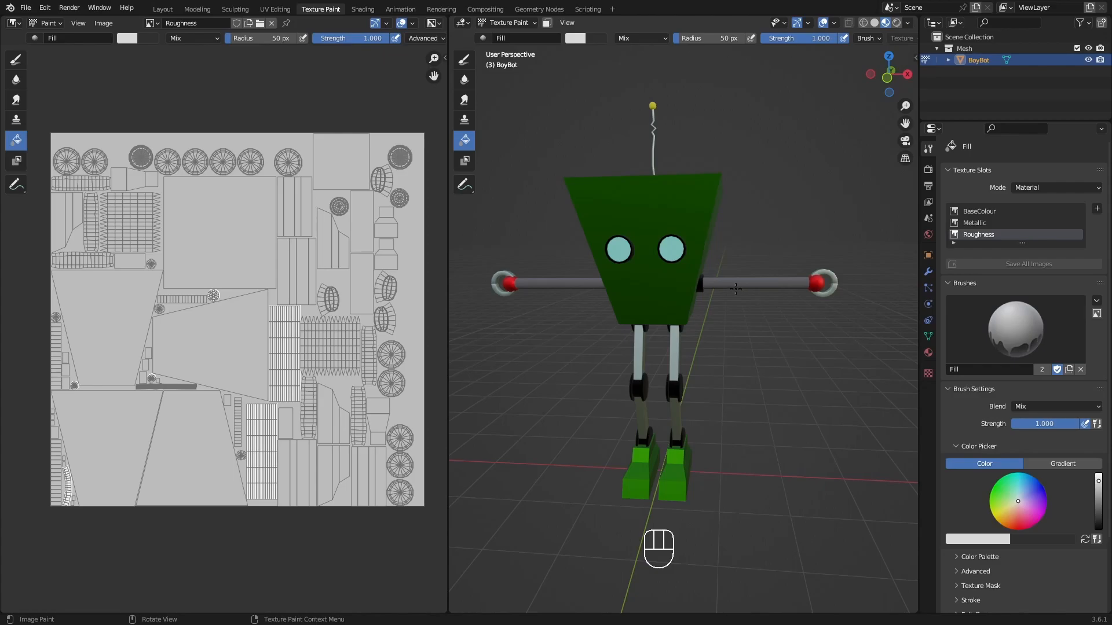
- Switch to the Layout workspace, activate the Select Box tool and show the robot in material preview shading
middle_click_drag(632, 186, 651, 215)
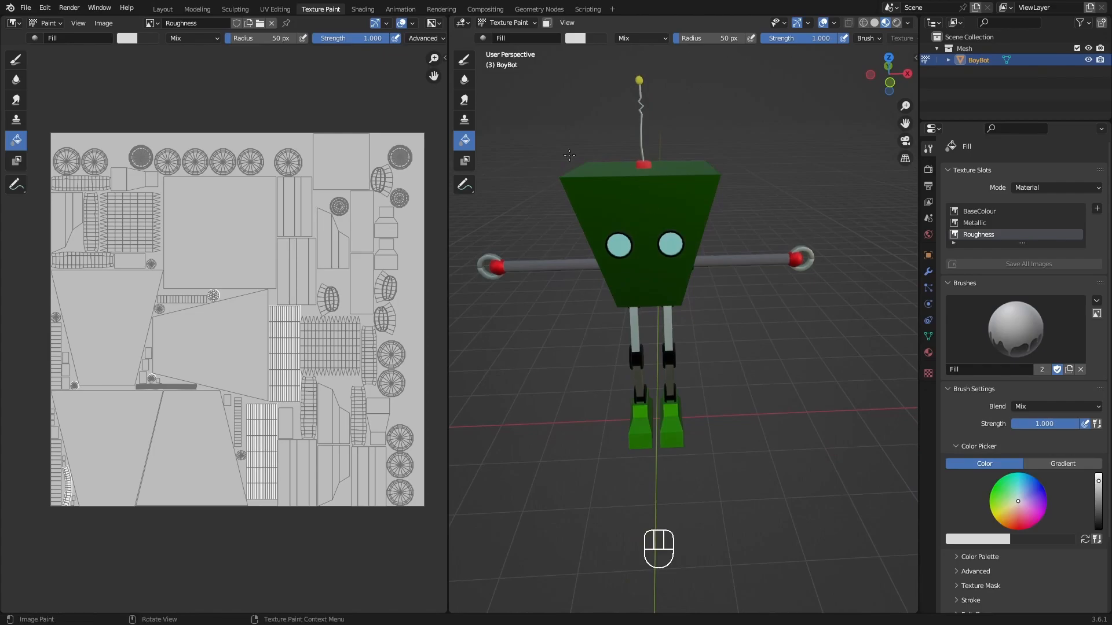
left_click(159, 10)
middle_click_drag(509, 199, 574, 199, "shift")
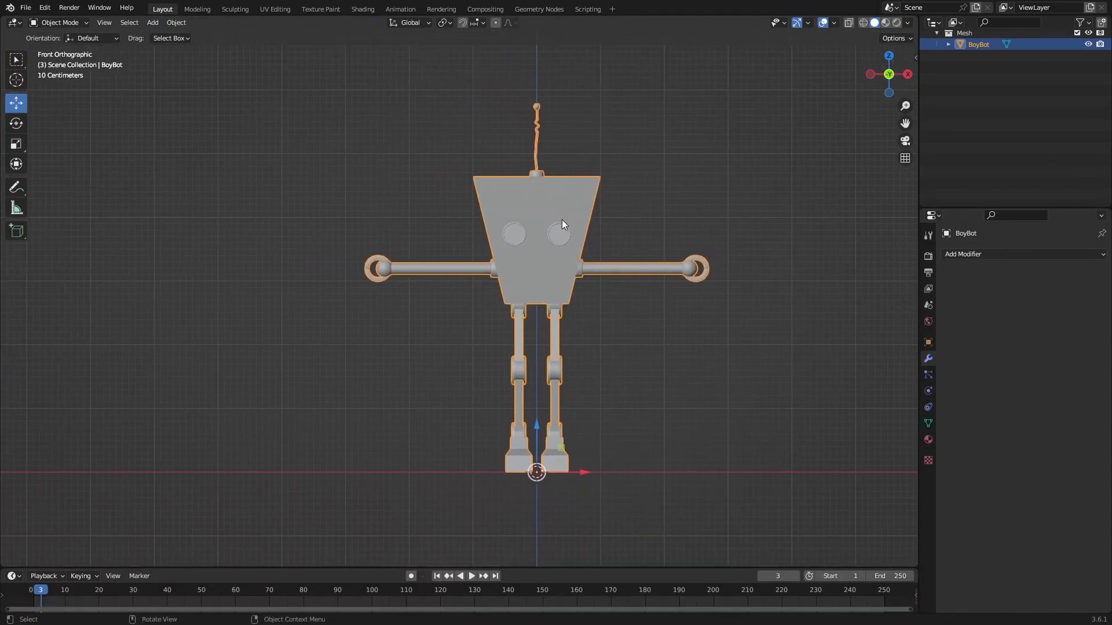
left_click(17, 60)
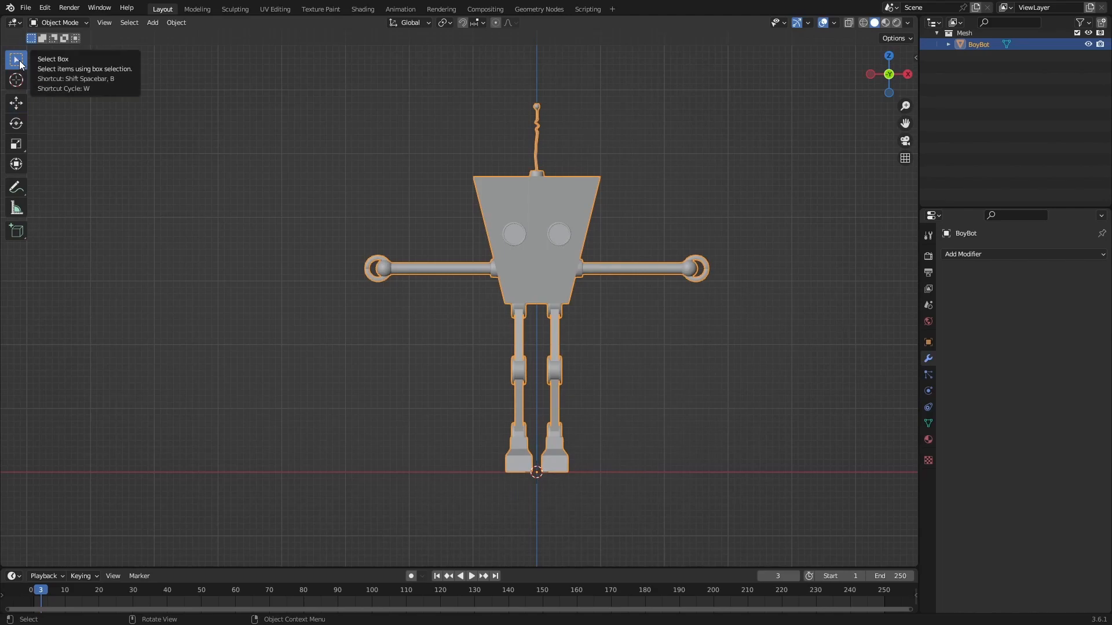
middle_click_drag(599, 208, 572, 218, "shift")
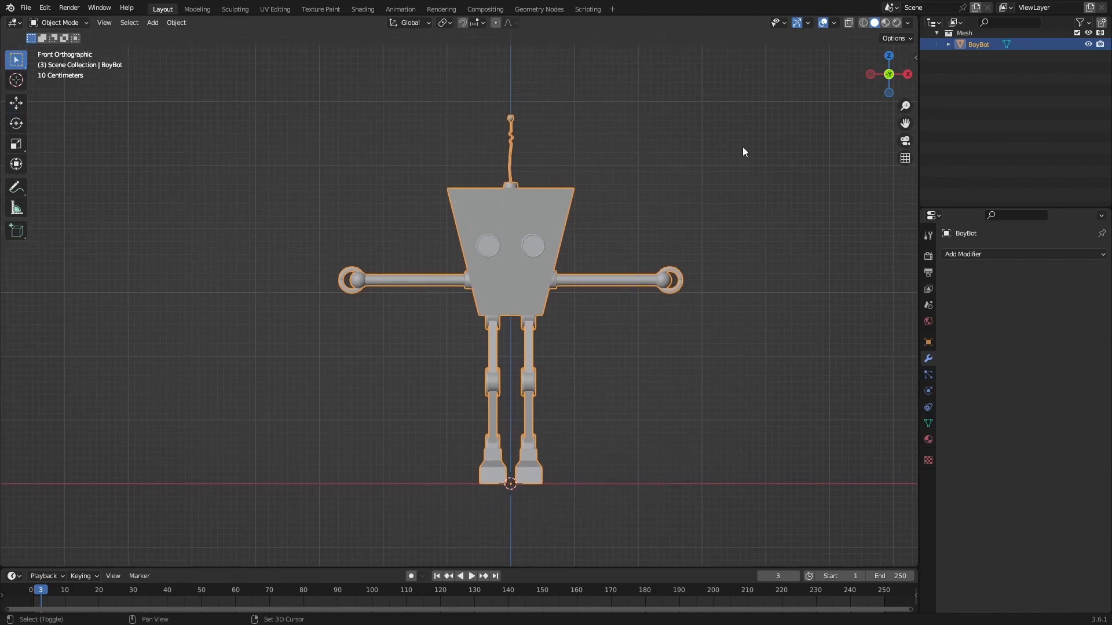
left_click(886, 22)
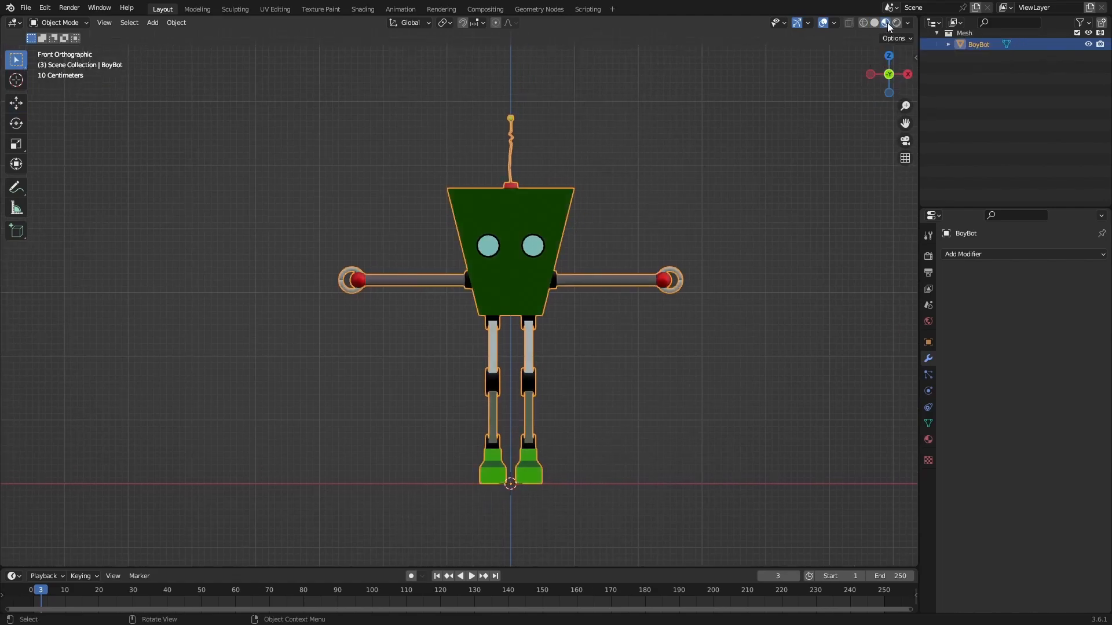
middle_click_drag(541, 273, 562, 261, "shift")
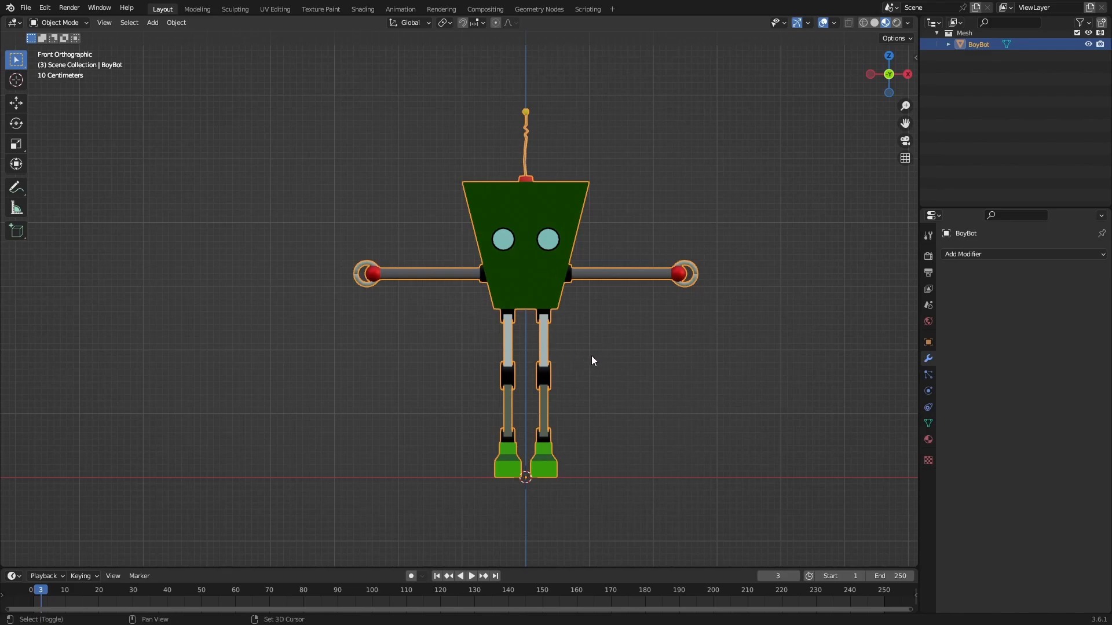
- Add a single-bone armature at the world origin between the robot's feet
key("shift+a")
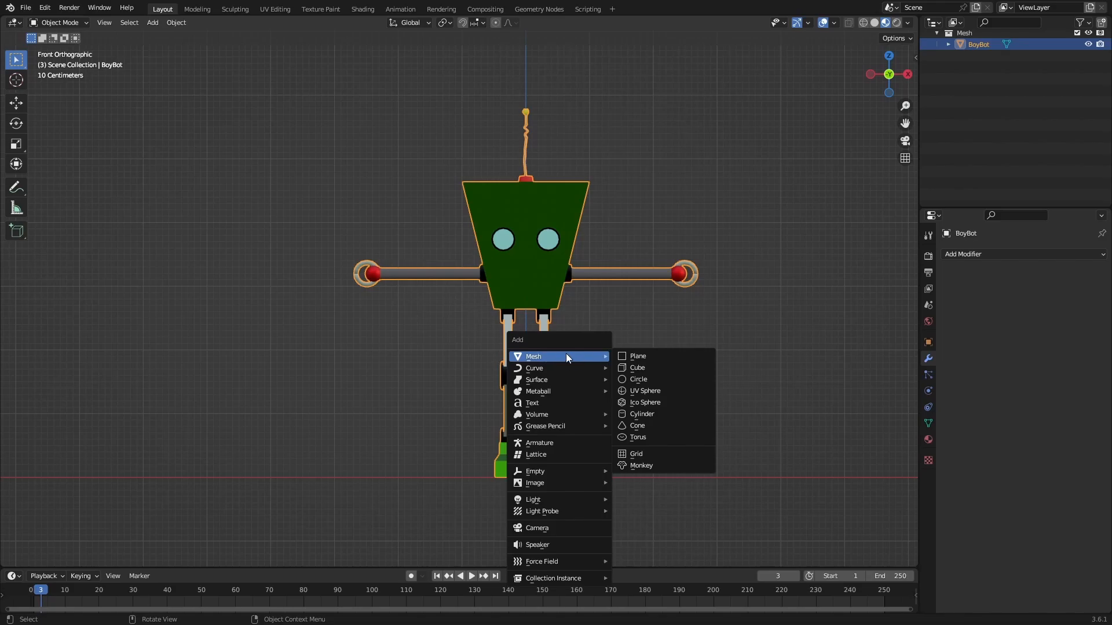
left_click(547, 443)
middle_click_drag(571, 398, 547, 330, "shift")
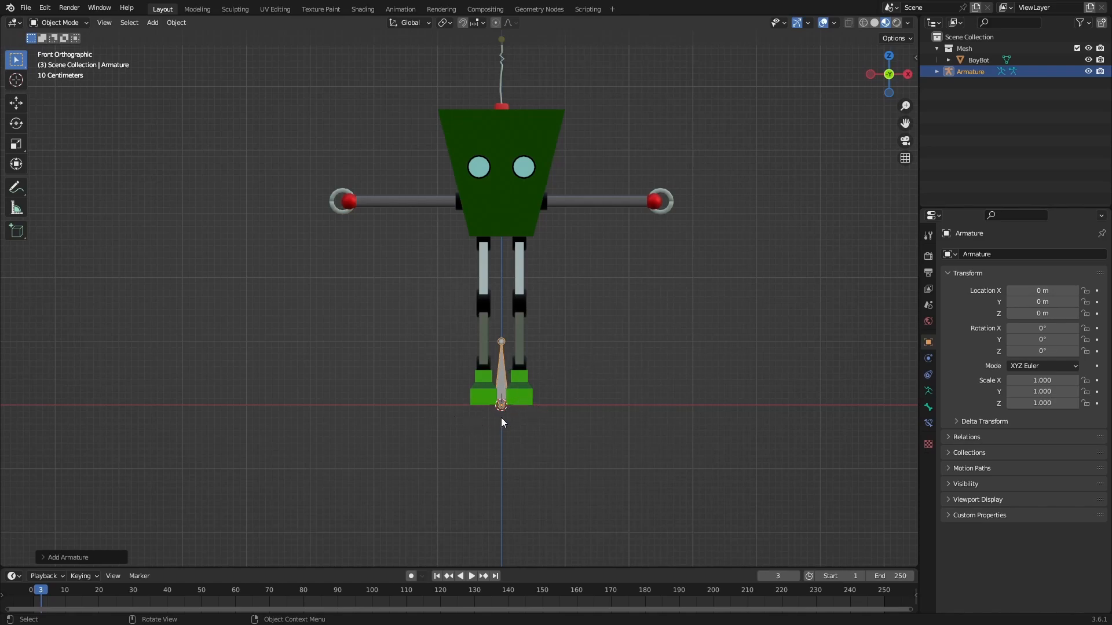
middle_click_drag(518, 407, 527, 422, "shift")
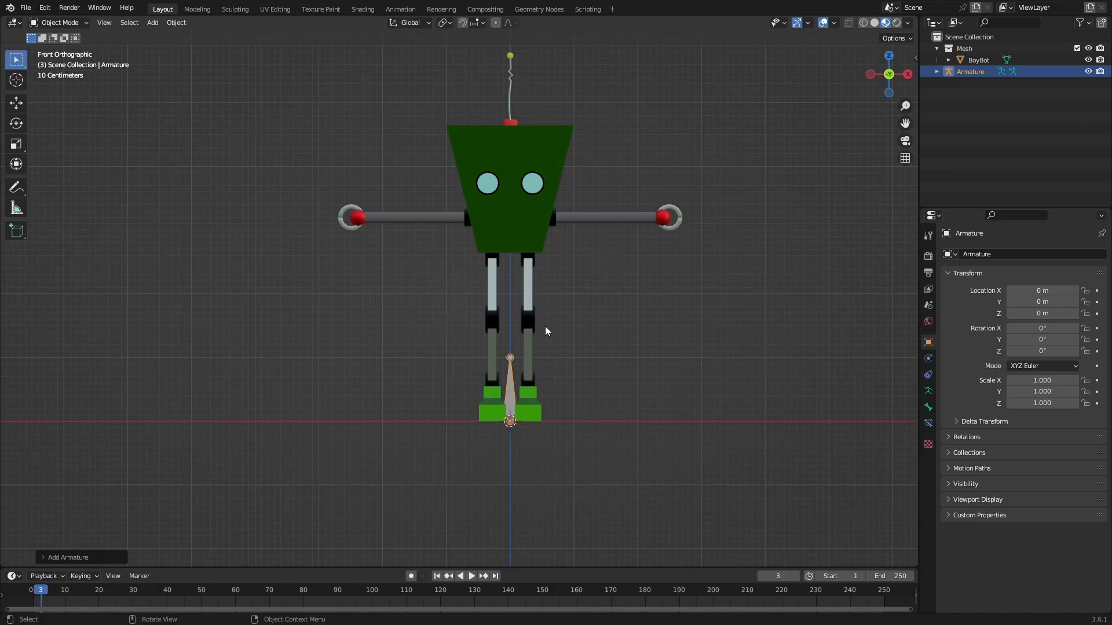
middle_click_drag(545, 328, 554, 365, "shift")
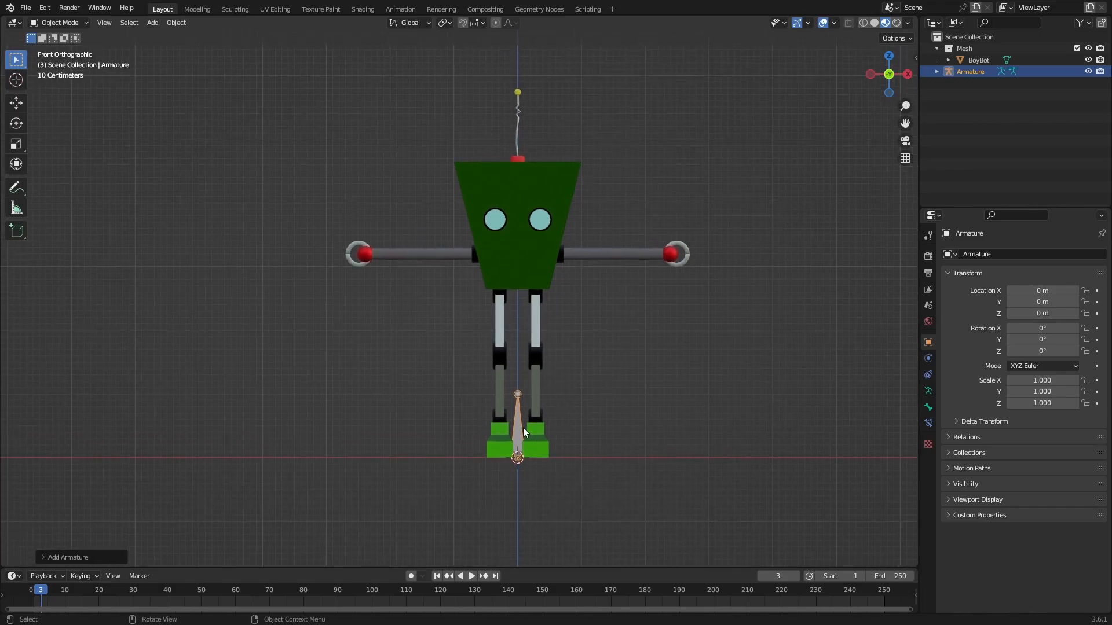
scroll(523, 427, "up", 2)
middle_click_drag(561, 399, 568, 451, "shift")
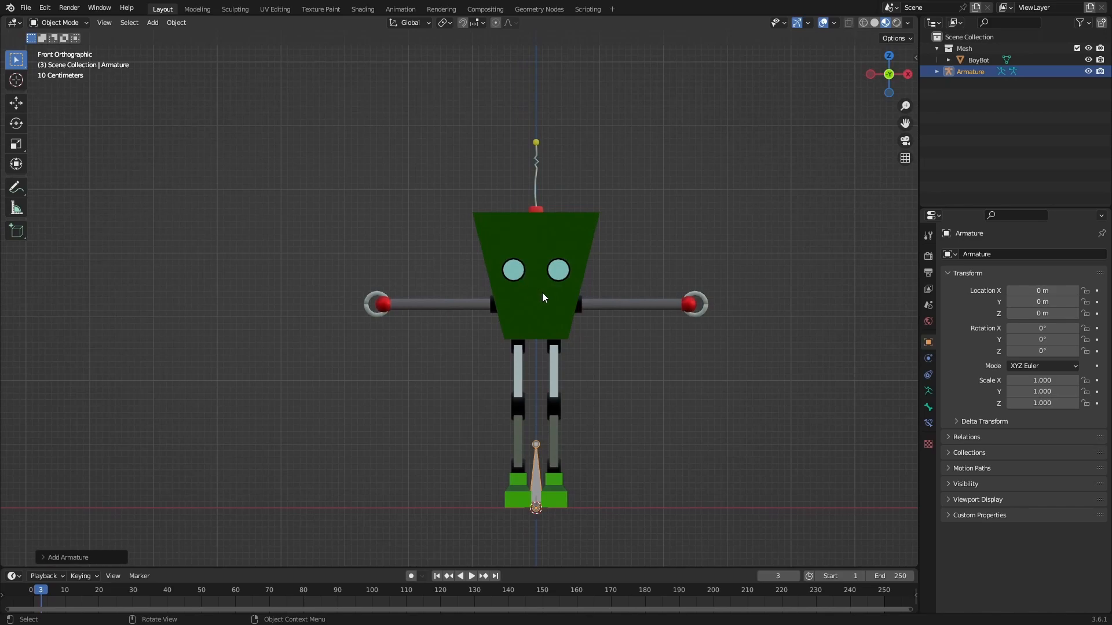
key("g")
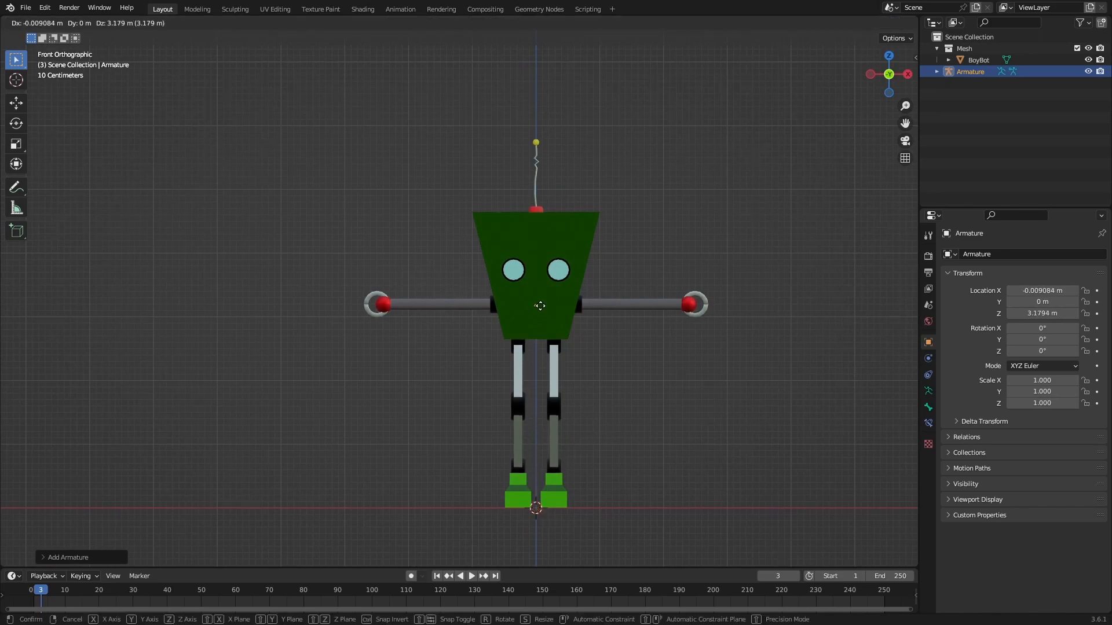
right_click(544, 305)
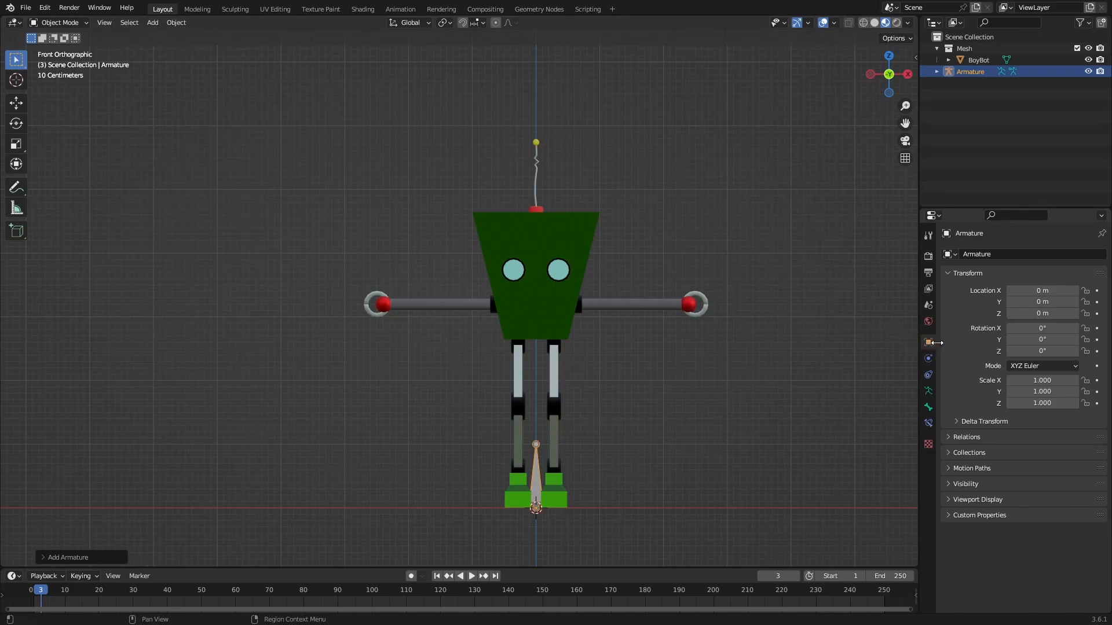
- Set the armature object's viewport display to In Front and Display As Wire
left_click(946, 498)
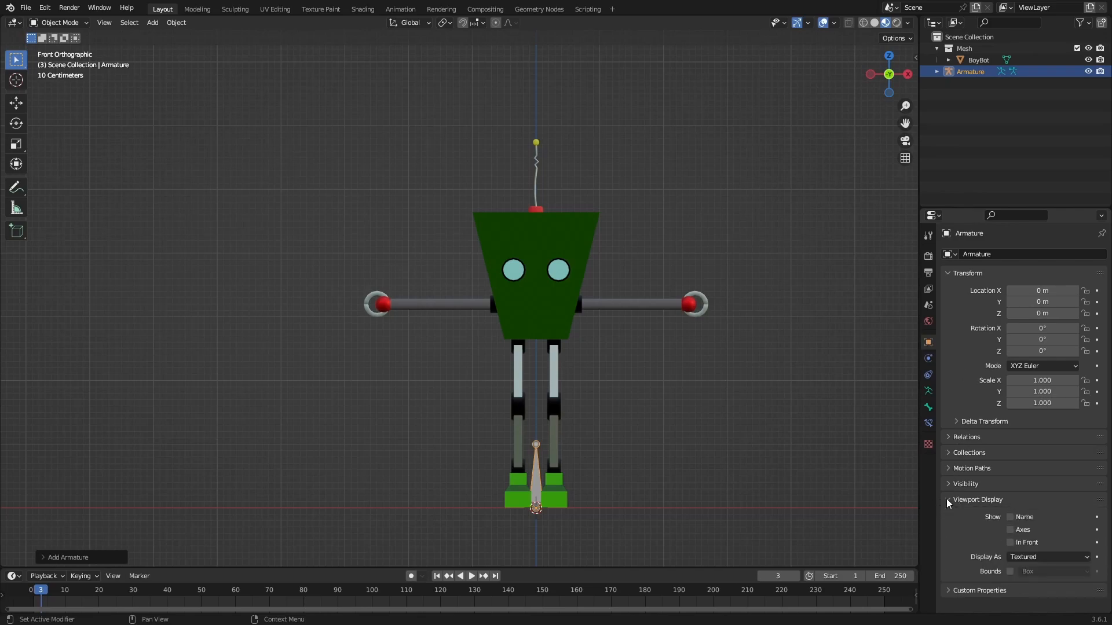
left_click(1009, 543)
left_click(1044, 557)
left_click(1022, 533)
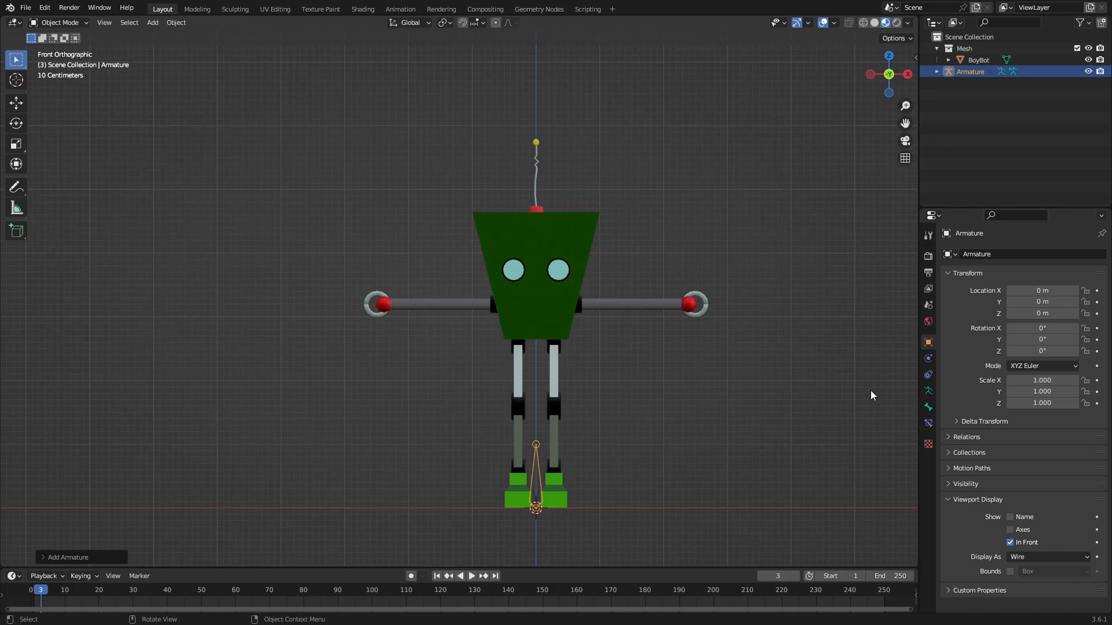
- Enable the display of bone names and axes in the armature data's viewport display settings
left_click(928, 394)
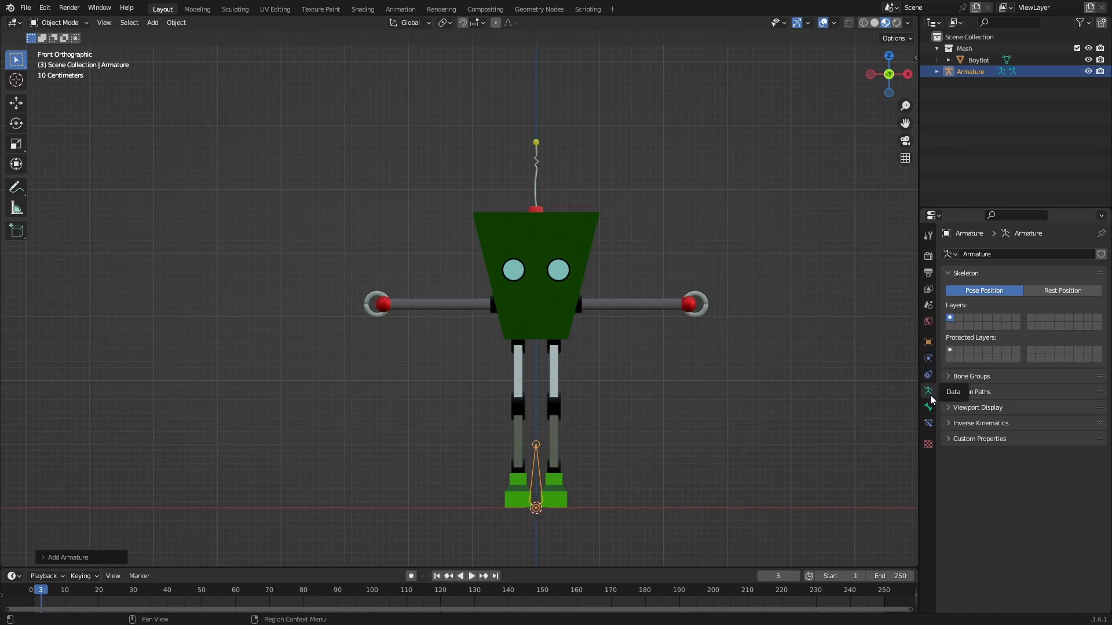
left_click(948, 409)
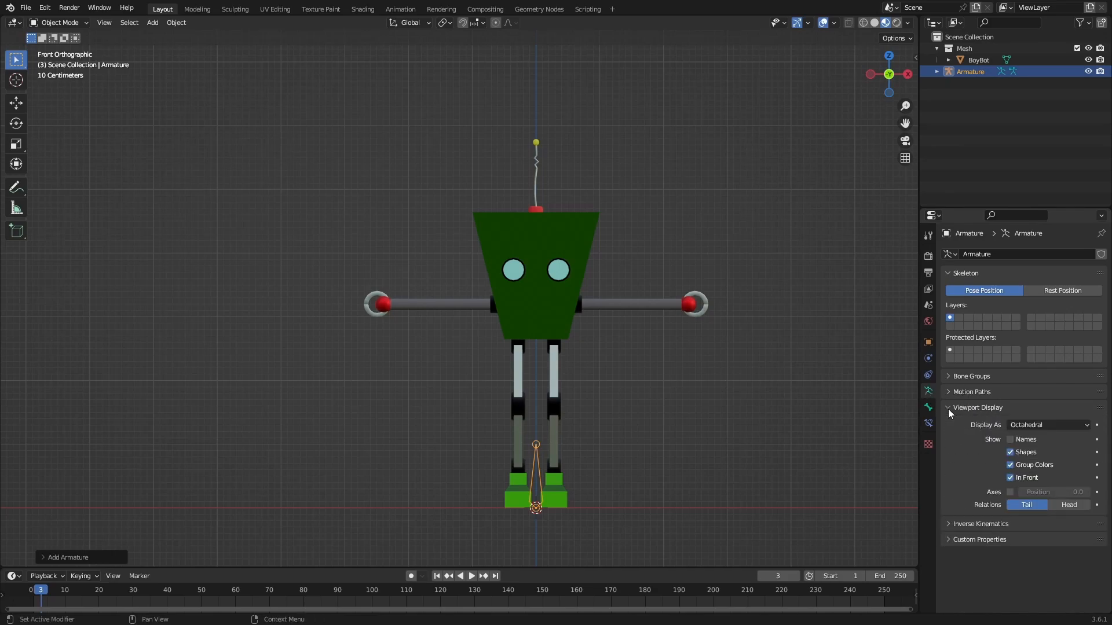
left_click(1010, 440)
left_click(1010, 492)
- Examine the bone's name label and local axis directions near the feet from several angles and from the front
middle_click_drag(584, 426, 628, 457)
scroll(560, 502, "up", 6)
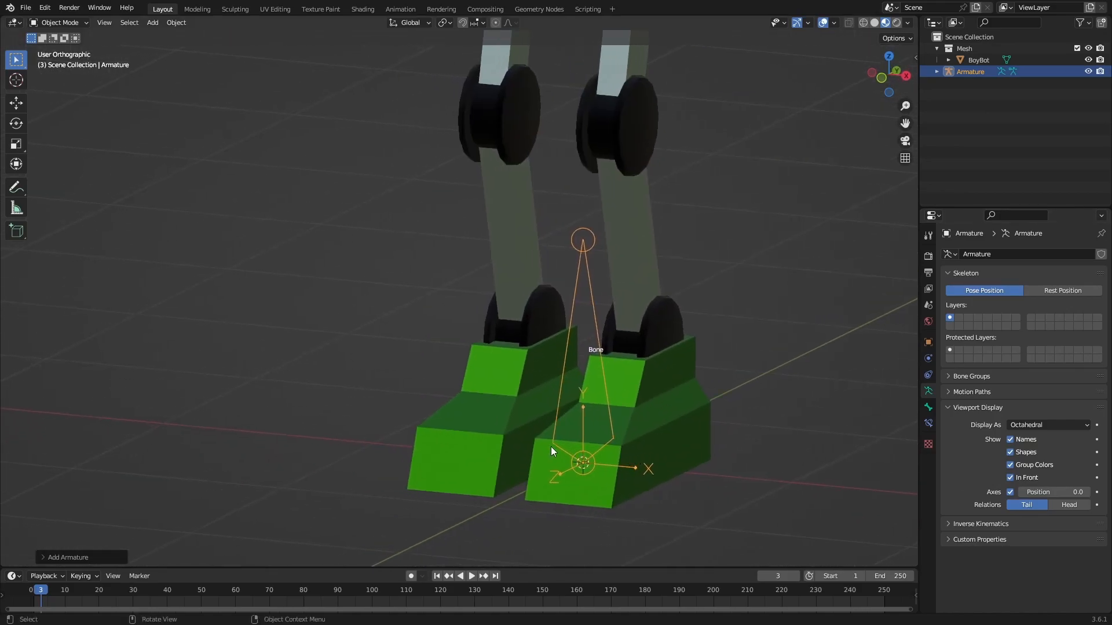
mouse_move(634, 347)
middle_mouse_down()
mouse_move(624, 353)
mouse_move(642, 366)
middle_mouse_up()
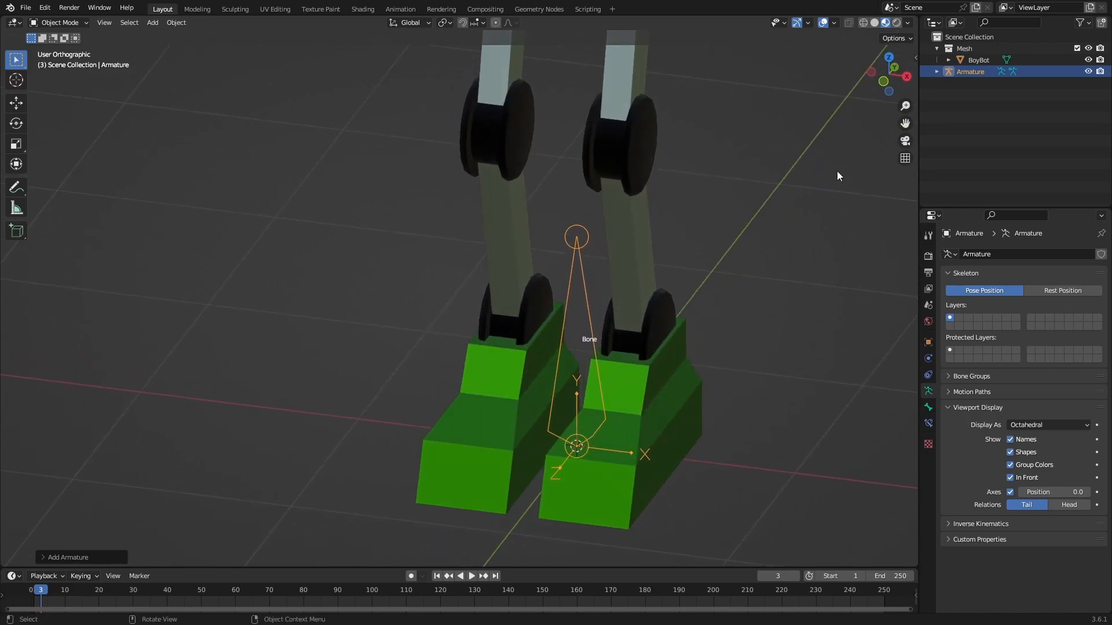
middle_click_drag(707, 292, 751, 363)
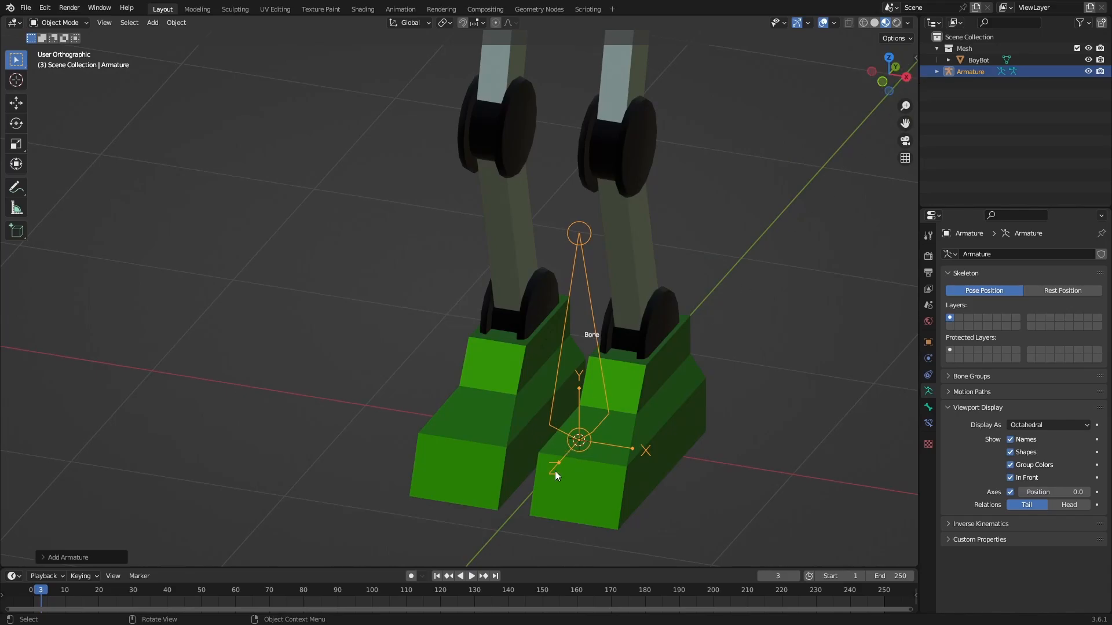
middle_click_drag(581, 360, 620, 352)
scroll(619, 352, "down", 3)
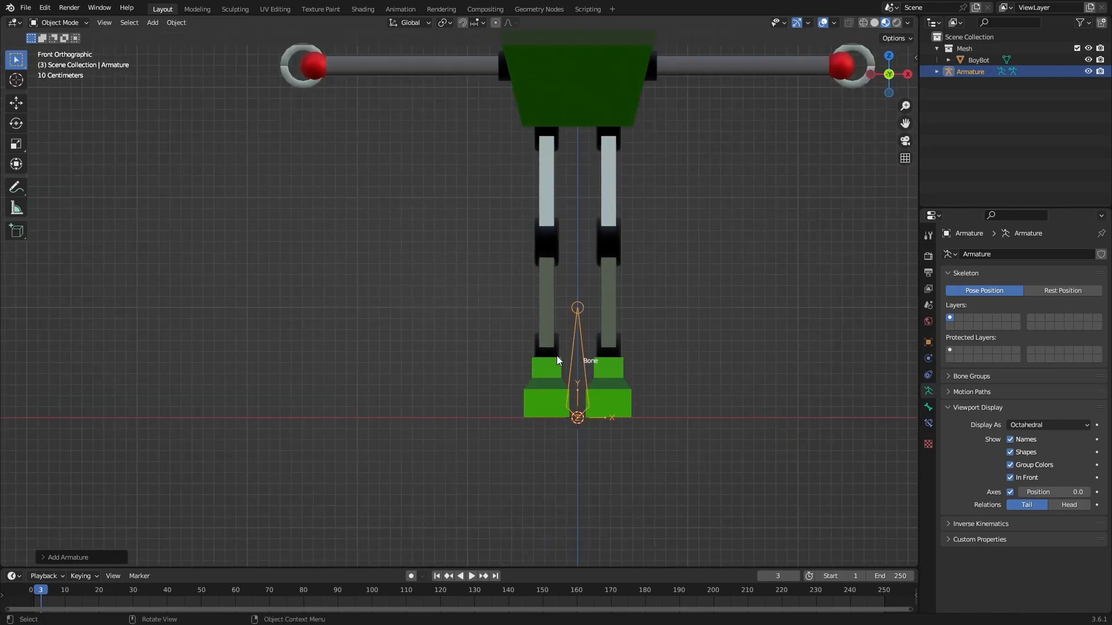
scroll(658, 286, "down", 2)
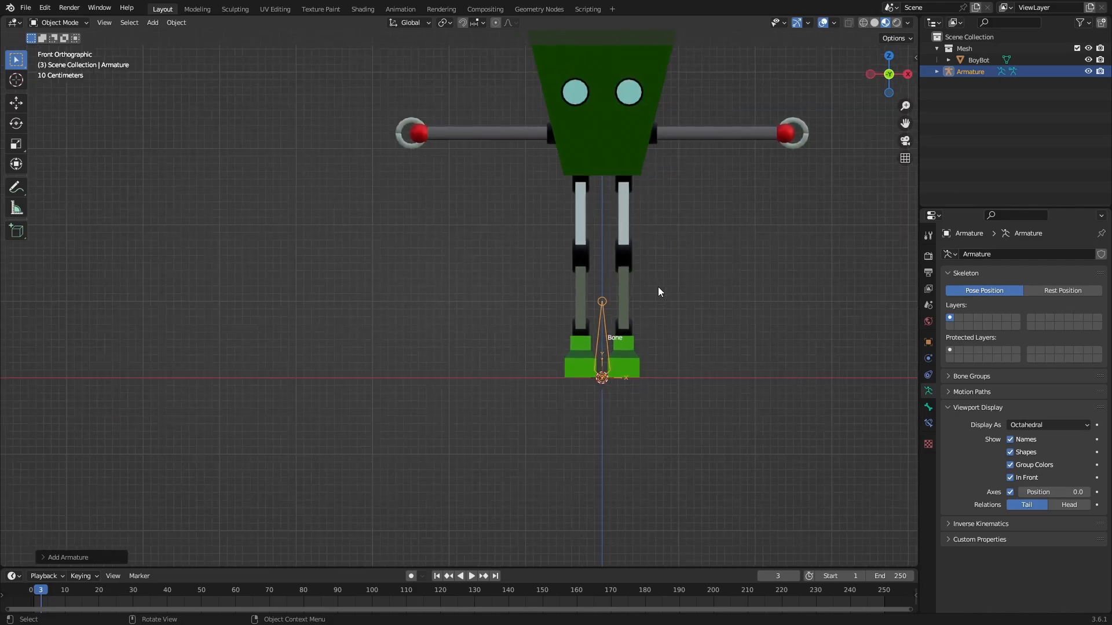
middle_click_drag(651, 293, 554, 395, "shift")
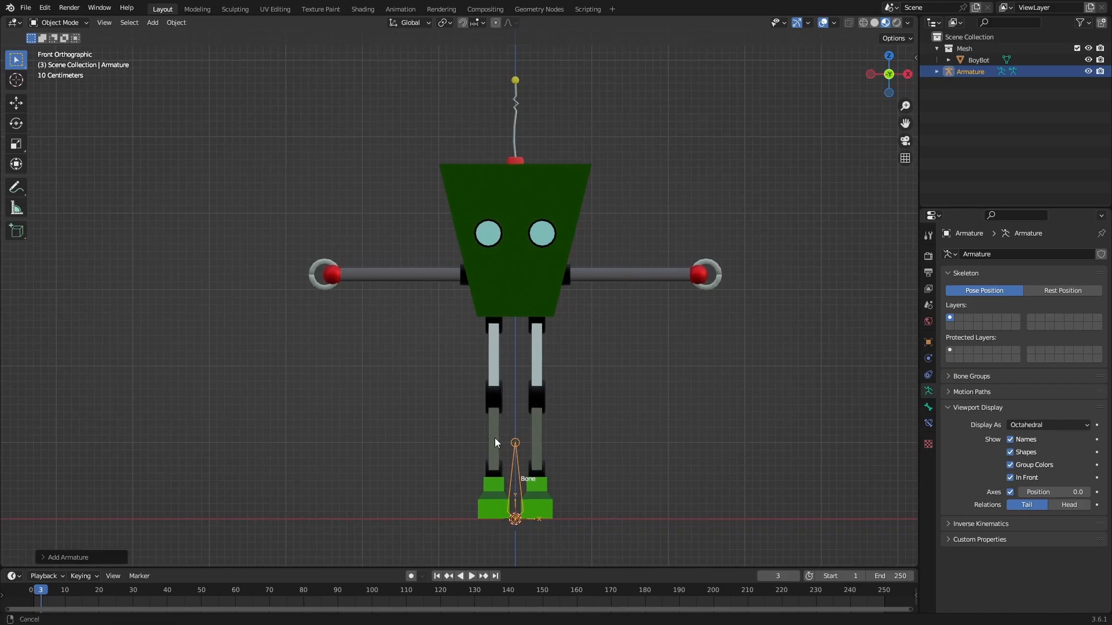
middle_click_drag(495, 438, 477, 414, "shift")
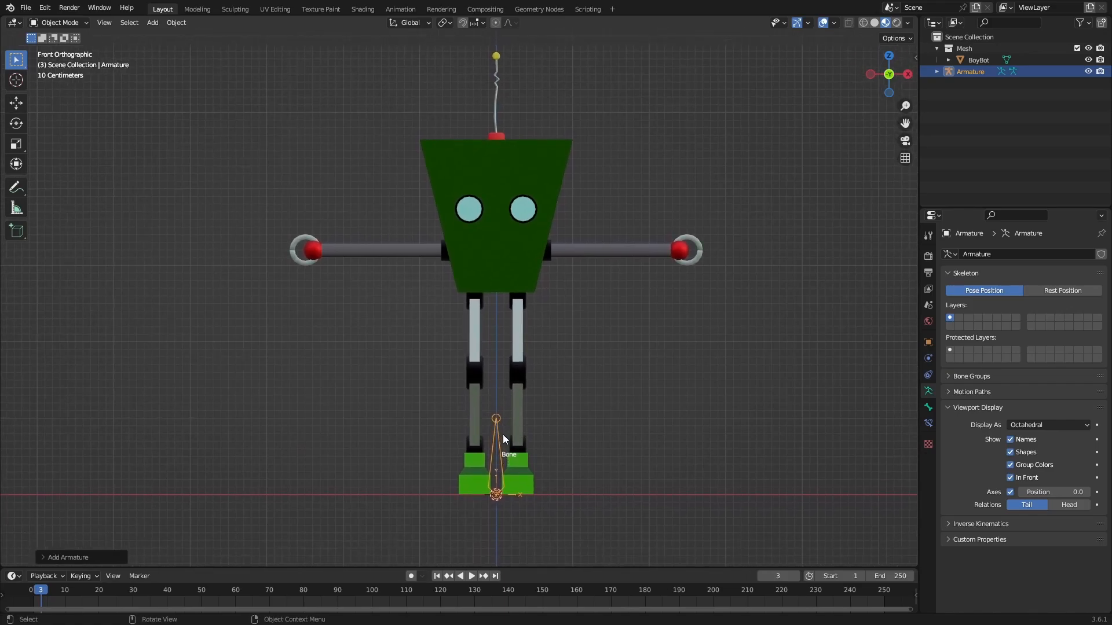
- Enter Edit Mode on the armature
left_click(497, 435)
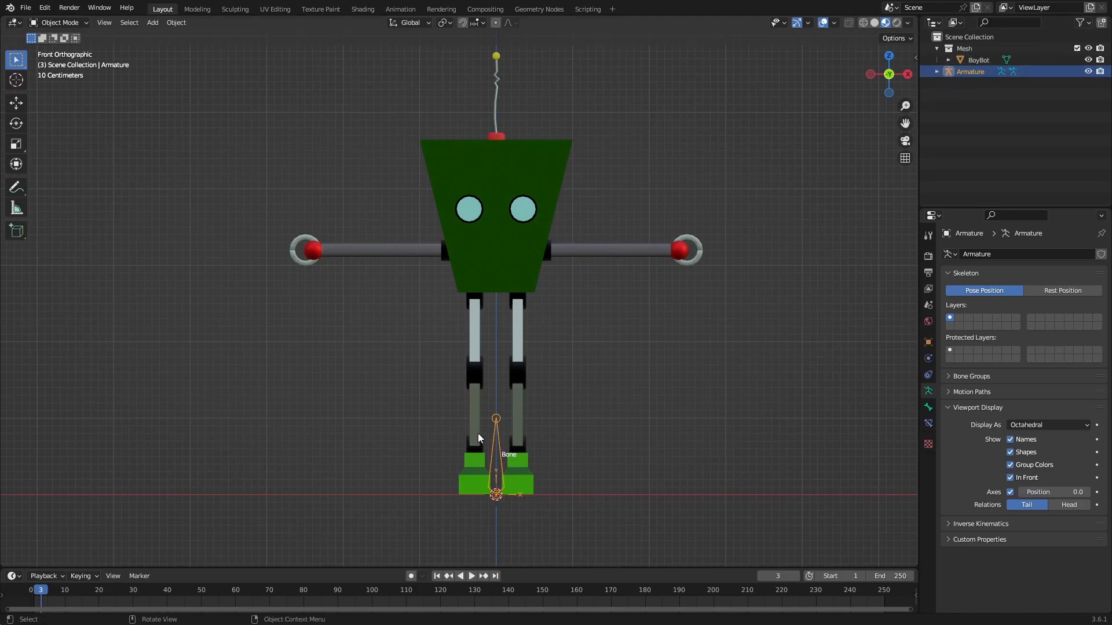
key("ctrl+Tab")
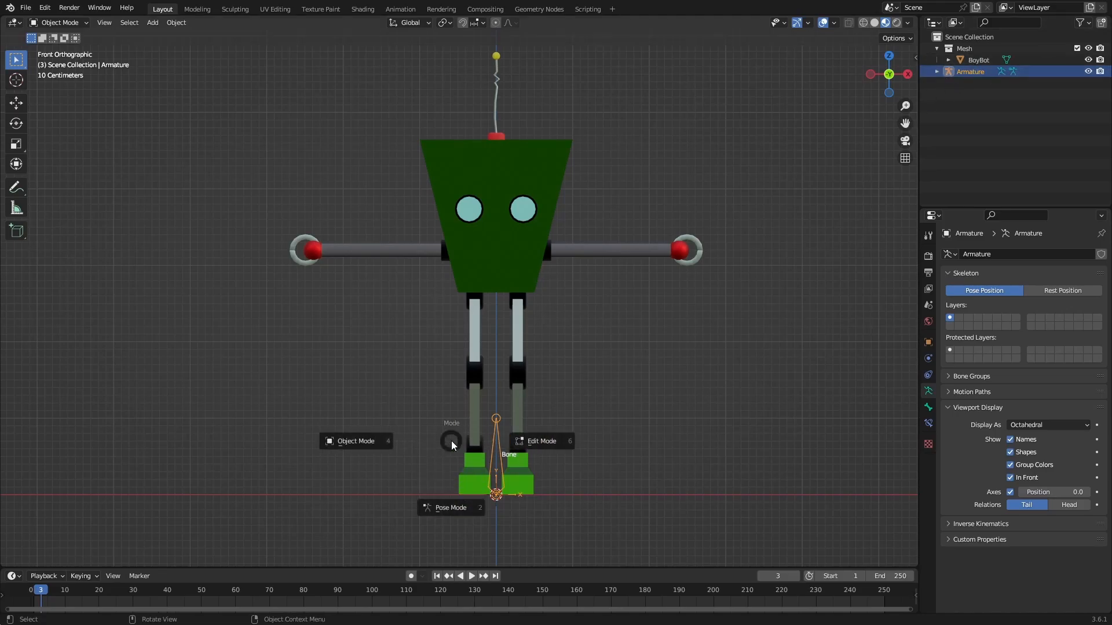
left_click(551, 446)
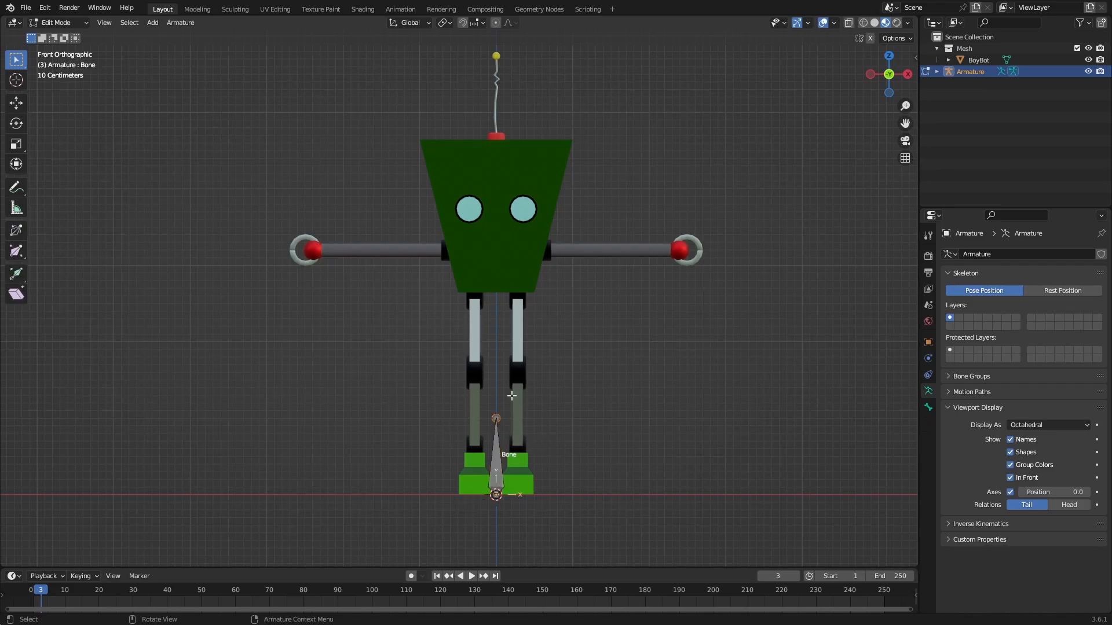
key("g")
key("Escape")
left_click(496, 496)
key("g")
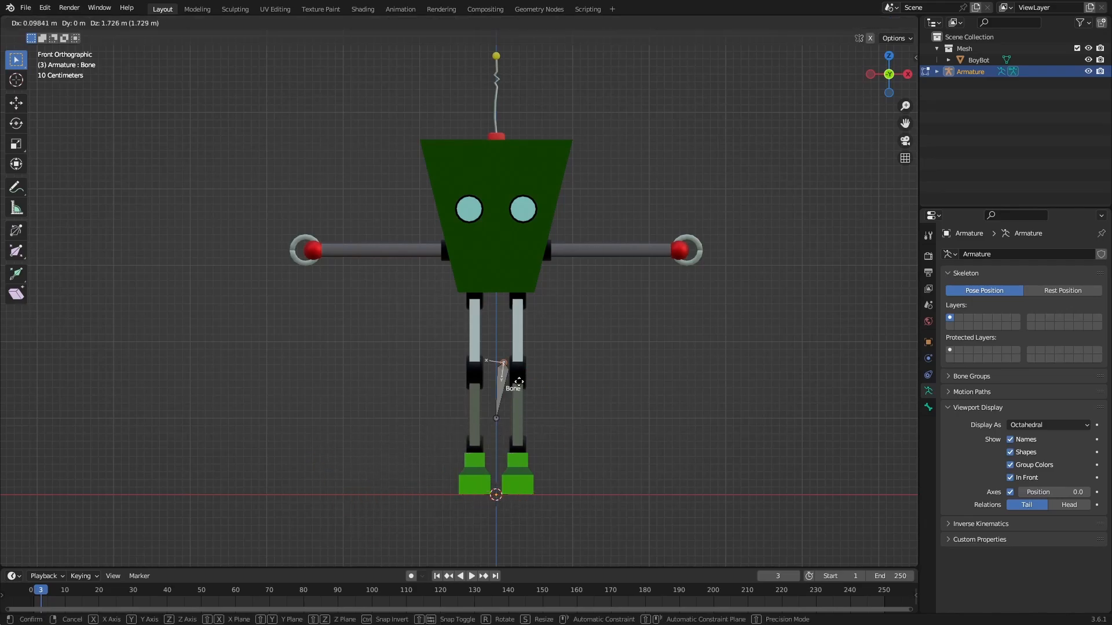
key("Escape")
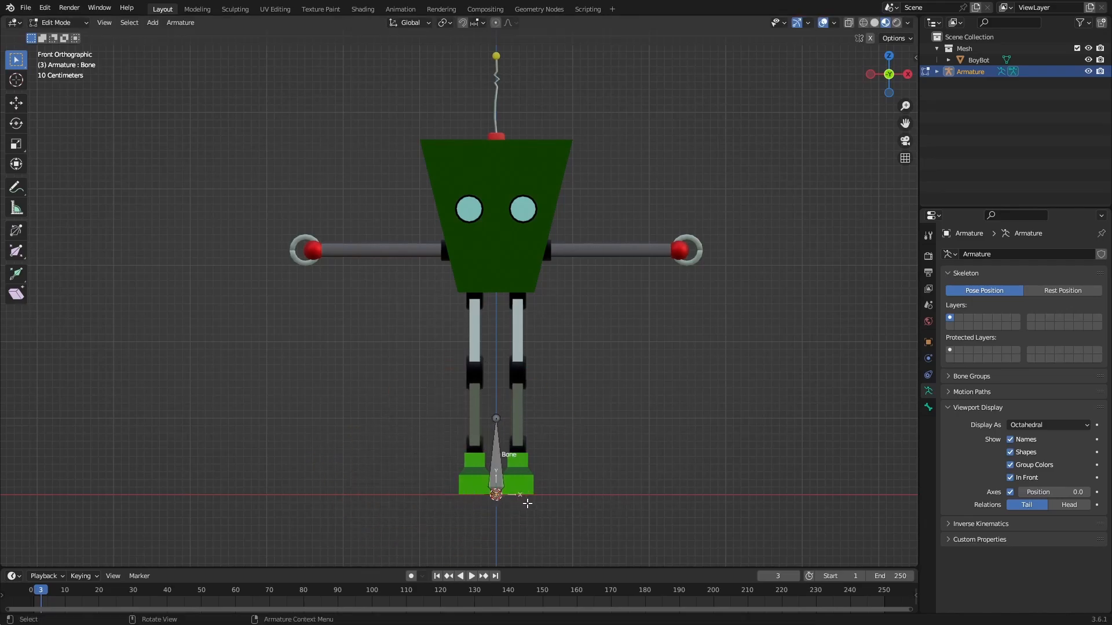
key("g")
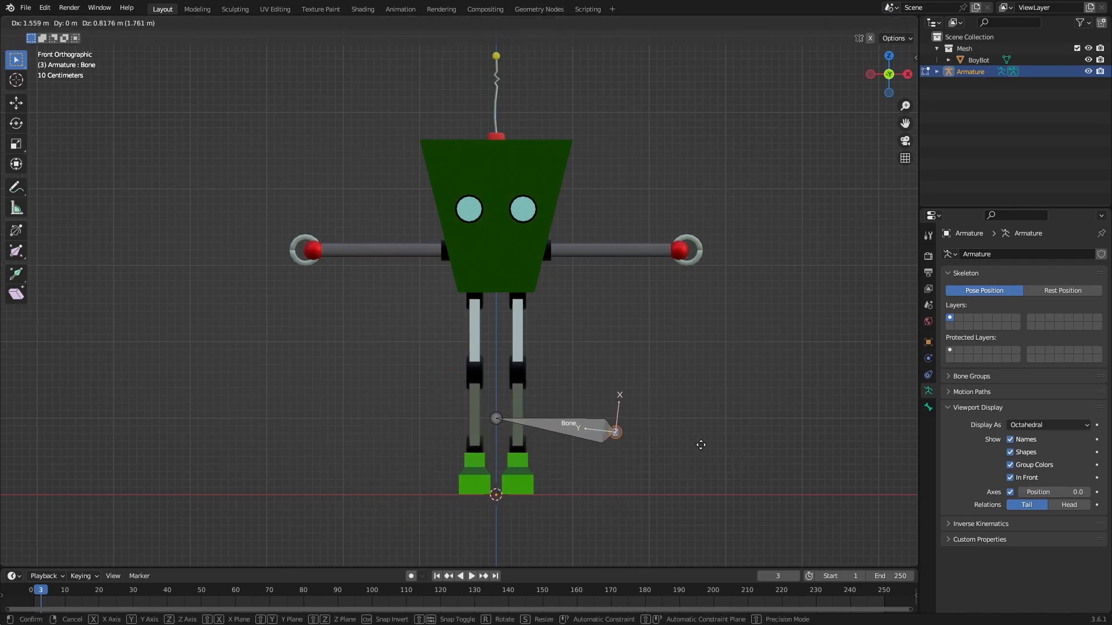
key("Escape")
left_click(499, 424)
key("g")
key("Escape")
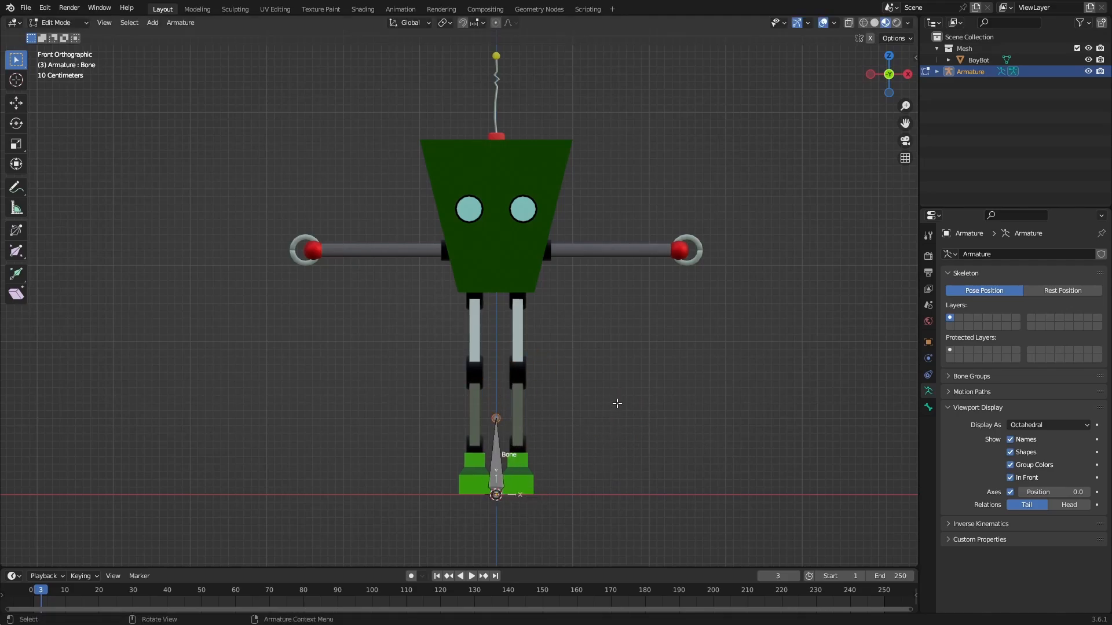
- Select the whole bone, view it from the right side and rename it ROOT
left_click(499, 467)
key("g")
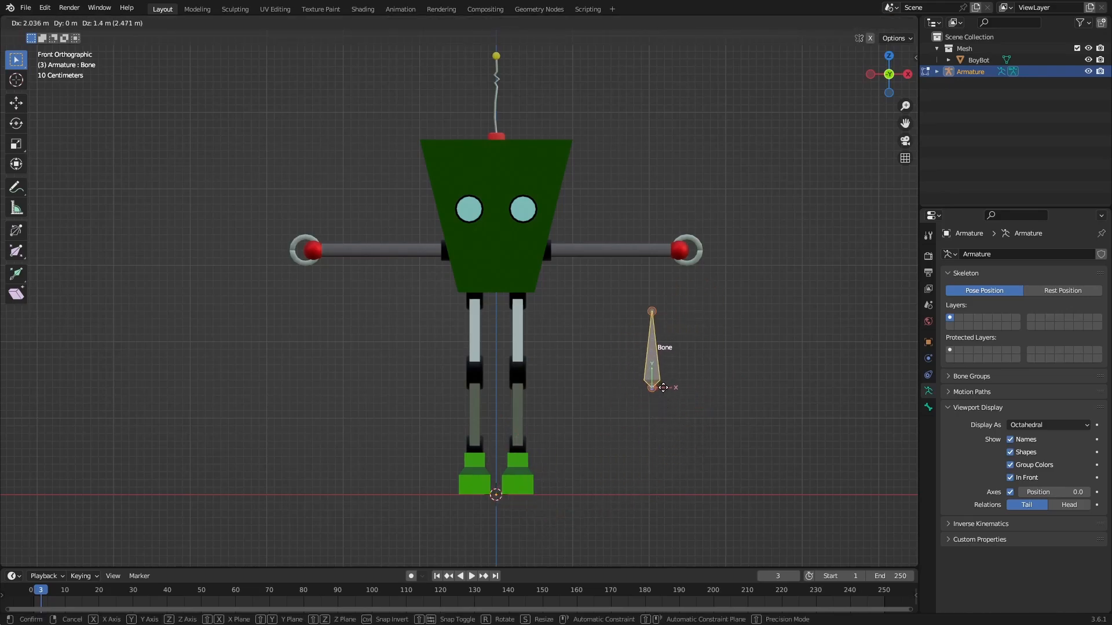
right_click(662, 388)
middle_click_drag(578, 415, 535, 431)
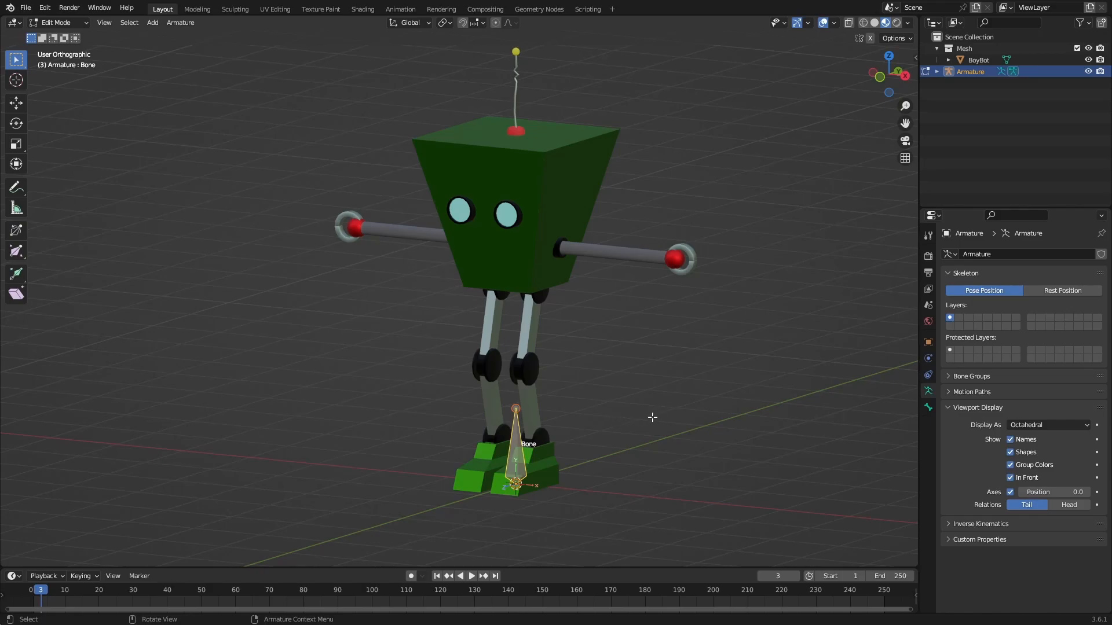
middle_click_drag(620, 449, 521, 427)
scroll(530, 423, "up", 3)
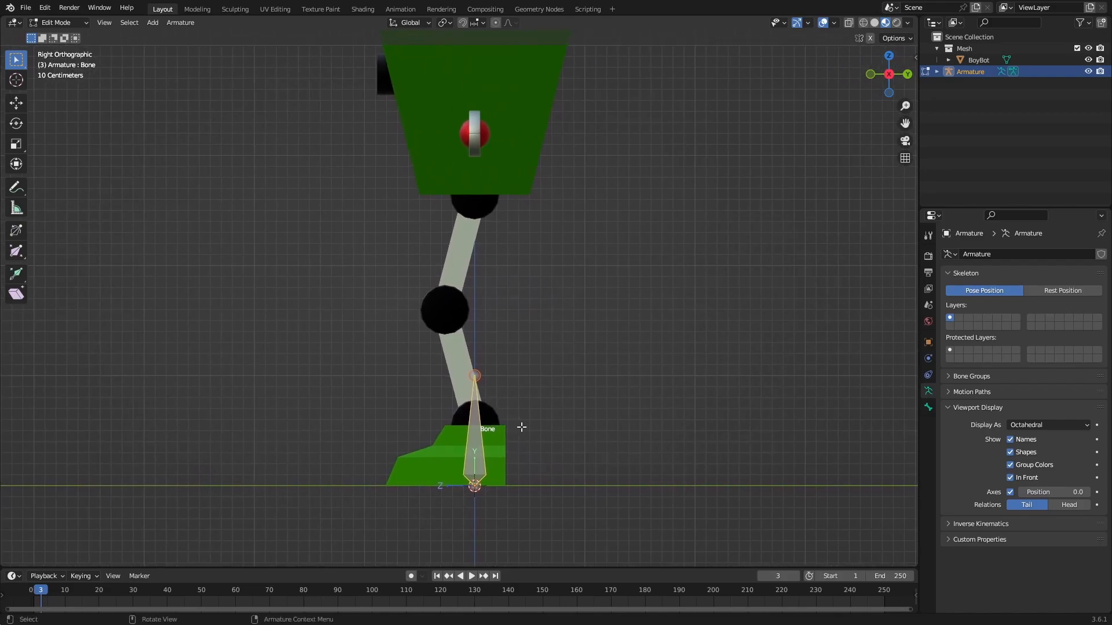
key("F2")
type("ROOT")
key("Return")
- Set the Screencast Keys display origin to the 3D viewport
key("n")
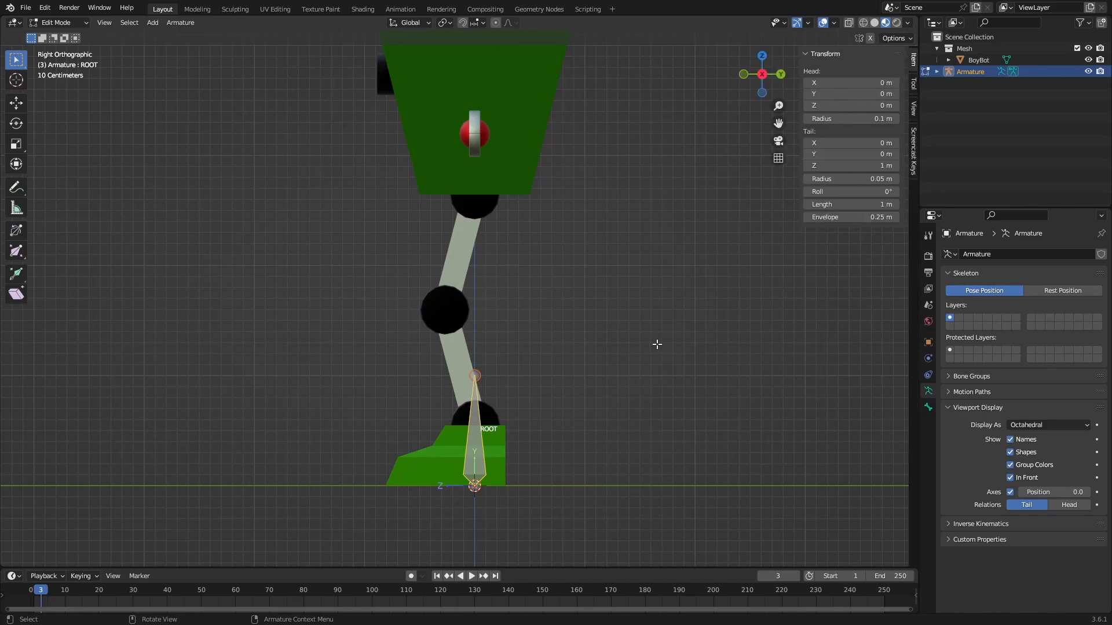
left_click(911, 168)
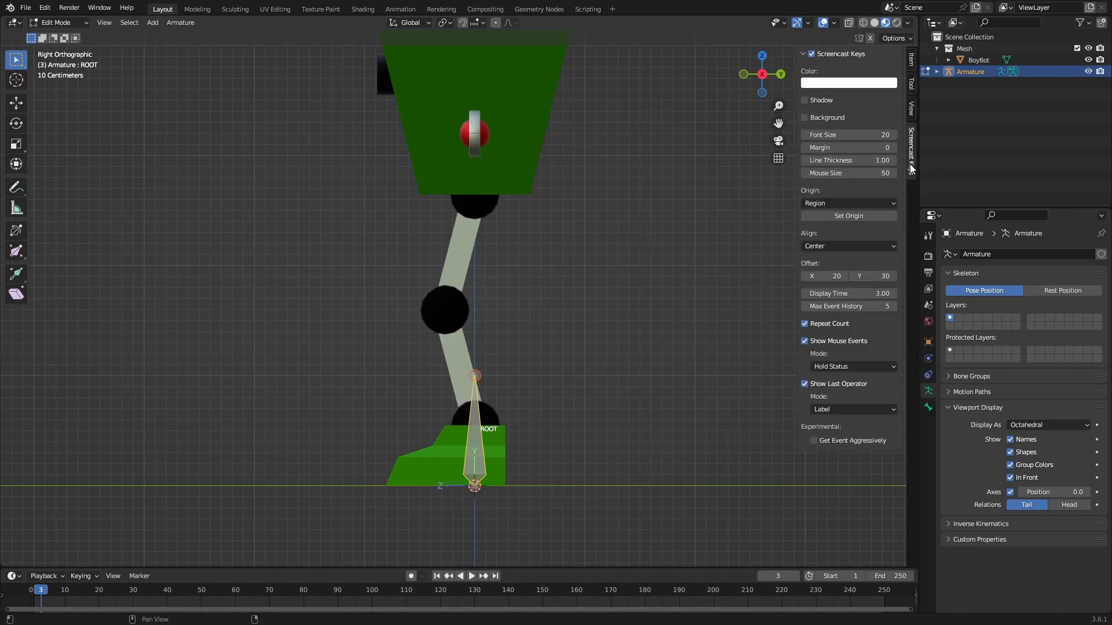
left_click(861, 217)
left_click(632, 350)
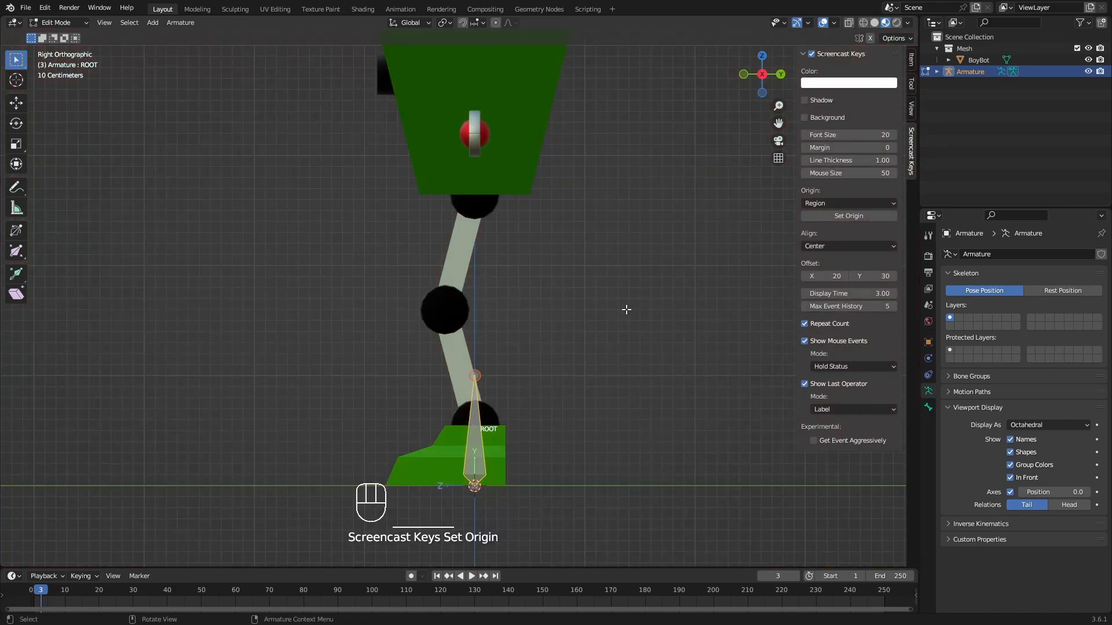
key("n")
- Reopen the name of the bone at the feet for editing and keep it as ROOT
middle_click_drag(539, 424, 565, 342, "shift")
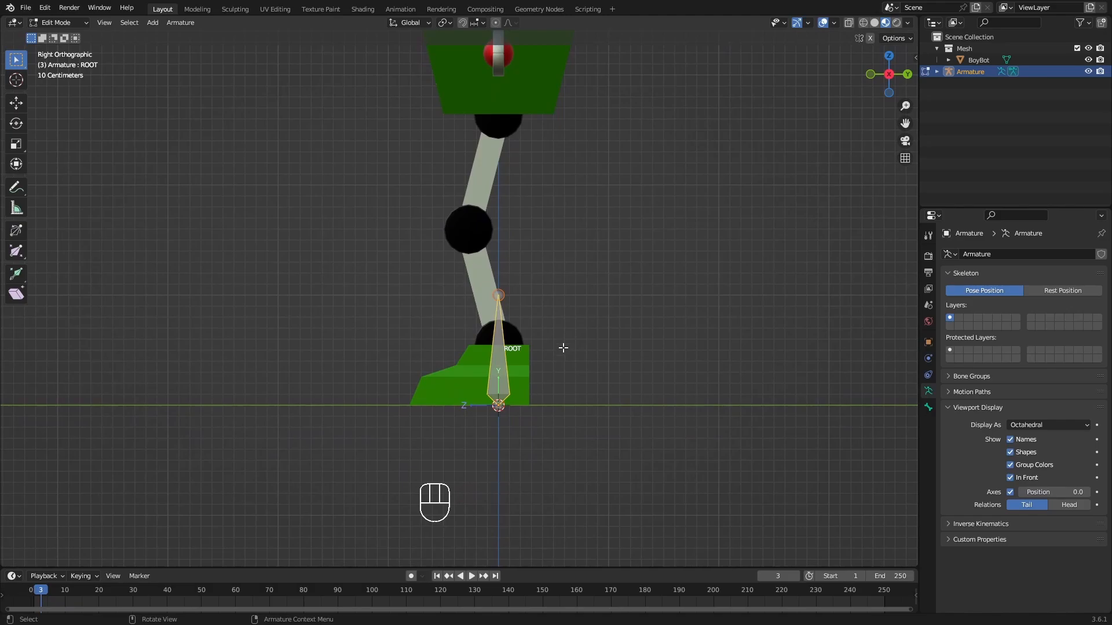
key("F2")
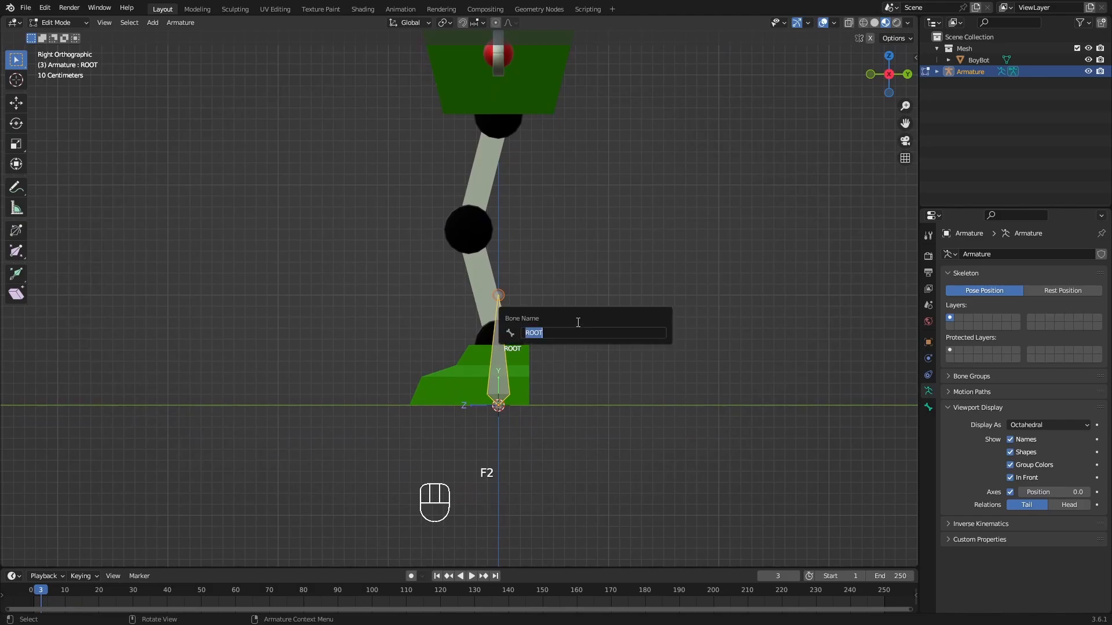
key("Return")
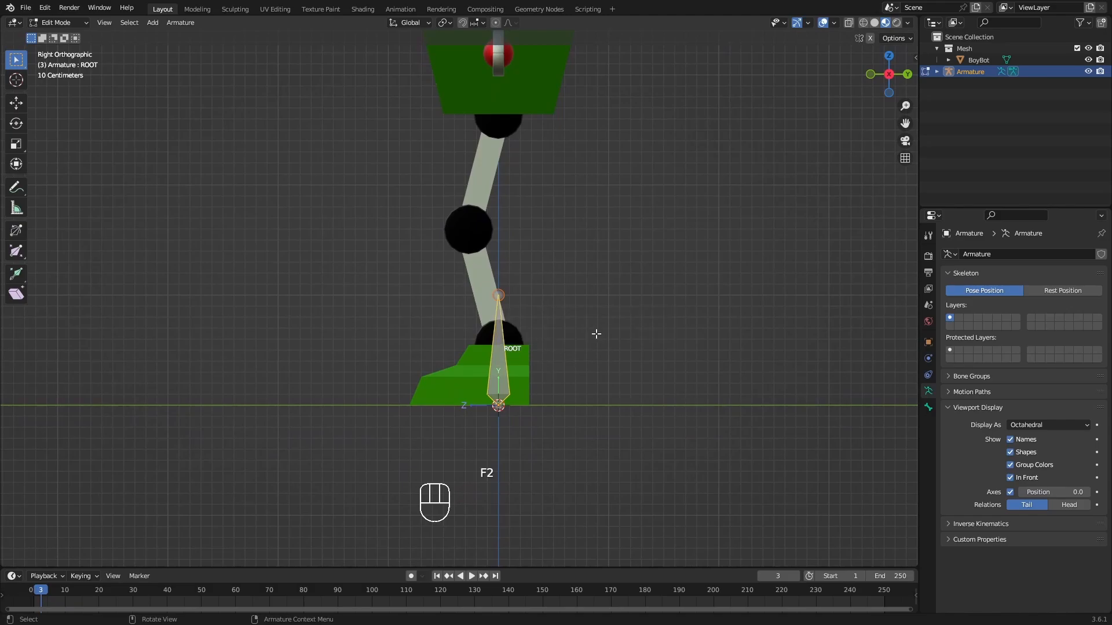
- Set the transform orientation to Normal and the transform pivot point to Individual Origins
scroll(552, 314, "down", 2)
middle_click_drag(556, 318, 573, 370, "shift")
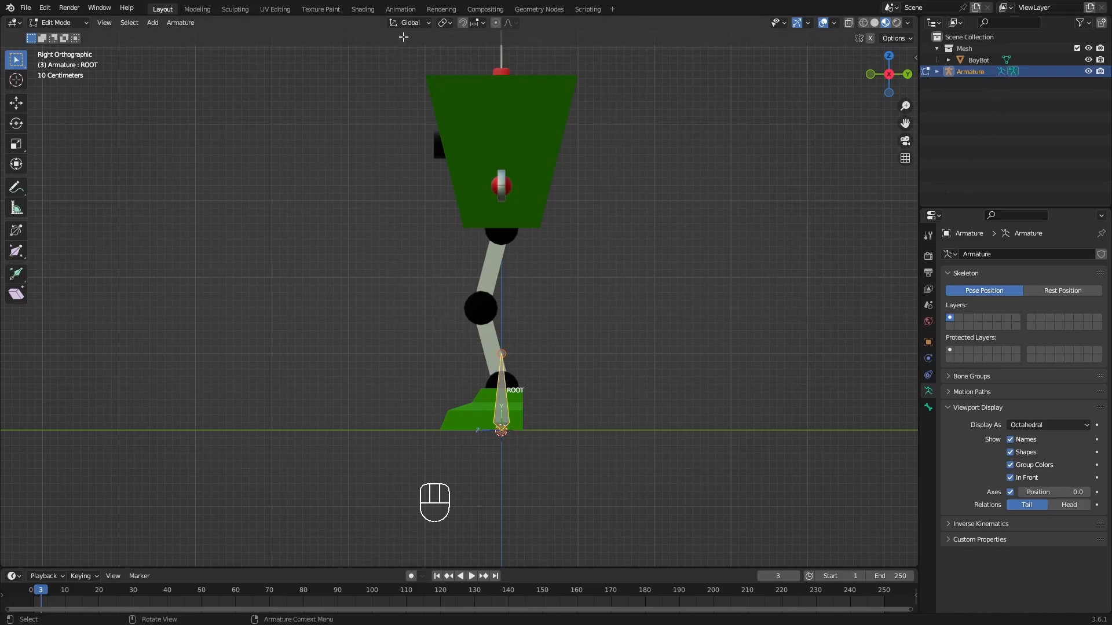
left_click(416, 23)
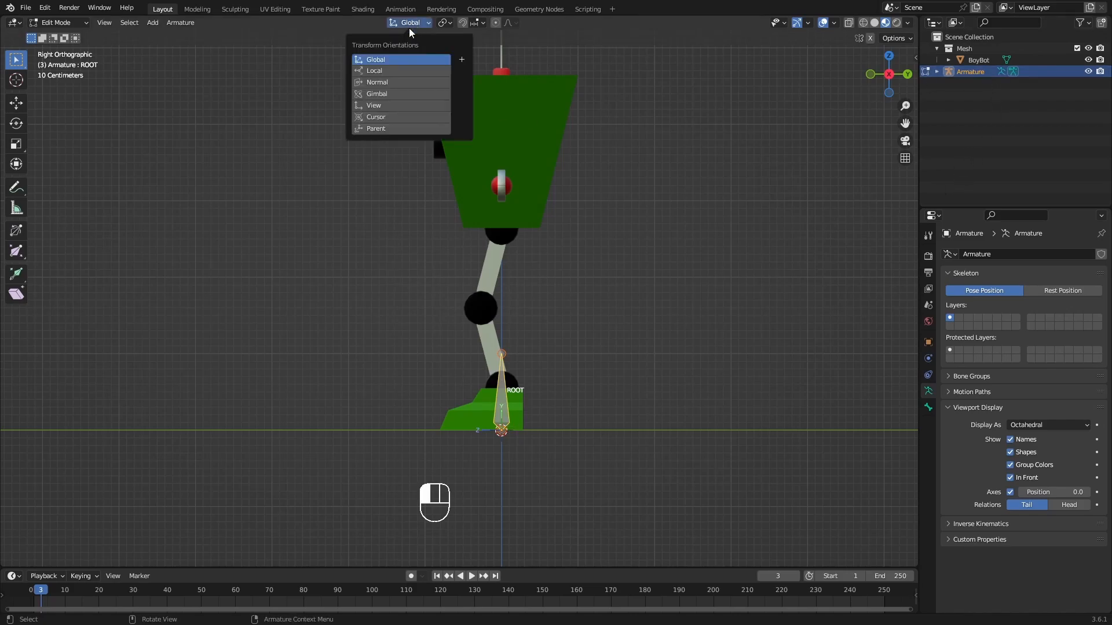
left_click(381, 82)
left_click(444, 23)
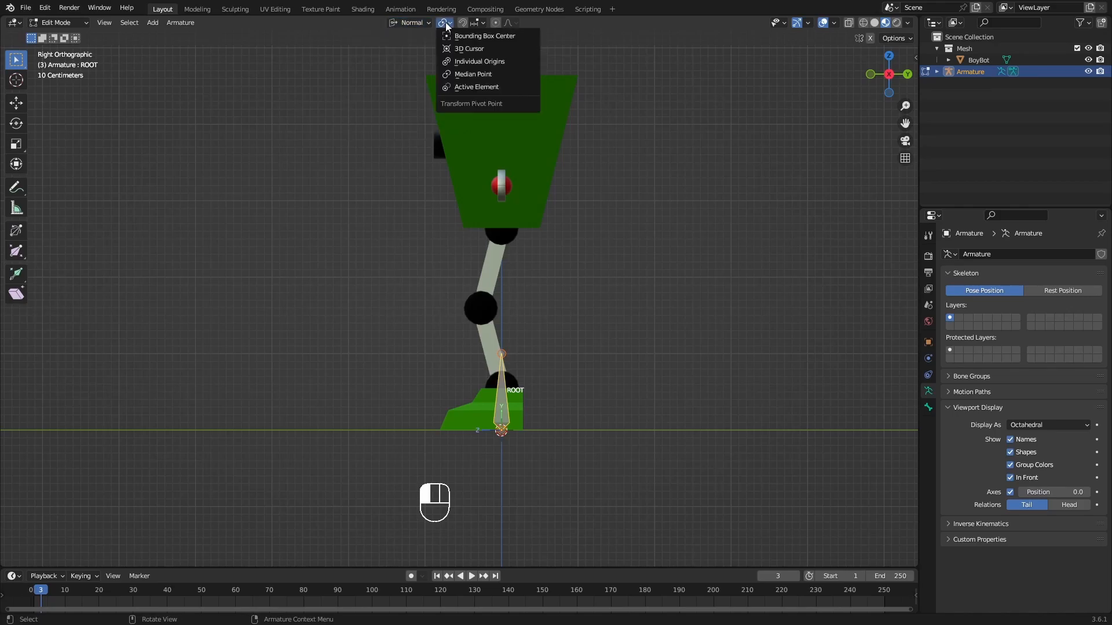
left_click(481, 60)
middle_click_drag(592, 331, 567, 291, "shift")
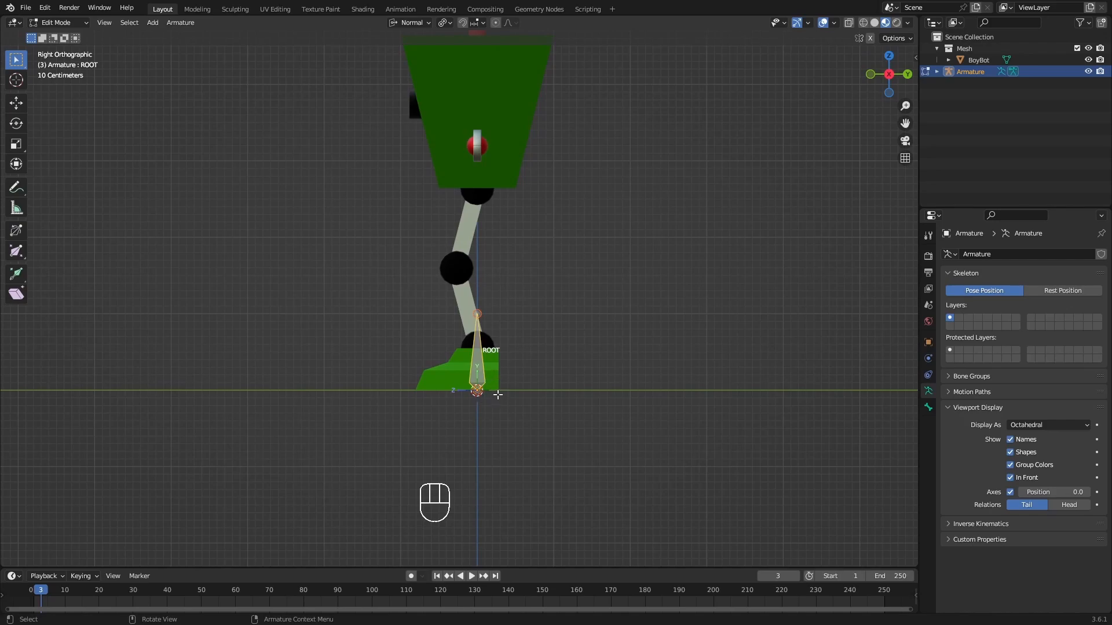
key("r")
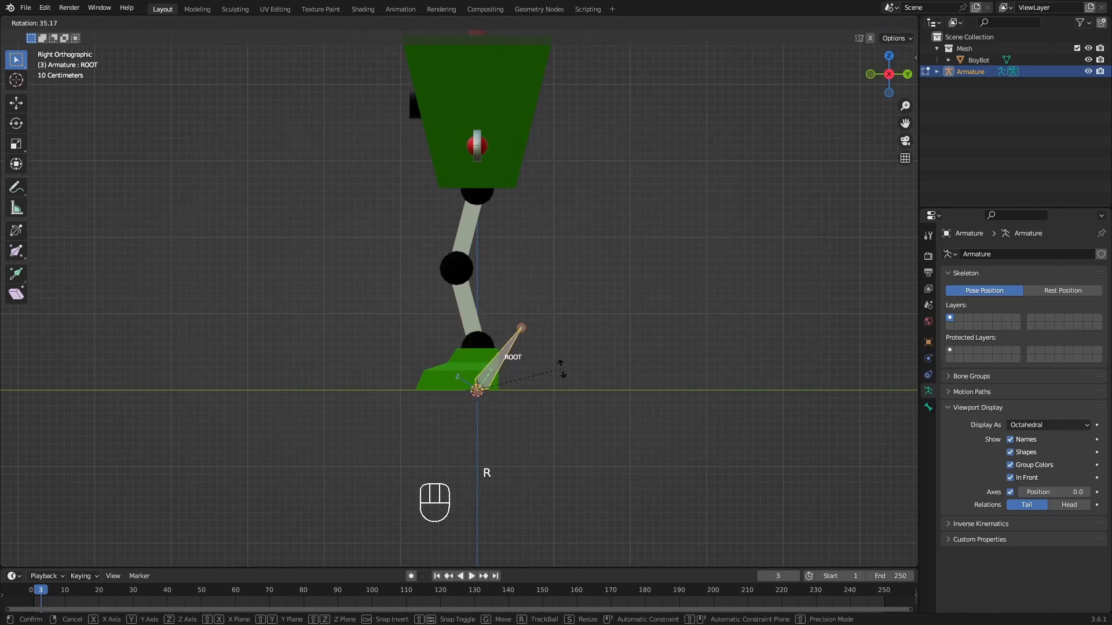
key("Escape")
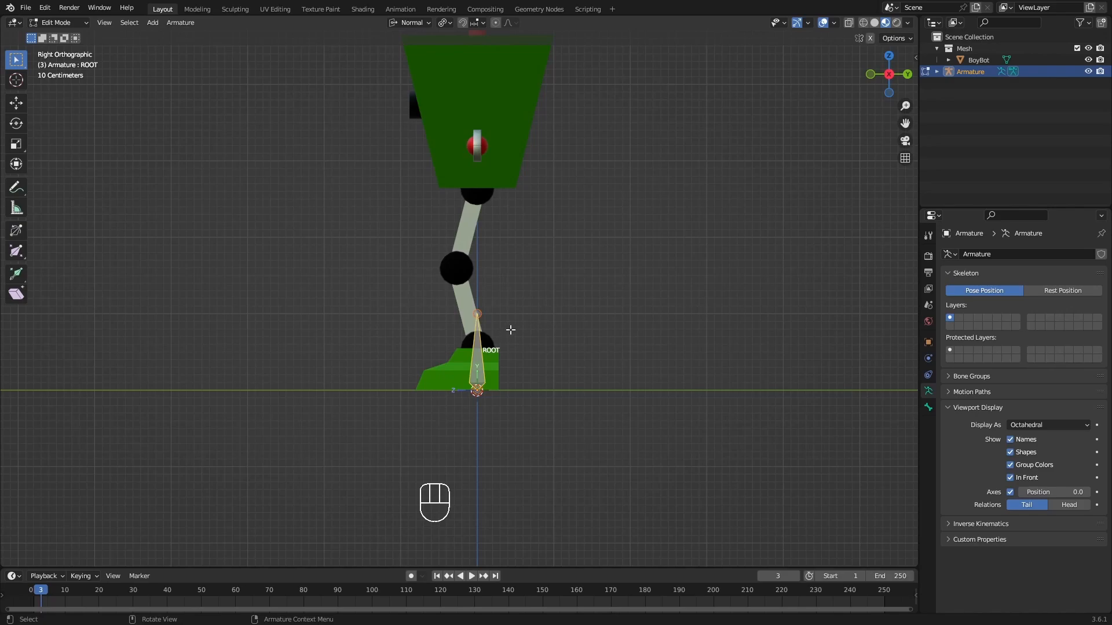
middle_click_drag(557, 336, 492, 317, "shift")
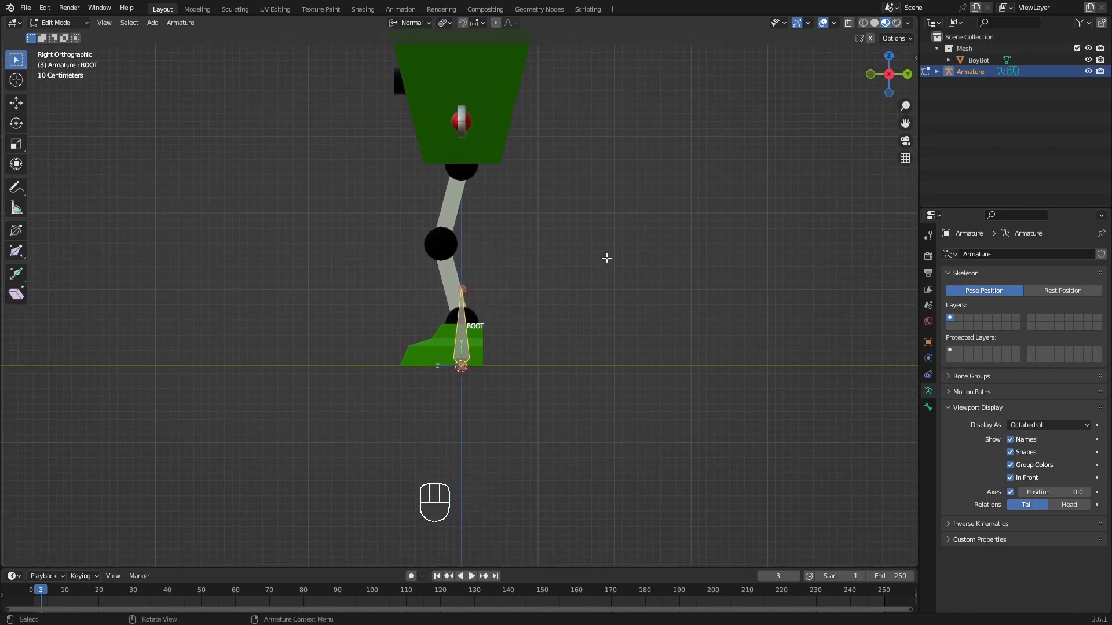
key("t")
key("t")
key("r")
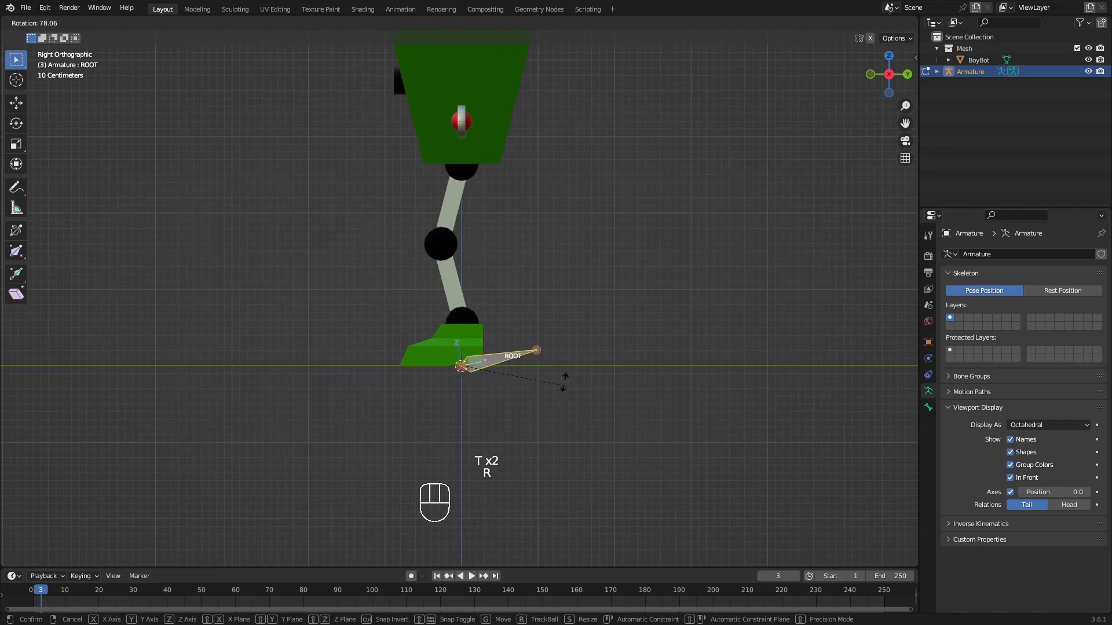
right_click(579, 345)
- Rotate the ROOT bone by 90° in the right side view so it lies along the ground behind the feet
scroll(378, 368, "up", 6)
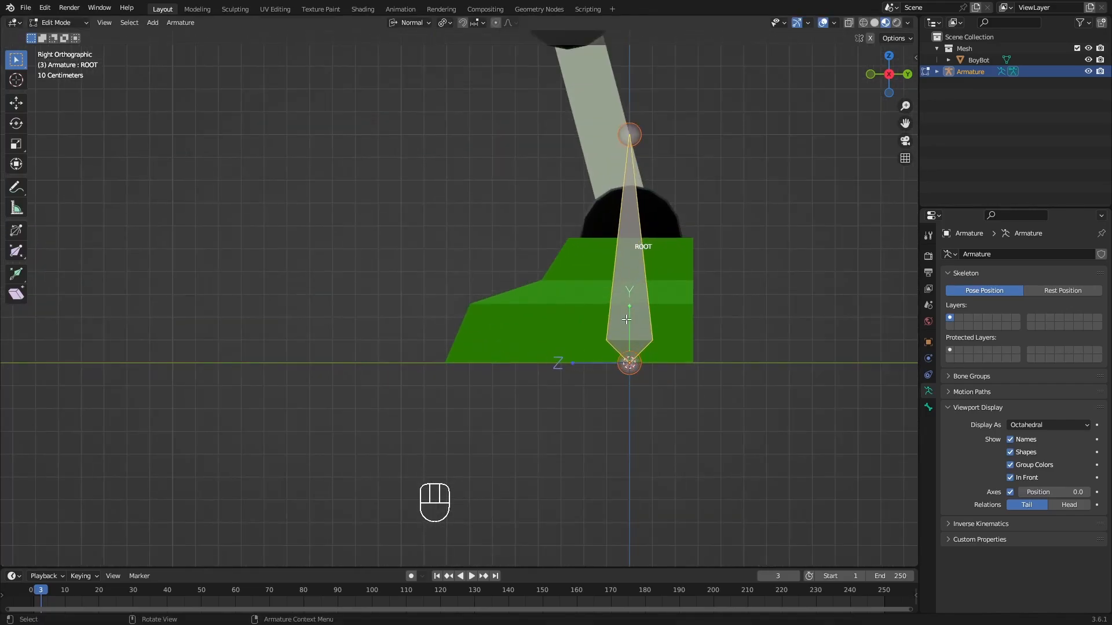
middle_click_drag(603, 101, 462, 146, "shift")
scroll(518, 317, "down", 2)
middle_click_drag(544, 336, 507, 324, "shift")
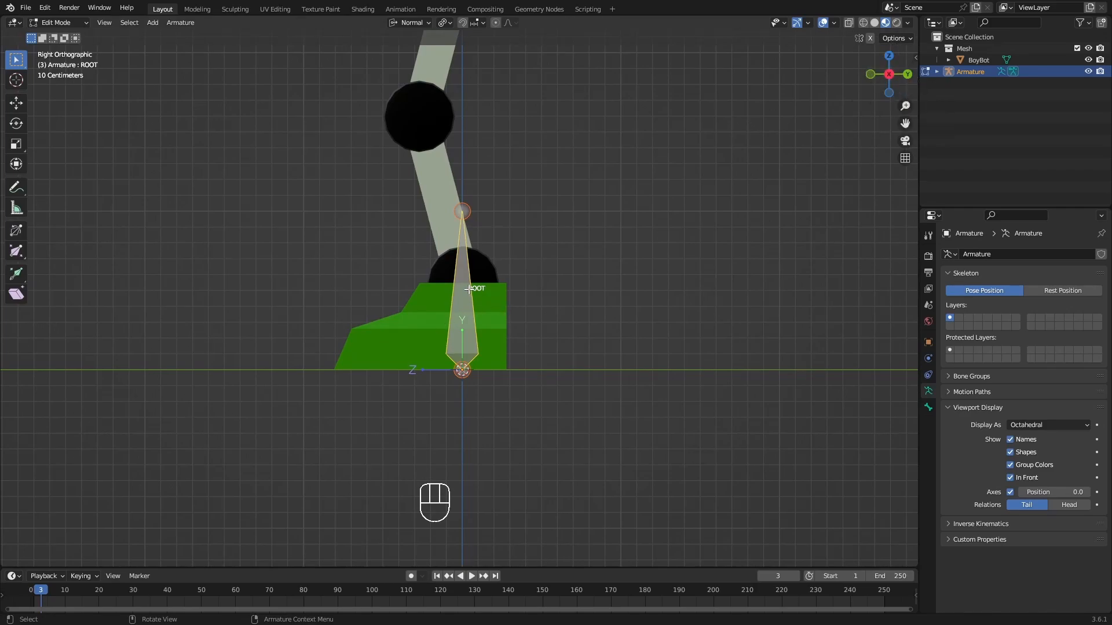
scroll(469, 288, "down", 1)
scroll(469, 288, "down", 1)
middle_click_drag(512, 307, 537, 320, "shift")
key("r")
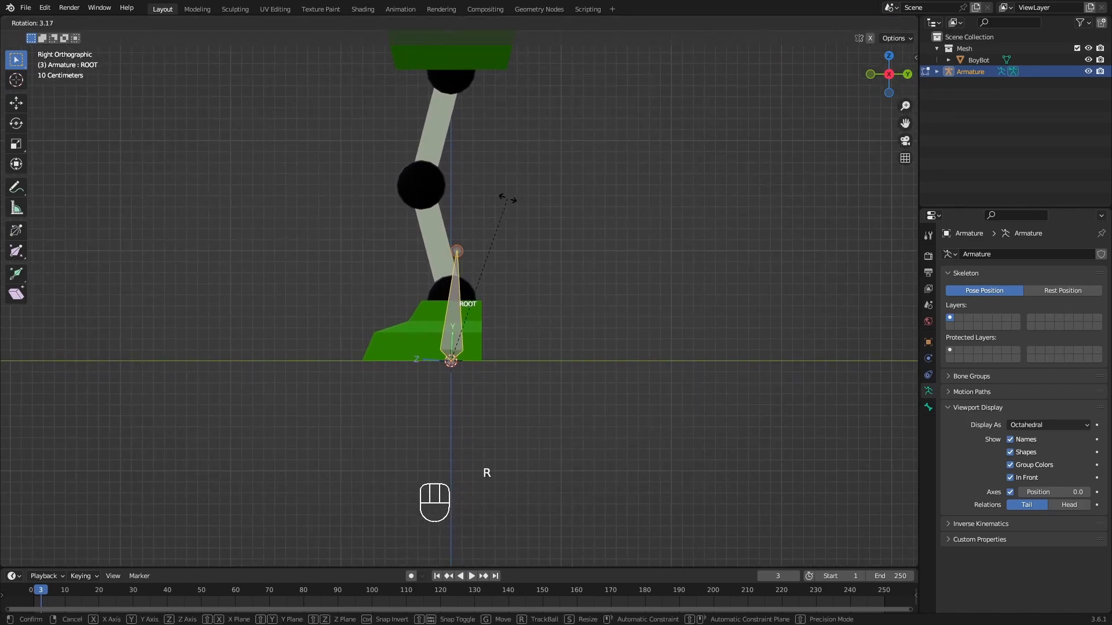
type("90")
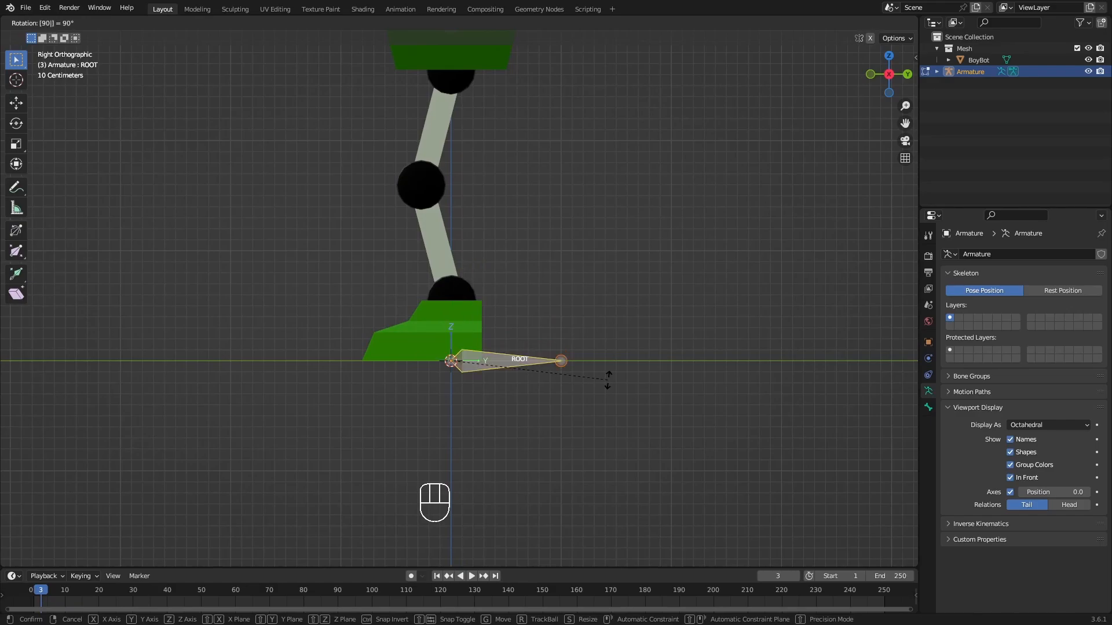
key("Return")
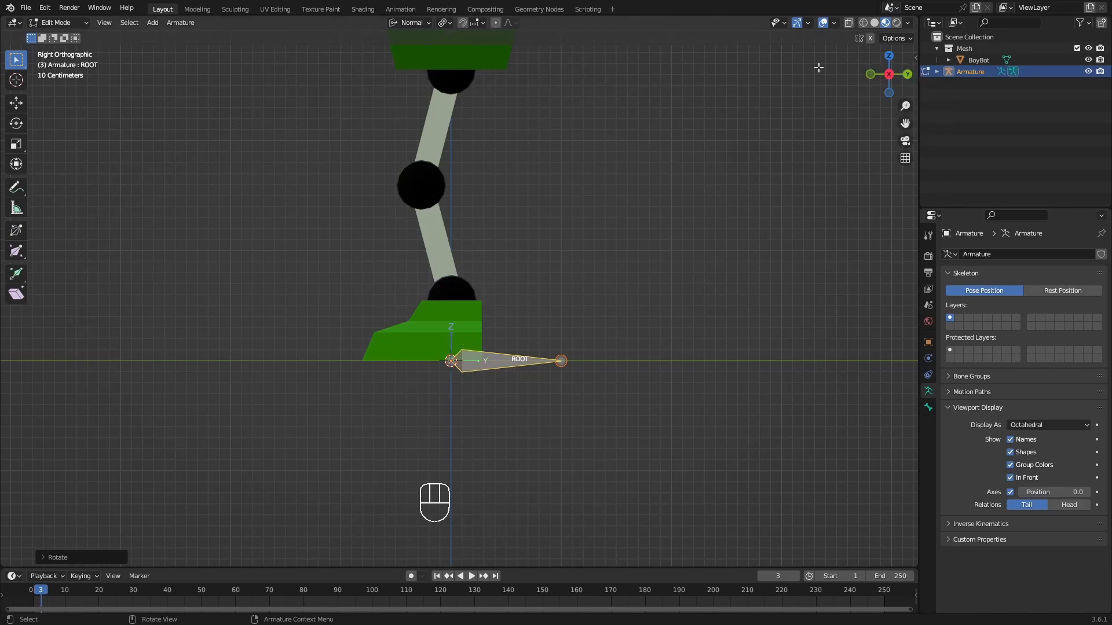
- Examine the orientation of the ROOT bone on the ground from behind and from the right side
middle_click_drag(638, 242, 596, 200)
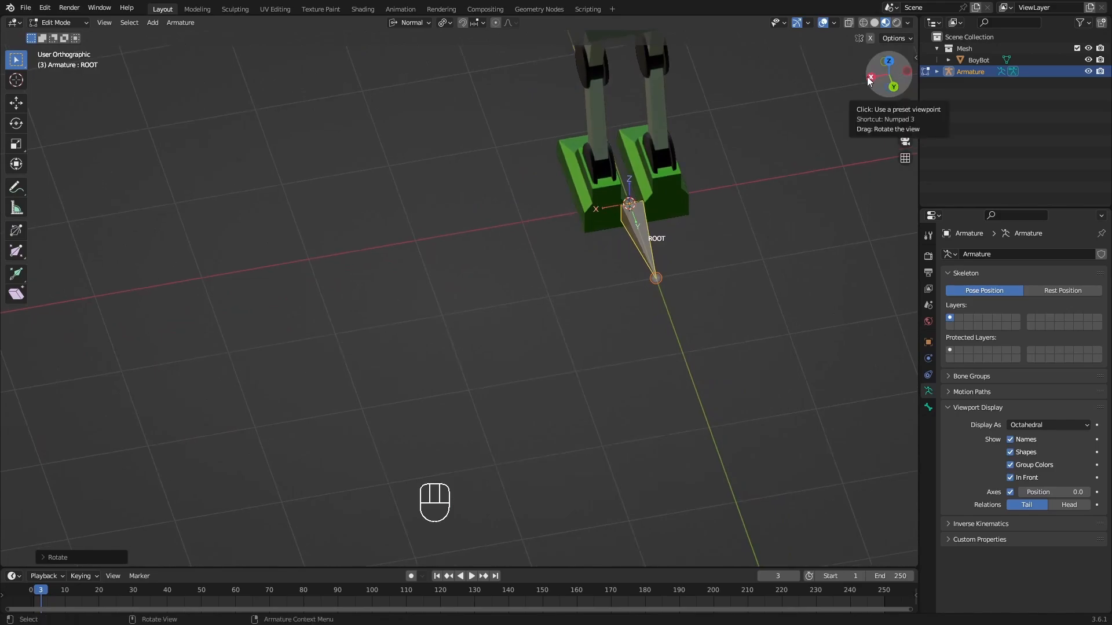
middle_click_drag(549, 273, 643, 197)
scroll(593, 231, "down", 2)
middle_click_drag(629, 246, 748, 315, "shift")
middle_click_drag(618, 353, 604, 395, "shift")
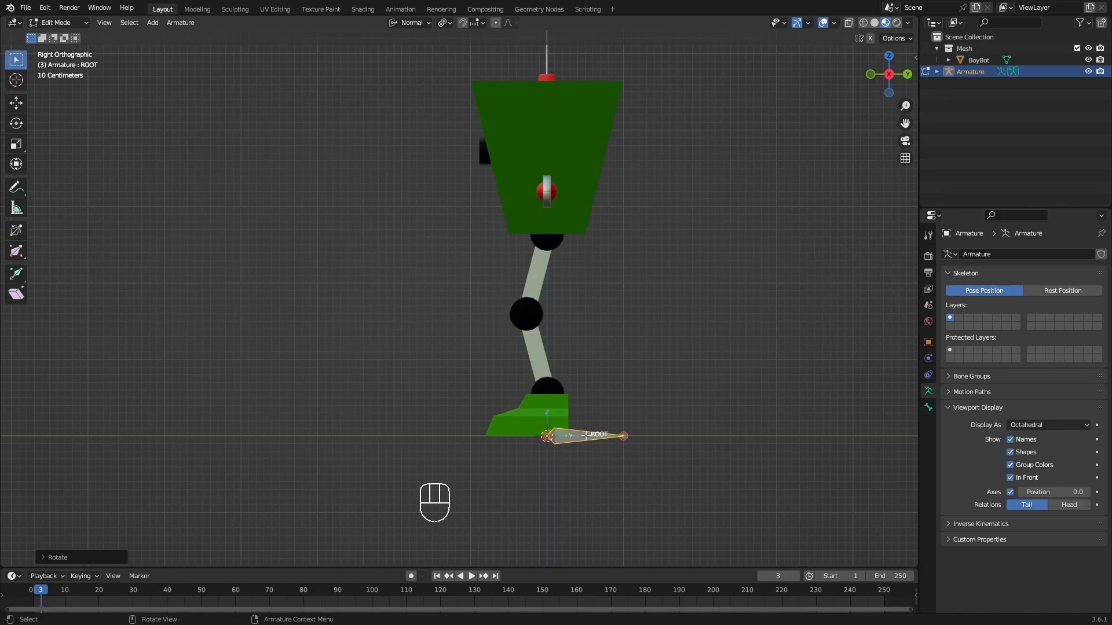
middle_click_drag(615, 355, 608, 387, "shift")
left_click(580, 468)
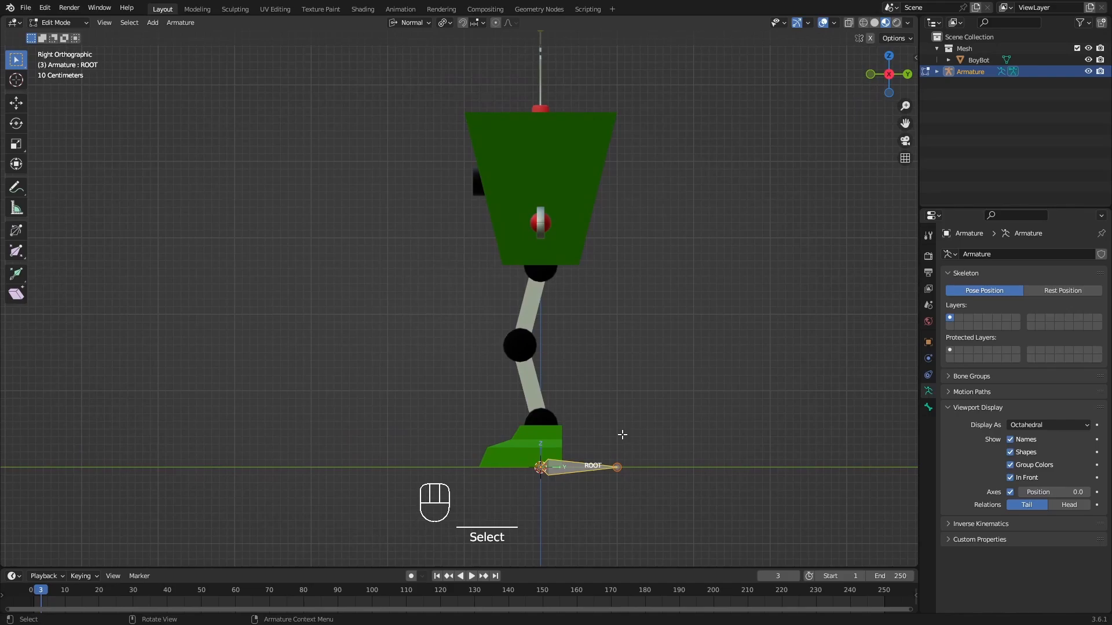
middle_click_drag(635, 429, 616, 419, "shift")
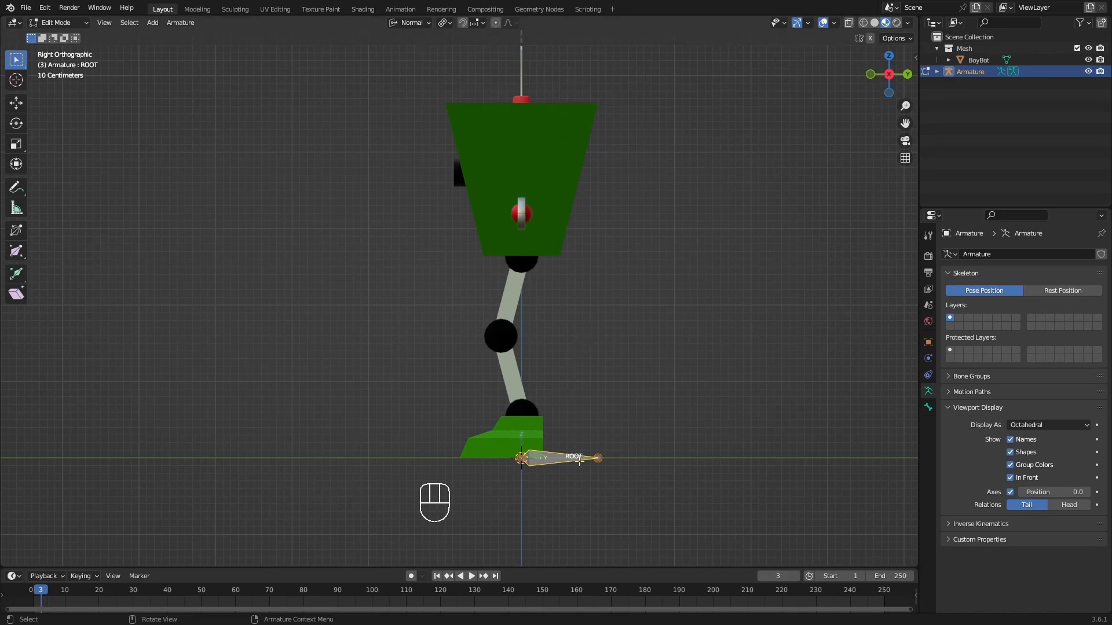
key("s")
left_click(608, 473)
- Duplicate the ROOT bone and move the copy about 2.7 m up along Z to the bottom of the green body
middle_click_drag(577, 228, 570, 233, "shift")
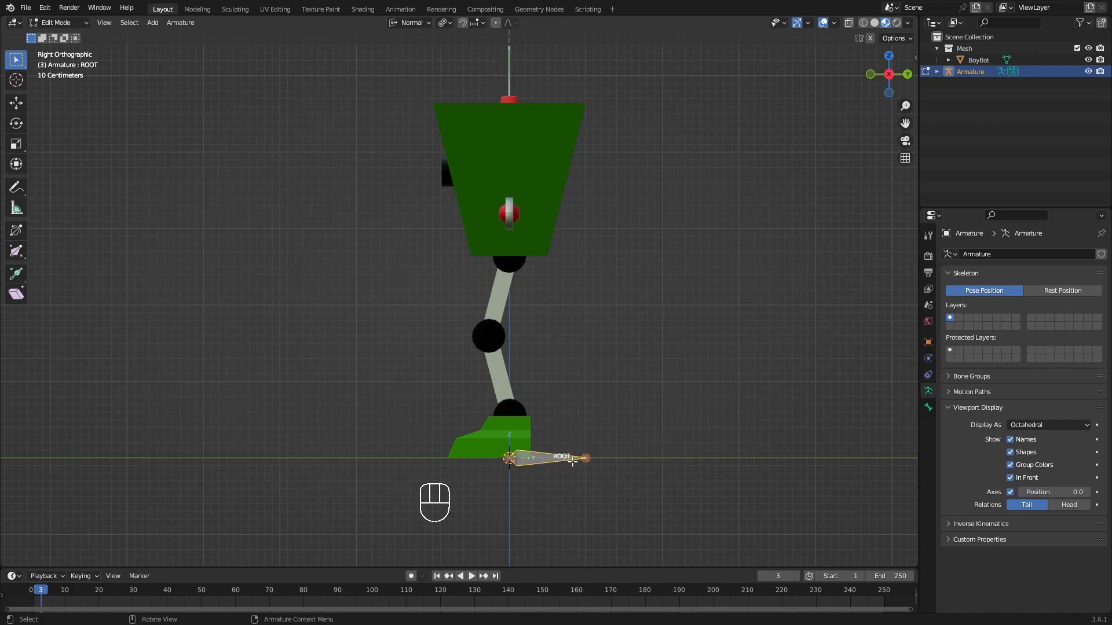
key("shift+d")
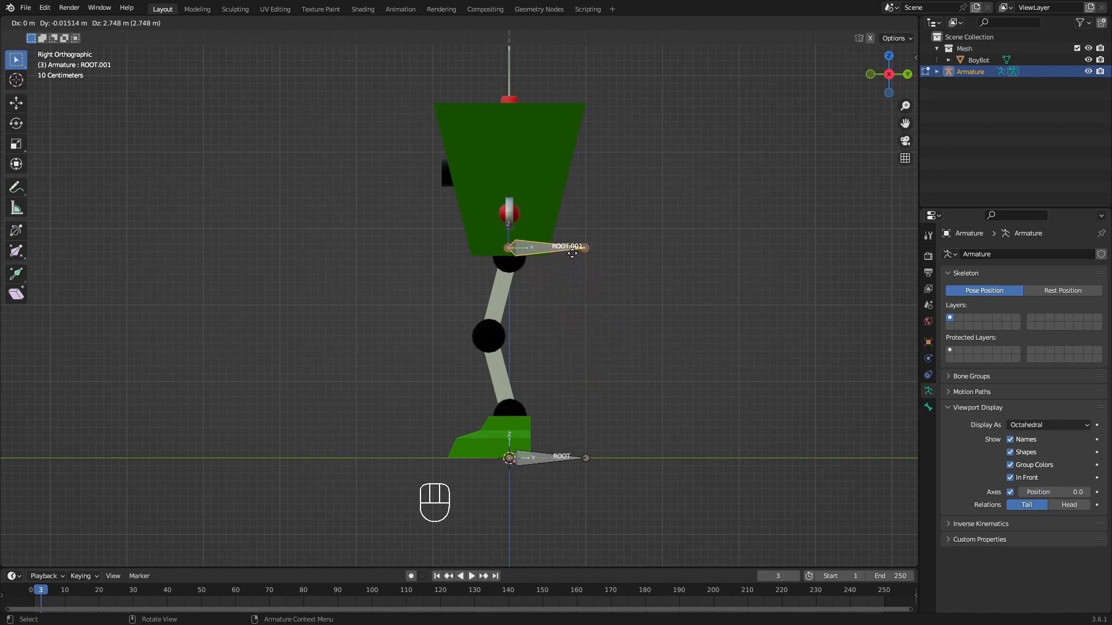
key("z")
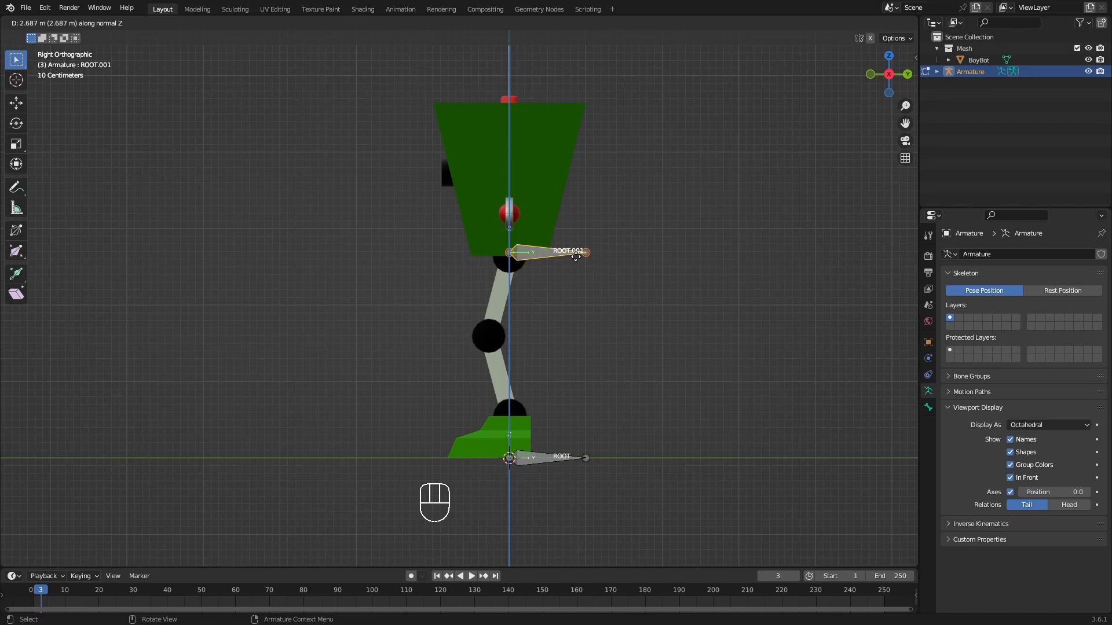
left_click(575, 257)
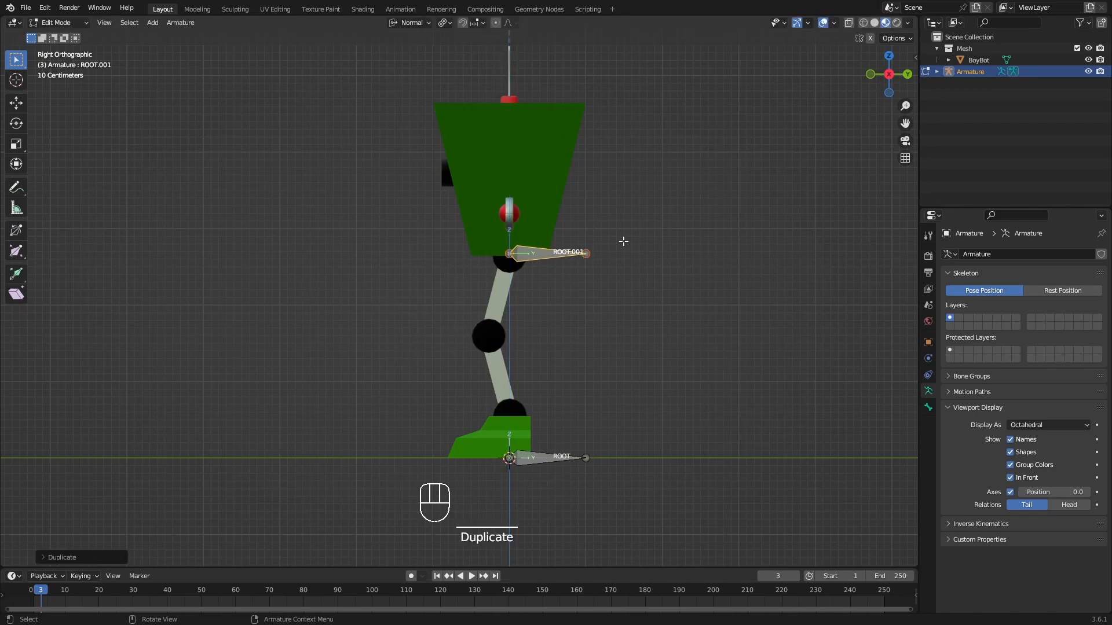
- Select the whole duplicated bone and rotate it by -90° so it points straight up inside the body
scroll(504, 223, "up", 2)
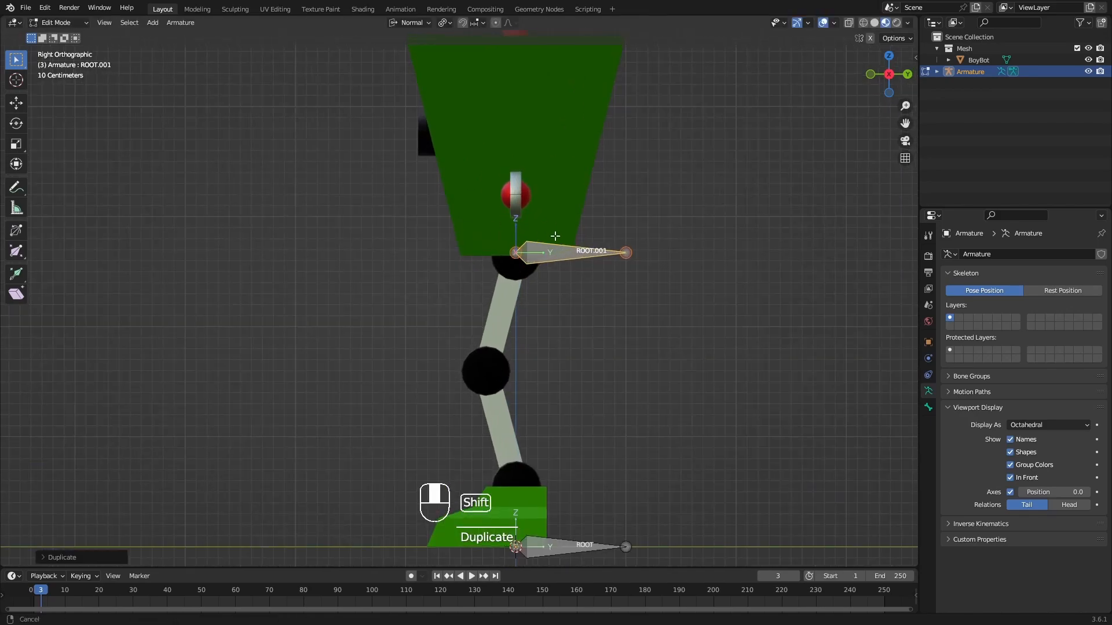
middle_click_drag(550, 217, 566, 325, "shift")
scroll(616, 330, "down", 2)
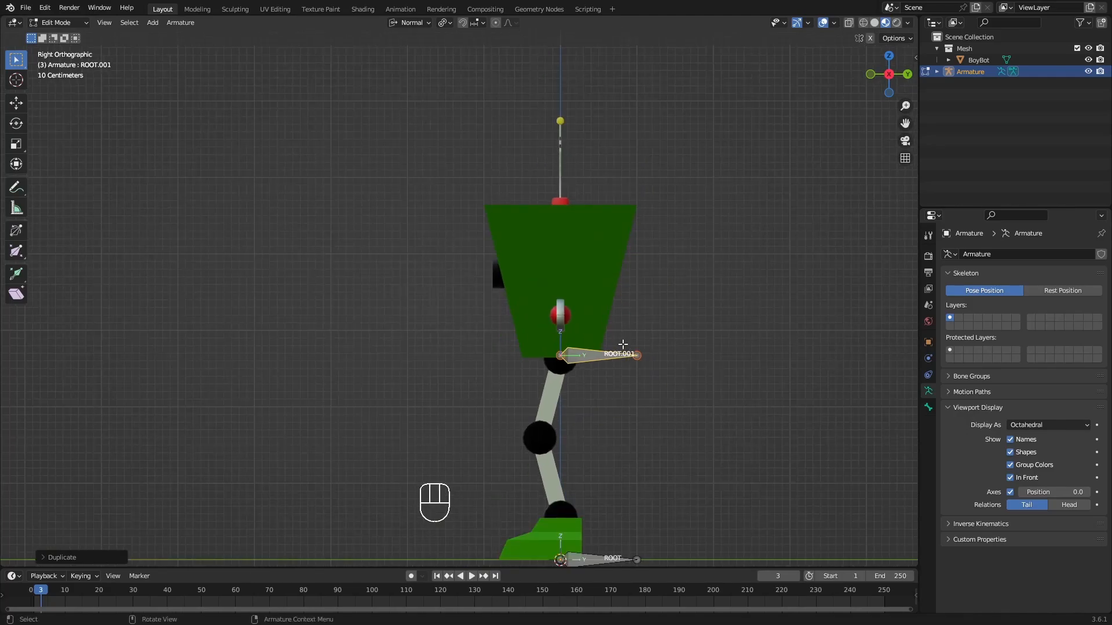
left_click(642, 354)
middle_click_drag(641, 352, 574, 235, "shift")
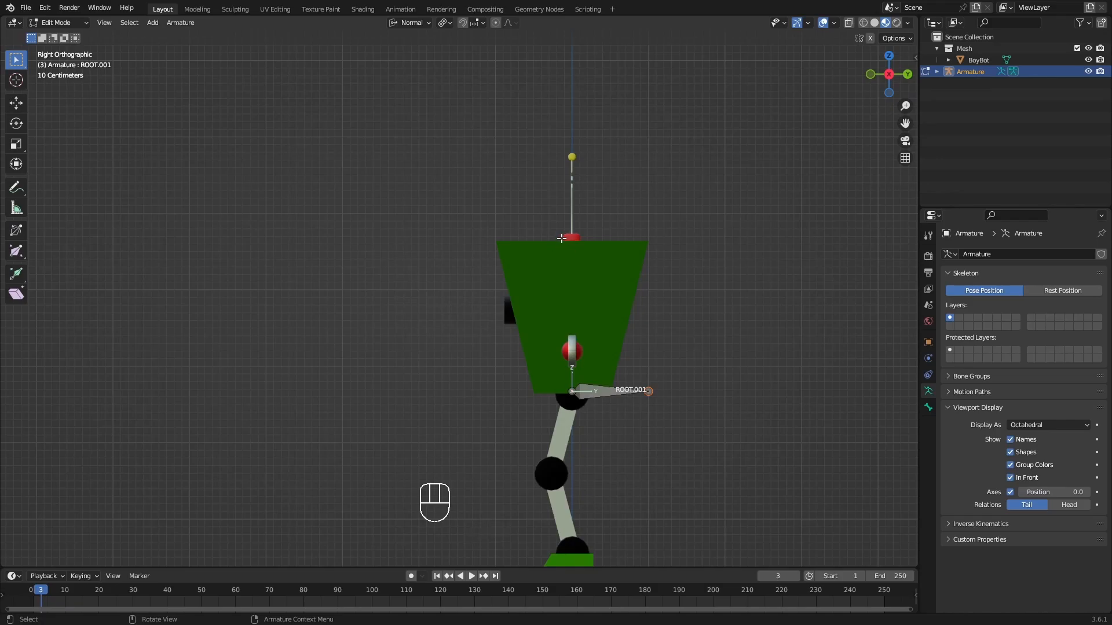
left_click(600, 398)
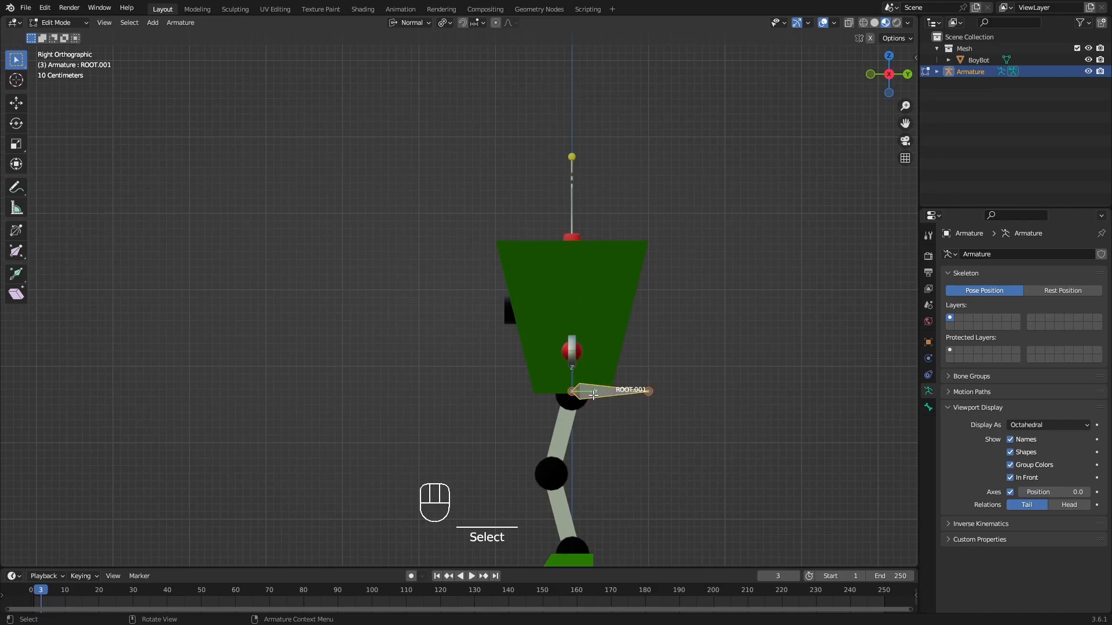
middle_click_drag(645, 375, 680, 390, "shift")
key("r")
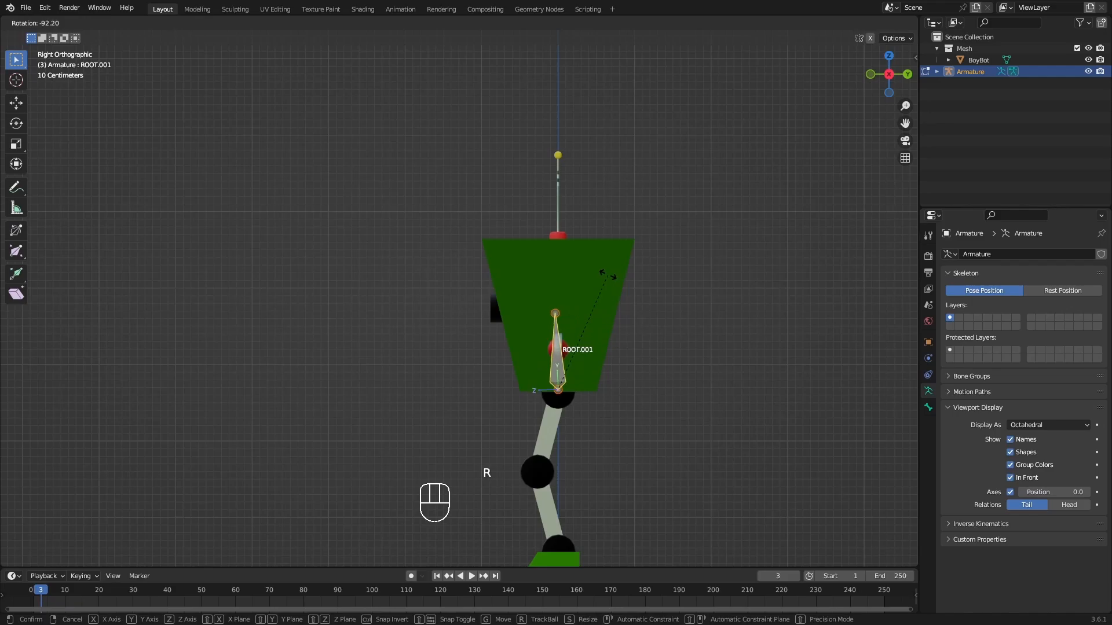
type("-90")
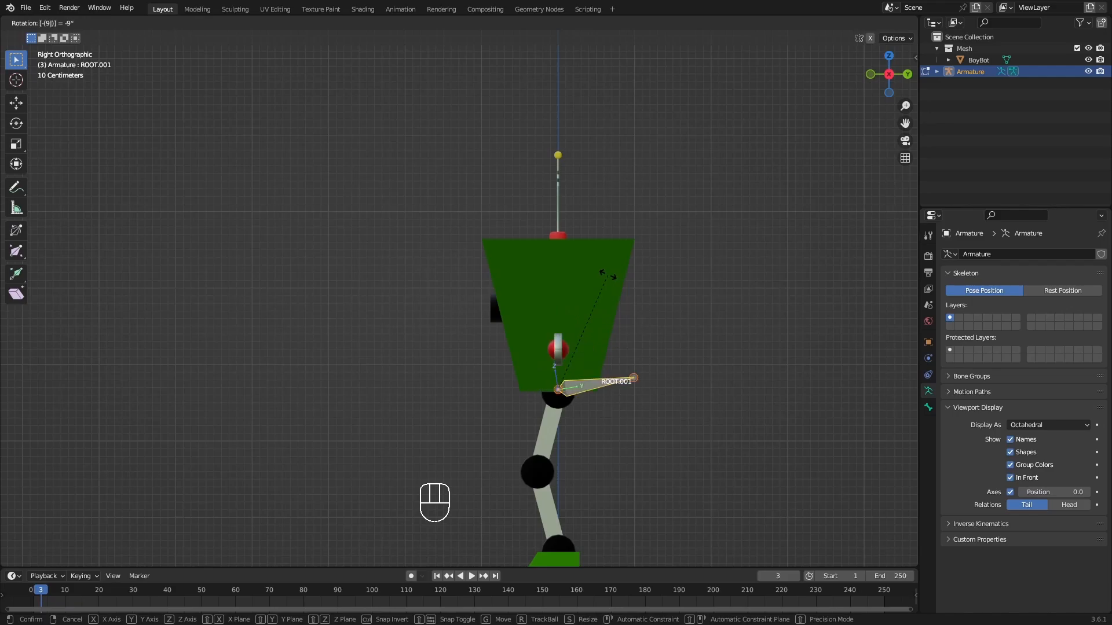
key("Return")
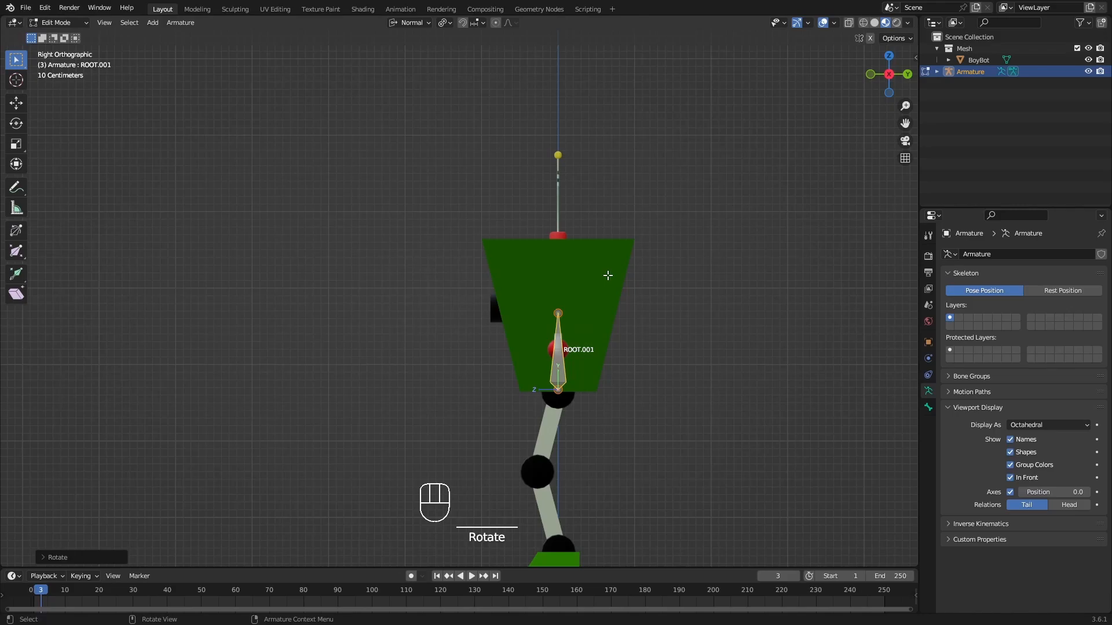
- Scale the duplicated bone by about 1.98 so it spans from the bottom to the top of the green body
middle_click_drag(597, 306, 586, 316, "shift")
key("s")
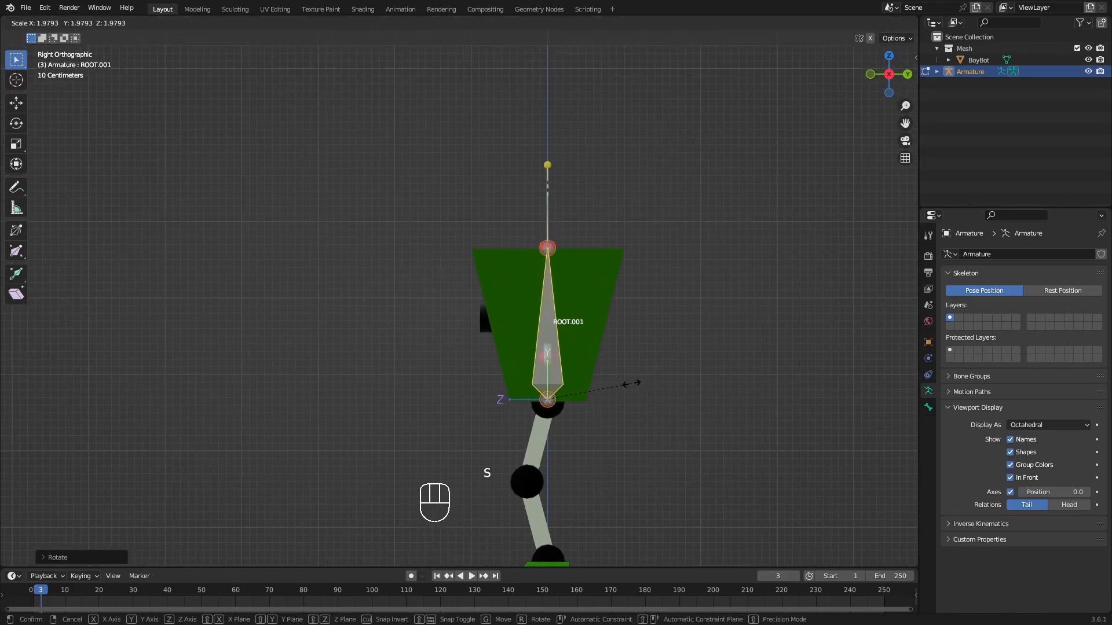
left_click(631, 383)
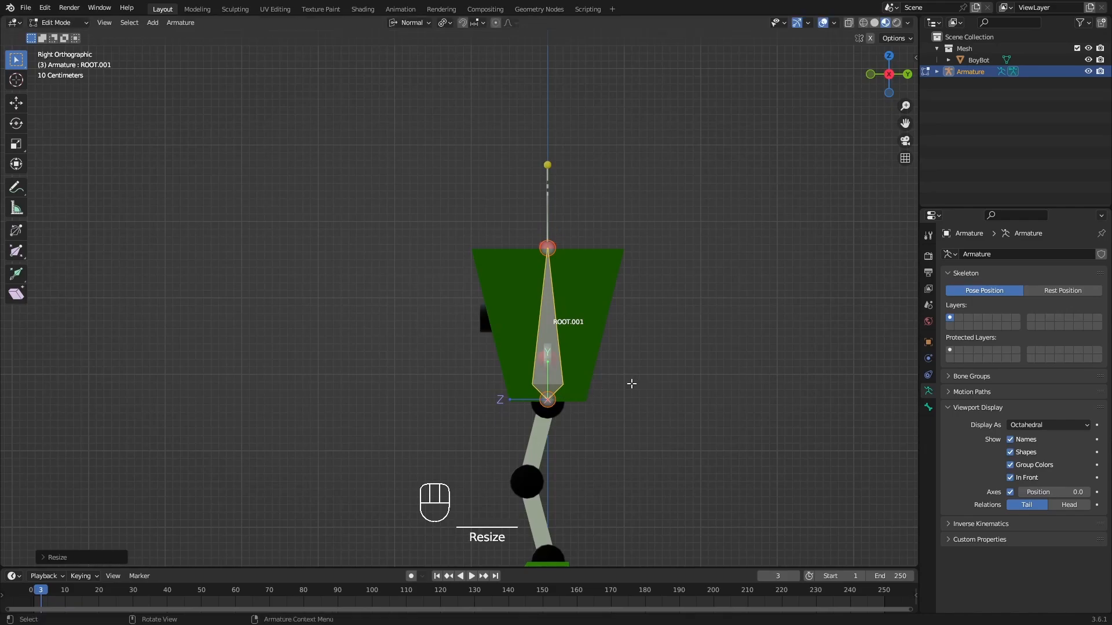
middle_click_drag(557, 333, 564, 328, "shift")
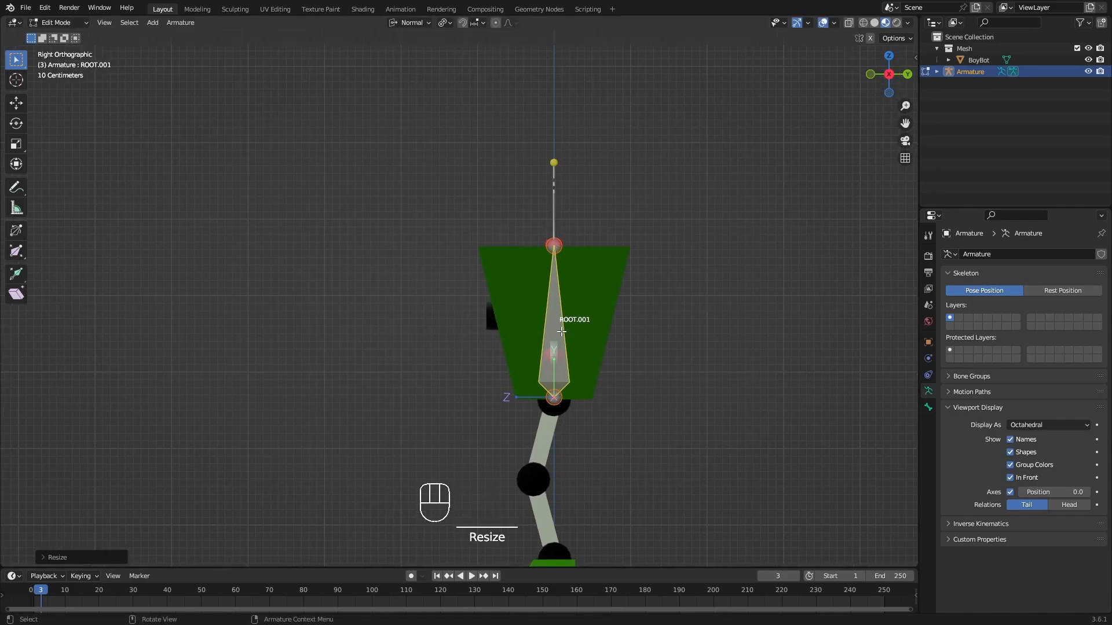
- Rename the upright bone inside the green body as HEAD
middle_click_drag(542, 232, 557, 268, "shift")
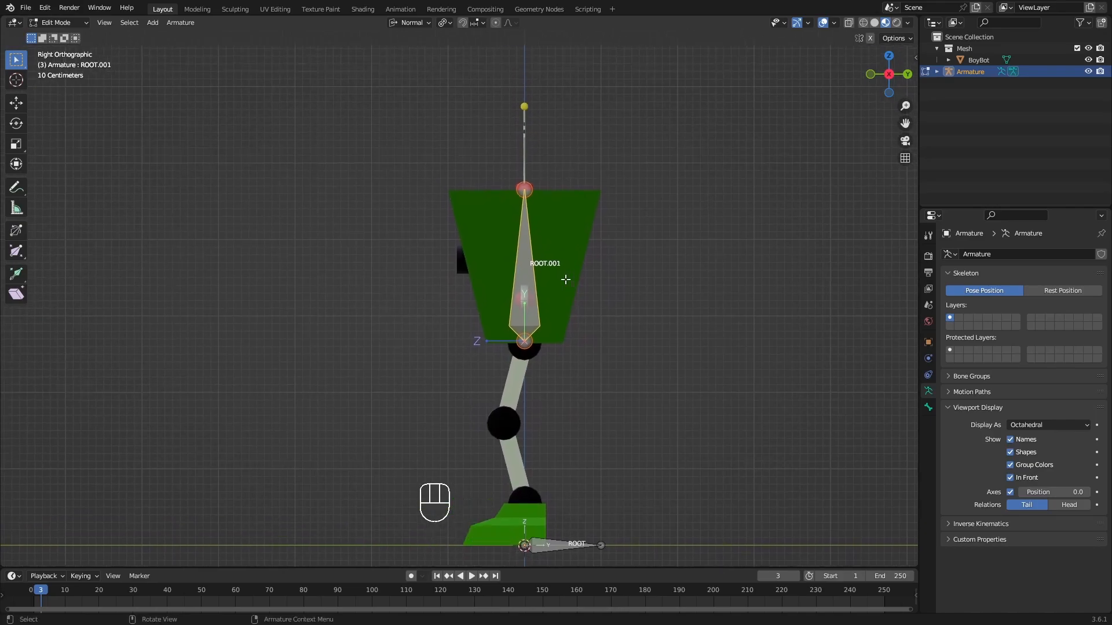
key("F2")
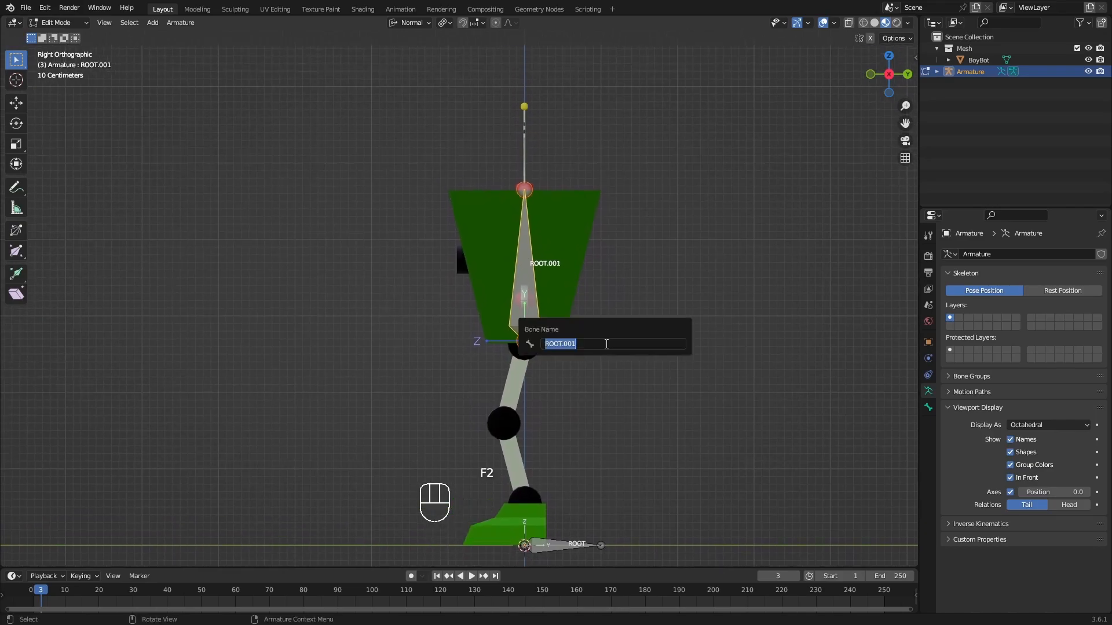
type("HEAD")
key("Return")
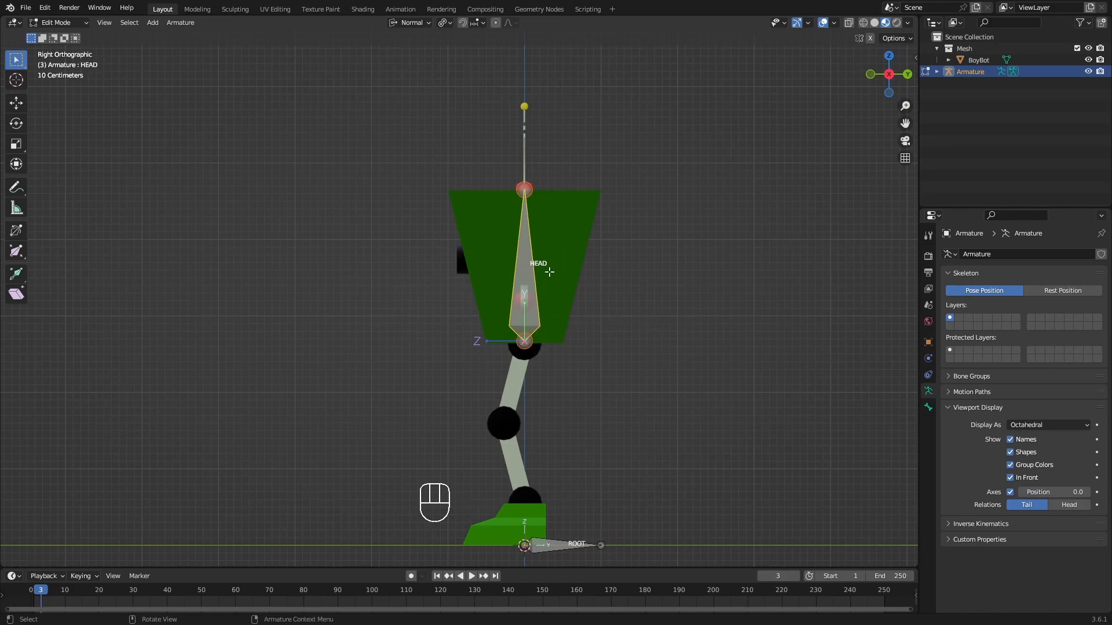
- Switch the armature to Pose Mode and try rotating and moving the HEAD bone in the front view
scroll(574, 304, "down", 3, "shift")
middle_click_drag(477, 314, 670, 342)
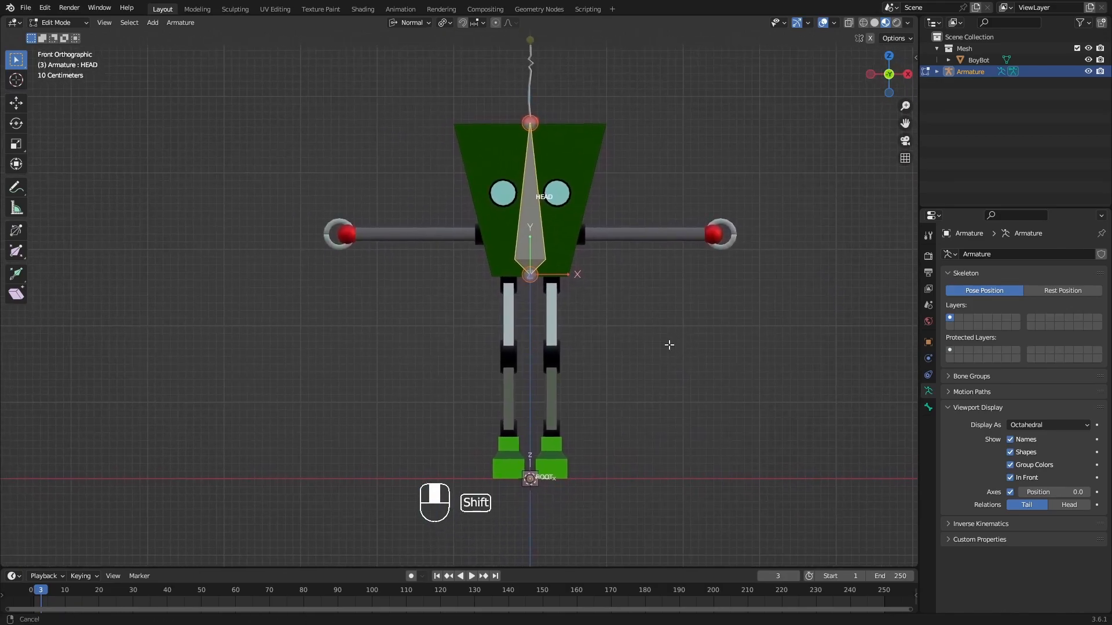
scroll(519, 290, "down", 2)
mouse_move(520, 290)
middle_mouse_down()
mouse_move(585, 313)
mouse_move(516, 297)
middle_mouse_up()
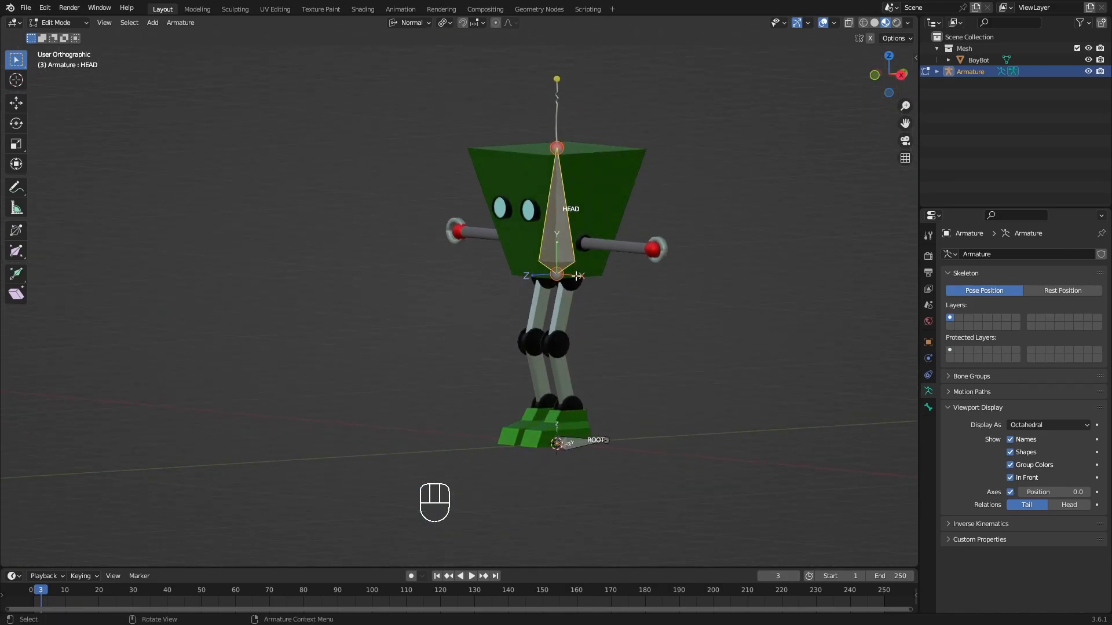
middle_click_drag(577, 272, 595, 287, "shift")
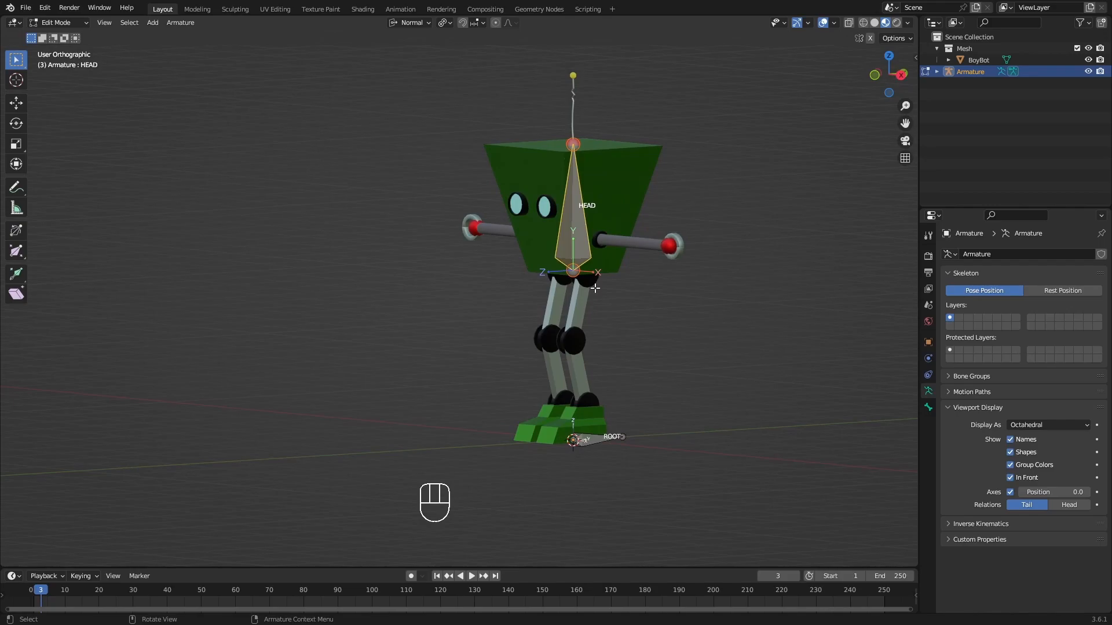
key("Tab")
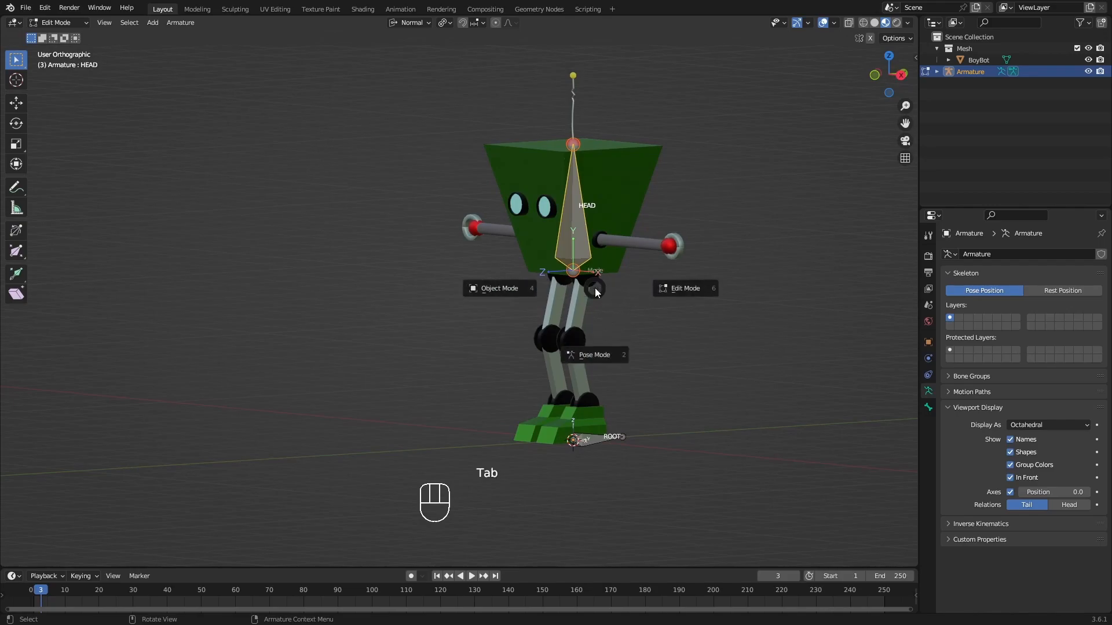
left_click(590, 356)
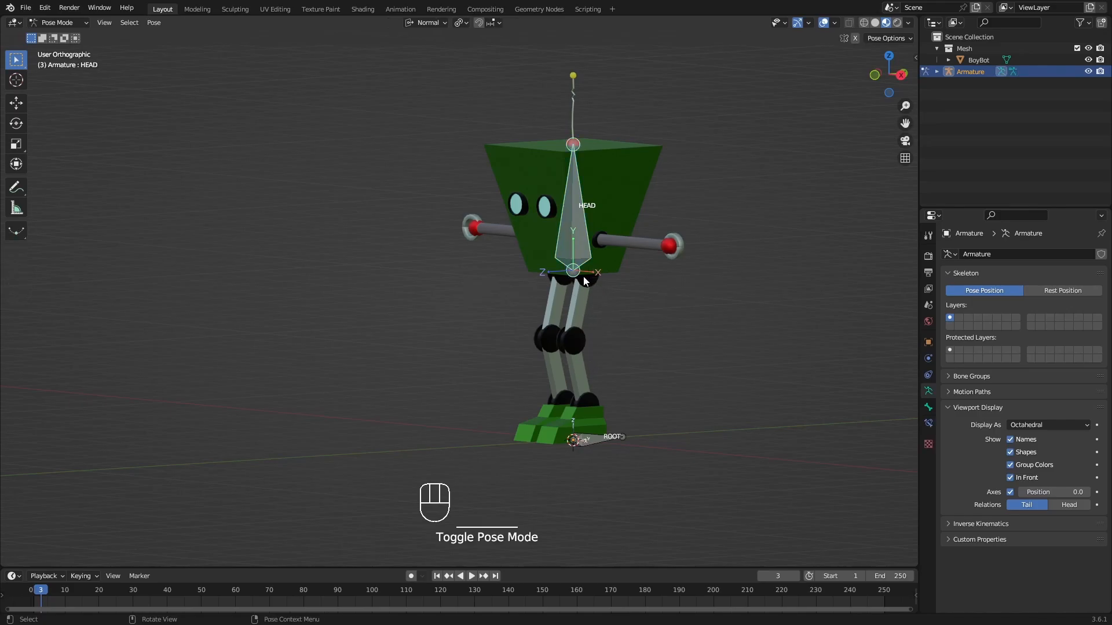
middle_click_drag(581, 307, 618, 298)
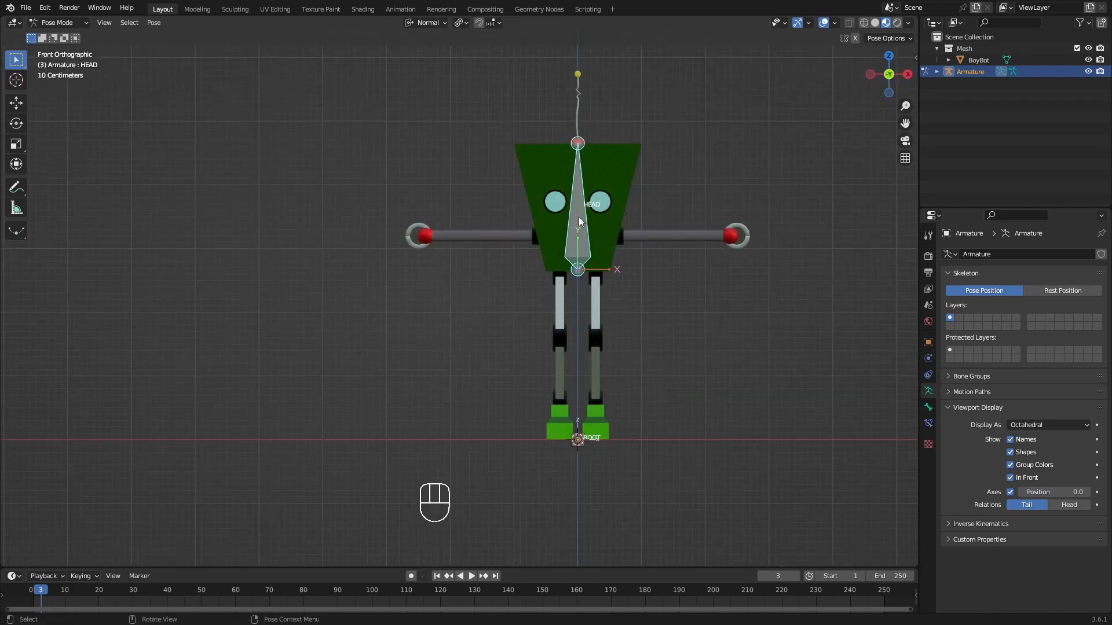
middle_click_drag(618, 234, 541, 253, "shift")
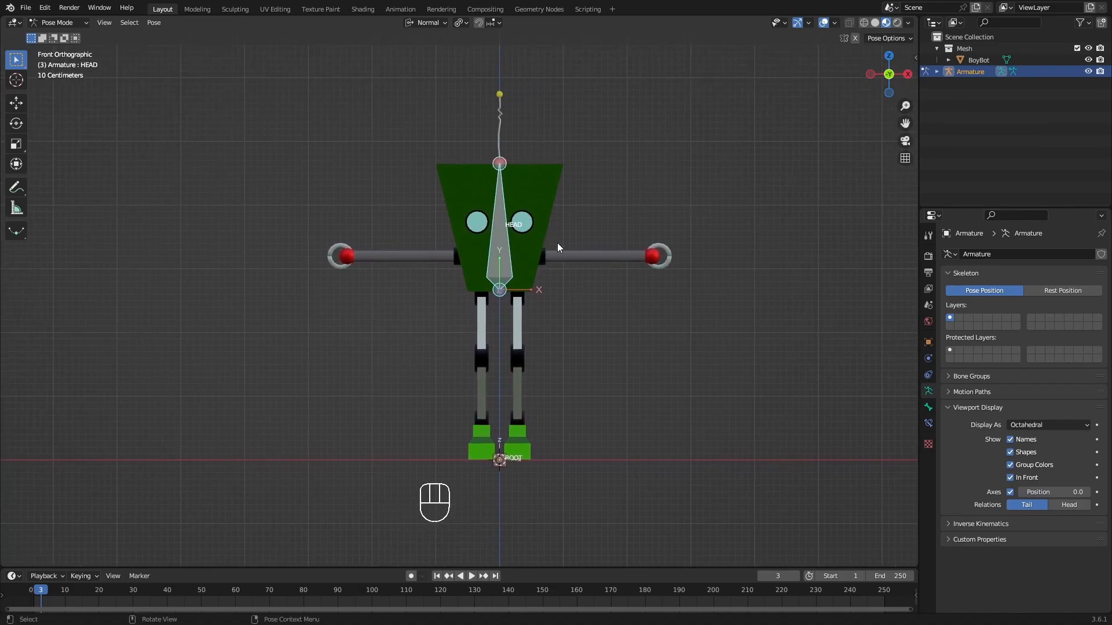
middle_click_drag(552, 239, 544, 251, "shift")
key("r")
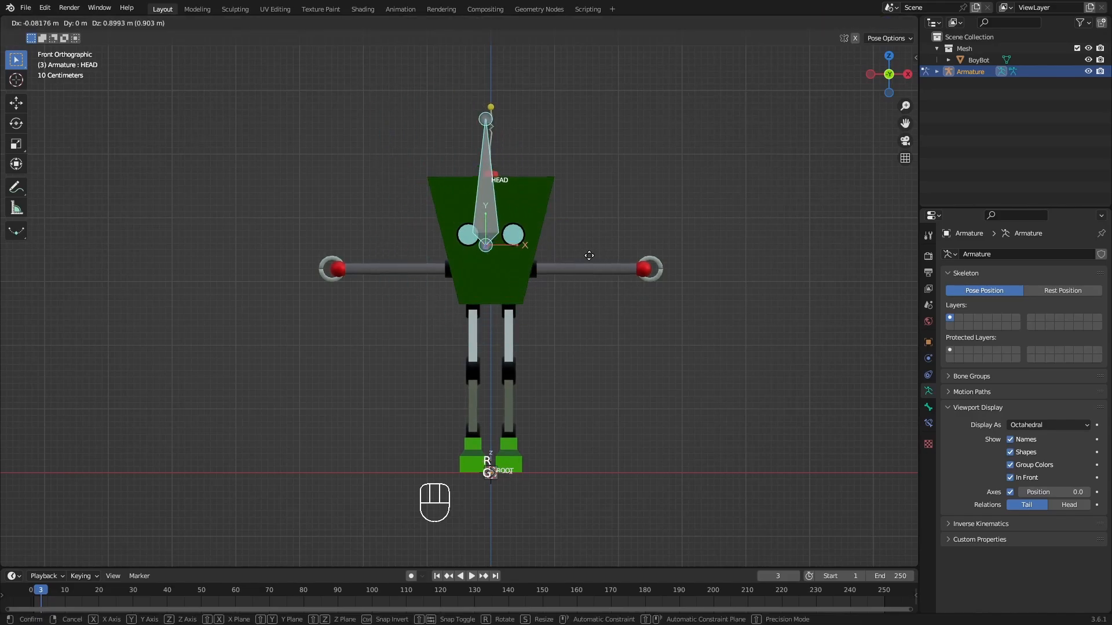
key("Escape")
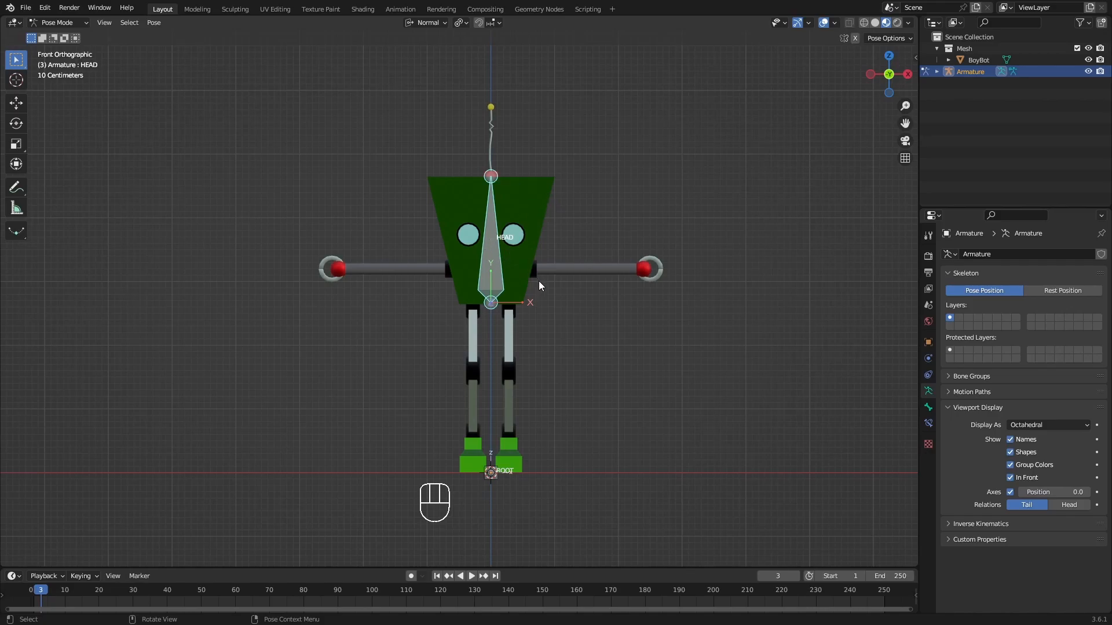
- Select the ROOT bone and try moving and scaling it to test whether the HEAD bone follows
middle_click_drag(538, 280, 515, 359)
left_click(558, 446)
key("g")
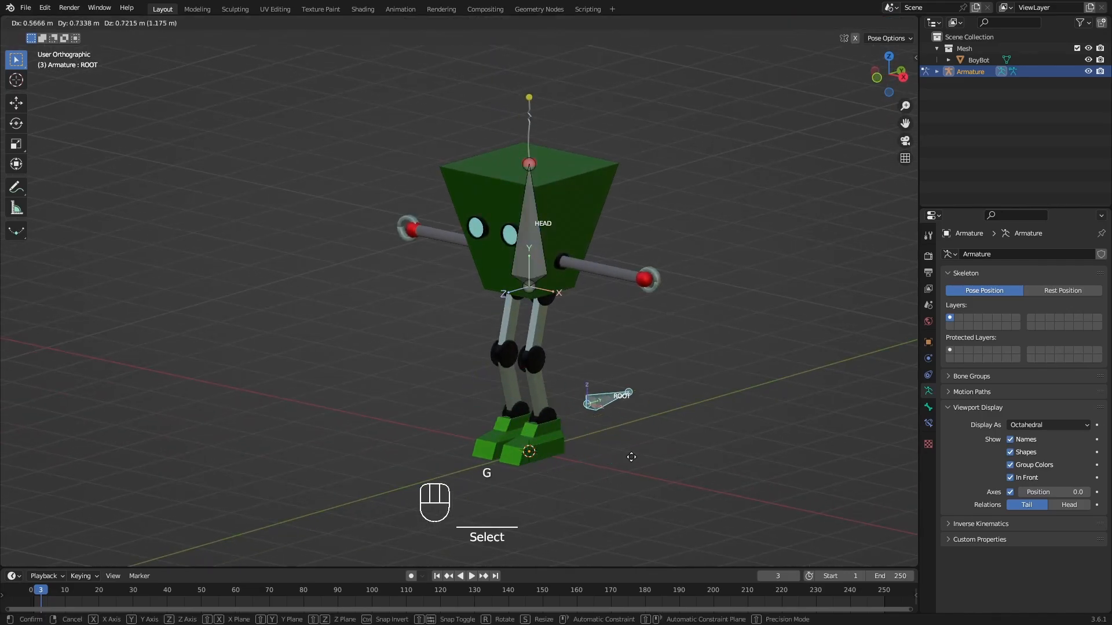
right_click(608, 482)
middle_click_drag(568, 450, 581, 450)
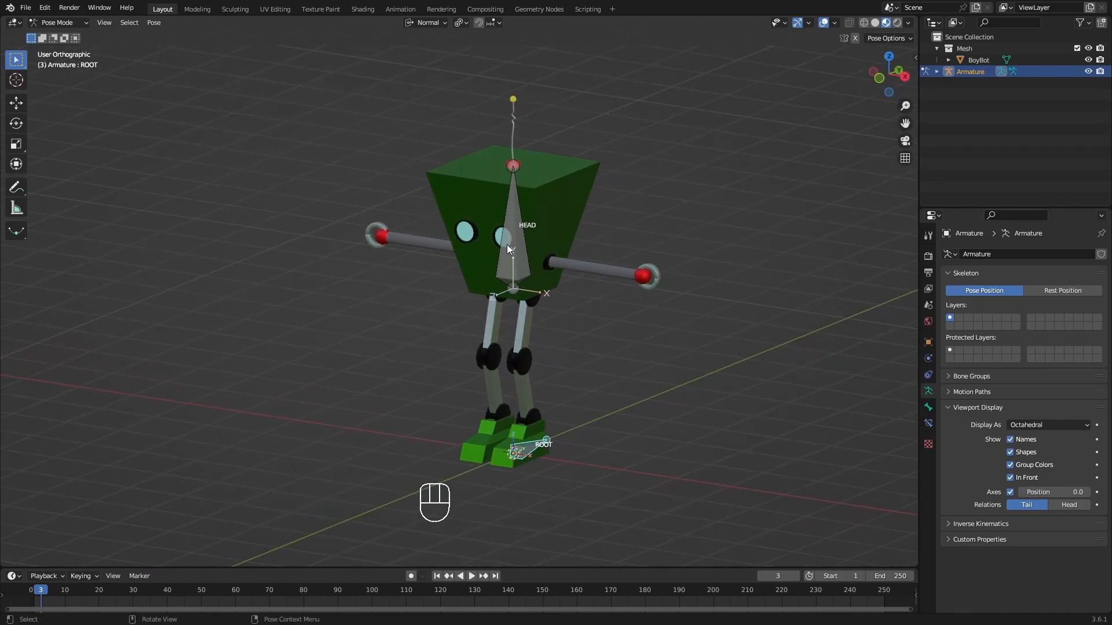
key("g")
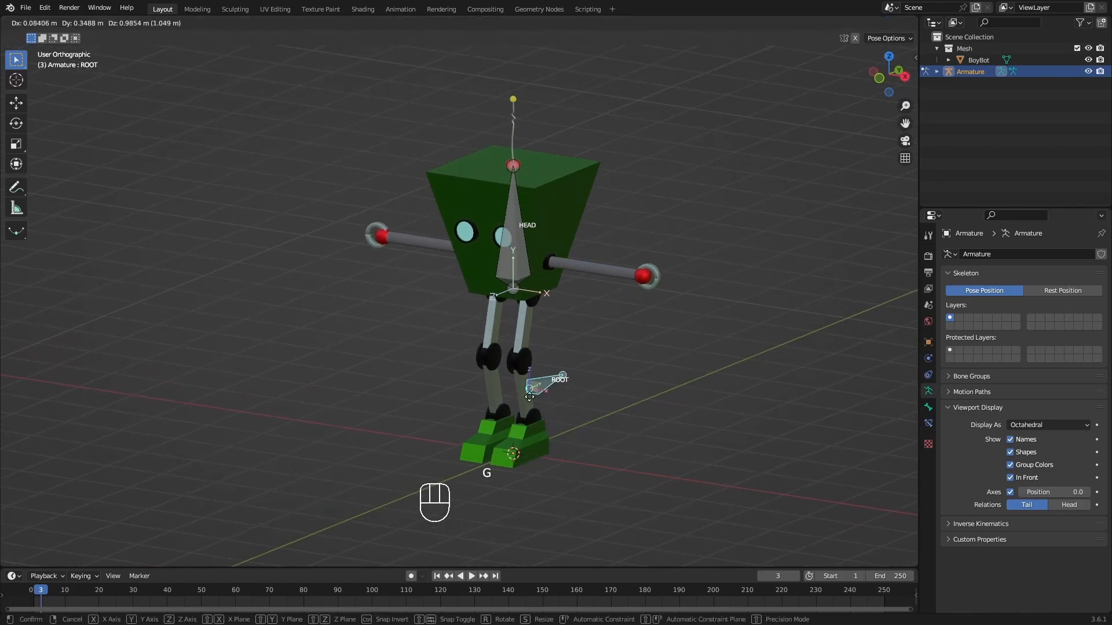
right_click(581, 416)
key("s")
right_click(640, 395)
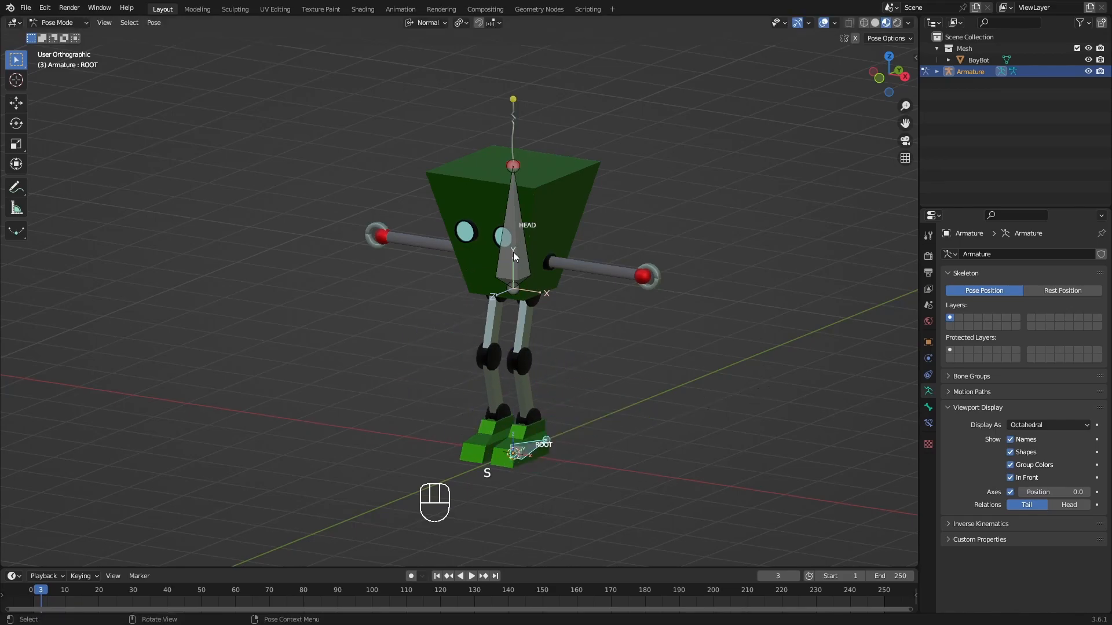
- Return to Edit Mode and parent the HEAD bone to the ROOT bone with the Keep Offset option
middle_click_drag(520, 376, 457, 356)
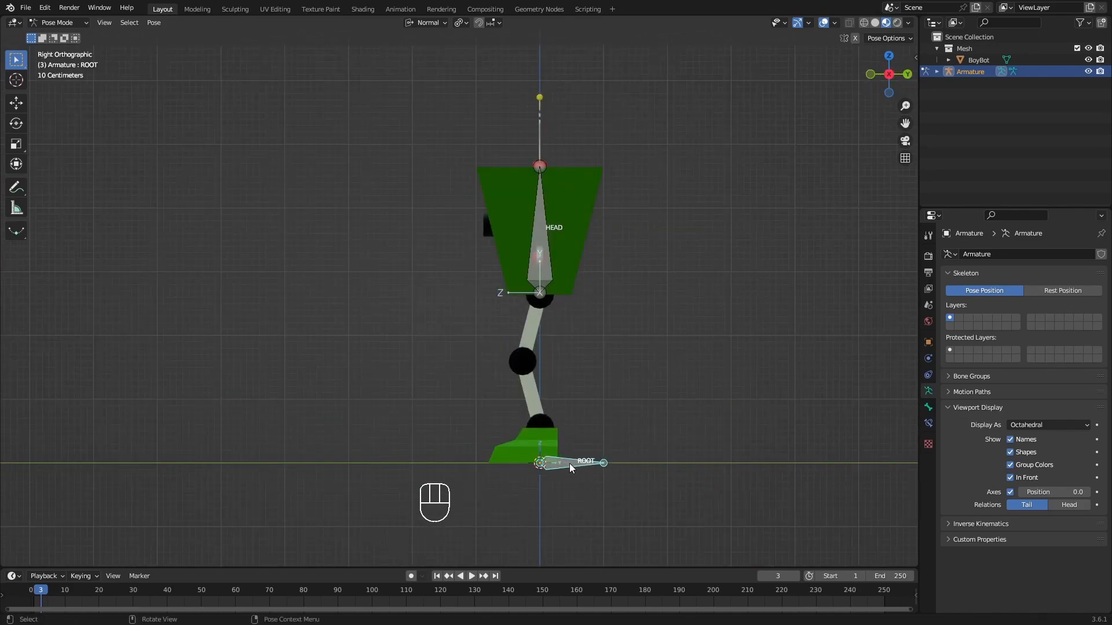
middle_click_drag(585, 402, 564, 373, "shift")
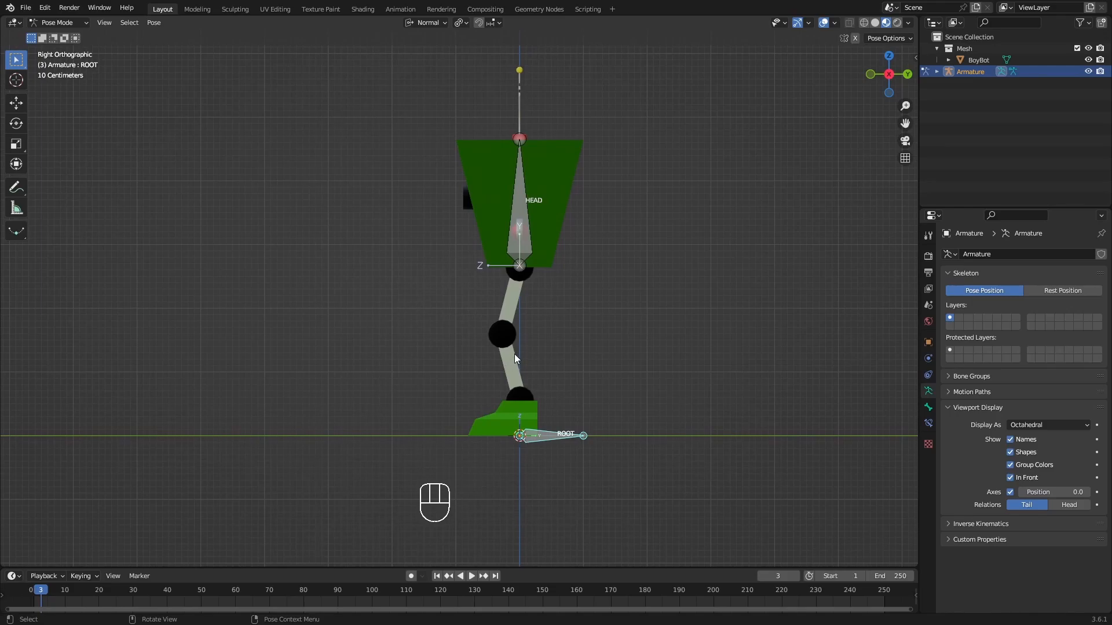
key("Tab")
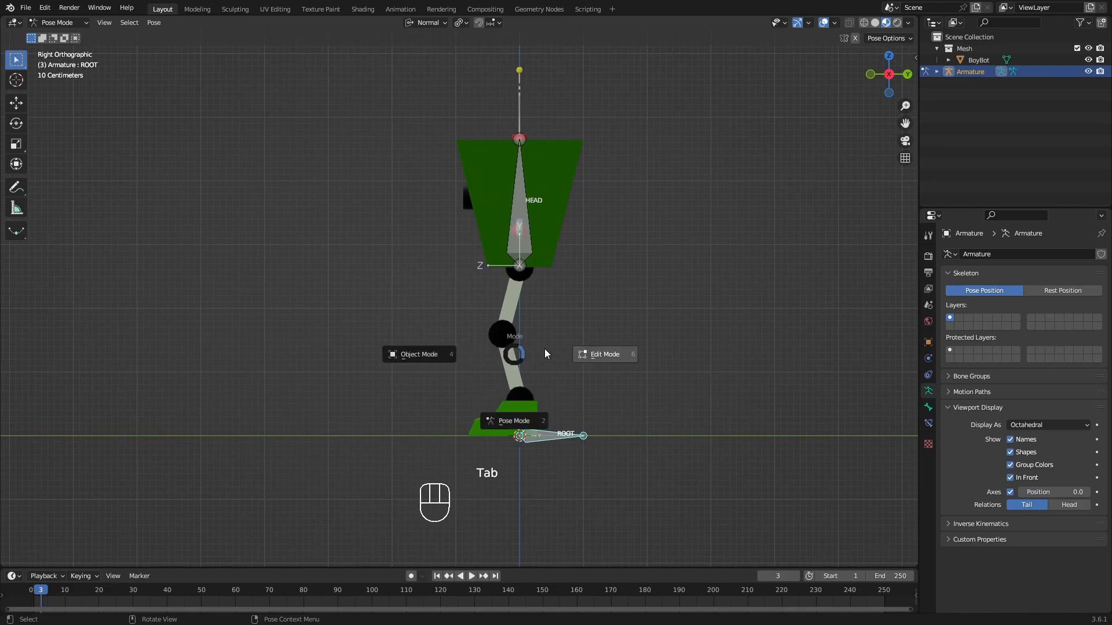
left_click(601, 355)
middle_click_drag(601, 350, 515, 229, "shift")
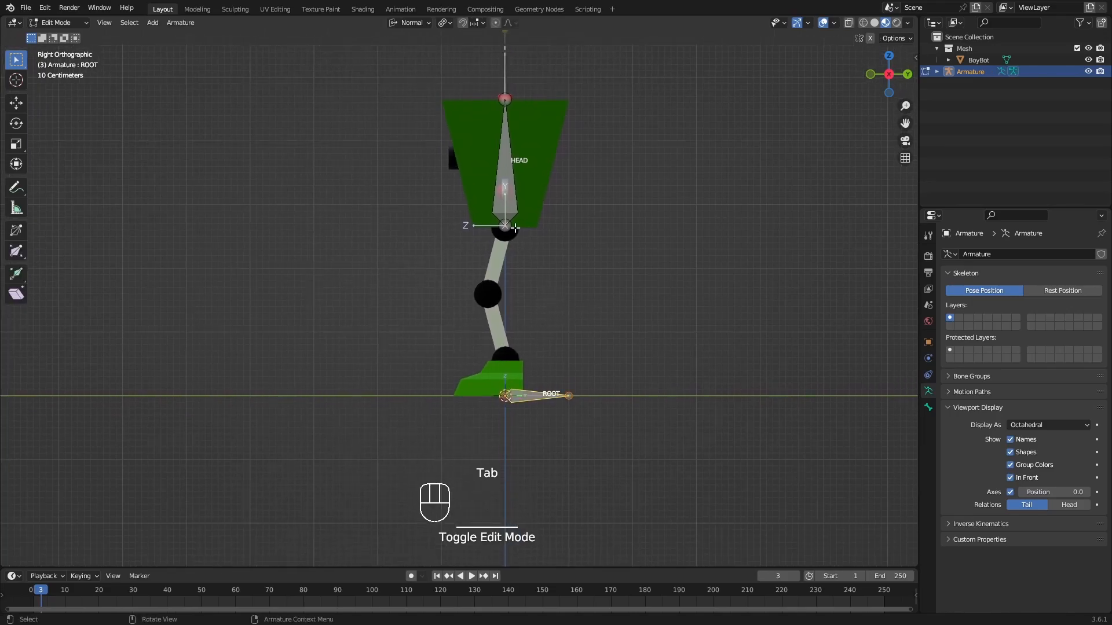
left_click(506, 176)
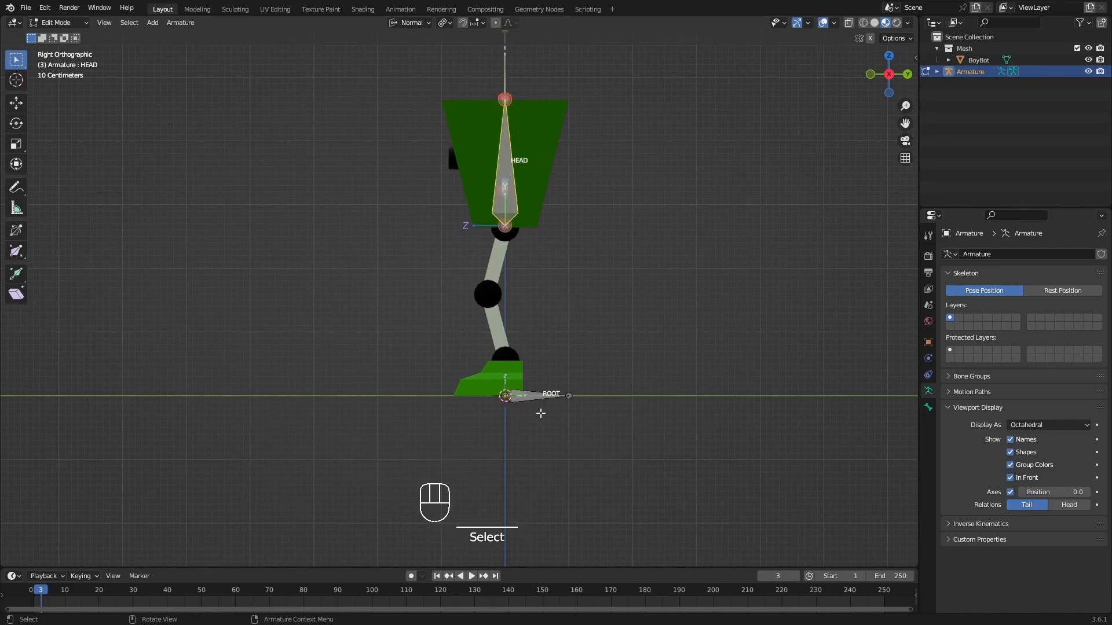
left_click(535, 397, "shift")
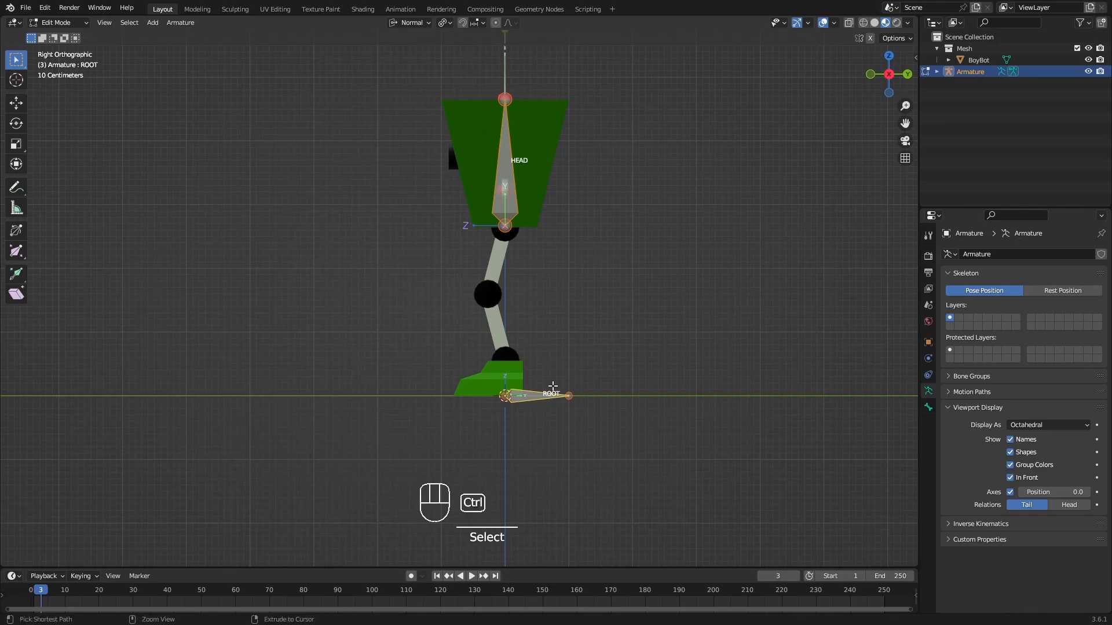
key("ctrl+p")
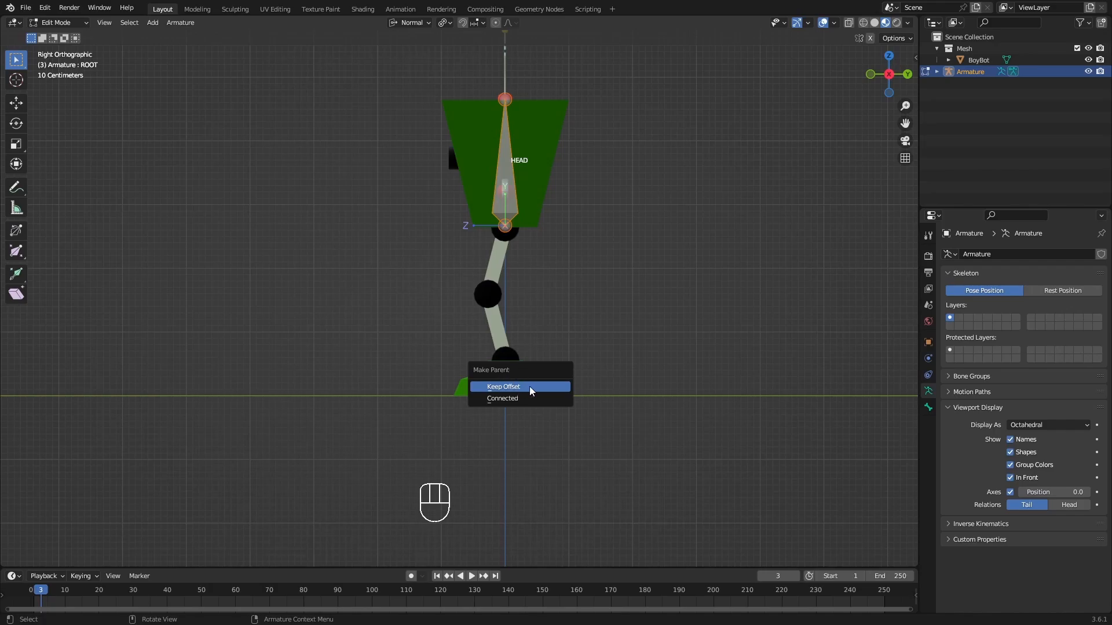
left_click(529, 387)
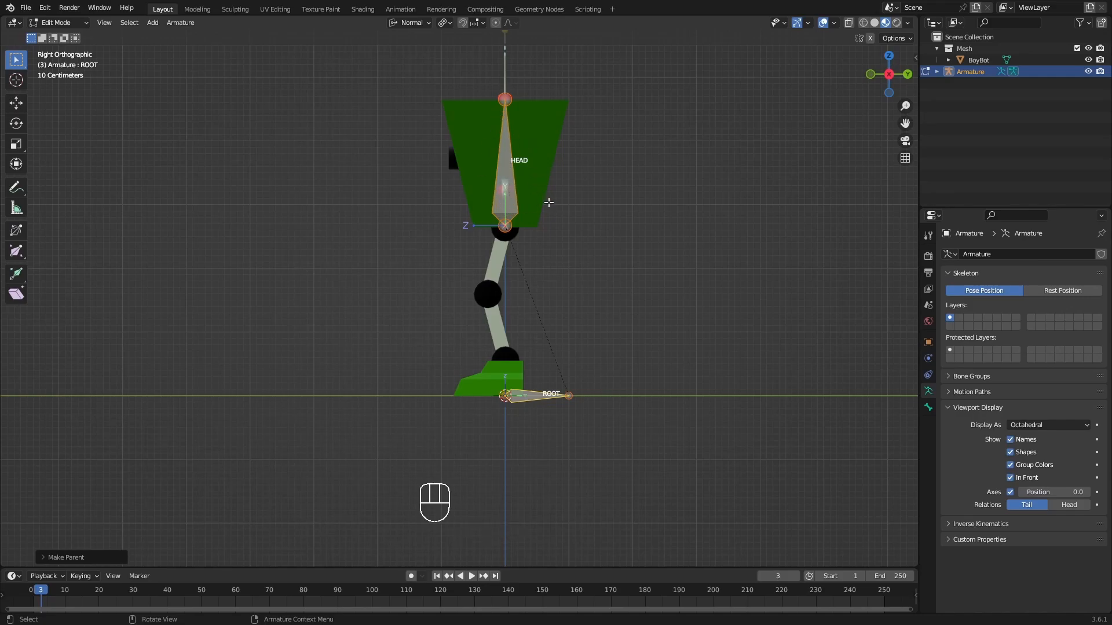
- Undo the Keep Offset parenting and try parenting the HEAD bone to ROOT with the Connected option
key("ctrl+z")
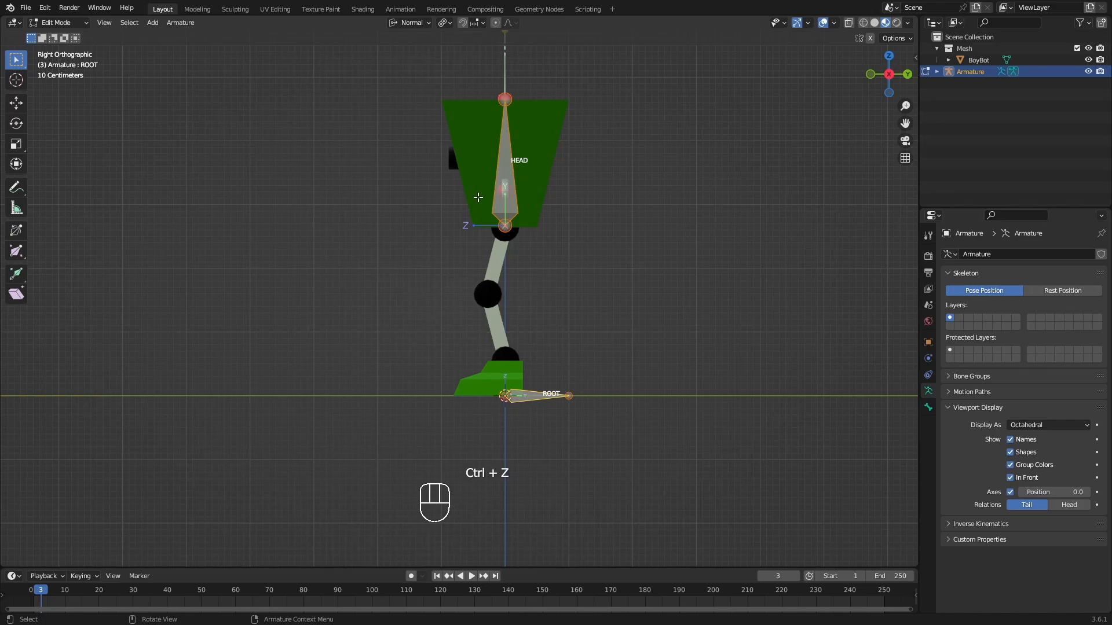
key("ctrl+p")
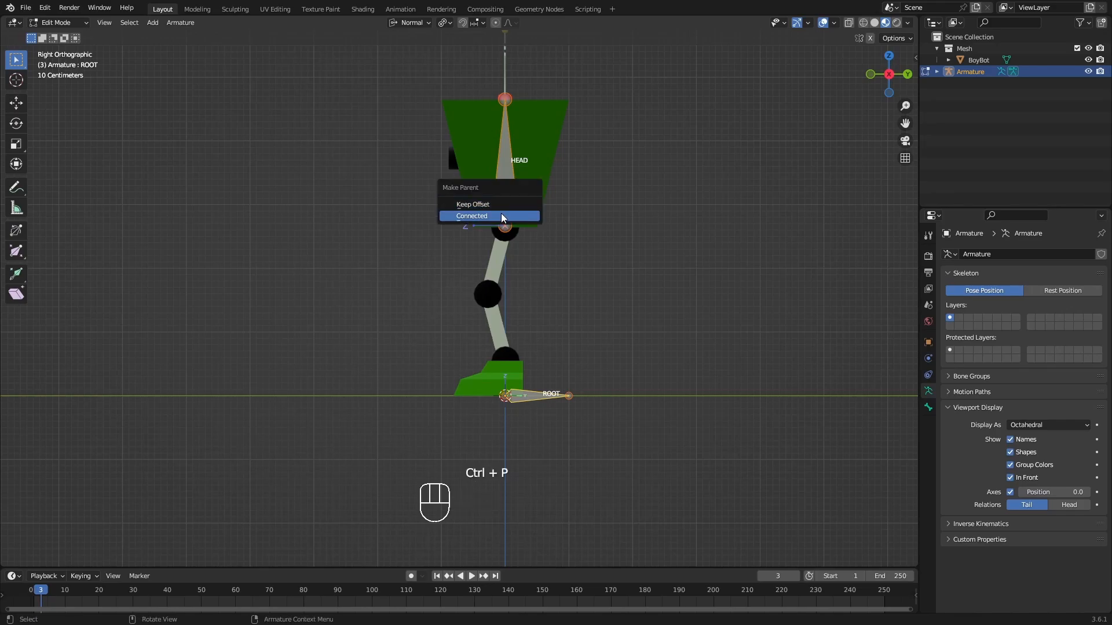
left_click(502, 214)
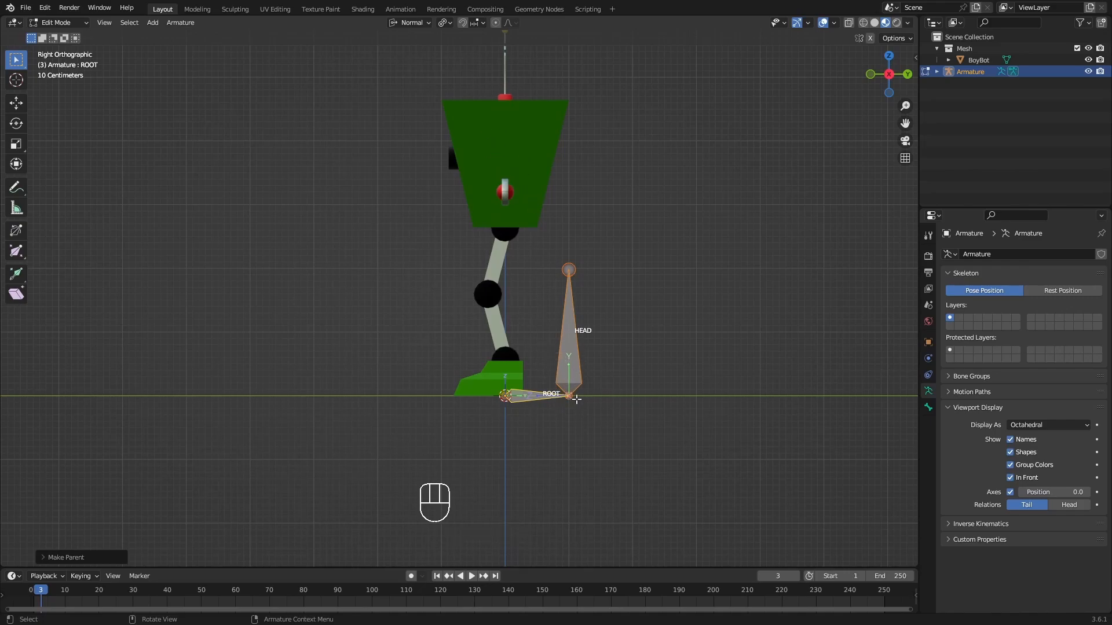
key("ctrl+z")
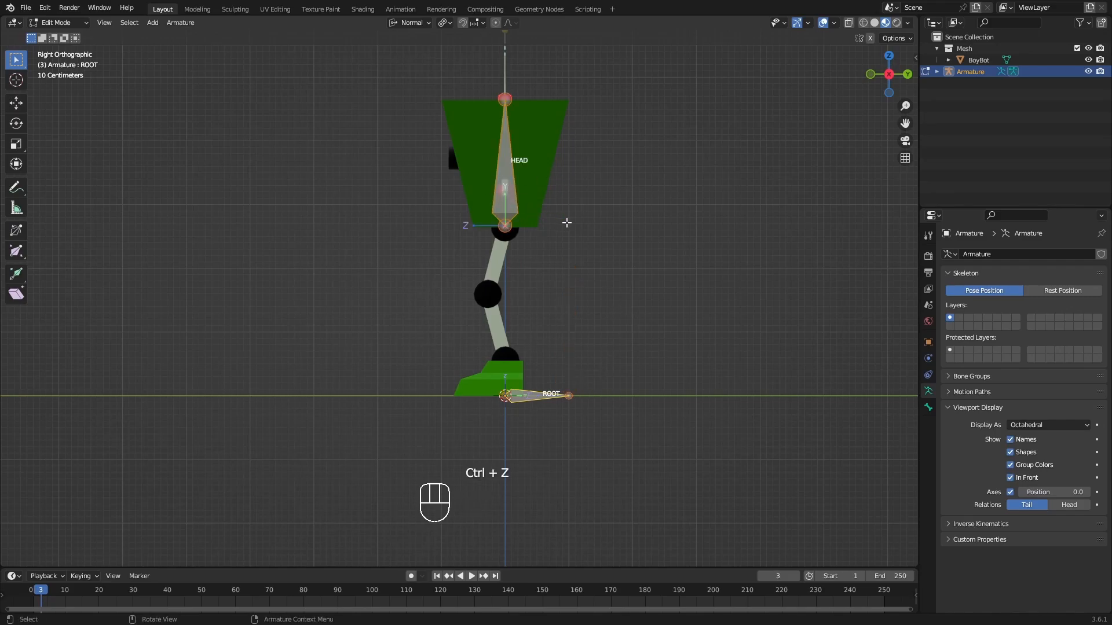
- Parent the still-selected HEAD bone to the active ROOT bone again using Keep Offset
key("ctrl+p")
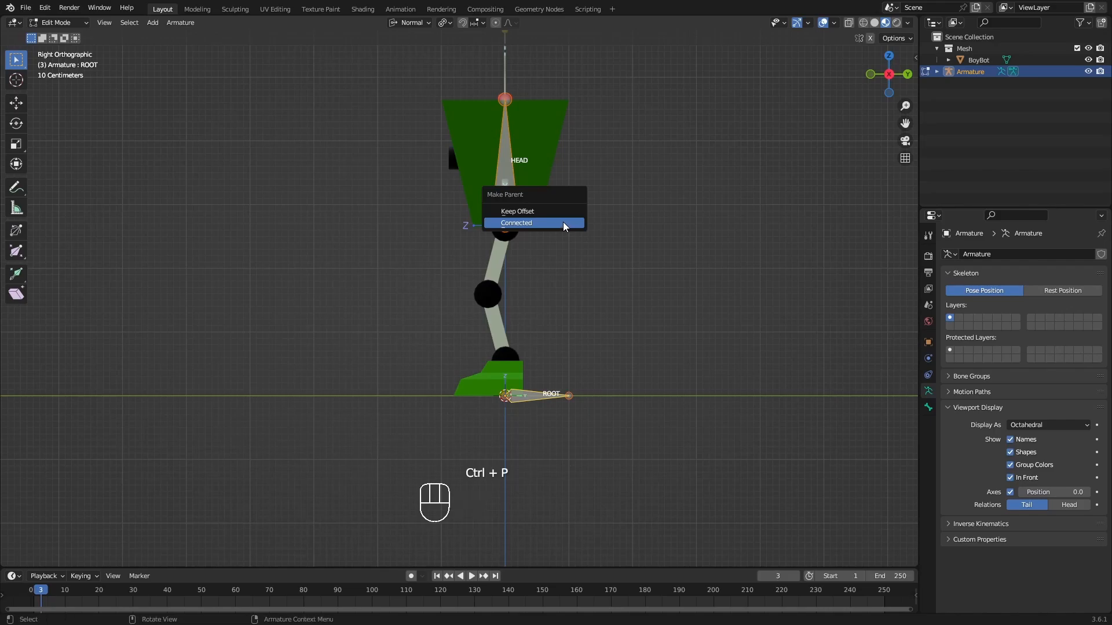
left_click(555, 211)
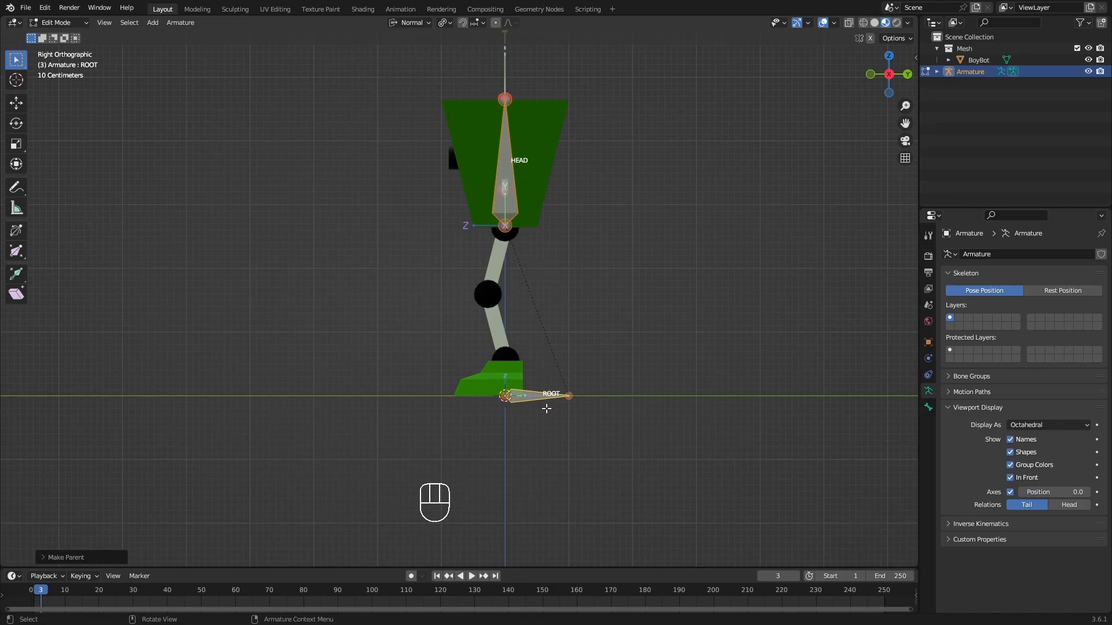
- Switch the armature to Pose Mode, select the ROOT bone, and try moving and rotating it to test the HEAD bone's parenting
middle_click_drag(544, 347, 530, 353, "shift")
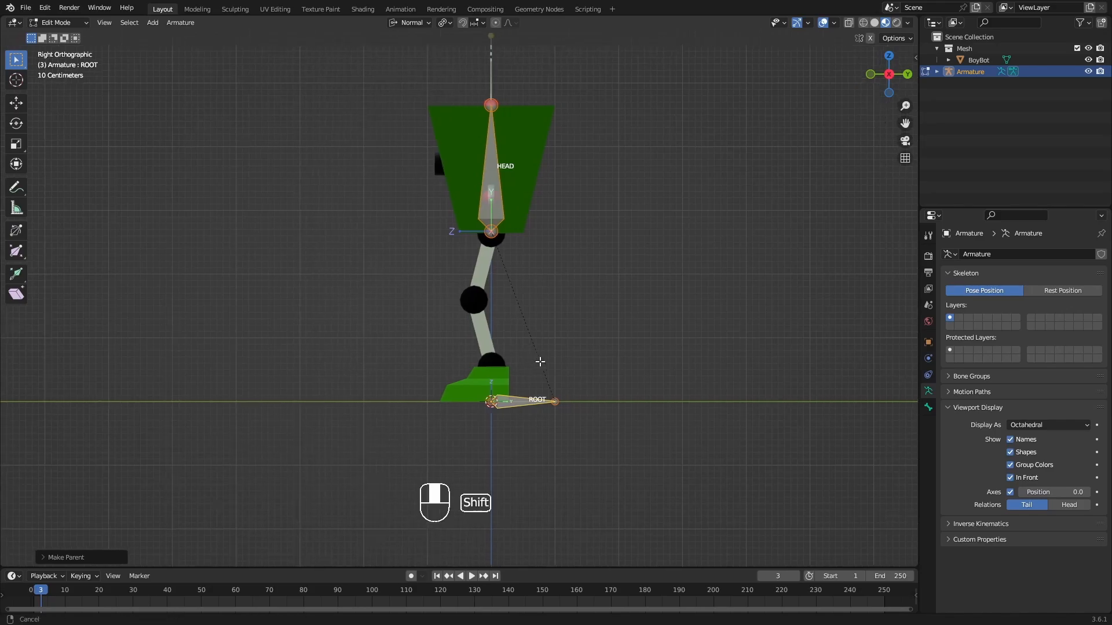
key("ctrl+Tab")
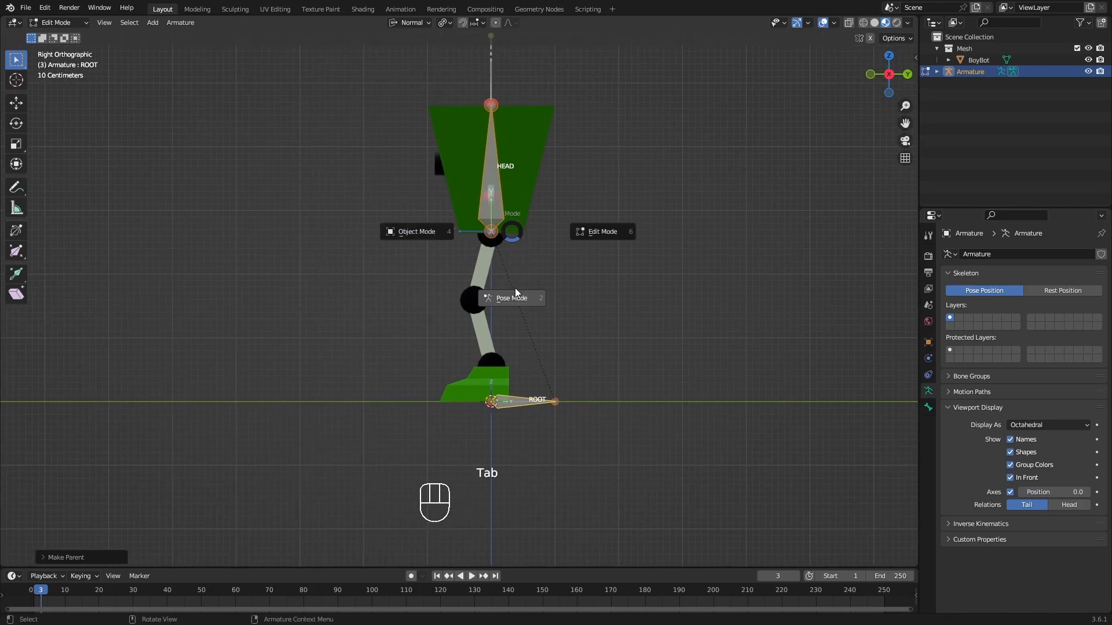
left_click(514, 293)
left_click(524, 407)
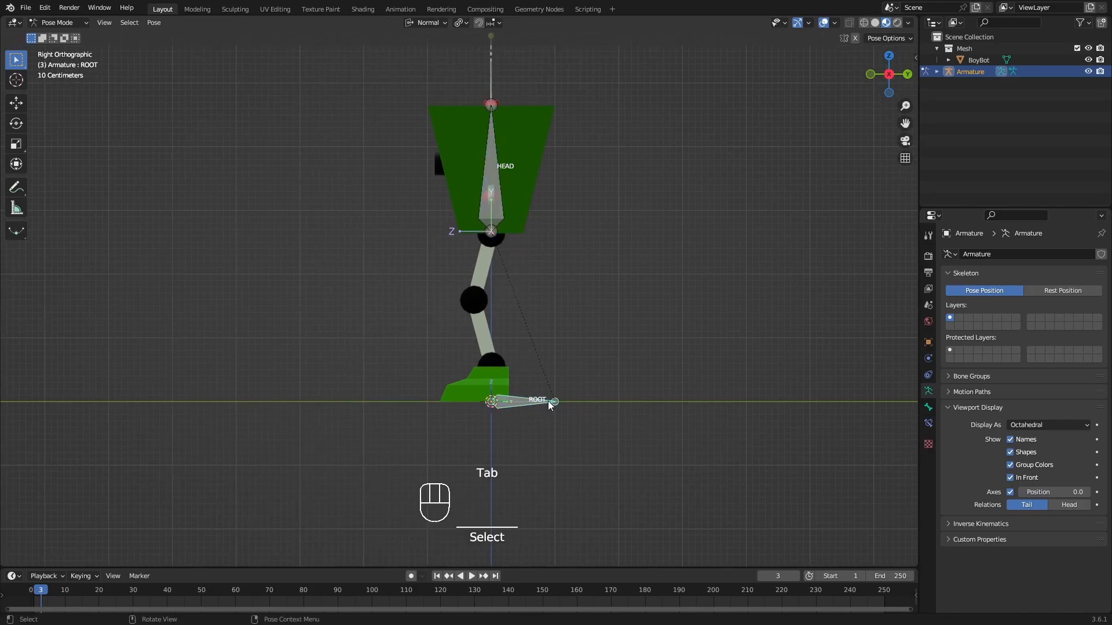
key("g")
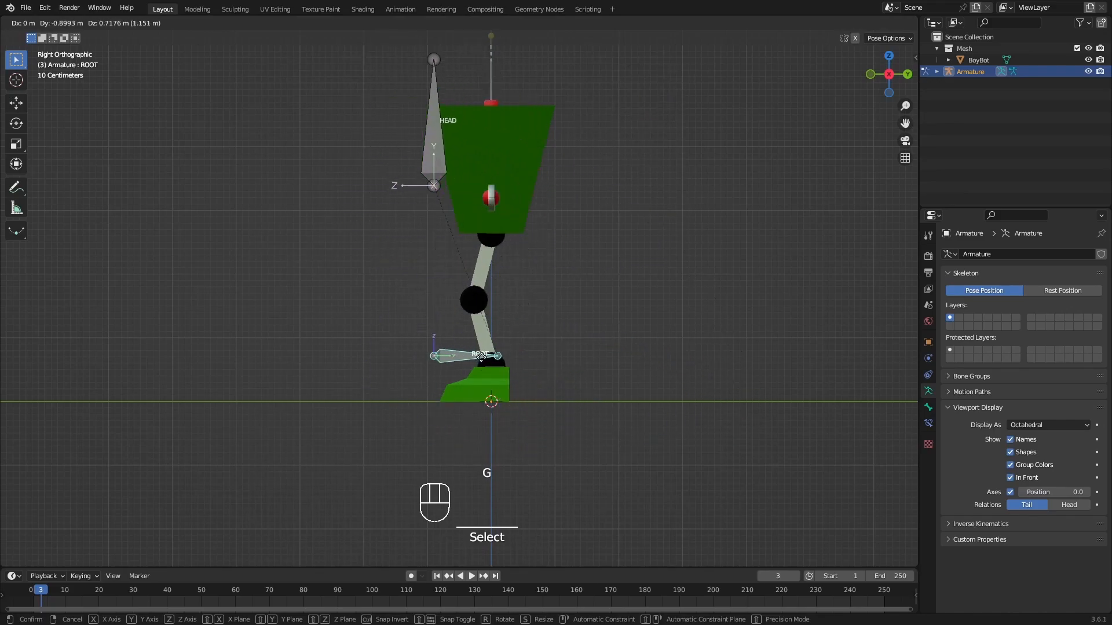
right_click(535, 349)
key("r")
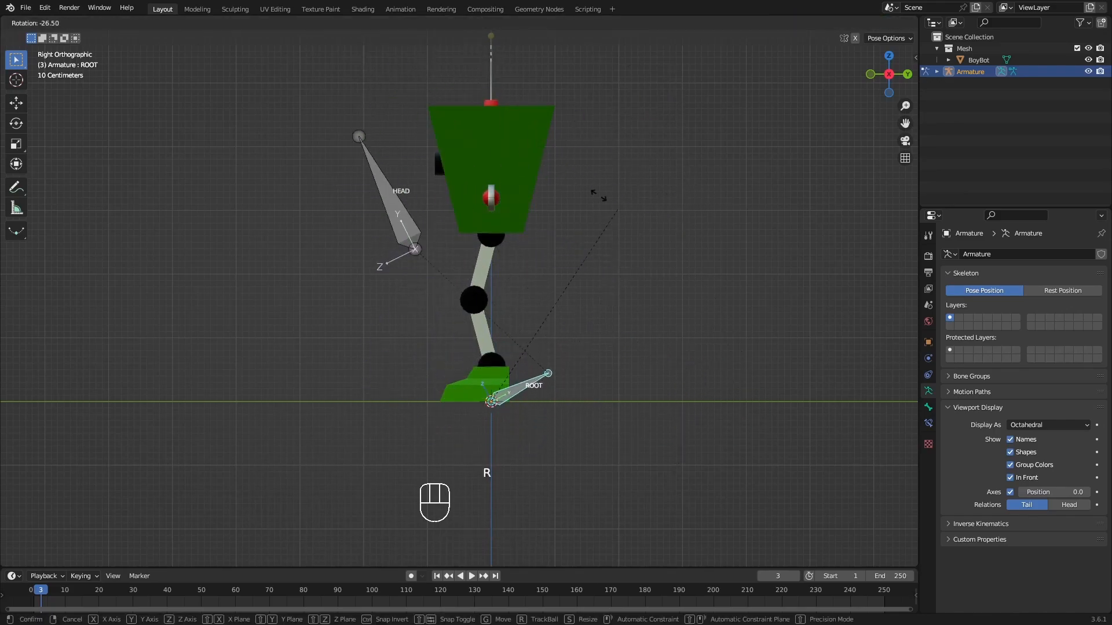
right_click(592, 251)
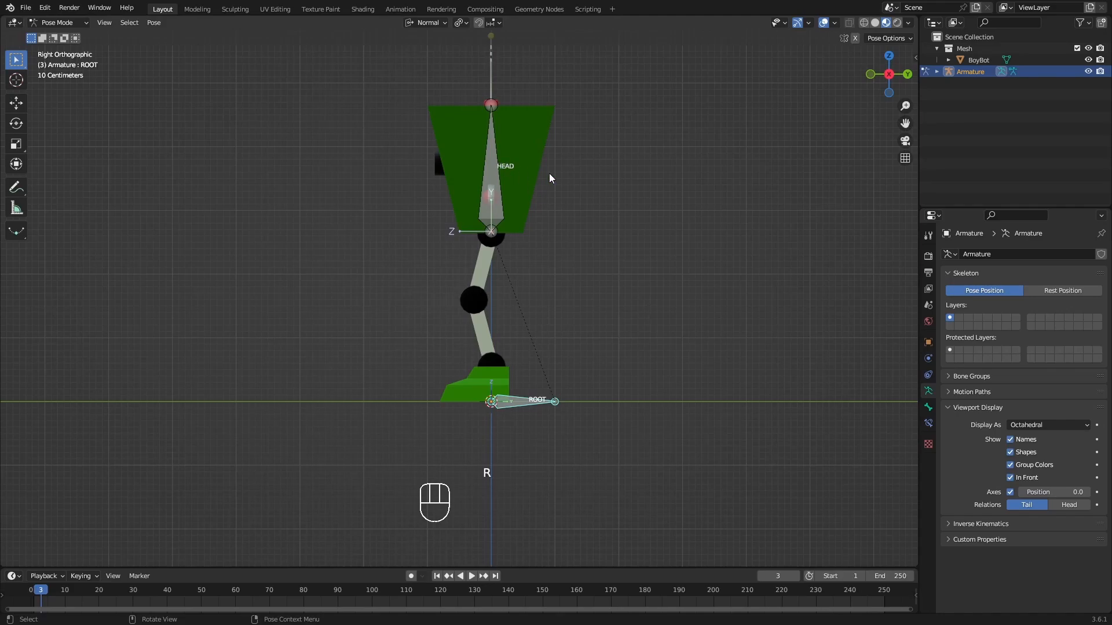
key("r")
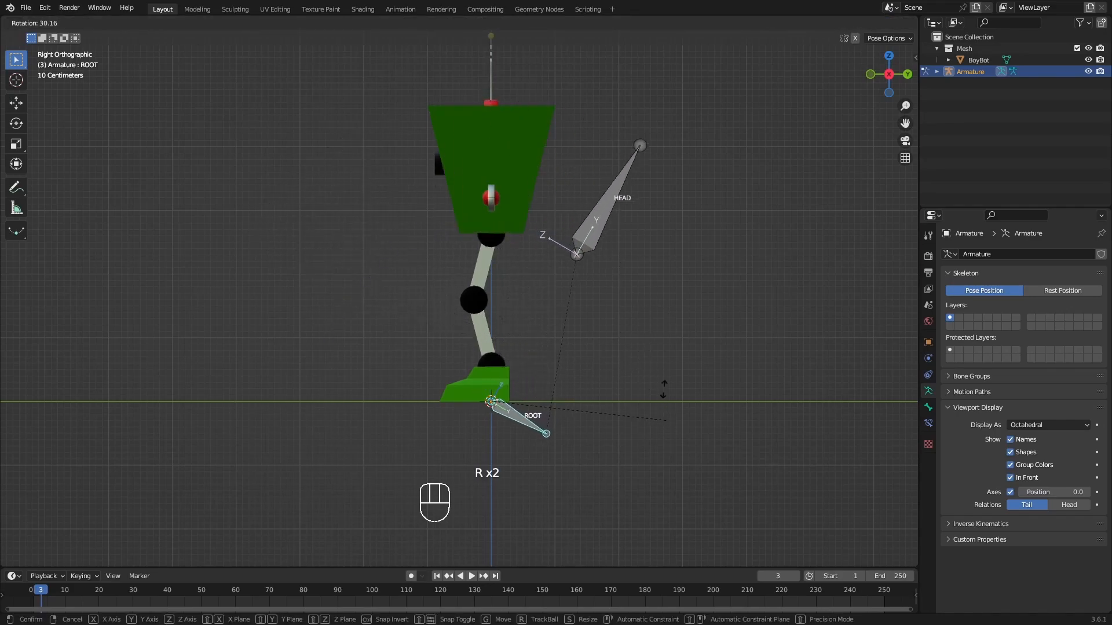
right_click(640, 269)
- Return the armature to Edit Mode and examine the shoulder joints and arms from the front and at an angle
middle_click_drag(558, 307, 592, 291, "shift")
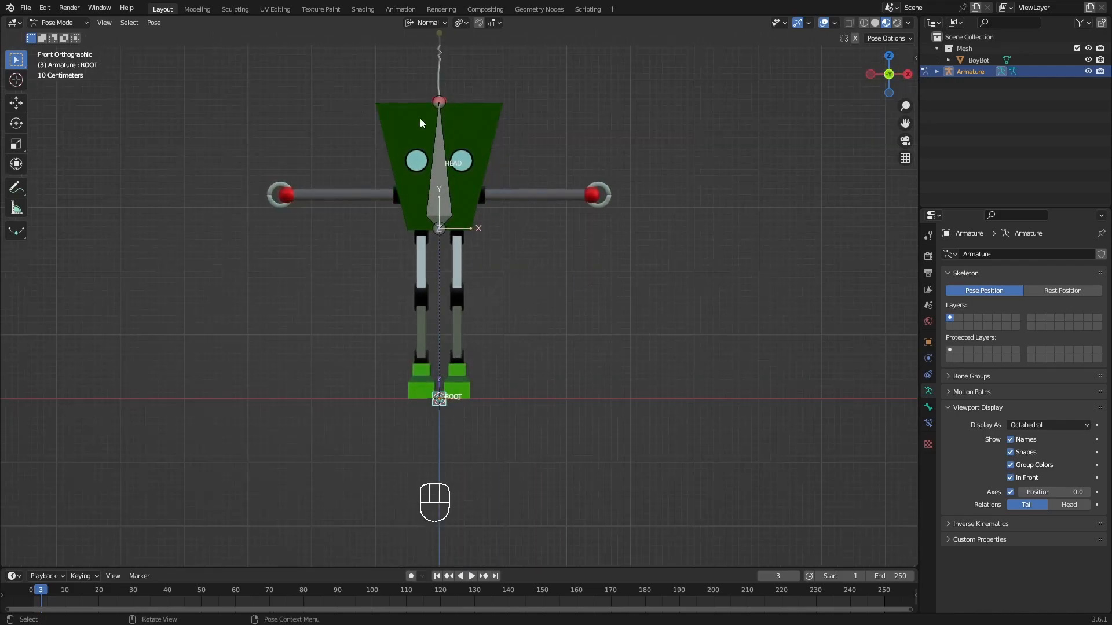
middle_click_drag(470, 185, 524, 234, "shift")
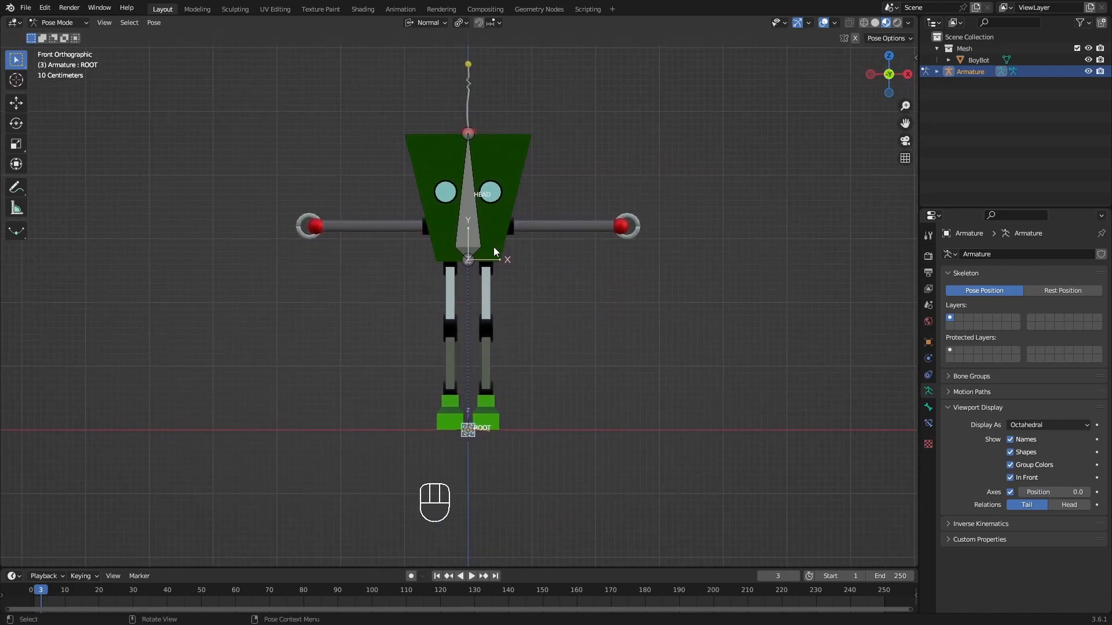
key("Tab")
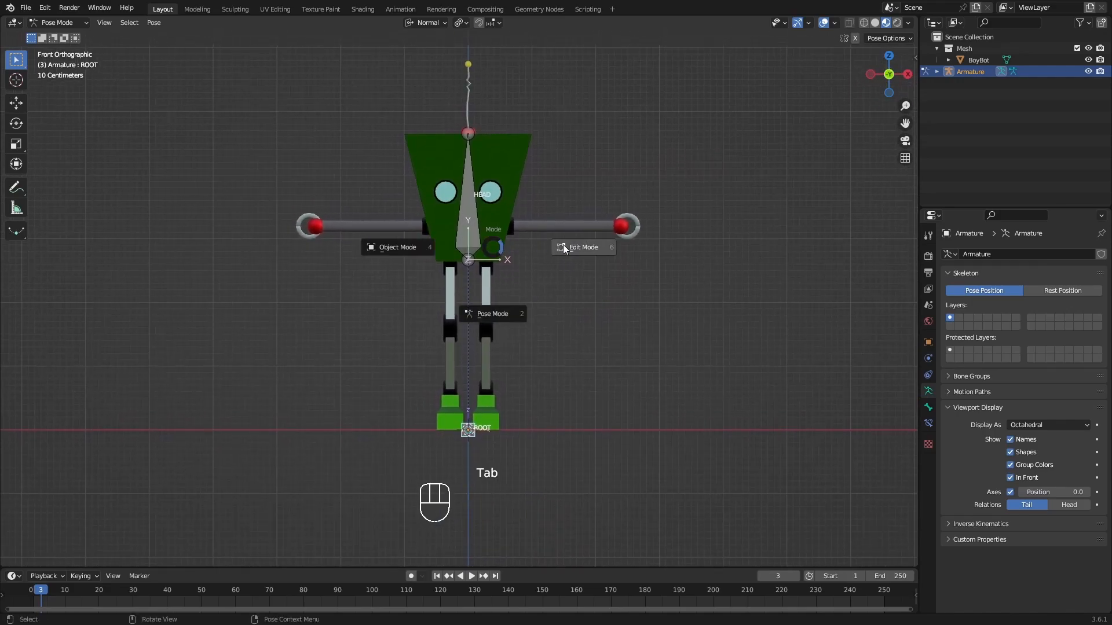
left_click(596, 248)
middle_click_drag(509, 249, 491, 203, "shift")
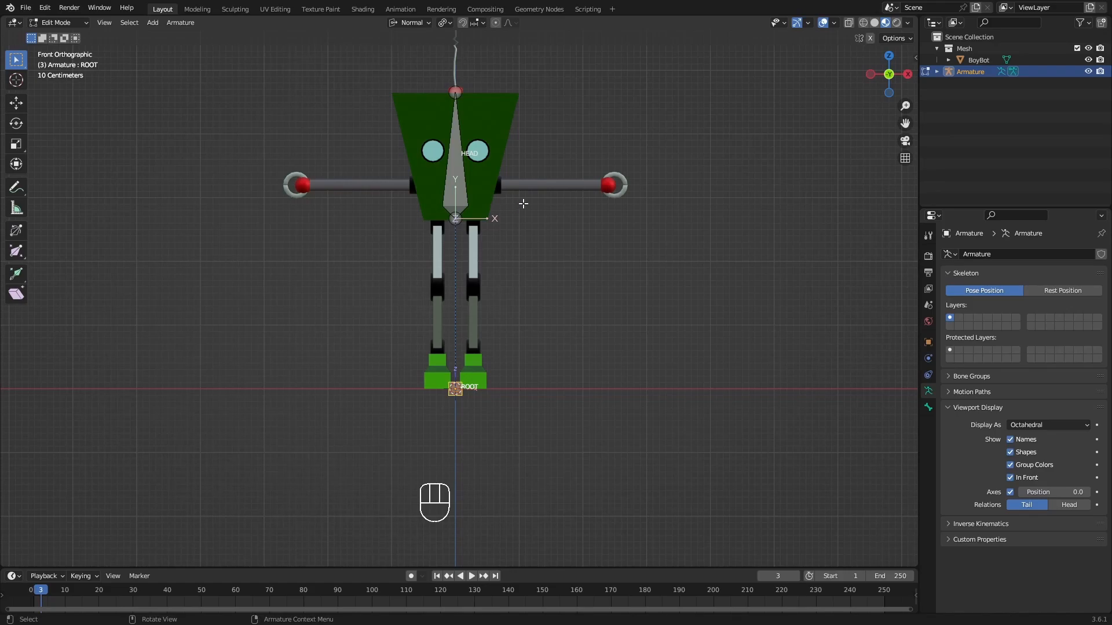
middle_click_drag(506, 203, 540, 258, "shift")
scroll(503, 226, "up", 3)
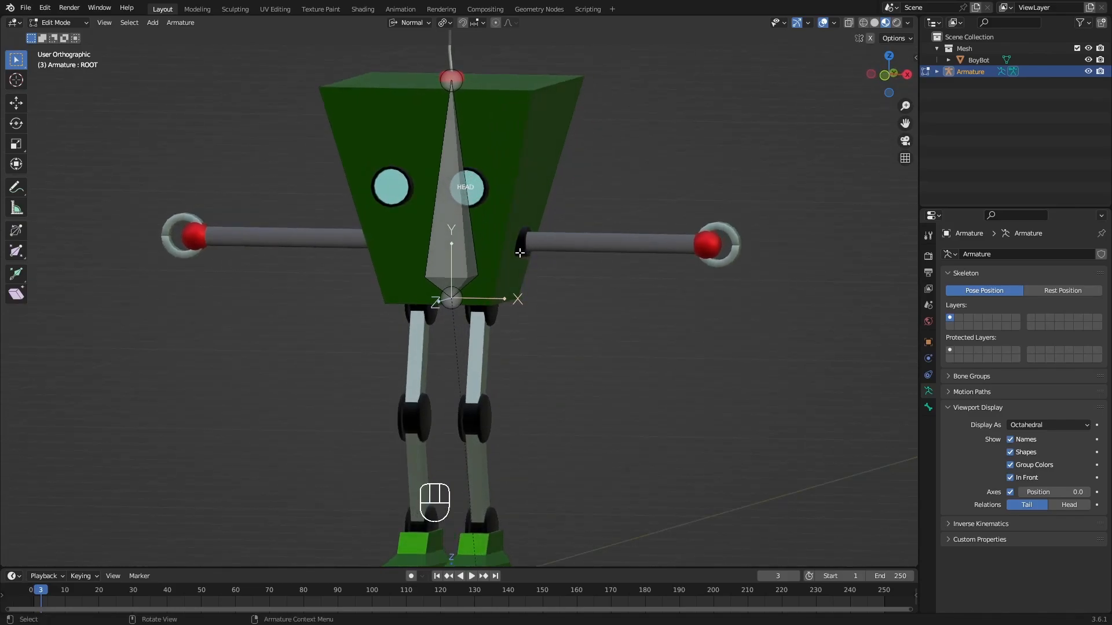
middle_click_drag(547, 243, 512, 247)
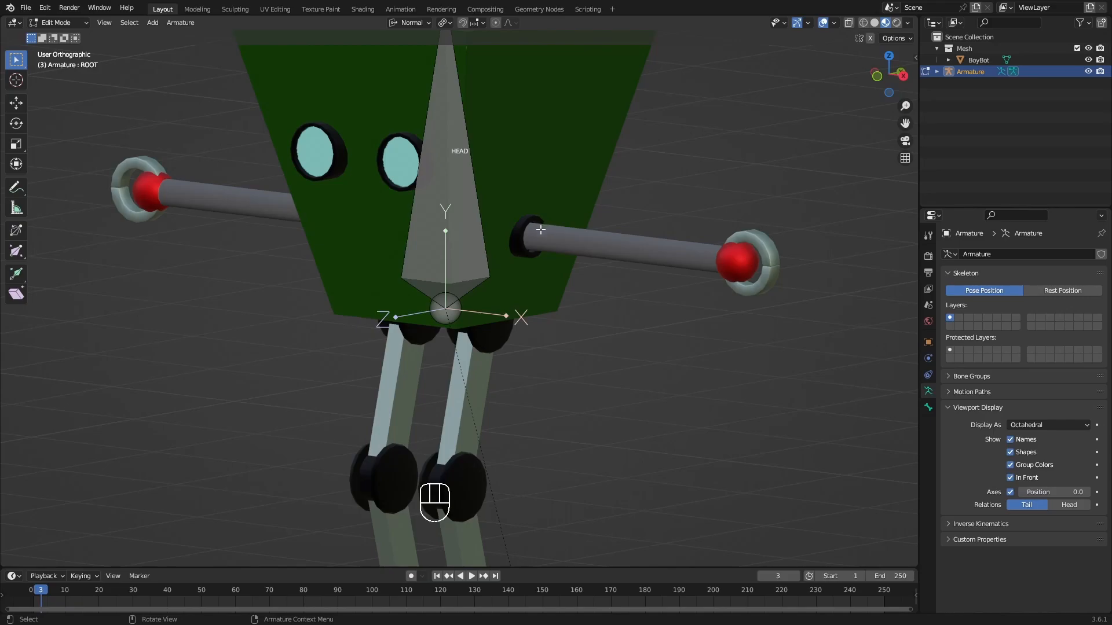
middle_click_drag(532, 233, 558, 249)
scroll(530, 231, "down", 1)
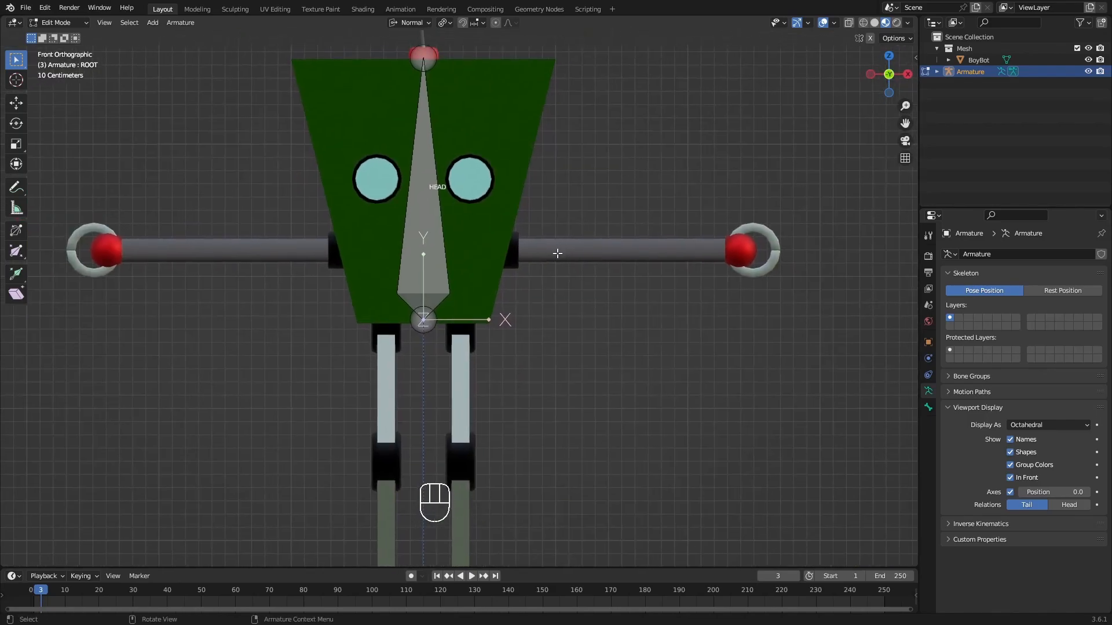
- Leave armature editing, put the BoyBot mesh into Edit Mode and clear its current selection
key("Tab")
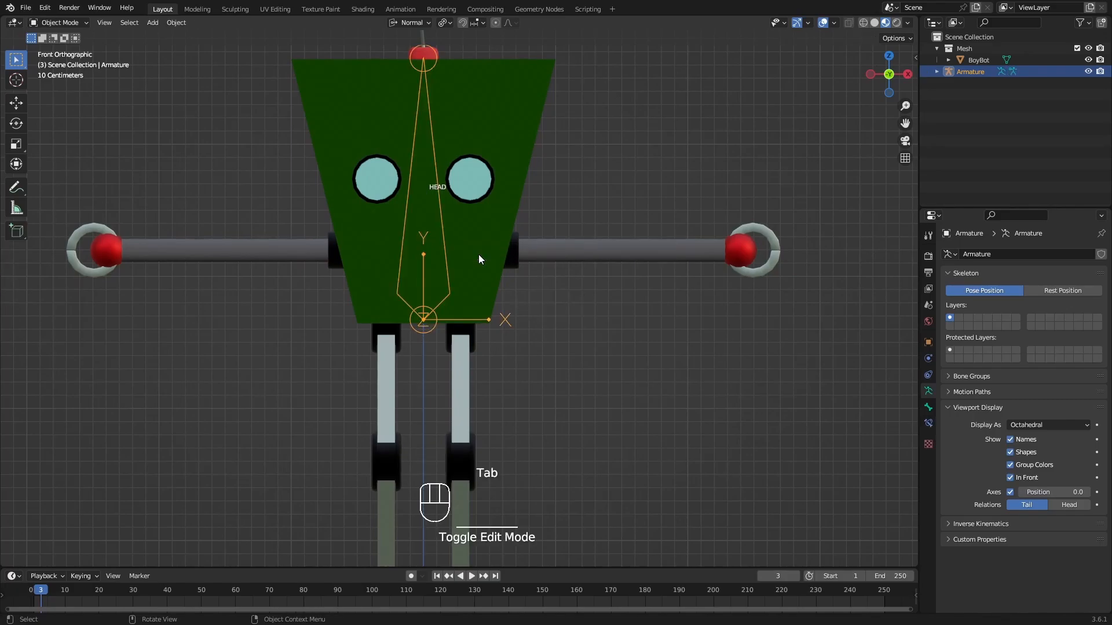
left_click(510, 258)
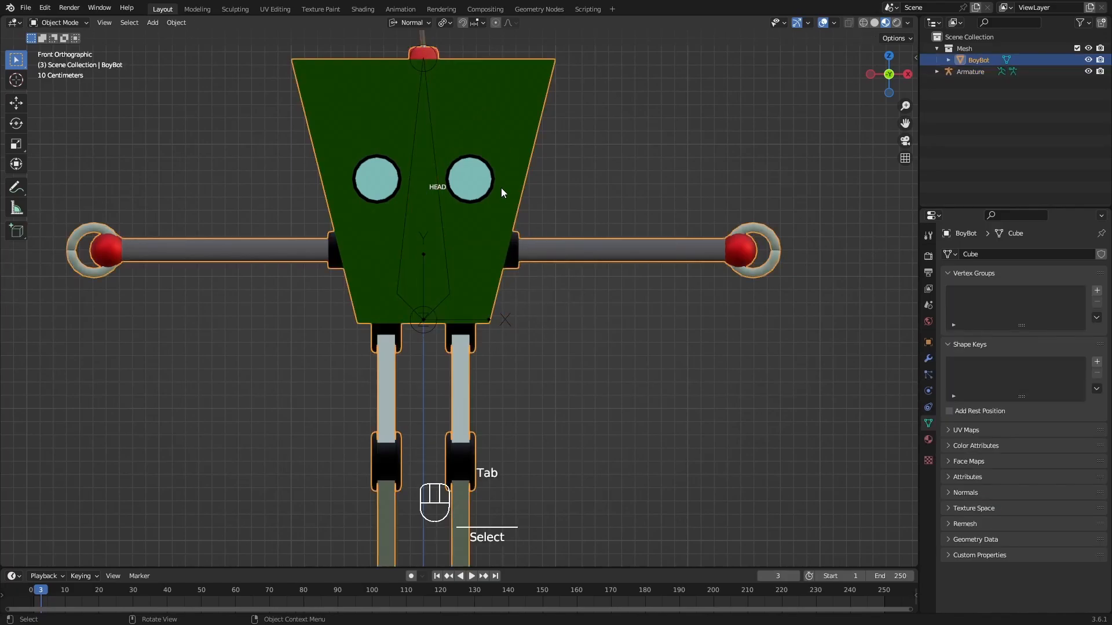
mouse_move(512, 193)
middle_mouse_down()
mouse_move(487, 208)
mouse_move(501, 209)
middle_mouse_up()
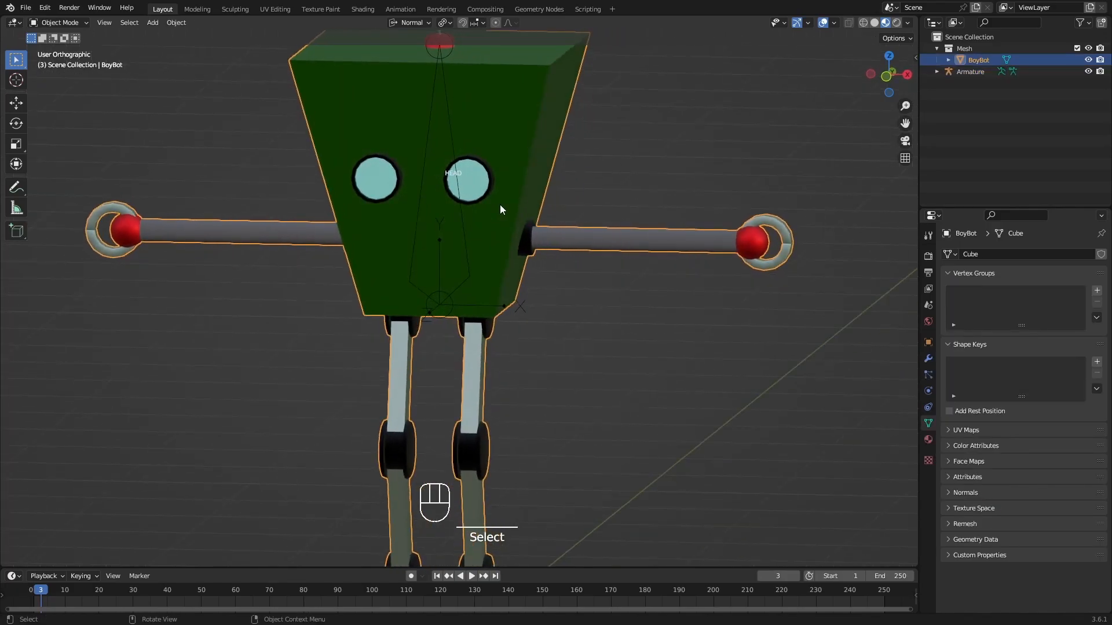
key("Tab")
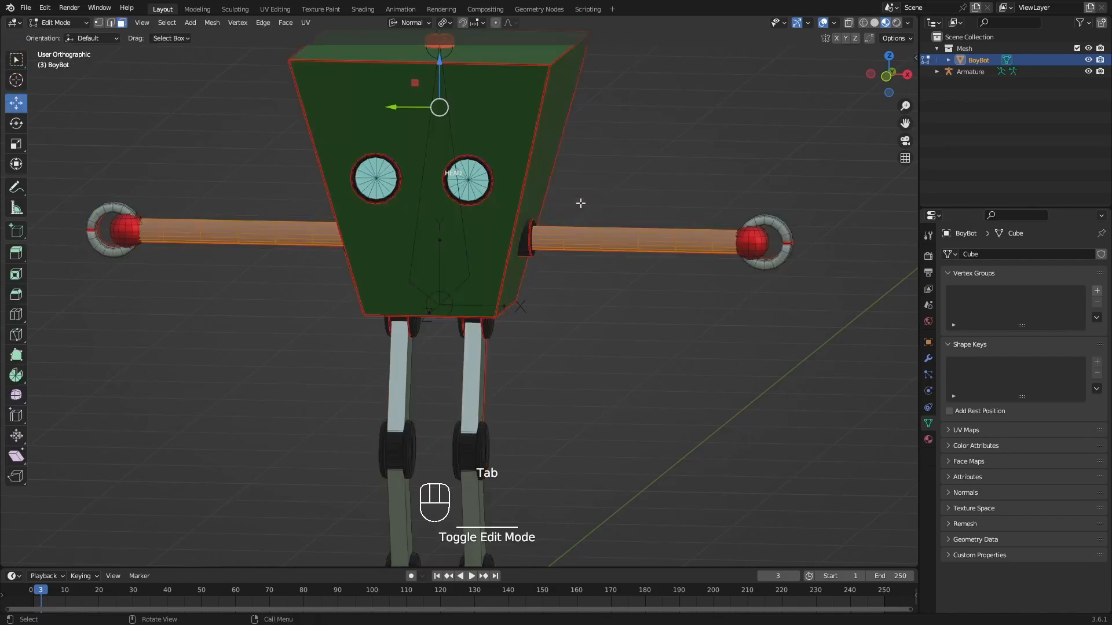
scroll(573, 226, "up", 2)
key("alt+a")
middle_click_drag(552, 226, 570, 245, "shift")
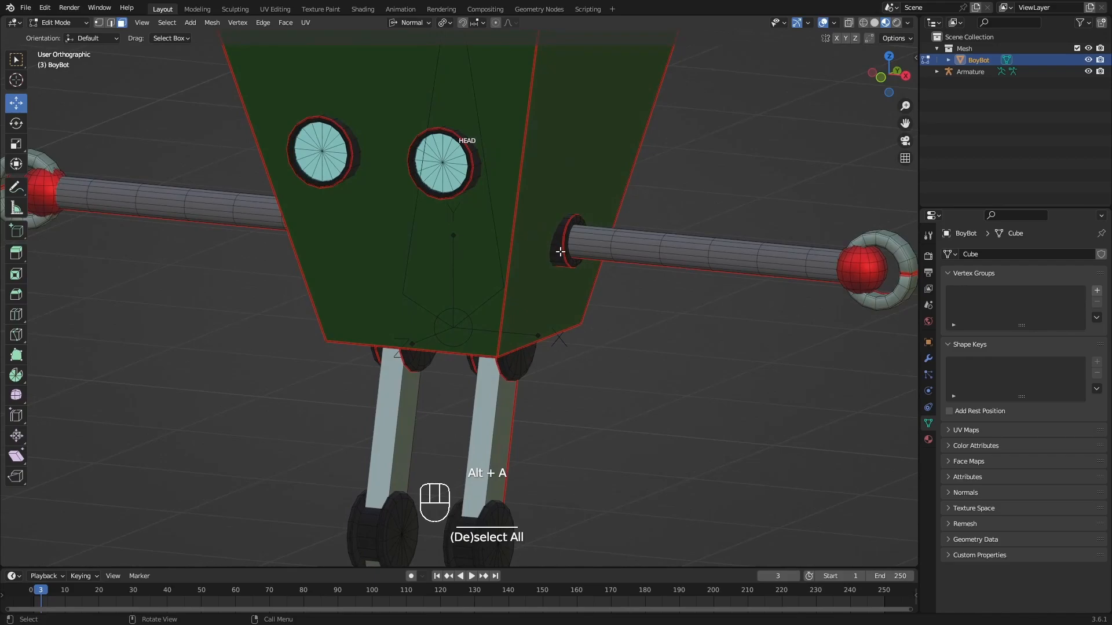
- Select all linked geometry of the black shoulder joint on the robot's +X side, using edge select mode
key("l")
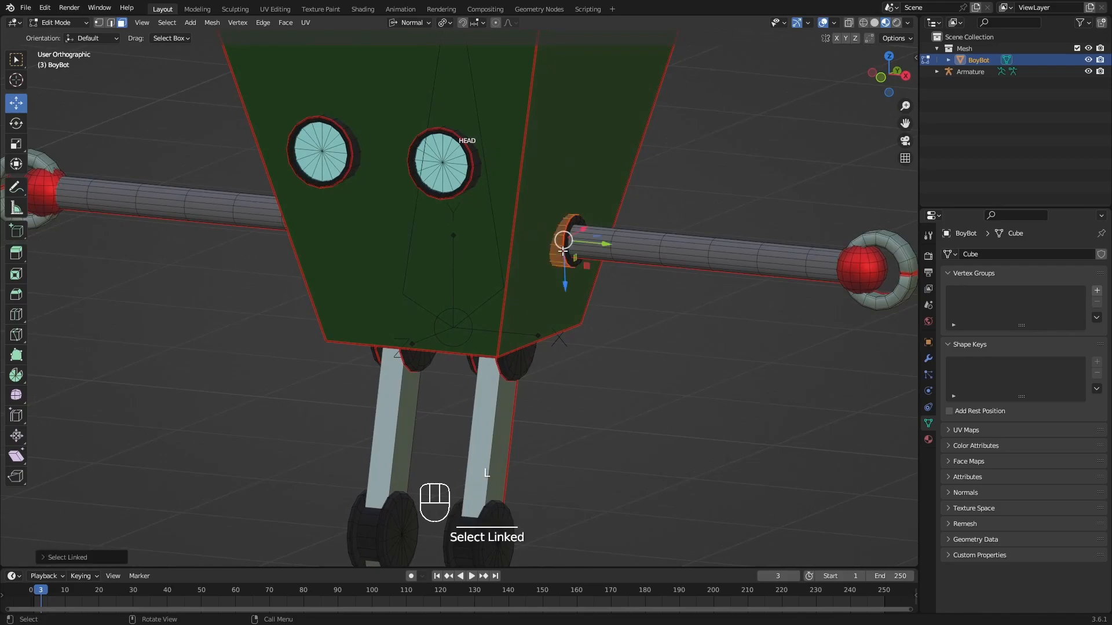
key("2")
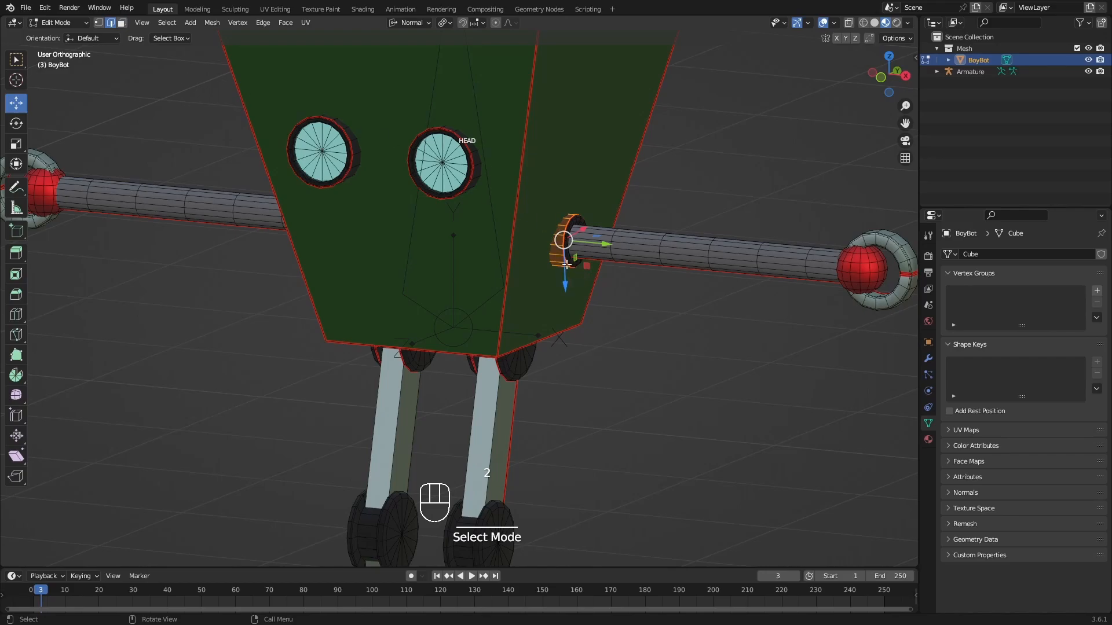
key("l")
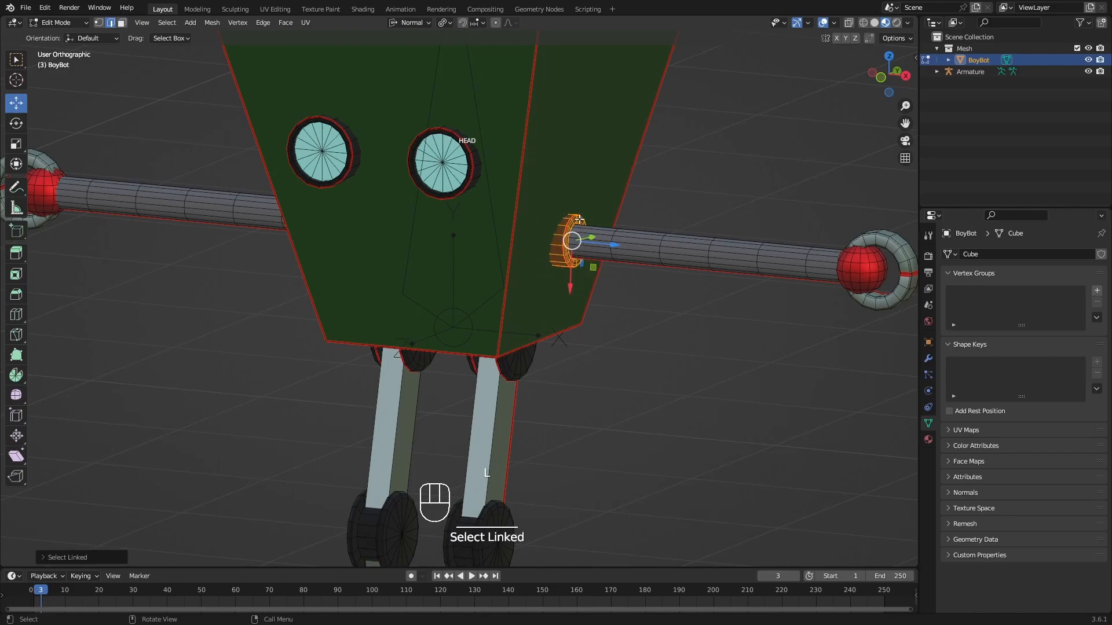
middle_click_drag(596, 225, 590, 249)
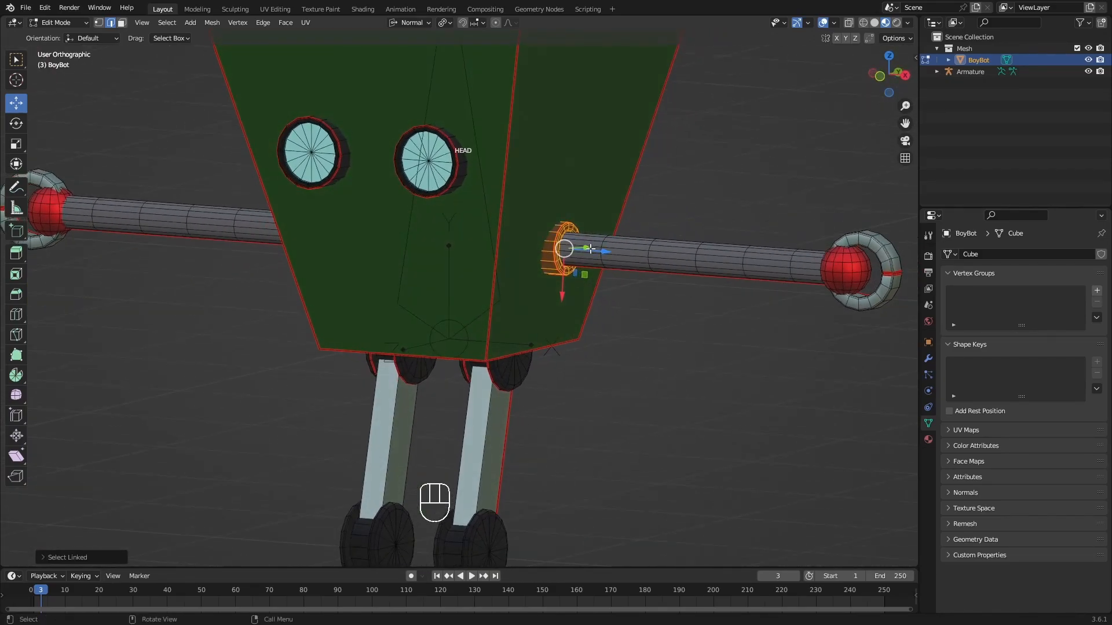
- Snap the 3D cursor to the selected shoulder joint and return to the front view
key("shift+s")
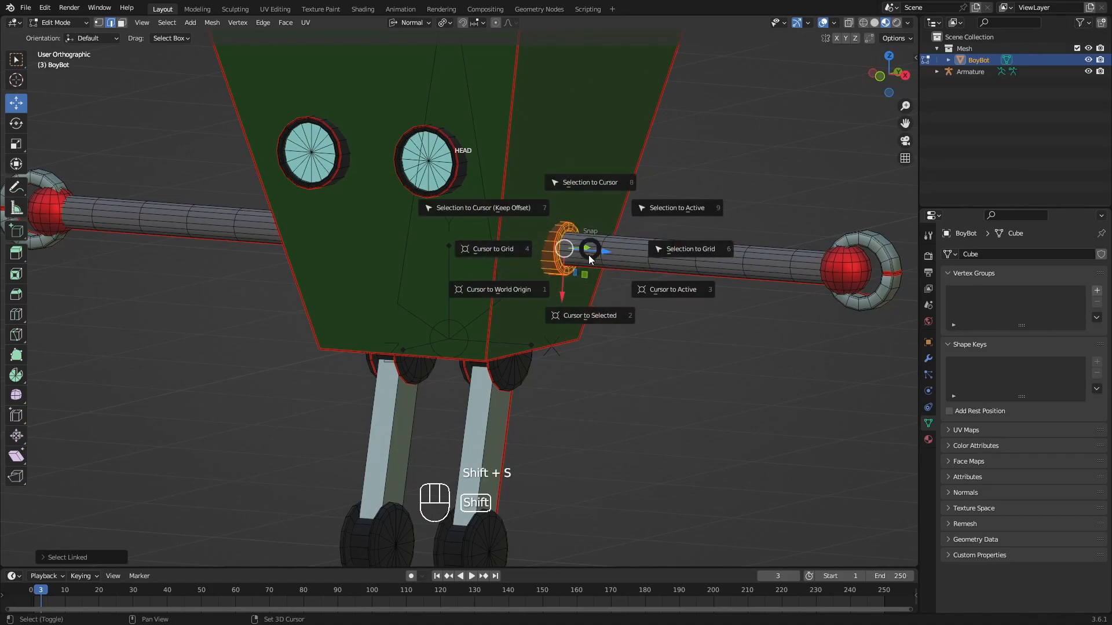
left_click(589, 315)
middle_click_drag(563, 241, 534, 257)
middle_click_drag(439, 227, 580, 221)
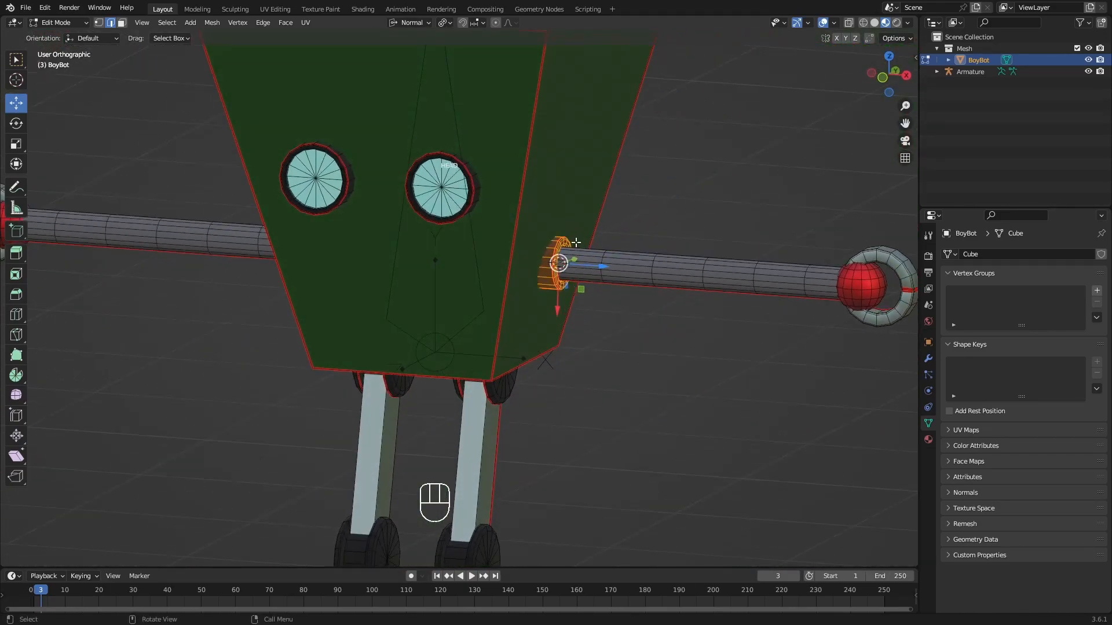
key("KP_1")
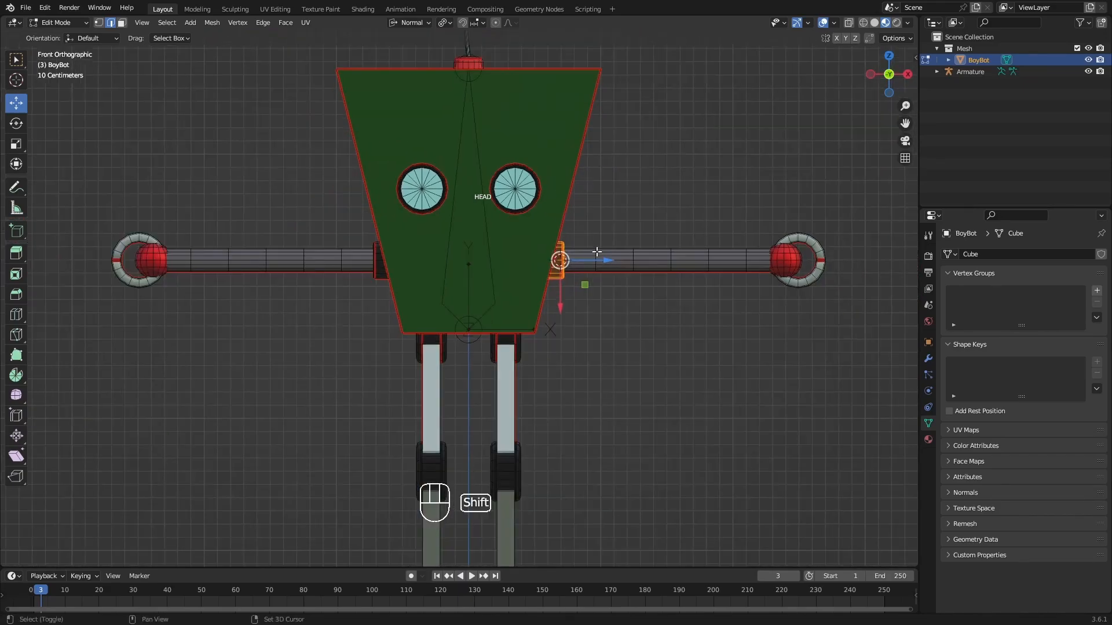
middle_click_drag(596, 252, 595, 222, "shift")
- Leave mesh editing, select the armature and enter its Edit Mode
key("Tab")
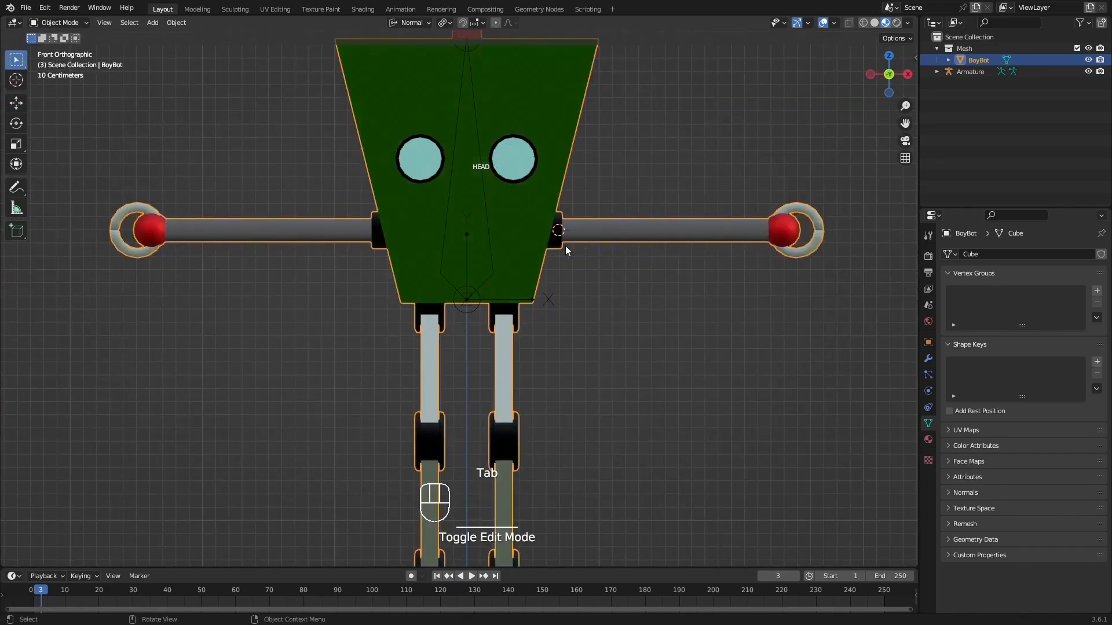
key("Tab")
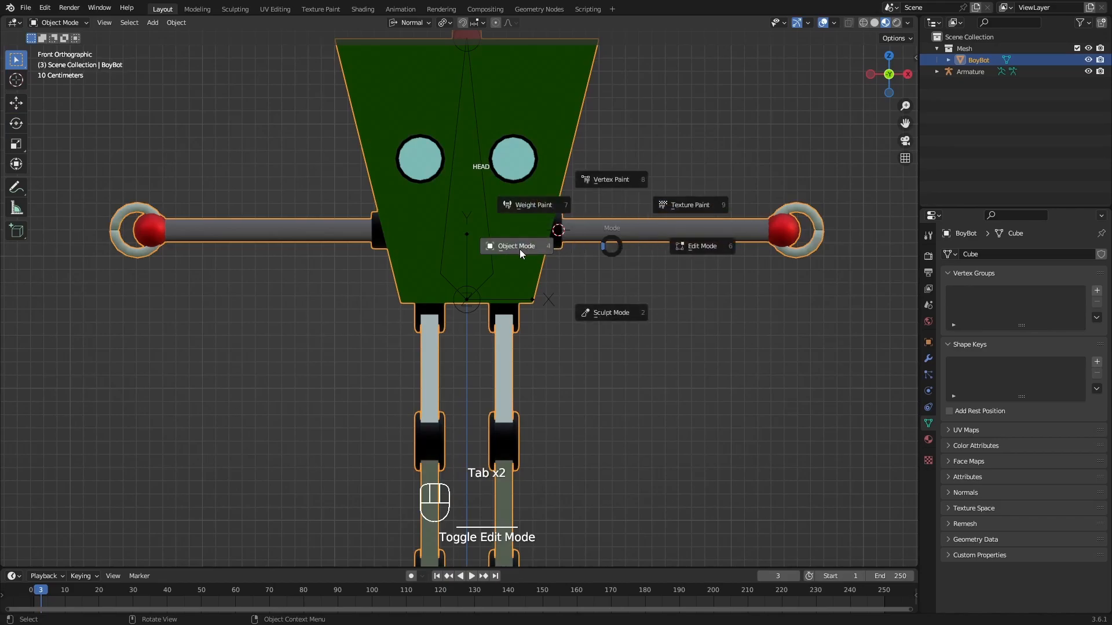
left_click(485, 225)
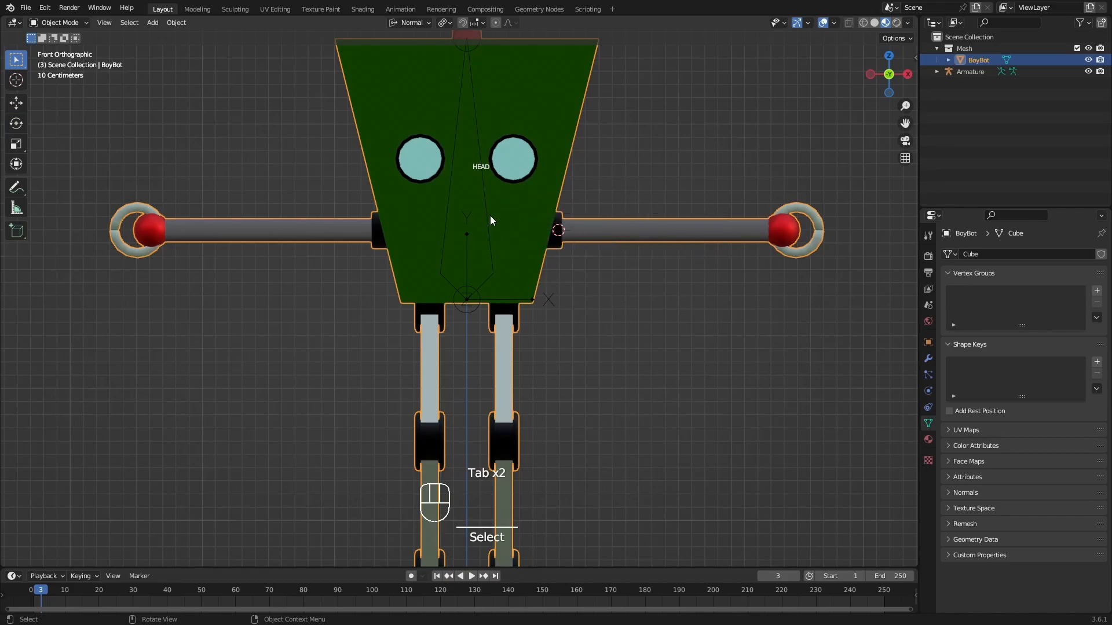
left_click(492, 219)
middle_click_drag(502, 212, 468, 258, "shift")
key("Tab")
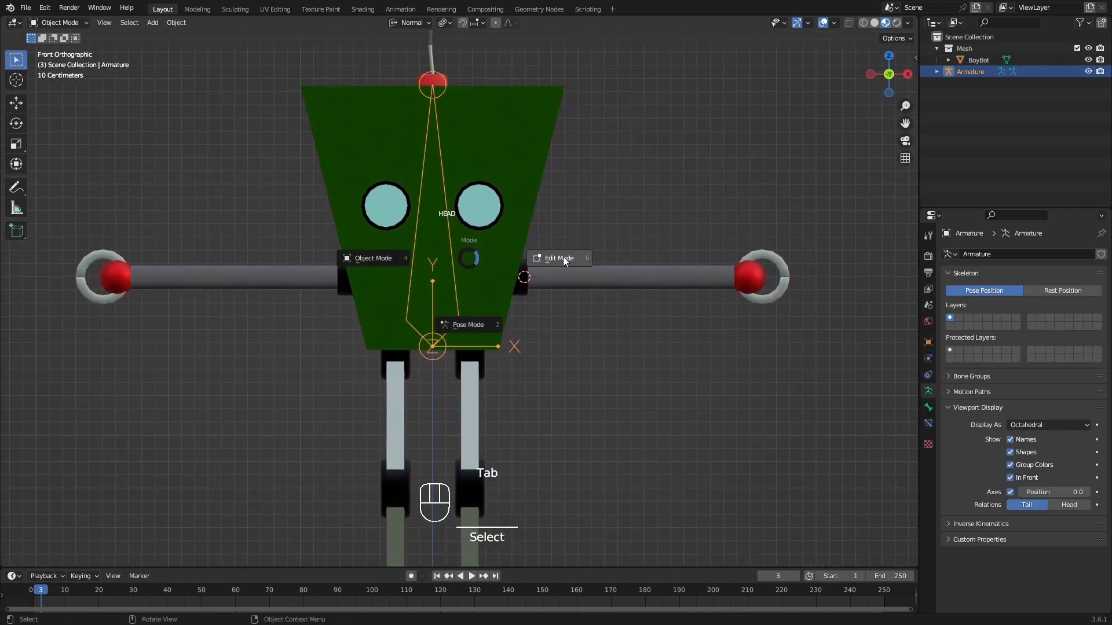
left_click(561, 259)
middle_click_drag(558, 274, 518, 255, "shift")
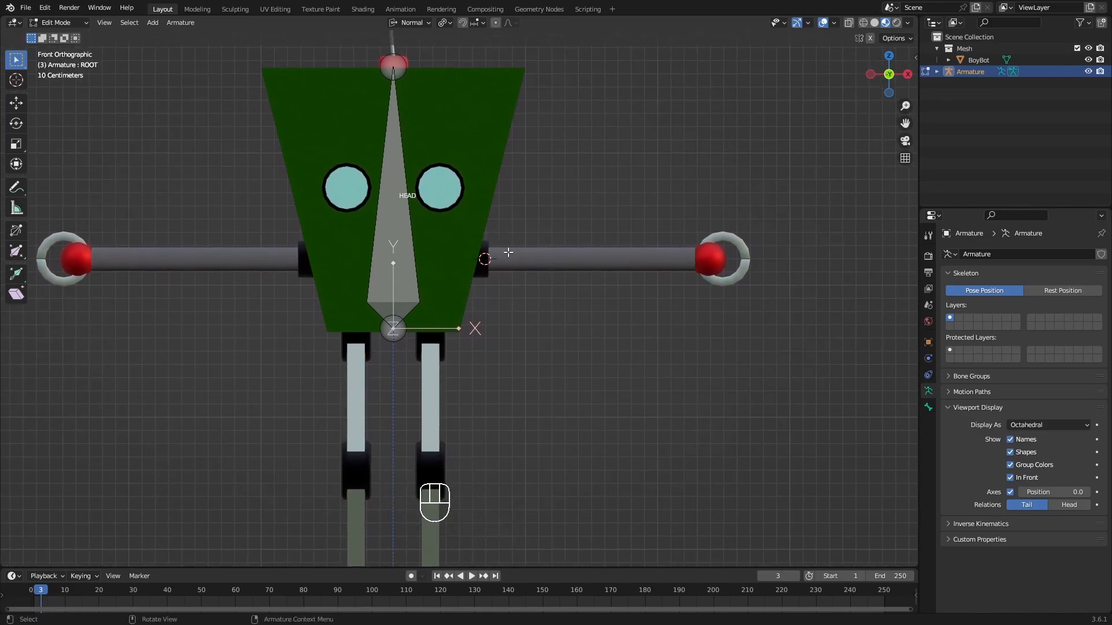
- Add a new bone to the armature at the 3D cursor on the +X shoulder joint
mouse_move(558, 266)
middle_mouse_down("shift")
mouse_move(509, 268)
mouse_move(577, 268)
mouse_move(551, 268)
mouse_move(548, 284)
middle_mouse_up("shift")
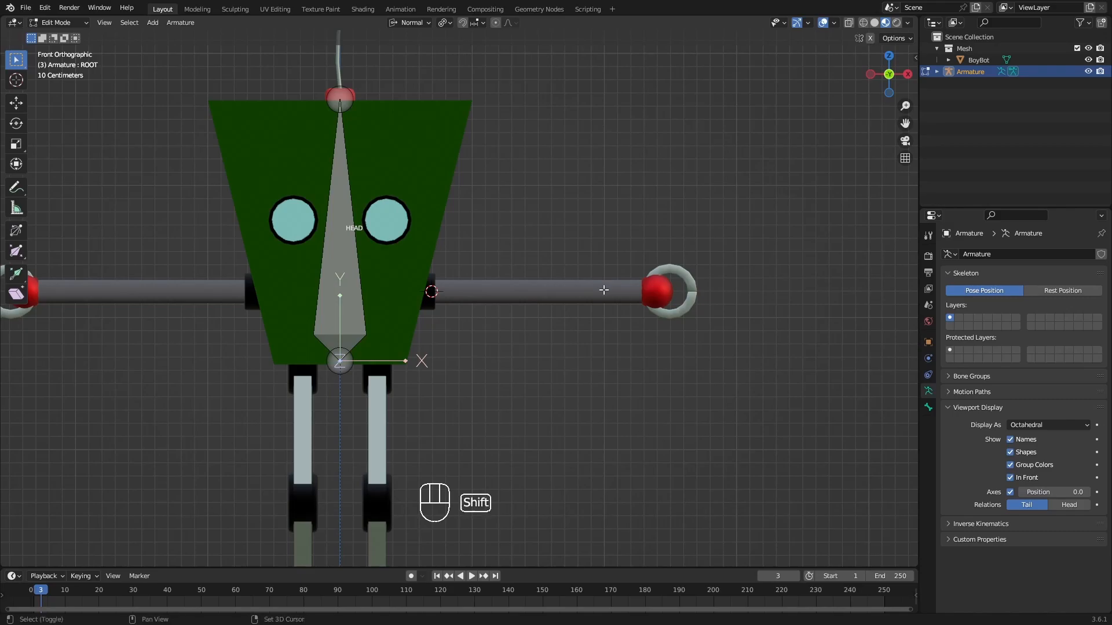
key("shift+a")
middle_click_drag(515, 262, 509, 260, "shift")
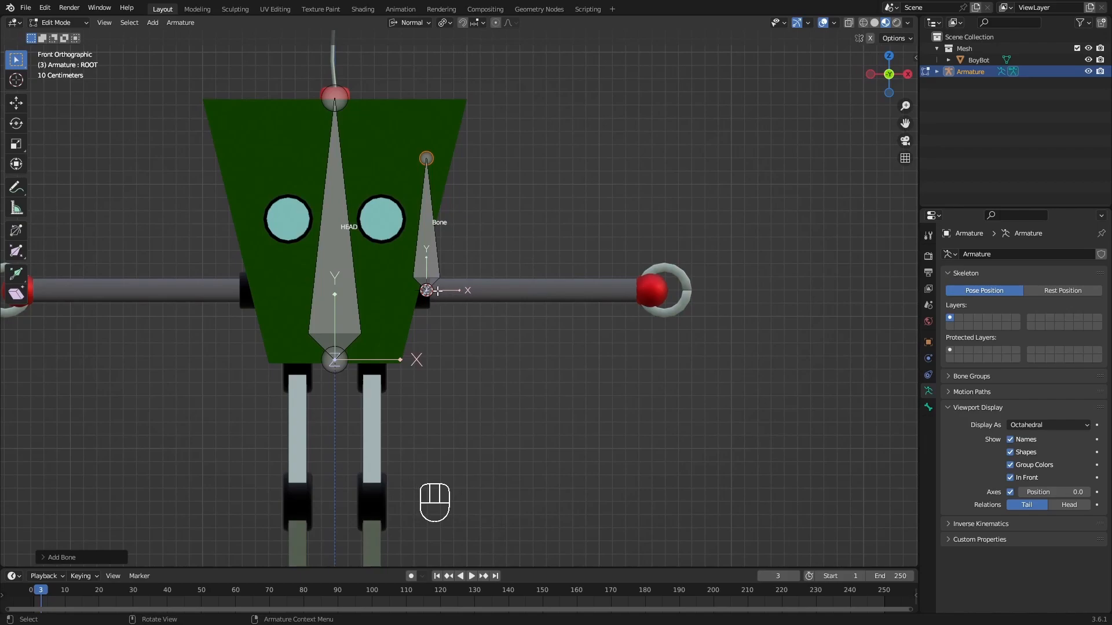
middle_click_drag(443, 219, 432, 215, "shift")
middle_click_drag(619, 296, 577, 271, "shift")
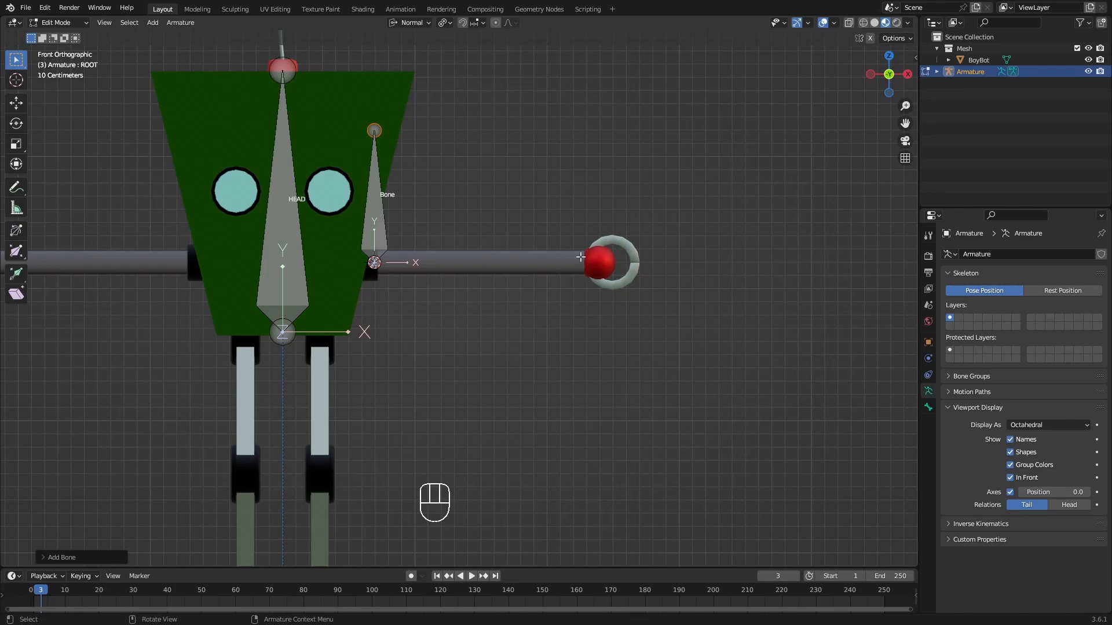
- Leave armature editing, select the BoyBot mesh and enter its Edit Mode
scroll(549, 248, "down", 1)
middle_click_drag(544, 248, 595, 253, "shift")
key("Tab")
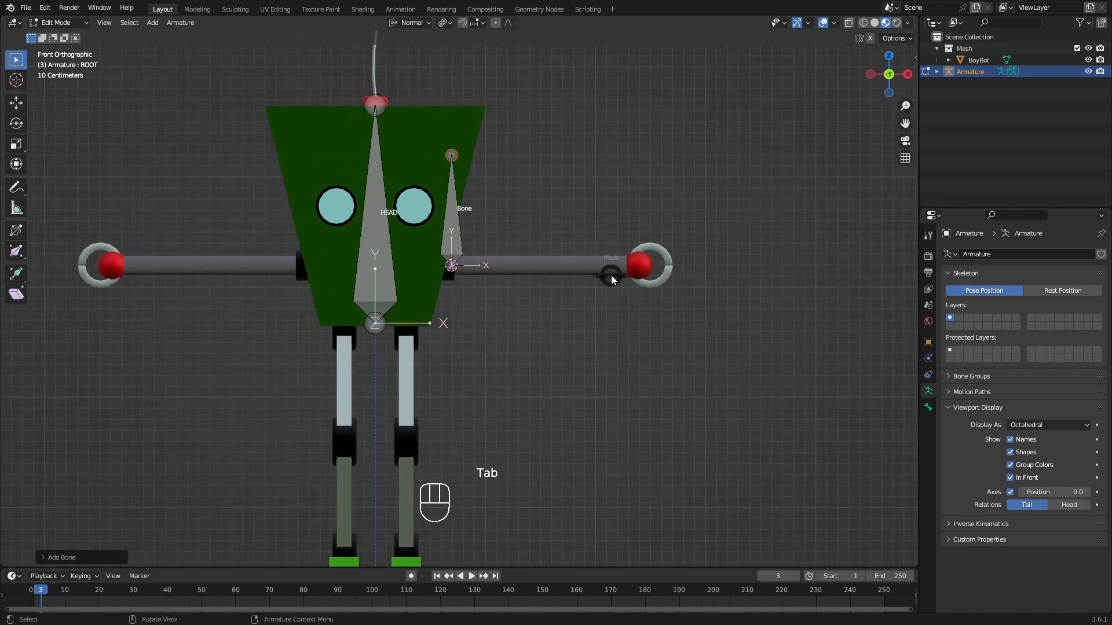
left_click(510, 266)
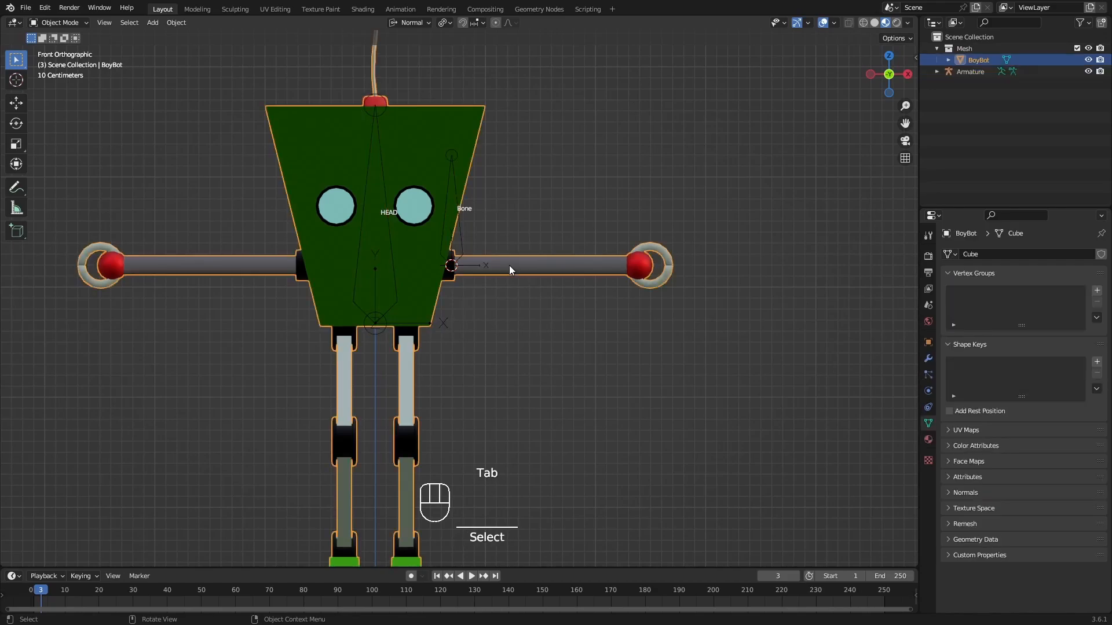
middle_click_drag(539, 268, 549, 272, "shift")
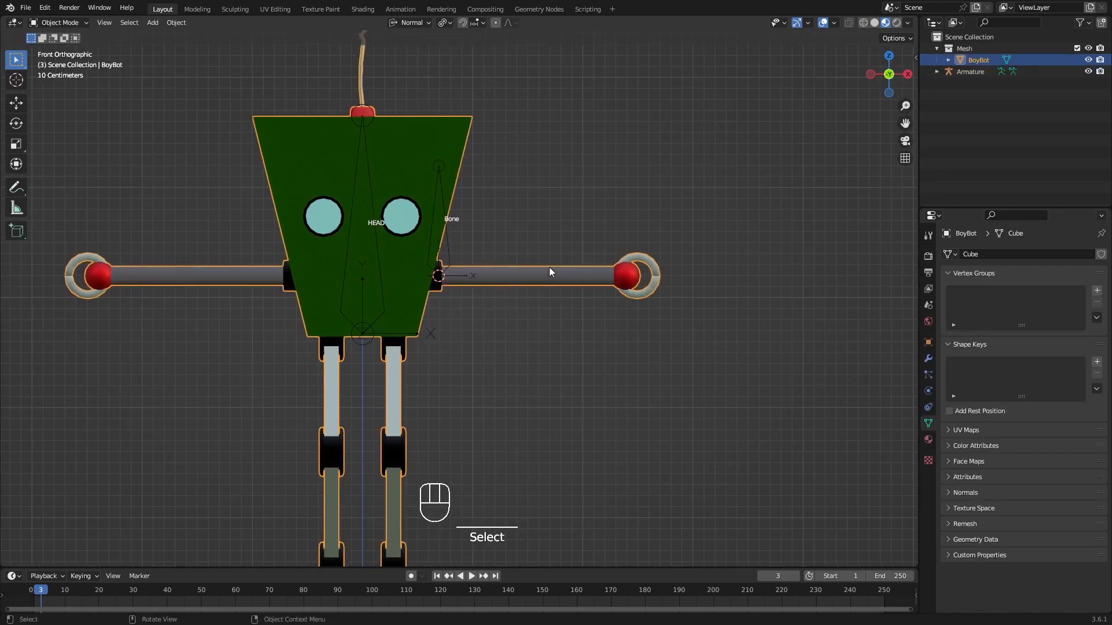
key("Tab")
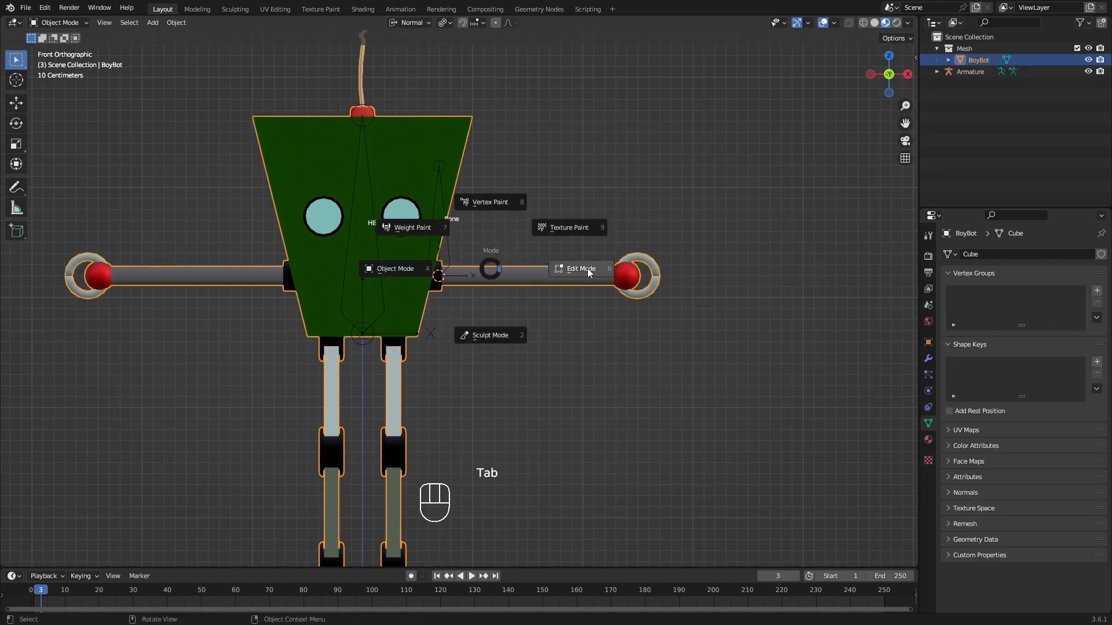
left_click(580, 271)
- Using wireframe shading and vertex select mode, select only the center vertex inside the wrist ball of the +X arm
scroll(584, 283, "up", 3)
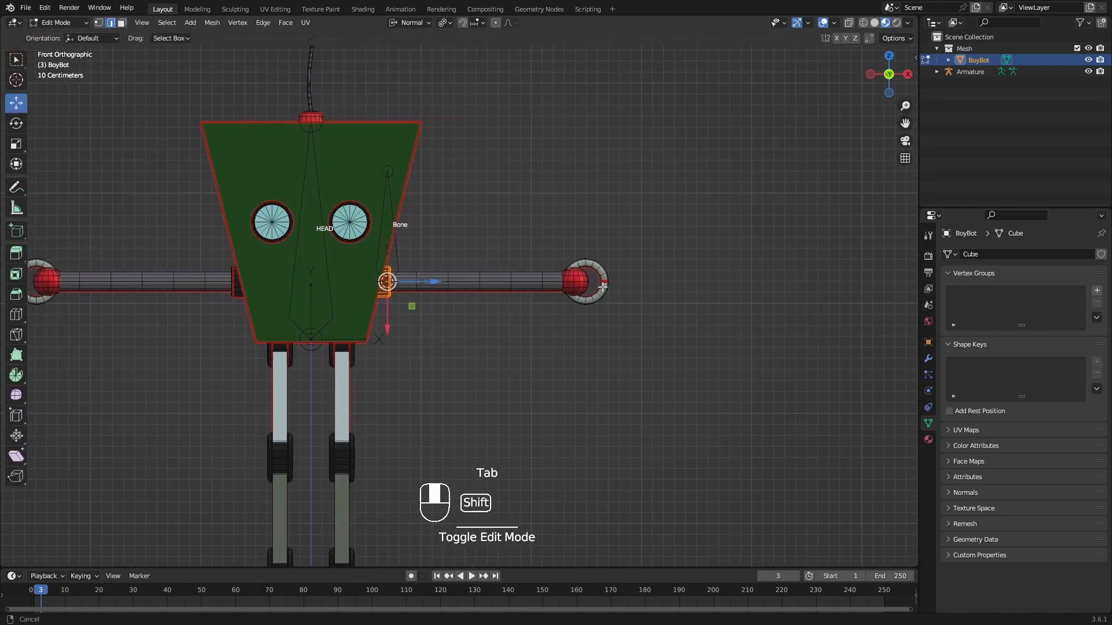
scroll(587, 287, "up", 2)
key("alt+a")
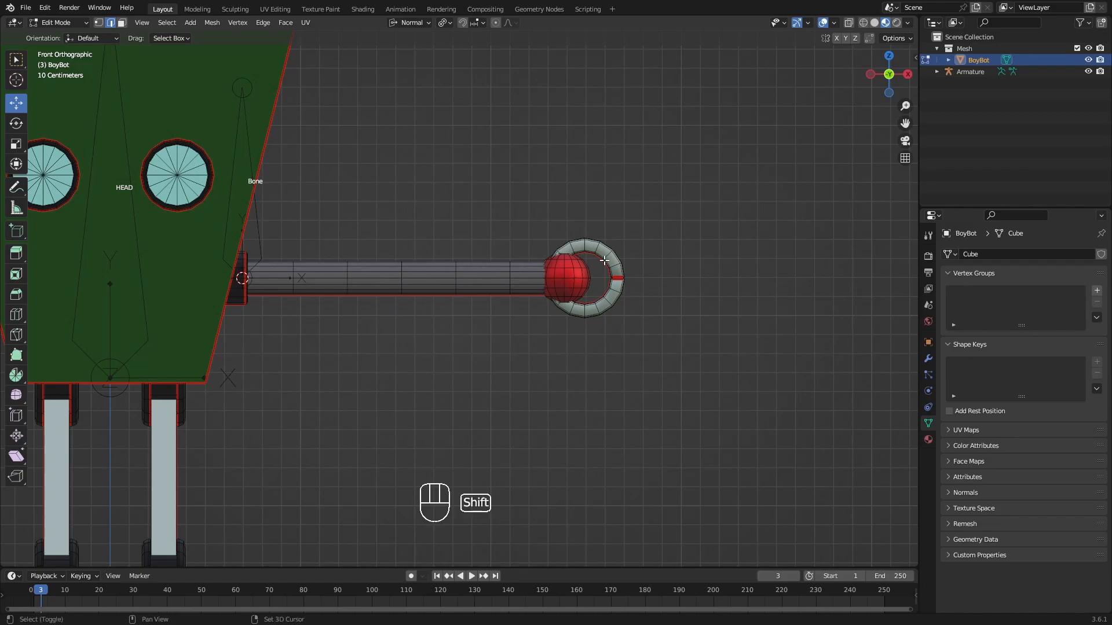
key("shift+z")
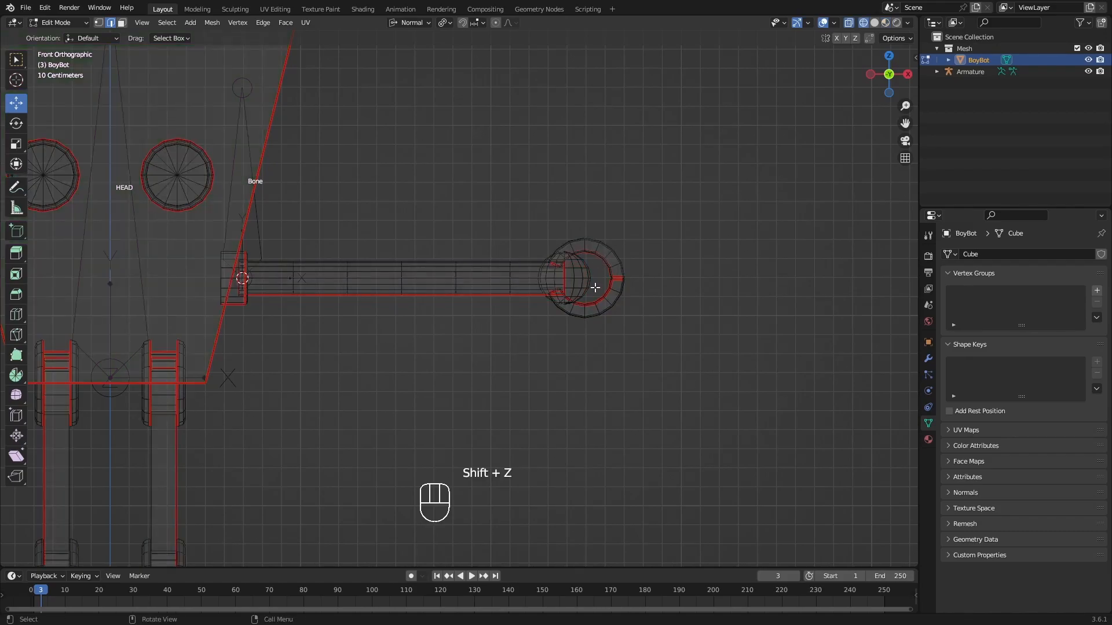
key("1")
middle_click_drag(601, 285, 559, 283)
scroll(557, 272, "up", 8)
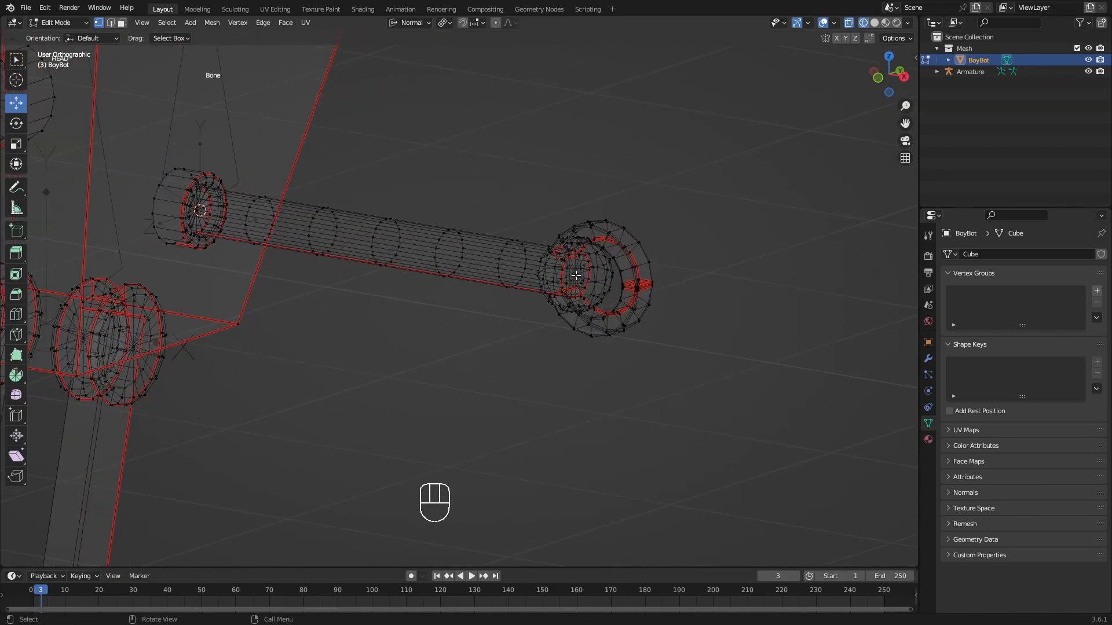
left_click(555, 258)
mouse_move(557, 258)
middle_mouse_down()
mouse_move(579, 241)
mouse_move(606, 253)
mouse_move(530, 272)
mouse_move(539, 264)
middle_mouse_up()
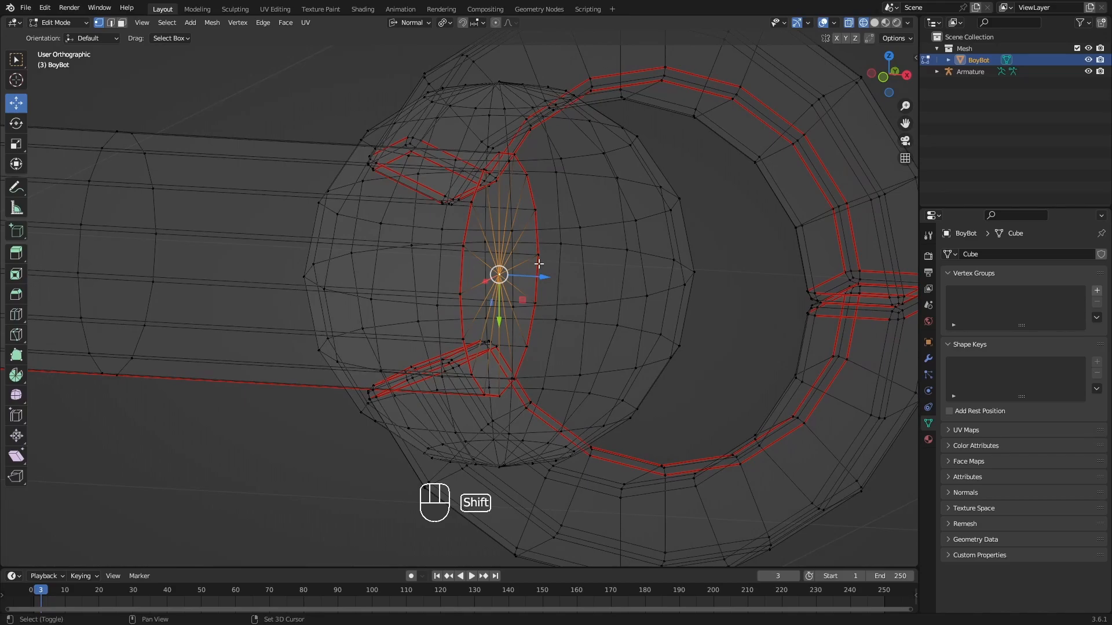
- Snap the 3D cursor to the selected wrist vertex and return to the front view
key("shift+s")
left_click(549, 330)
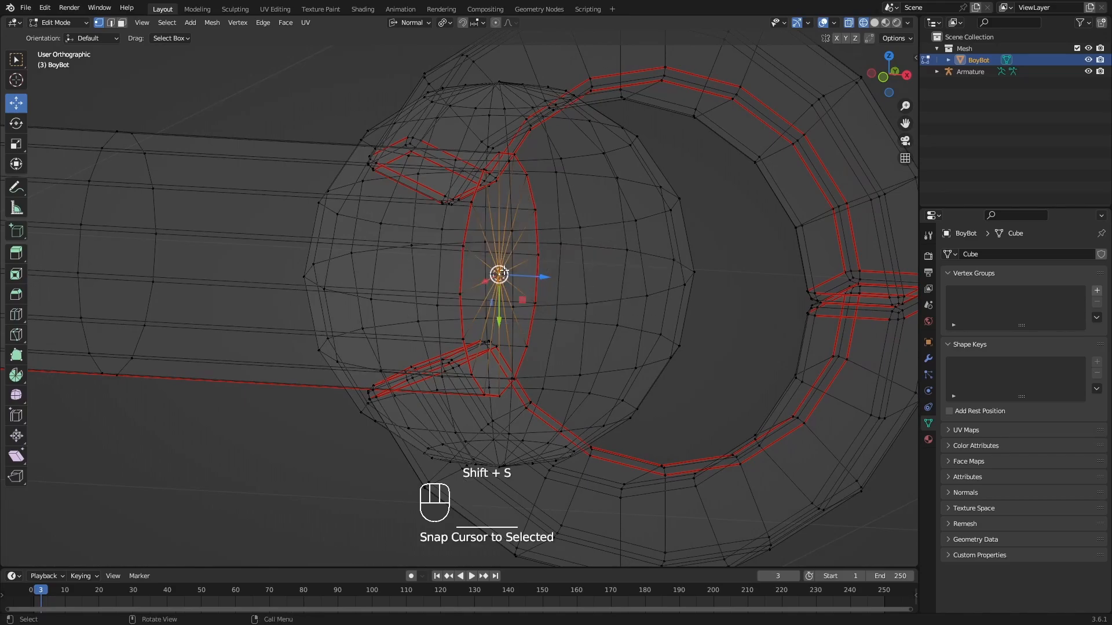
scroll(503, 271, "down", 5)
middle_click_drag(500, 280, 522, 279, "alt")
scroll(486, 227, "down", 7)
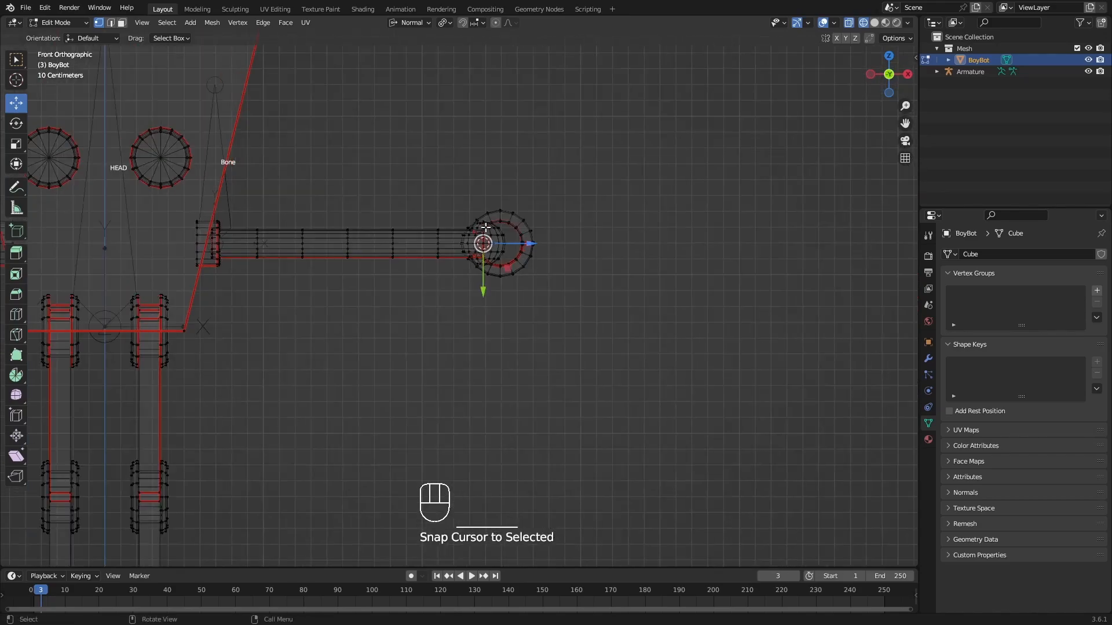
middle_click_drag(486, 227, 566, 277, "shift")
- Leave mesh editing, select the armature and return to its Edit Mode
key("Tab")
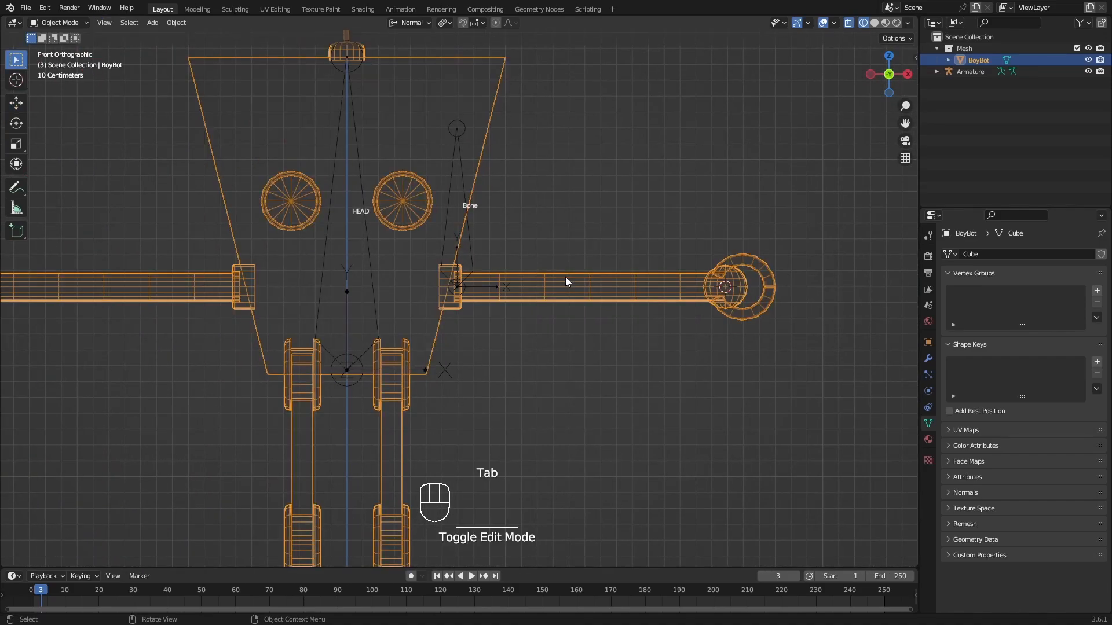
scroll(524, 263, "down", 1)
left_click(467, 154)
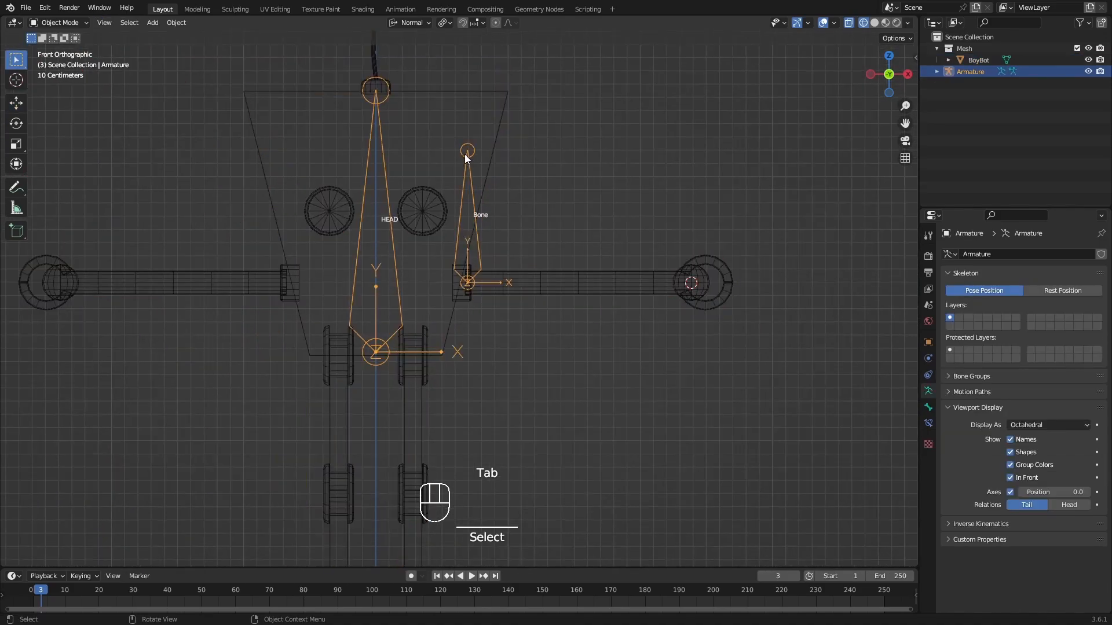
key("Tab")
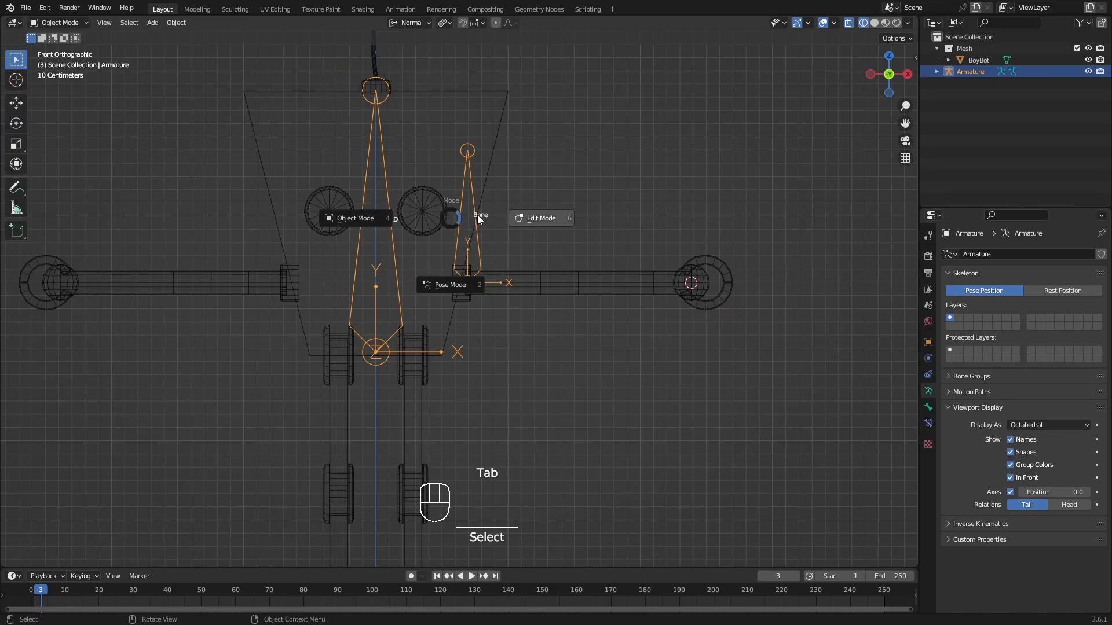
left_click(536, 218)
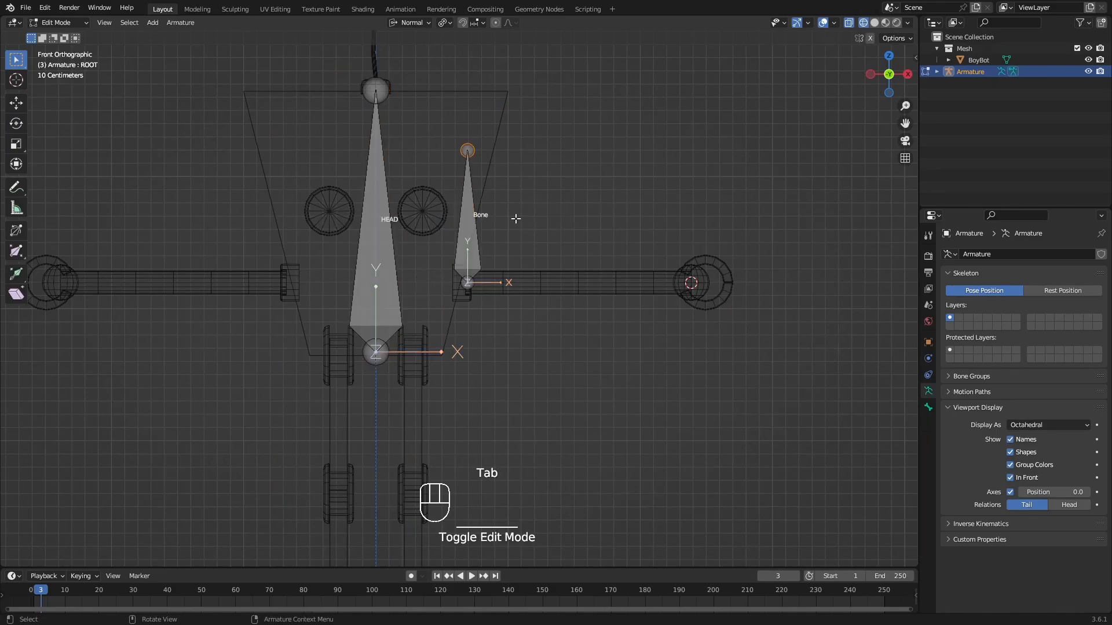
- Snap the tail of the new shoulder bone to the 3D cursor at the +X wrist
left_click(476, 155)
middle_click_drag(601, 265, 579, 288, "shift")
key("shift+s")
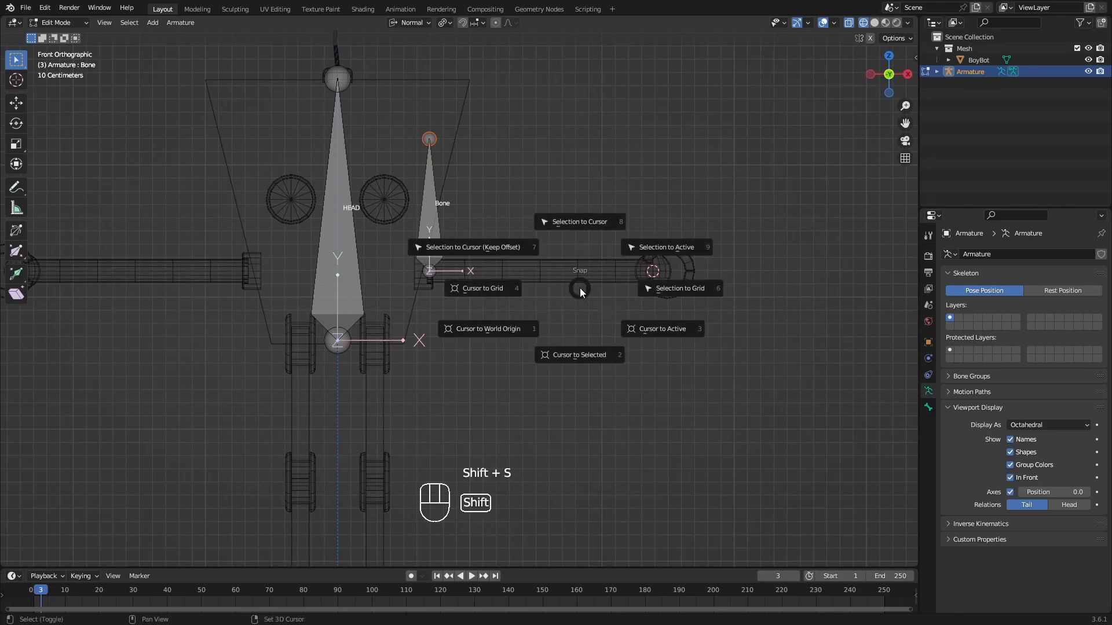
left_click(571, 221)
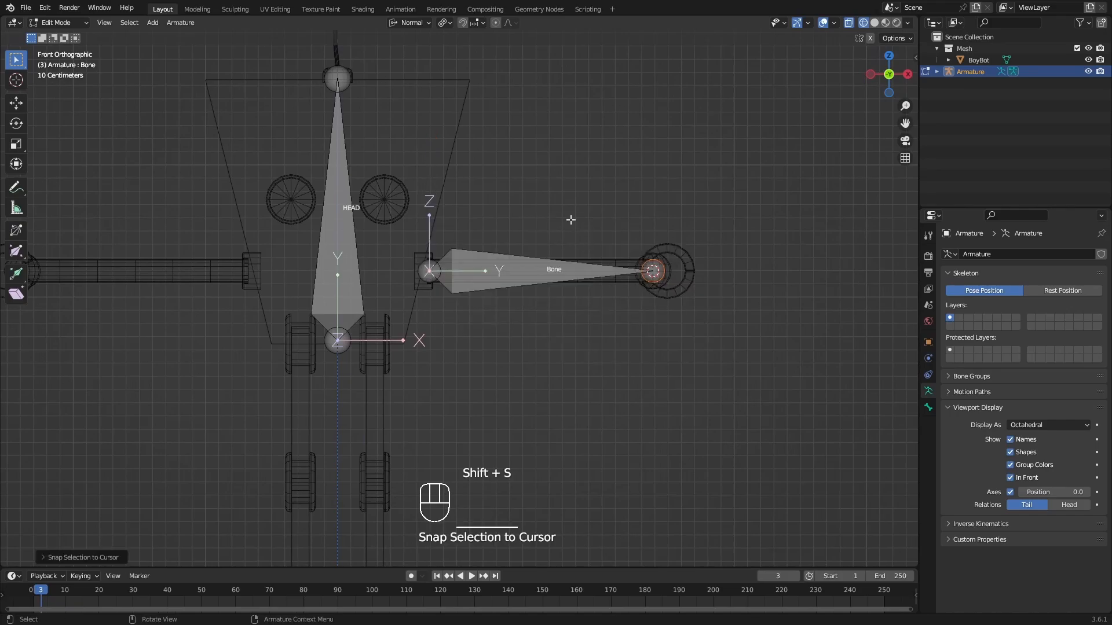
middle_click_drag(637, 279, 620, 224, "shift")
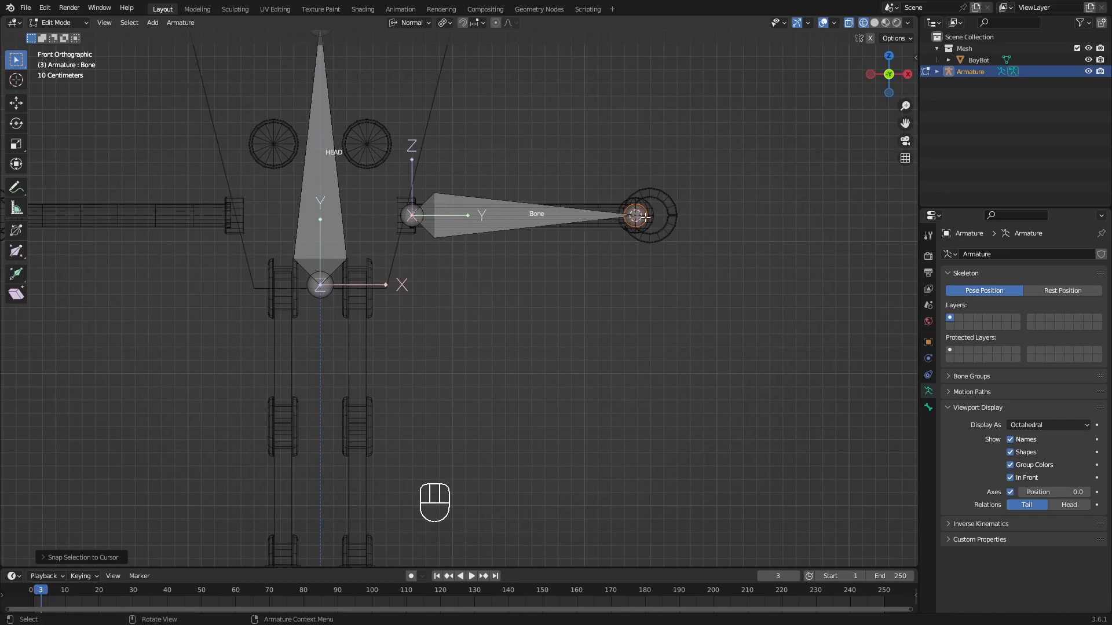
- Select the whole arm bone and subdivide it with 3 cuts
left_click(510, 220)
middle_click_drag(597, 213, 667, 223, "shift")
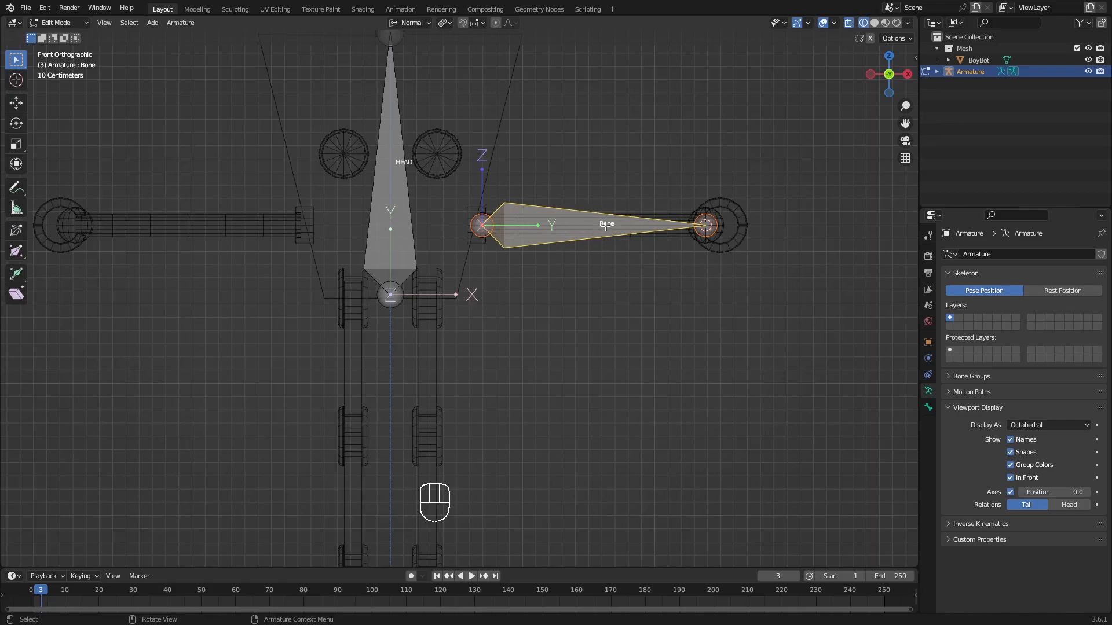
middle_click_drag(606, 226, 623, 268, "shift")
right_click(610, 267)
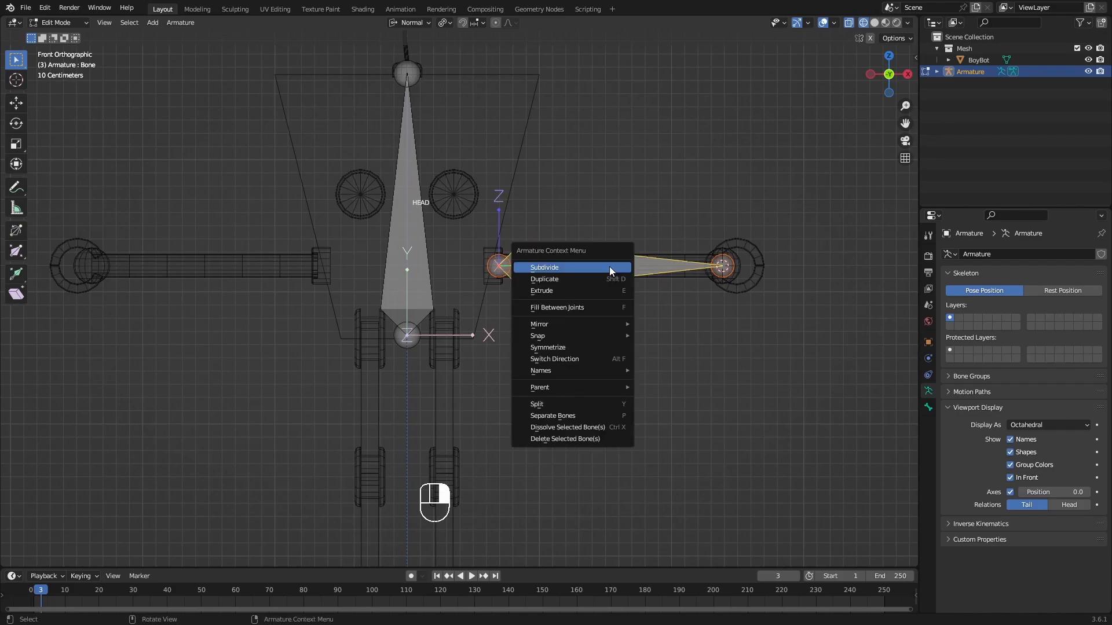
left_click(586, 267)
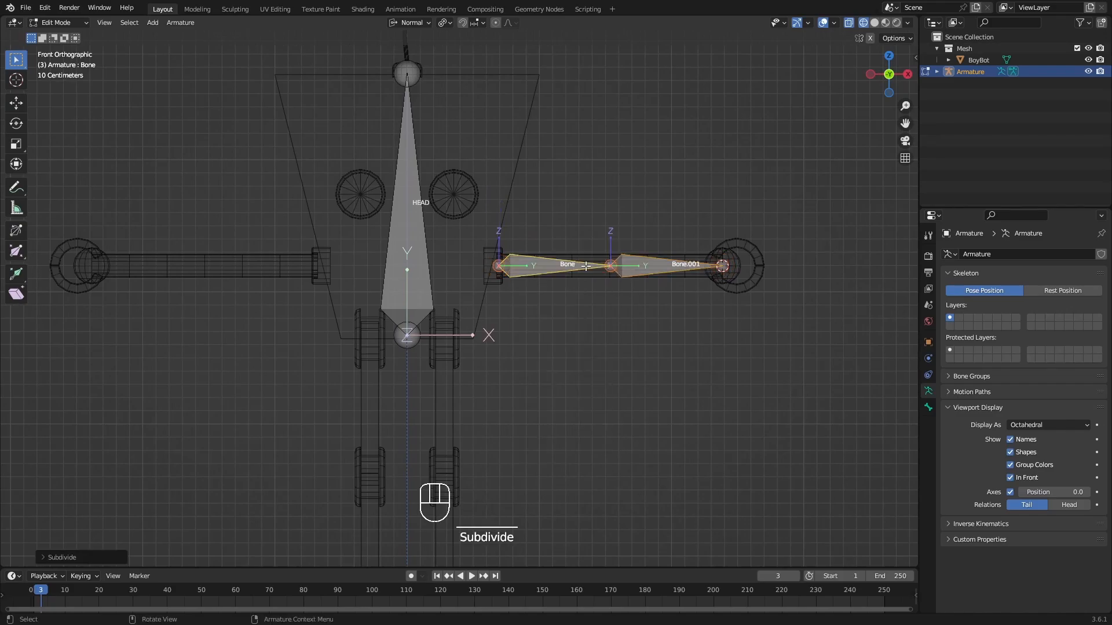
left_click(43, 557)
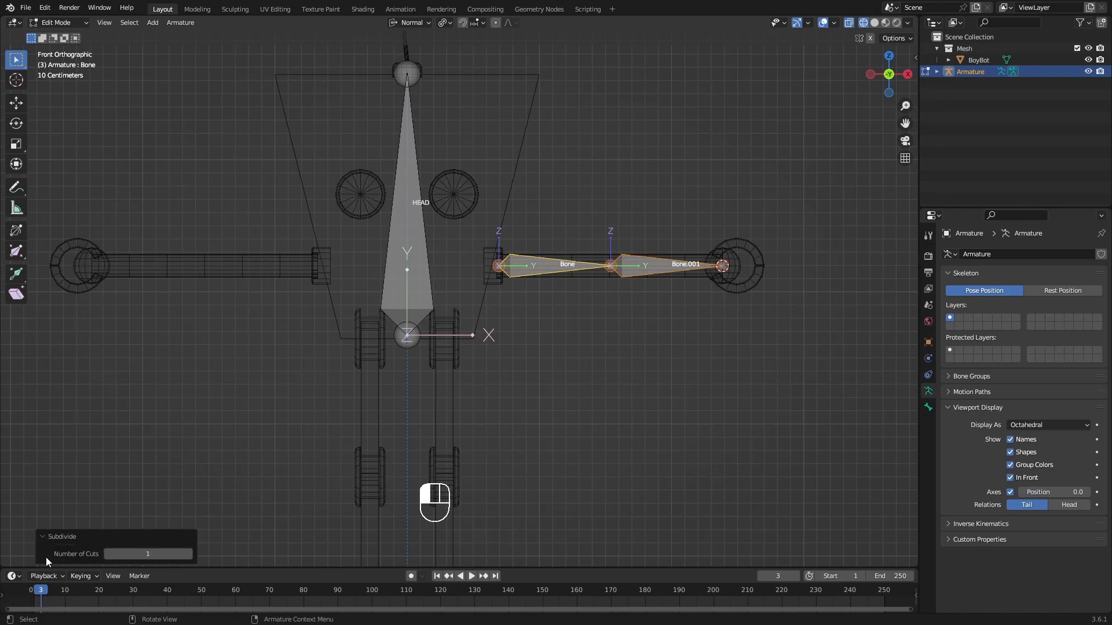
left_click(188, 554)
left_click(188, 554)
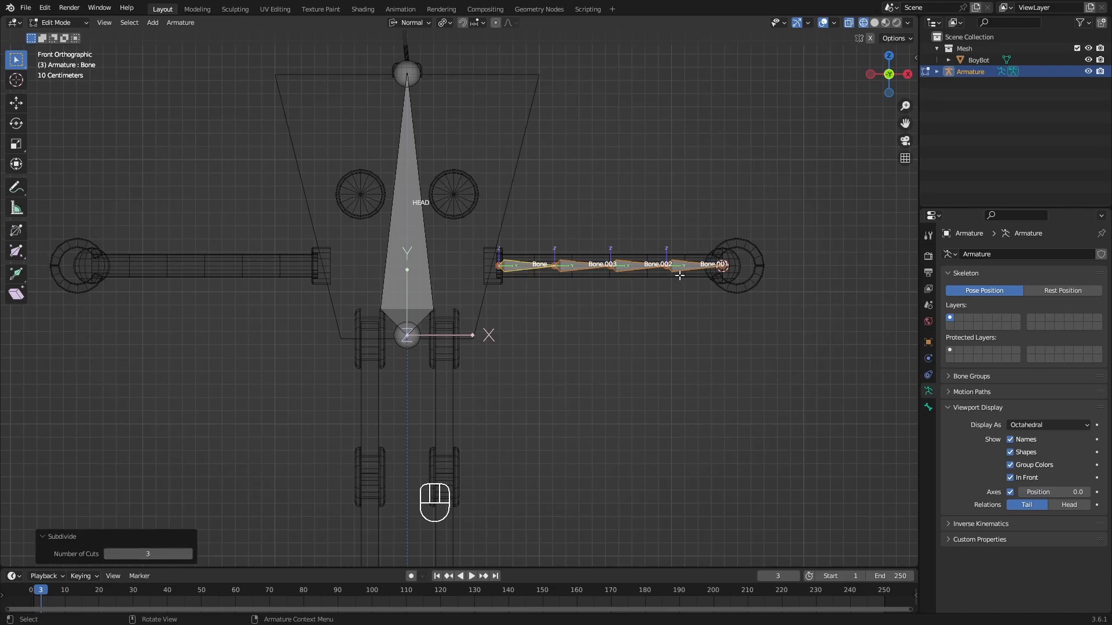
left_click(45, 537)
middle_click_drag(682, 279, 697, 280, "shift")
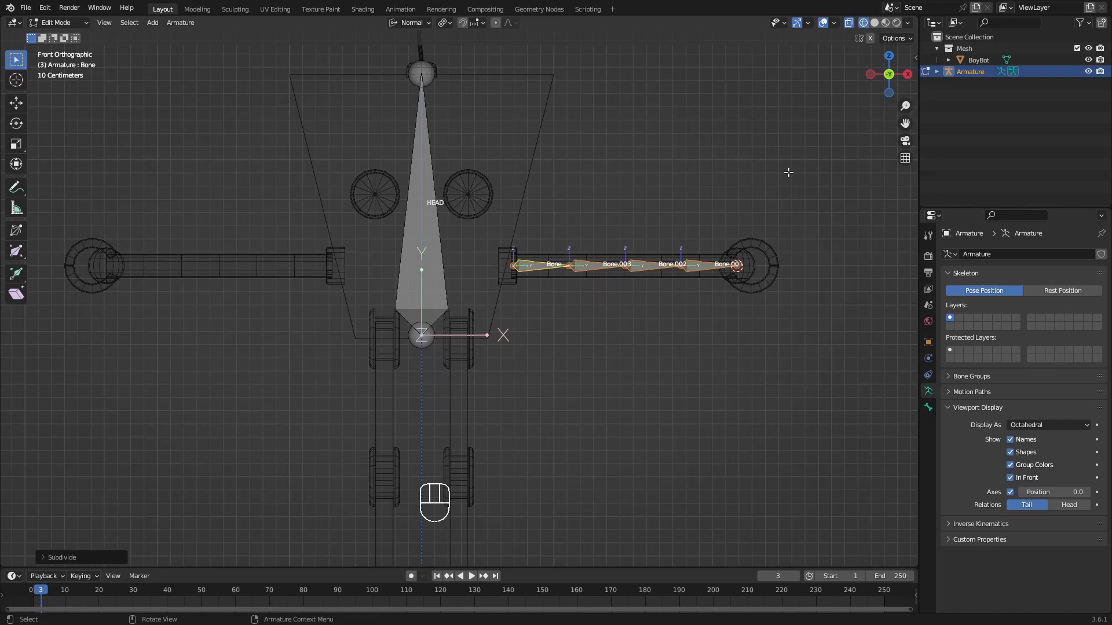
- Rename the arm bone nearest the shoulder to ARM.001 and copy that name
middle_click_drag(685, 257, 659, 255, "shift")
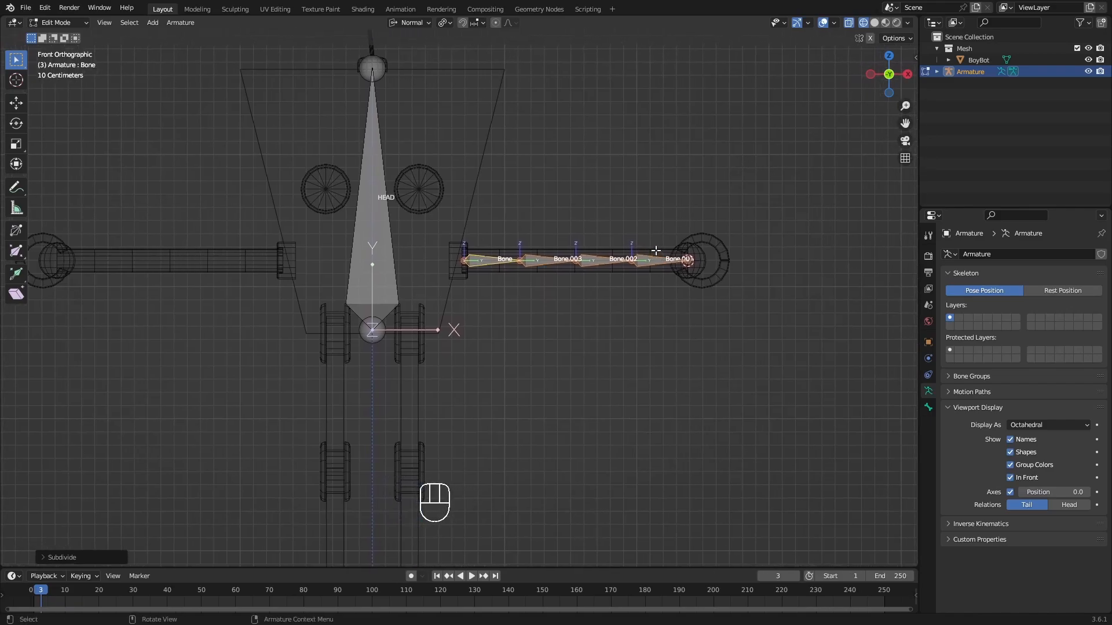
middle_click_drag(554, 254, 558, 290, "shift")
left_click(539, 304)
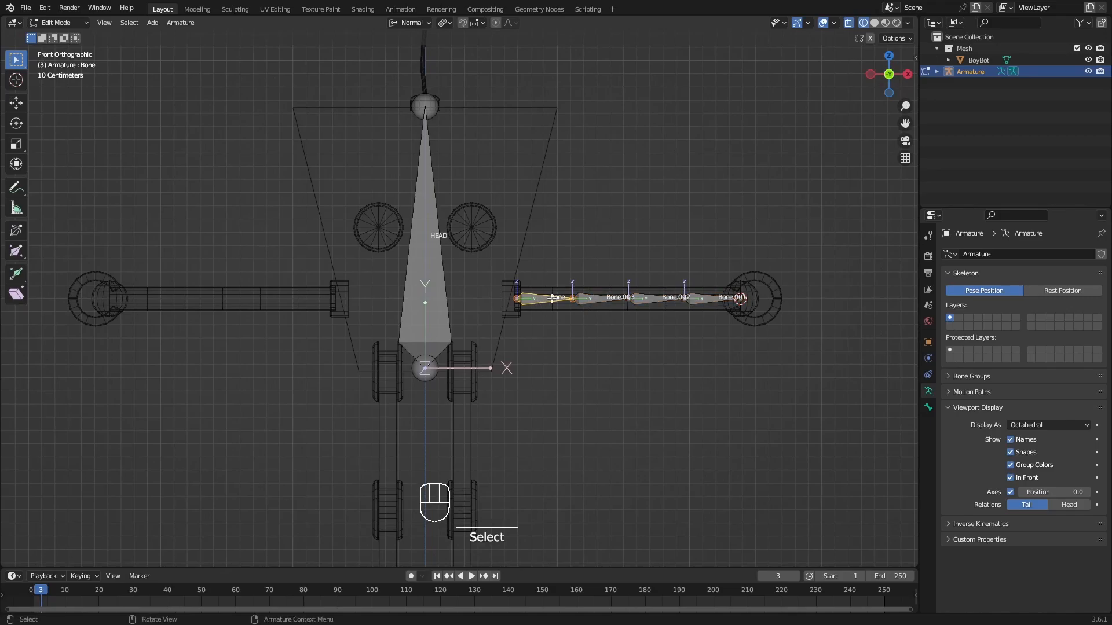
scroll(538, 303, "up", 3)
scroll(564, 310, "up", 1)
middle_click_drag(837, 301, 758, 329, "shift")
middle_click_drag(627, 315, 588, 344, "shift")
key("F2")
key("shift")
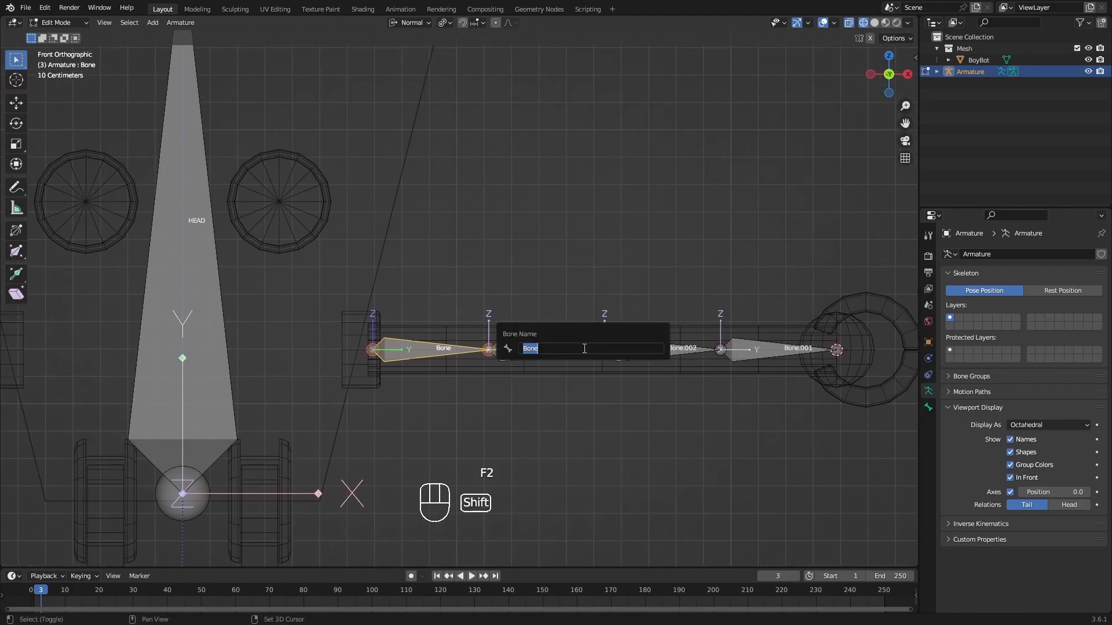
type("ARM")
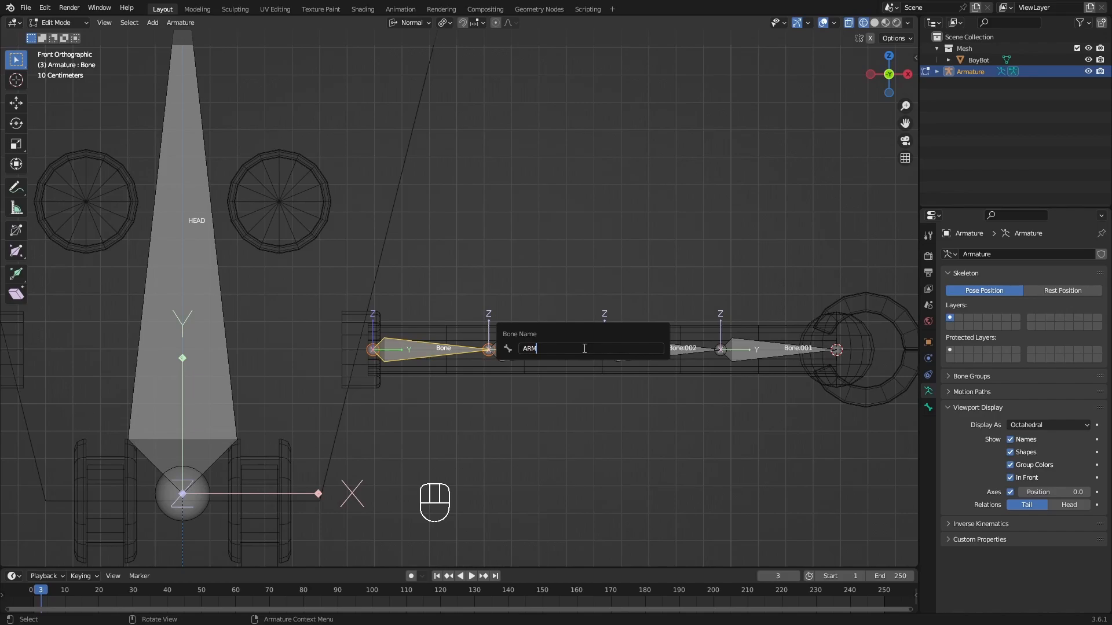
type("001")
key("ctrl+a")
key("ctrl+c")
key("Return")
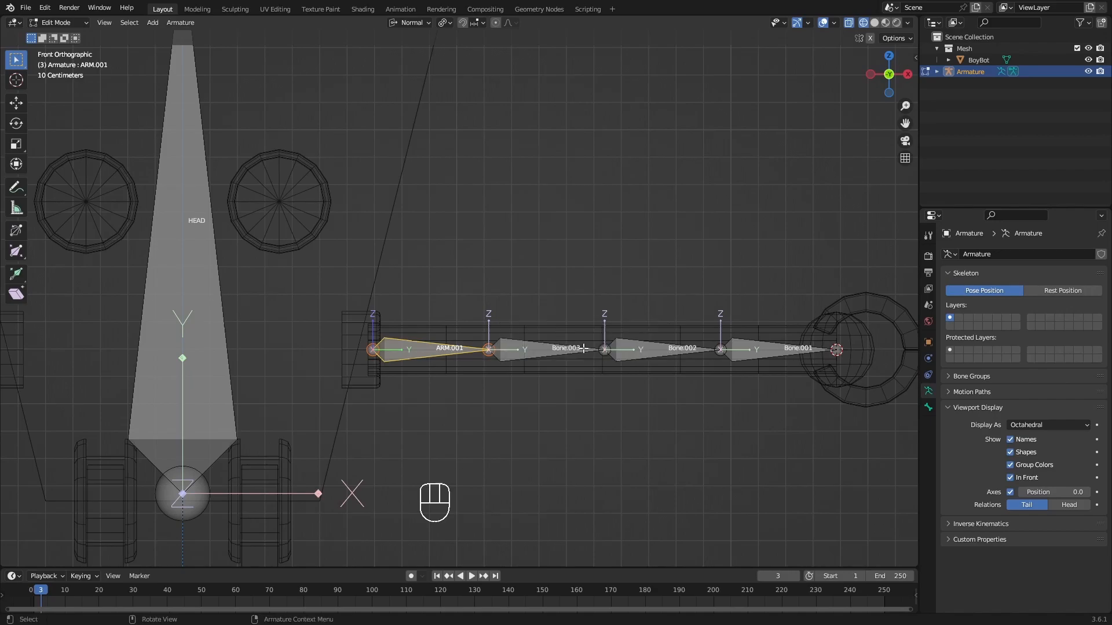
- Rename the second arm bone from the shoulder by pasting the copied name ARM.001
middle_click_drag(583, 348, 551, 352, "shift")
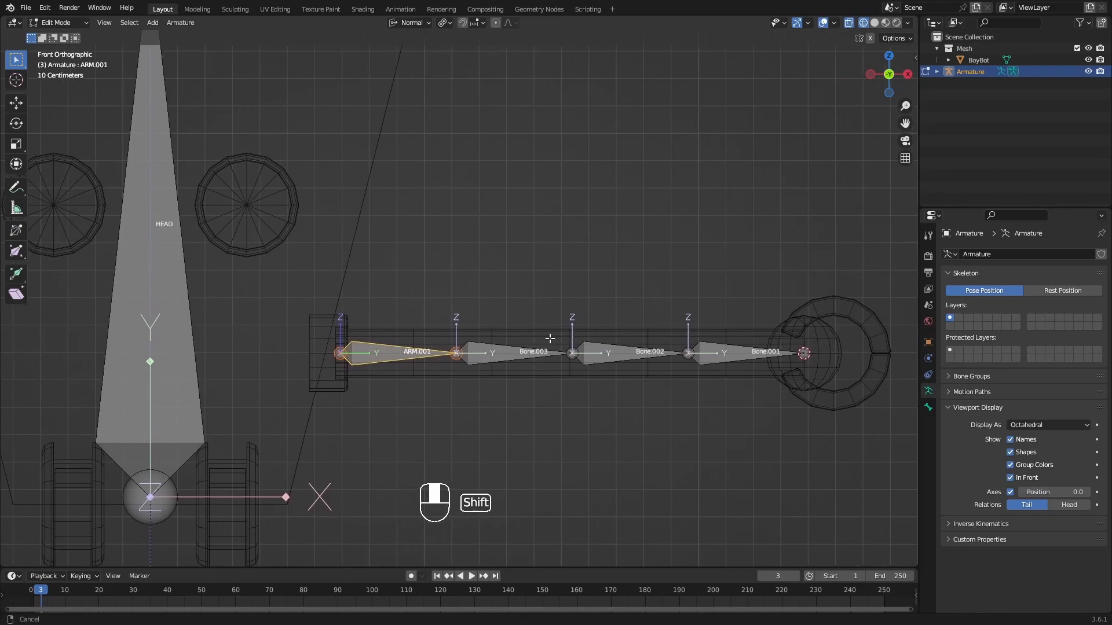
left_click(497, 352)
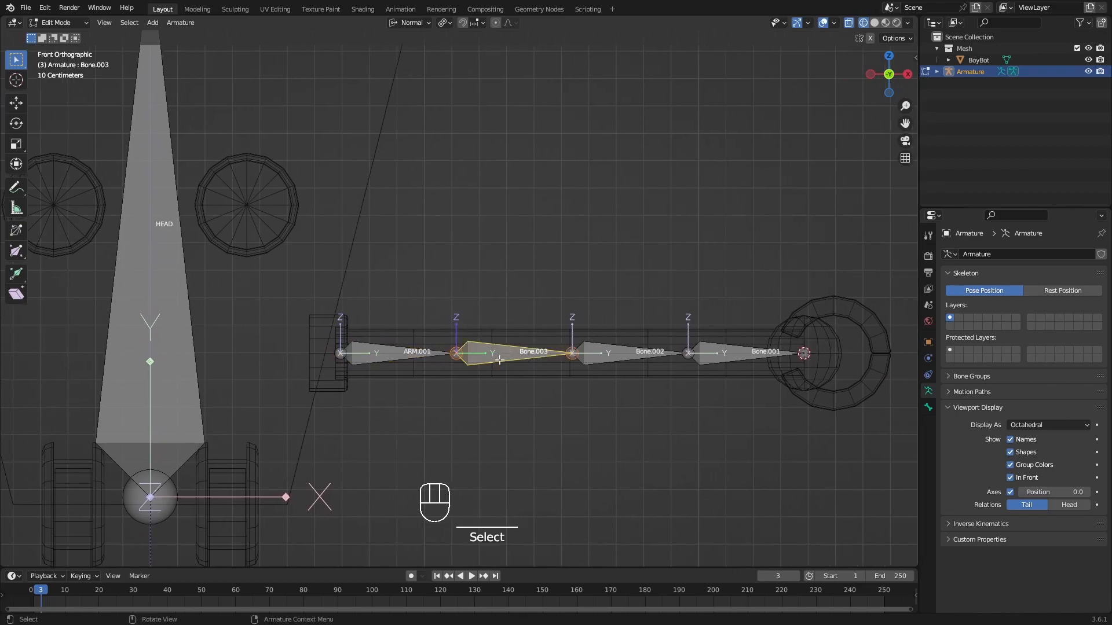
key("F2")
key("ctrl+v")
key("Return")
middle_click_drag(685, 345, 606, 348, "shift")
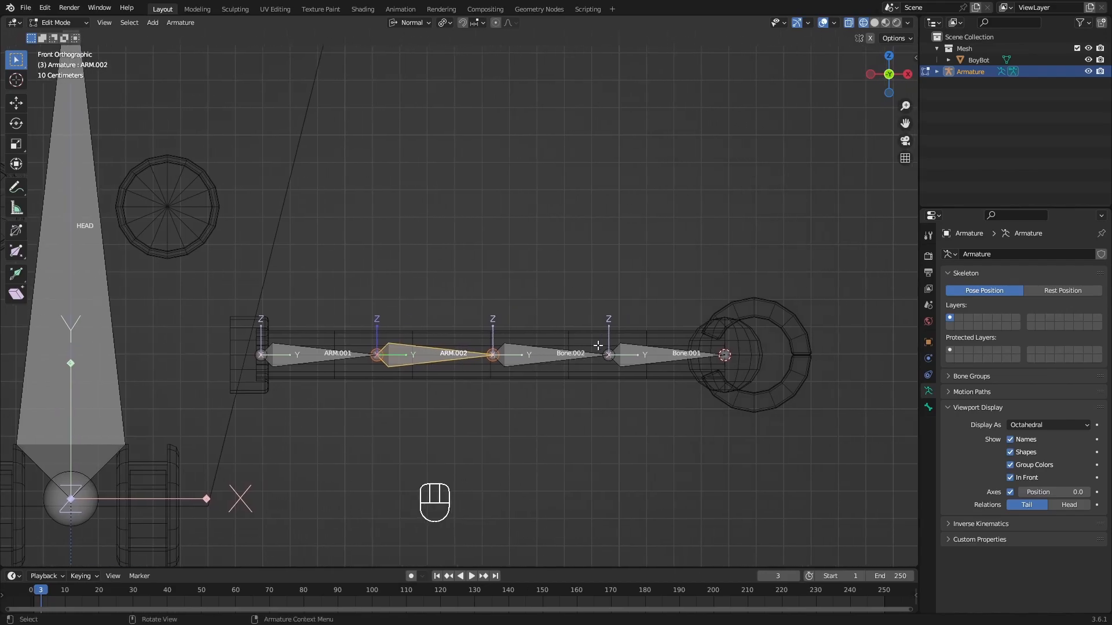
- Give the third arm bone from the shoulder the copied name ARM.001
middle_click_drag(679, 354, 649, 343, "shift")
left_click(508, 345)
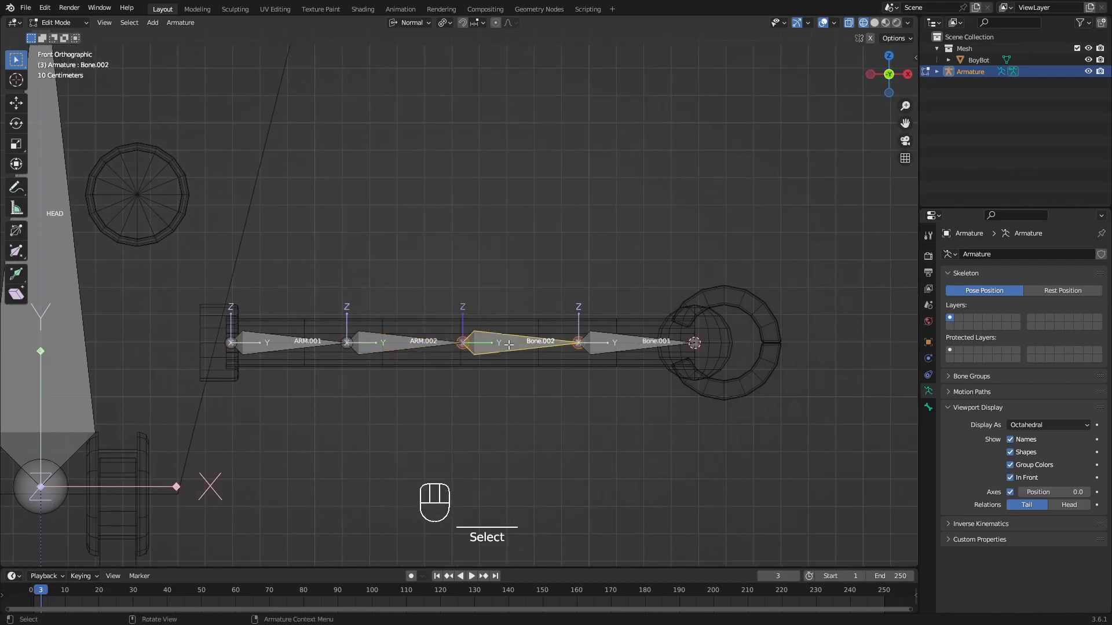
key("F2")
type("ARM.002")
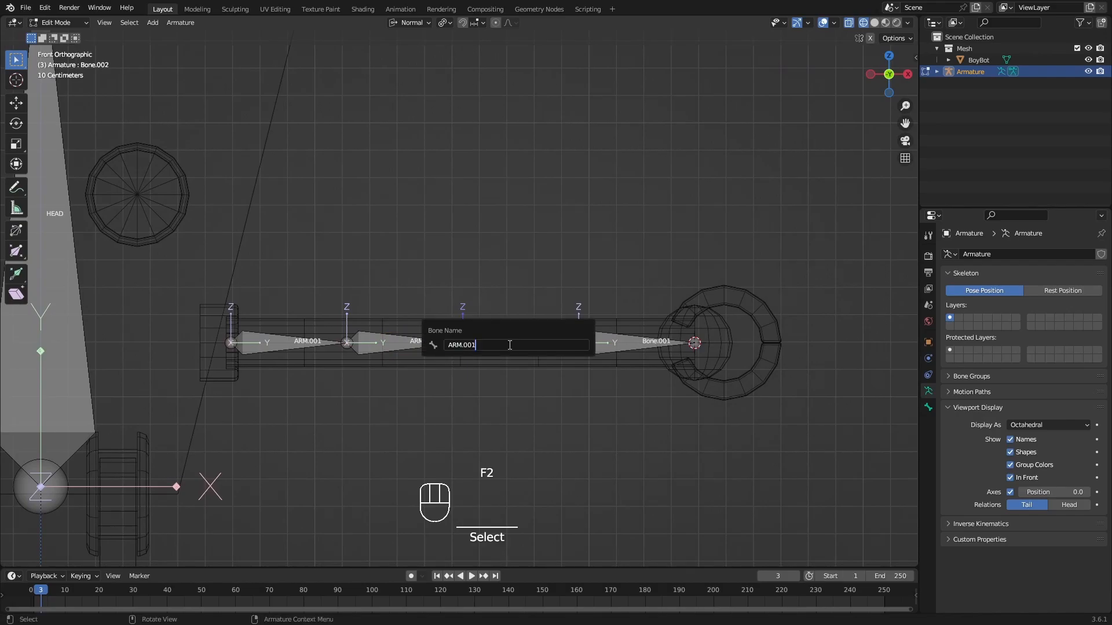
key("Return")
- Rename the arm bone nearest the wrist by pasting the copied name ARM.001
left_click(586, 349)
key("F2")
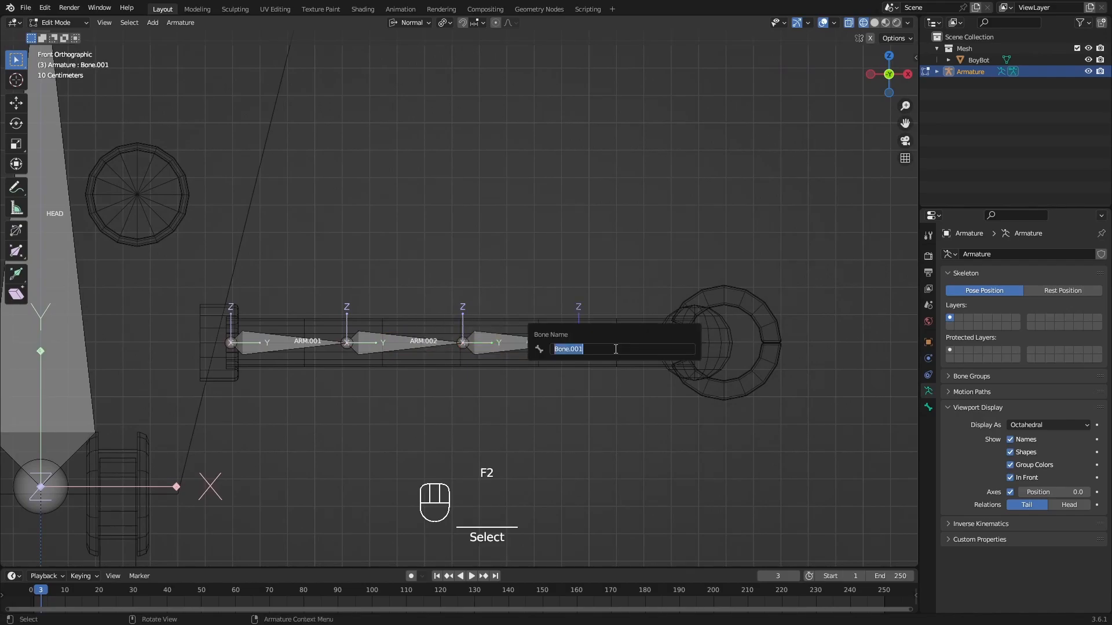
key("ctrl+v")
key("Return")
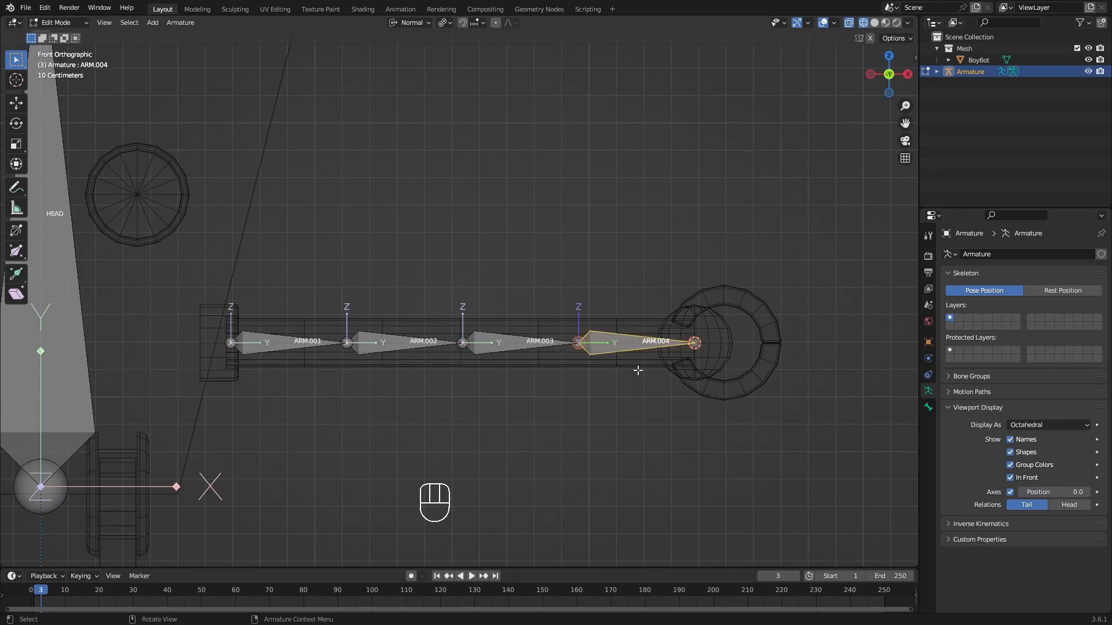
- Add a new bone at the 3D cursor on the wrist and select the whole bone
middle_click_drag(683, 342, 649, 321, "shift")
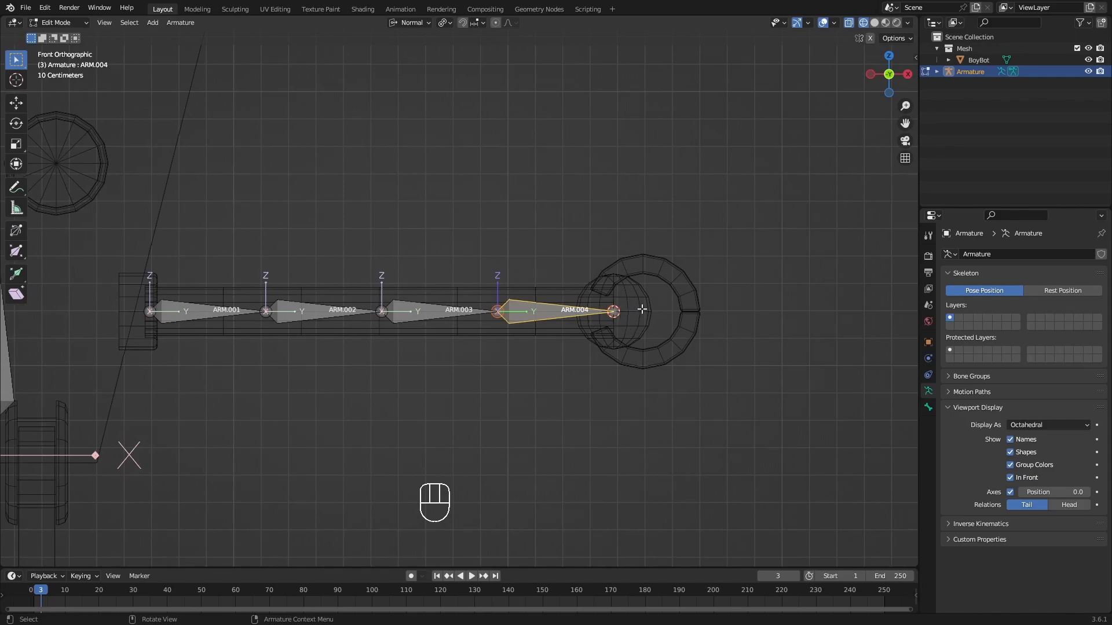
middle_click_drag(642, 312, 559, 260, "shift")
key("shift+a")
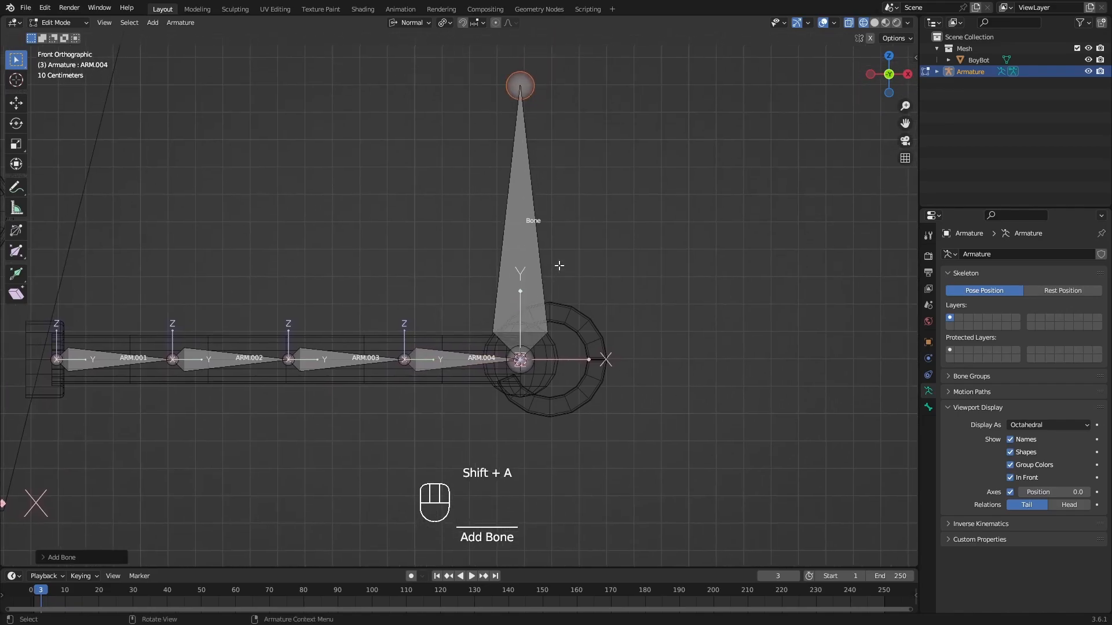
left_click(535, 209)
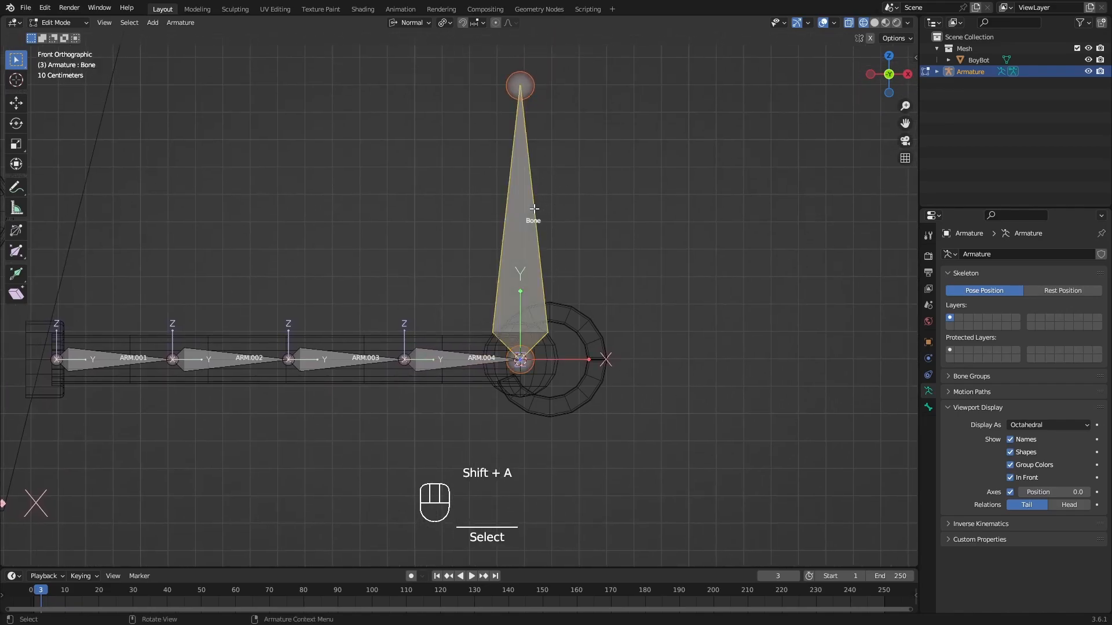
- Rotate the new wrist bone 90° in the front view so it points outward along the arm
scroll(565, 226, "down", 4)
middle_click_drag(566, 225, 583, 261, "shift")
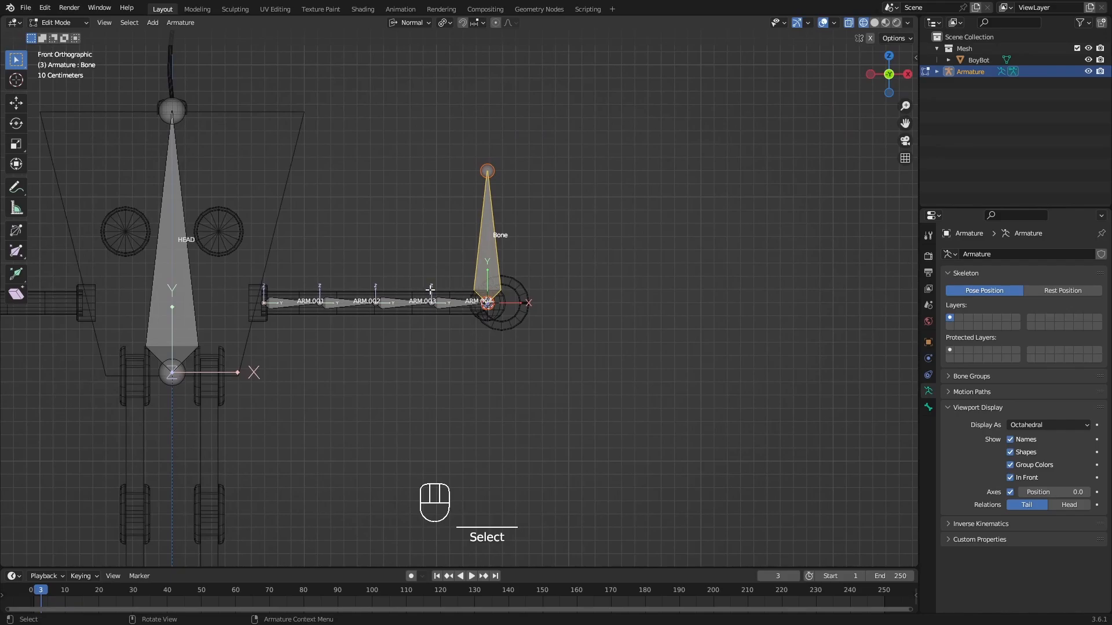
scroll(431, 290, "up", 4)
scroll(495, 316, "down", 5)
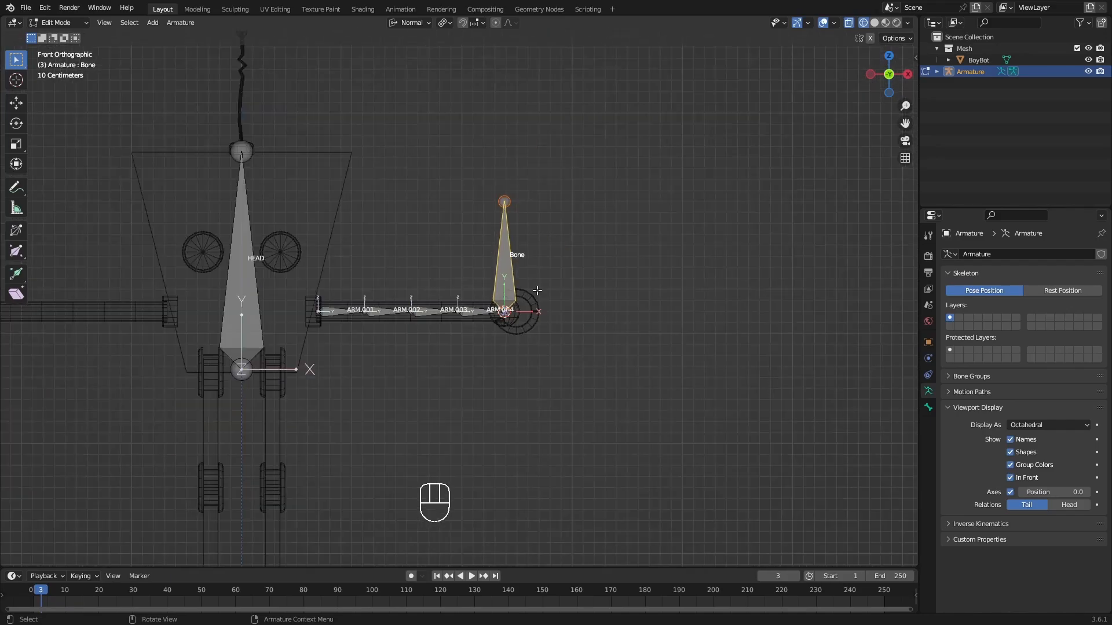
middle_click_drag(582, 241, 568, 251, "shift")
key("r")
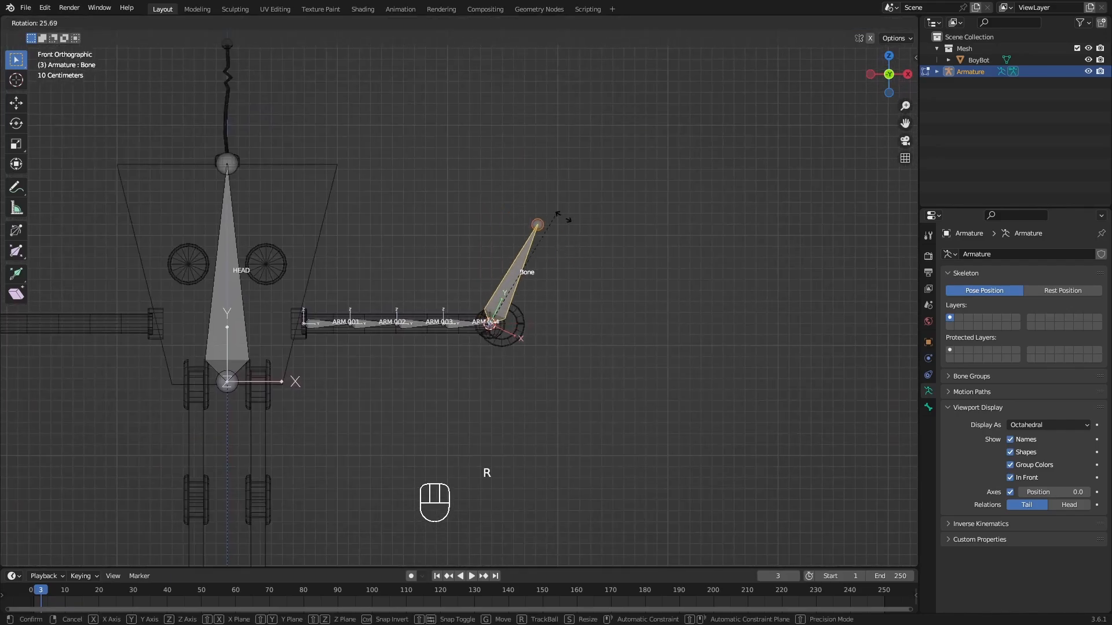
type("90")
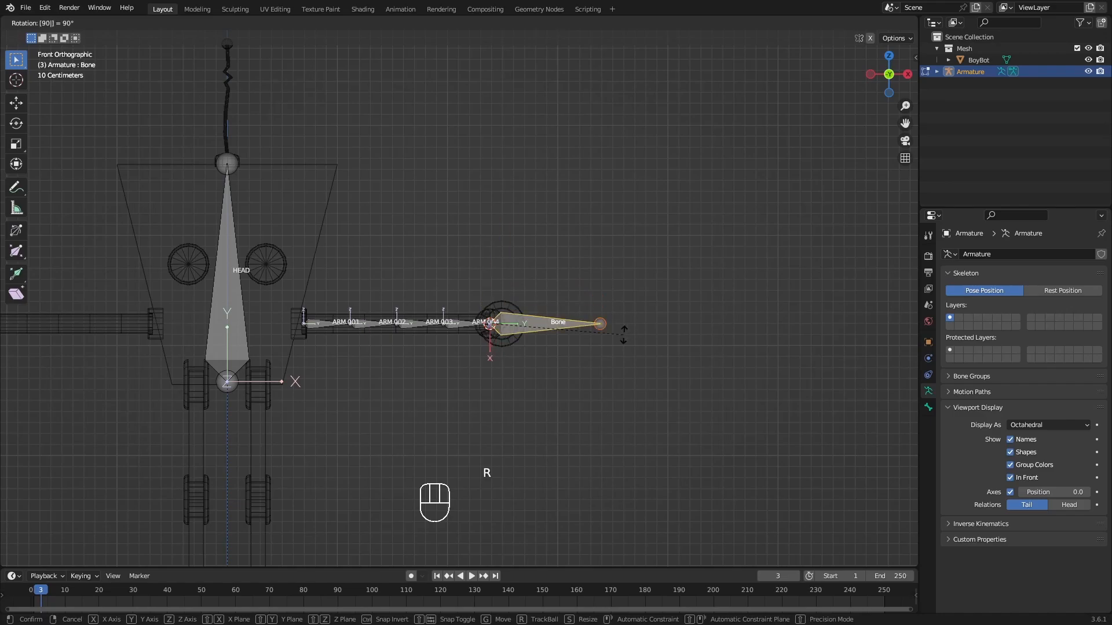
key("Return")
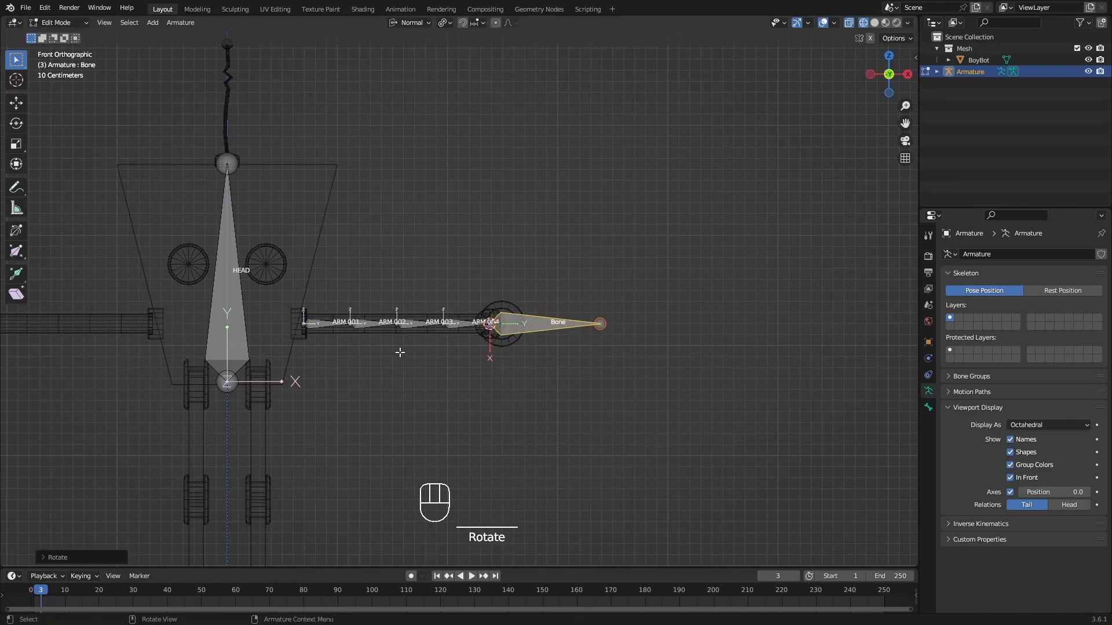
- Scale the new wrist bone down to about 0.18 so it fits inside the hand mesh
scroll(556, 324, "up", 3)
middle_click_drag(560, 349, 606, 354, "shift")
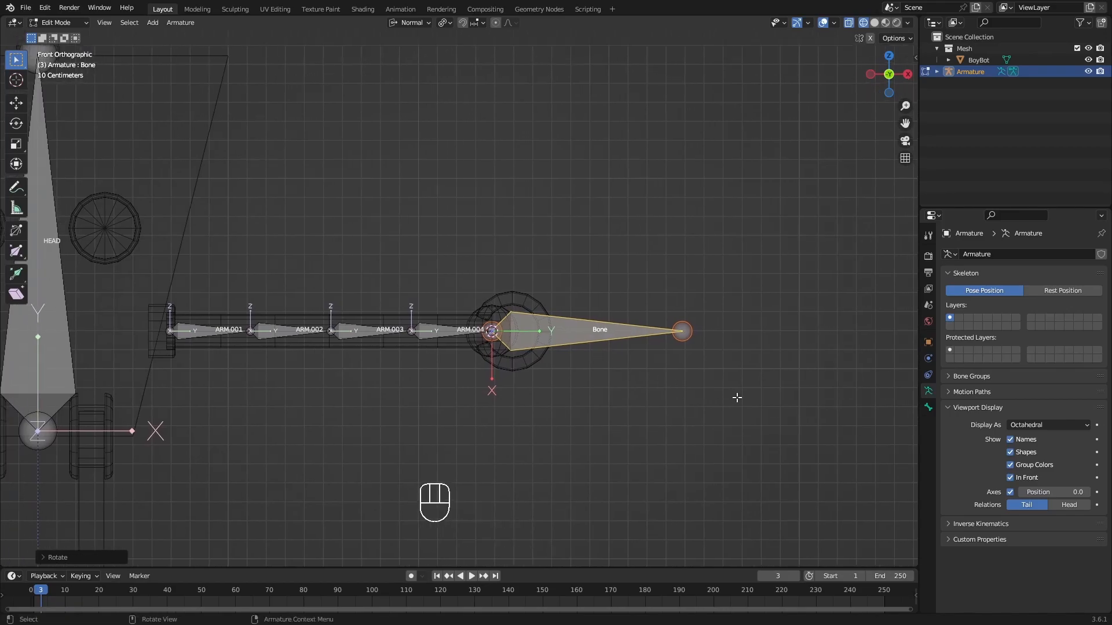
key("s")
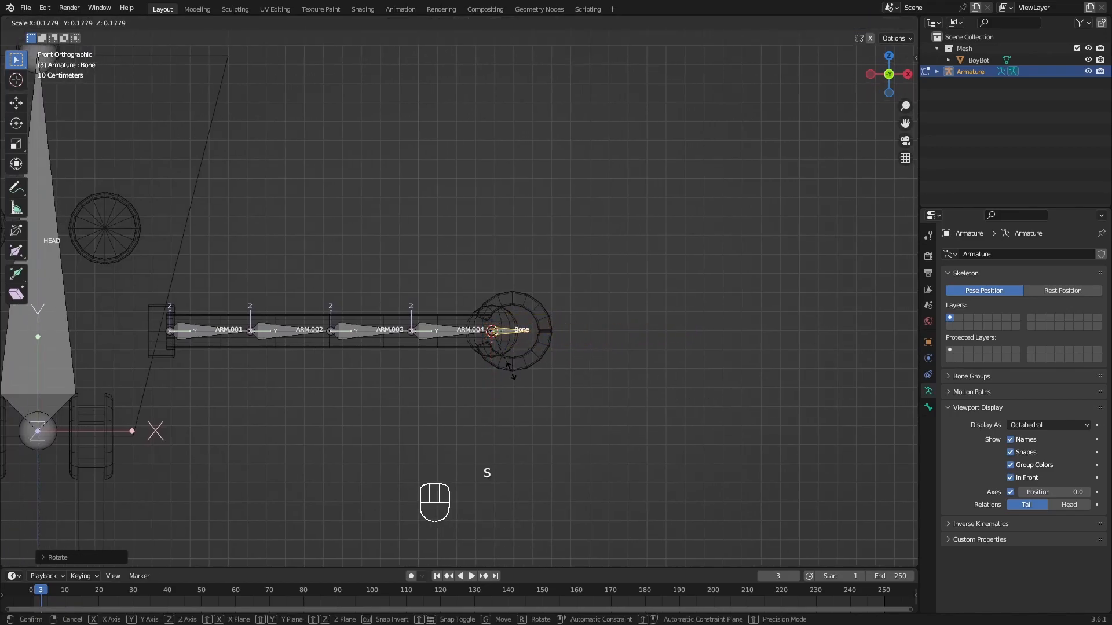
left_click(510, 371)
scroll(493, 314, "up", 5)
left_click(532, 377)
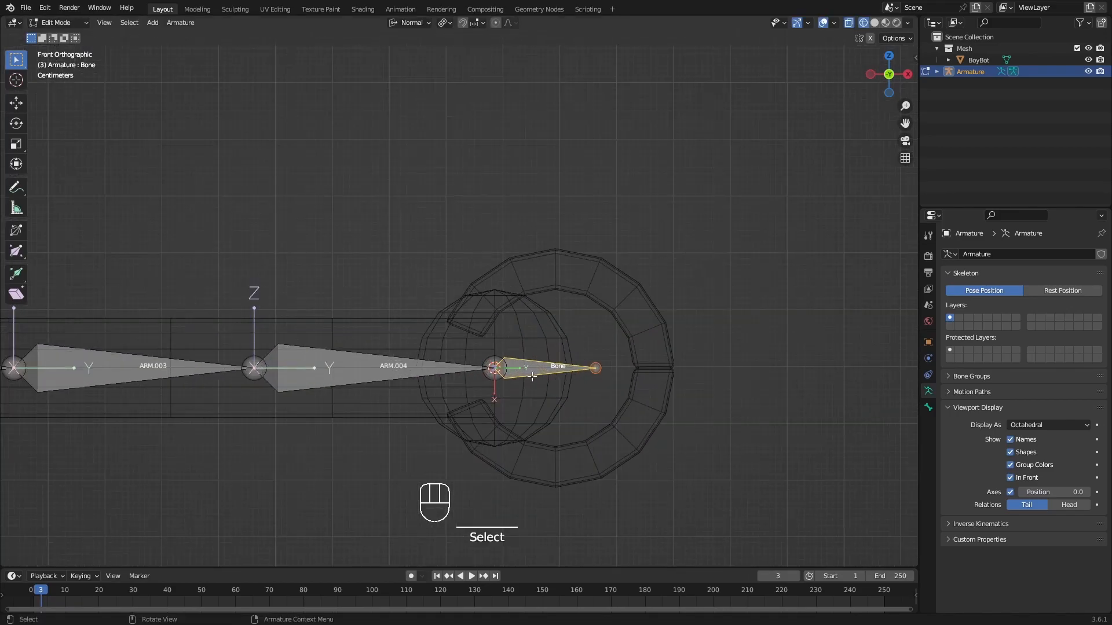
- Compare the new hand bone's axis orientation with the axes of the neighbouring arm bones
middle_click_drag(553, 372, 576, 365, "shift")
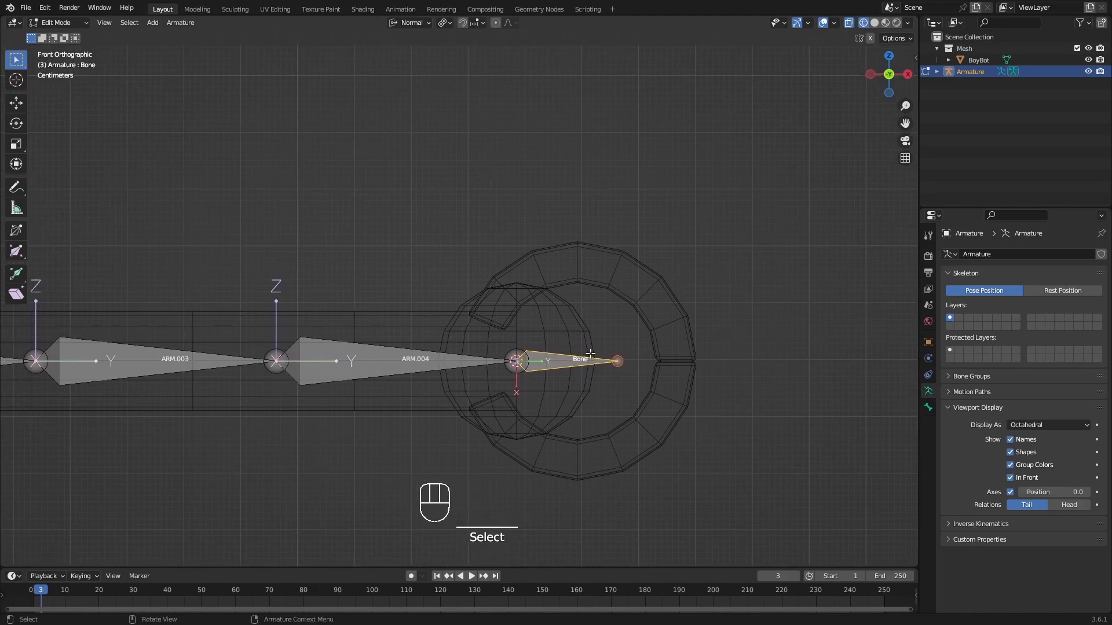
middle_click_drag(498, 312, 594, 361, "shift")
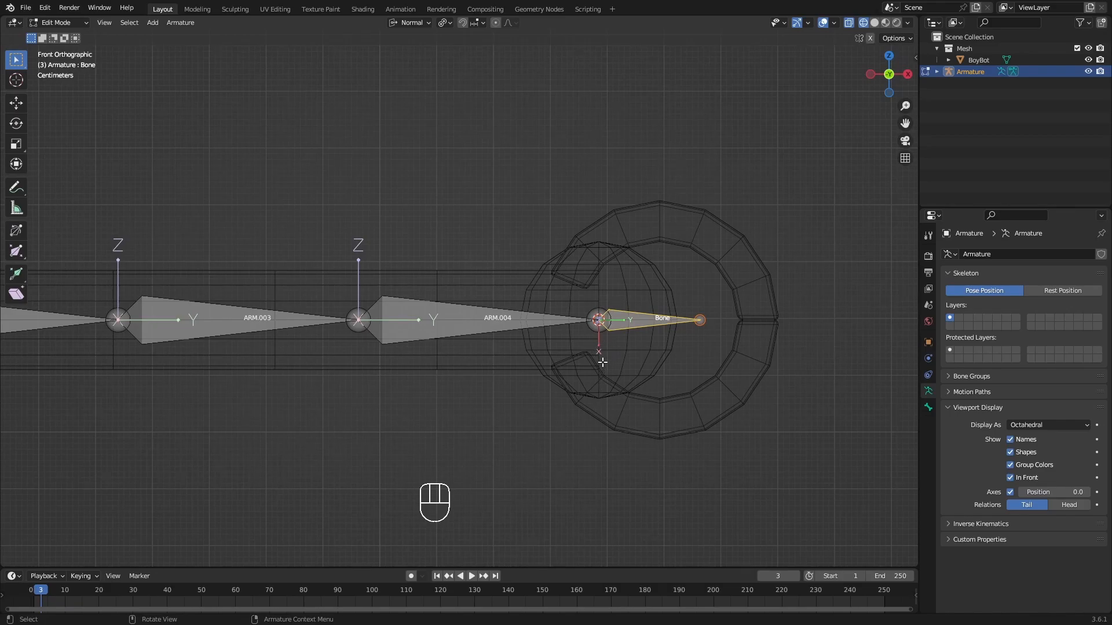
middle_click_drag(467, 334, 426, 359)
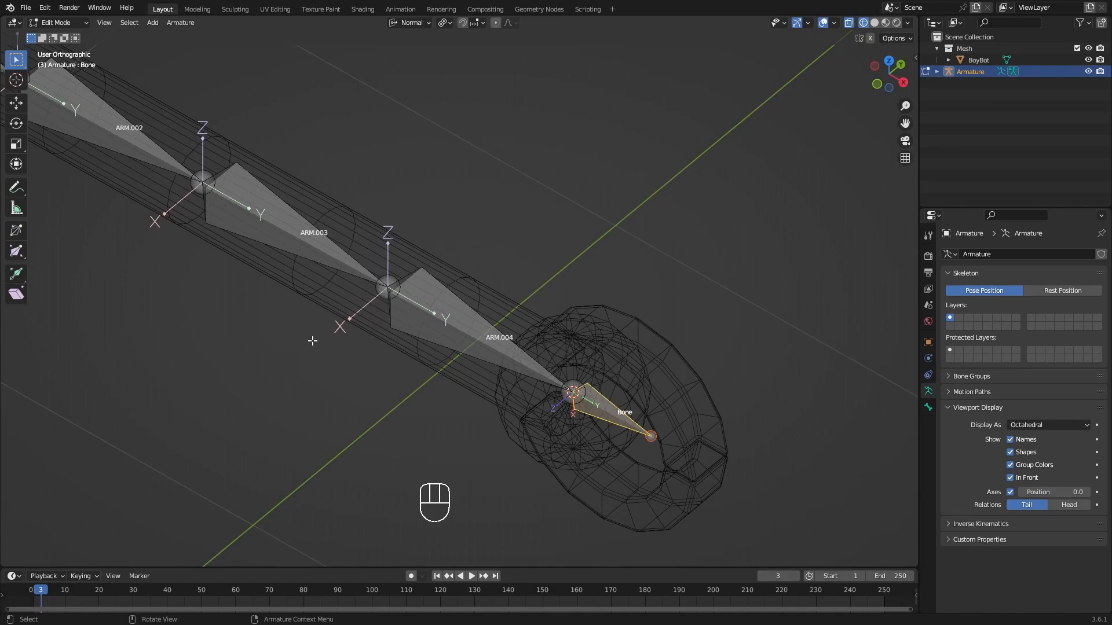
middle_click_drag(420, 310, 550, 318)
middle_click_drag(653, 323, 595, 308, "shift")
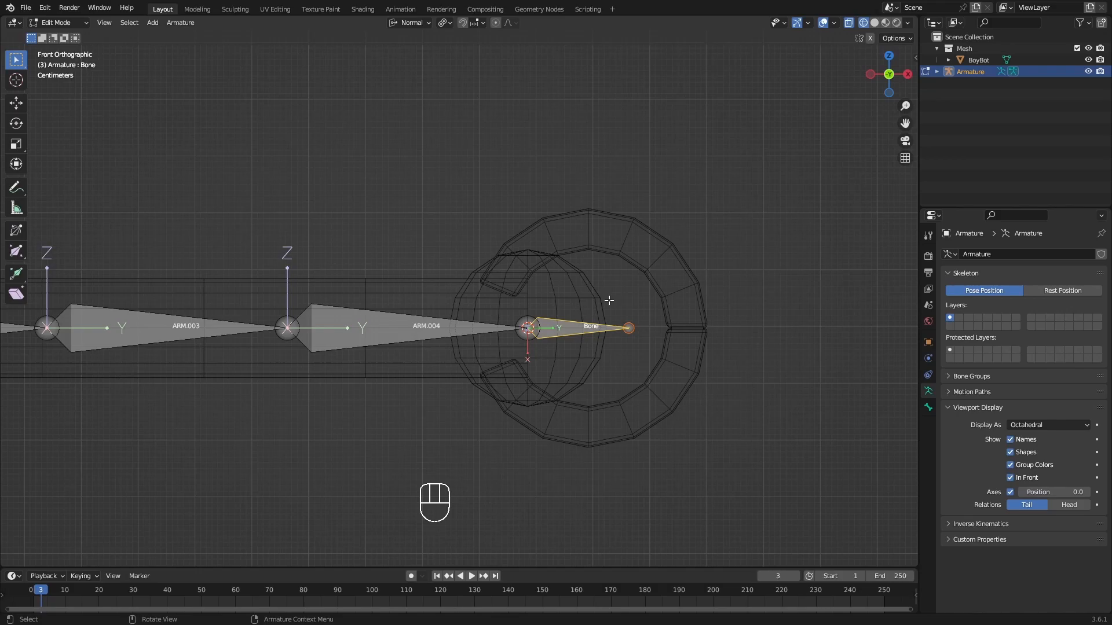
middle_click_drag(531, 269, 542, 300)
left_click(428, 258)
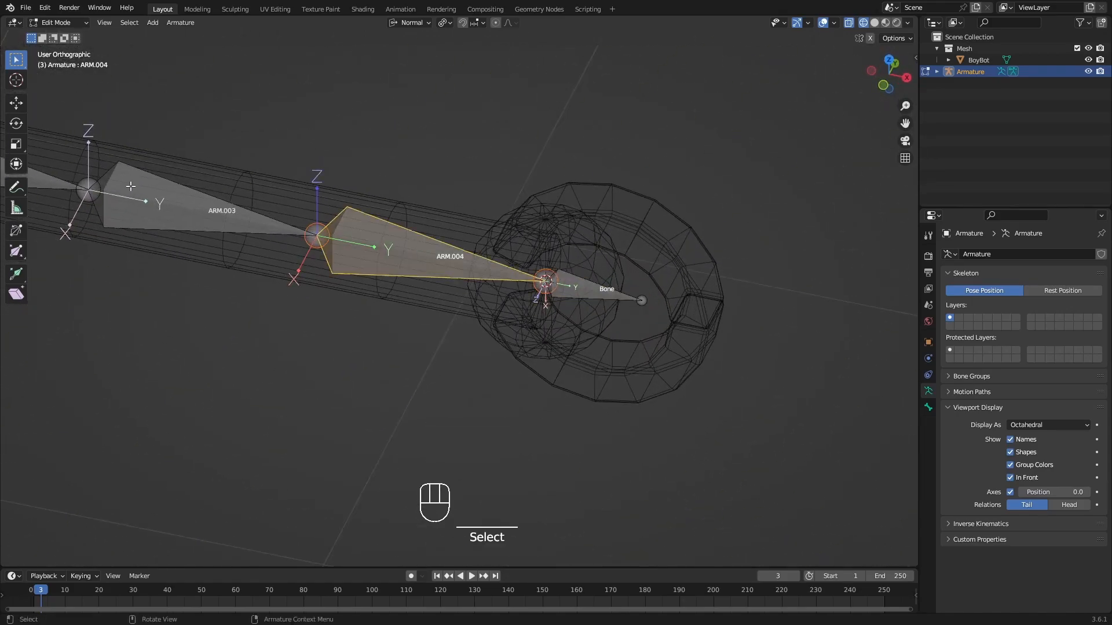
middle_click_drag(430, 248, 609, 302, "shift")
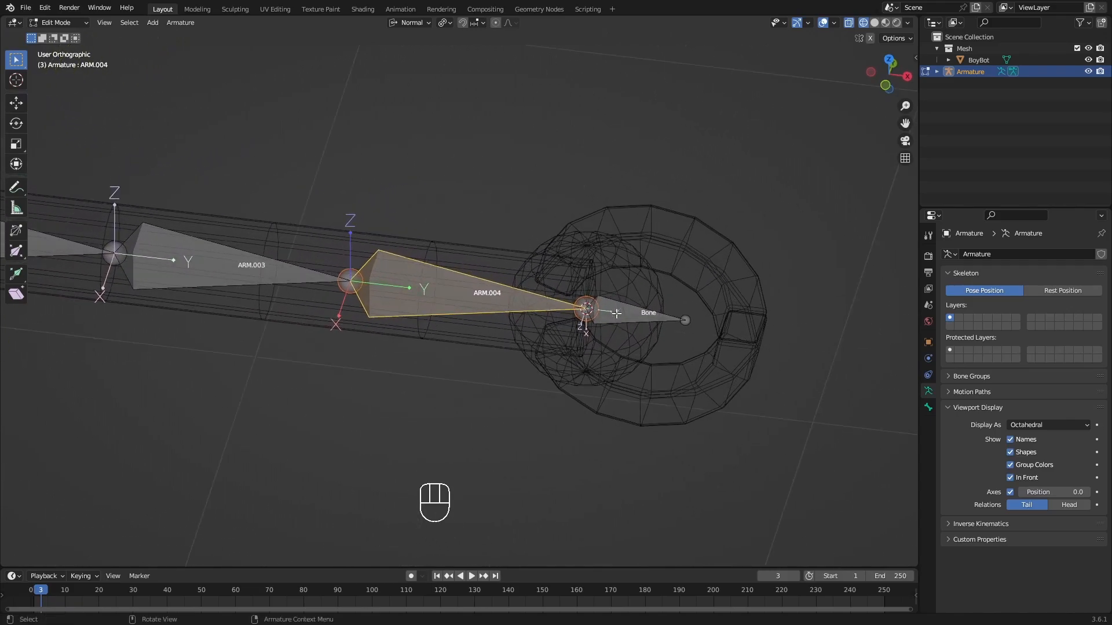
- Align the new hand bone to ARM.004, with ARM.004 as the active bone
left_click(616, 314)
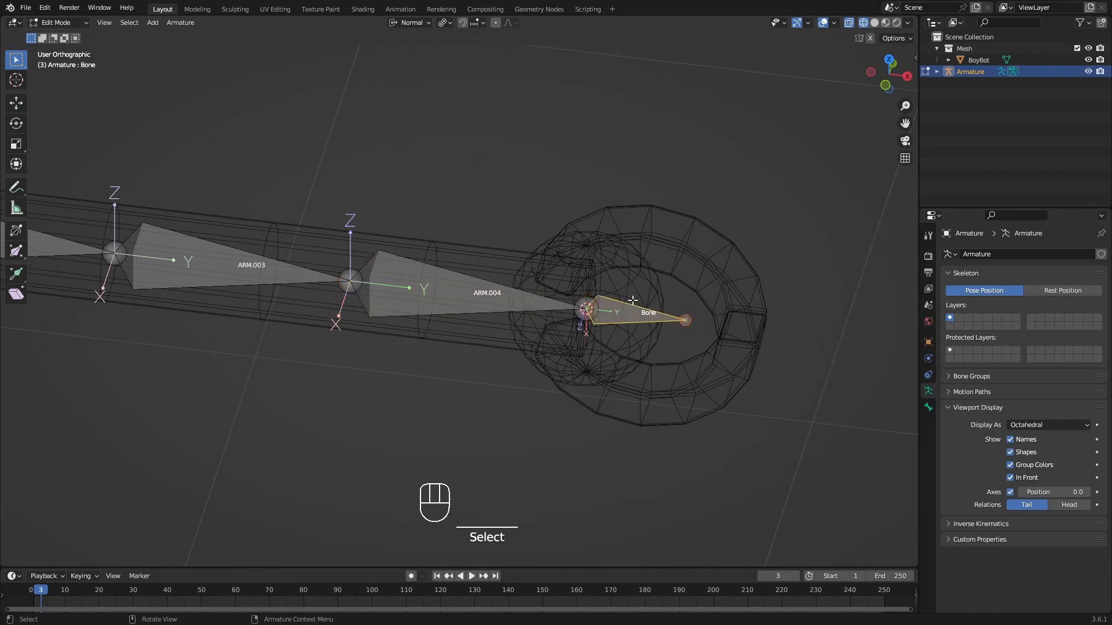
left_click(483, 297, "shift")
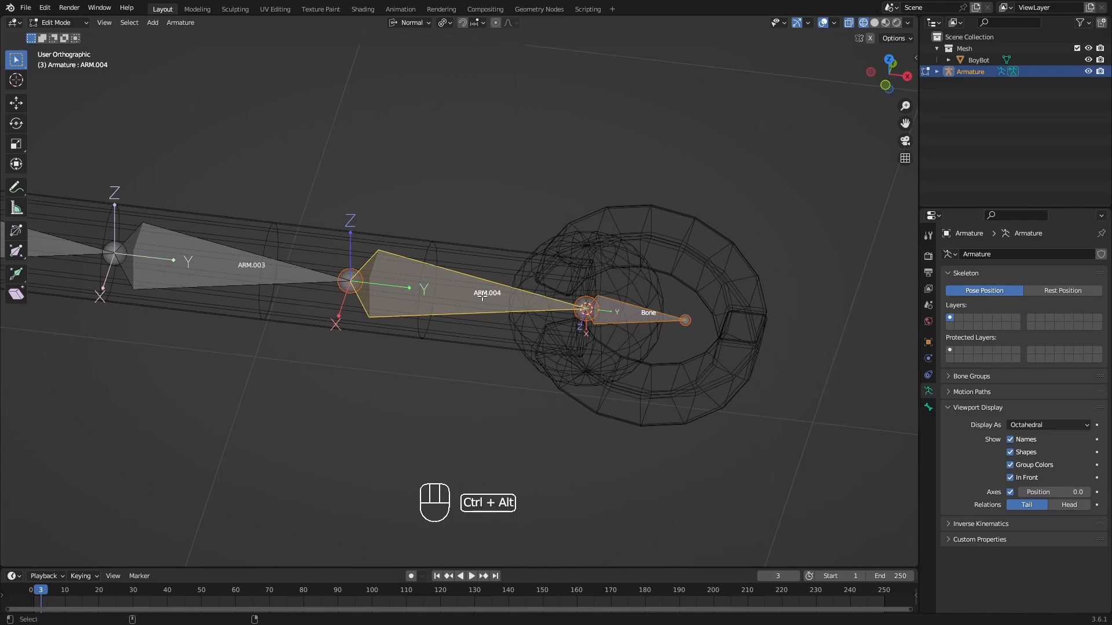
key("ctrl+alt+a")
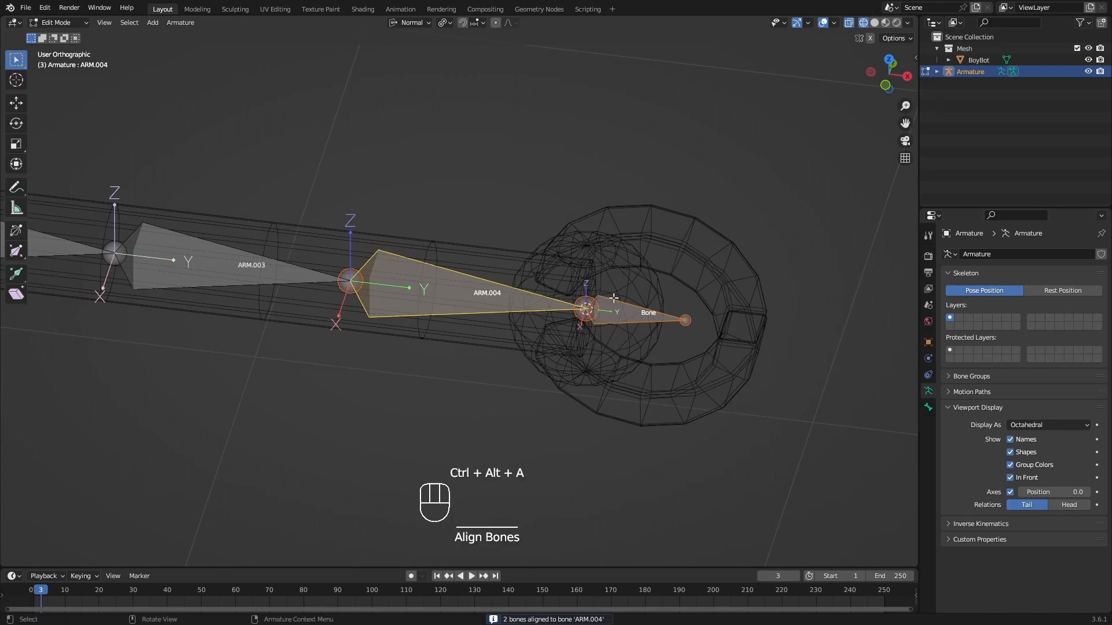
middle_click_drag(631, 334, 462, 302)
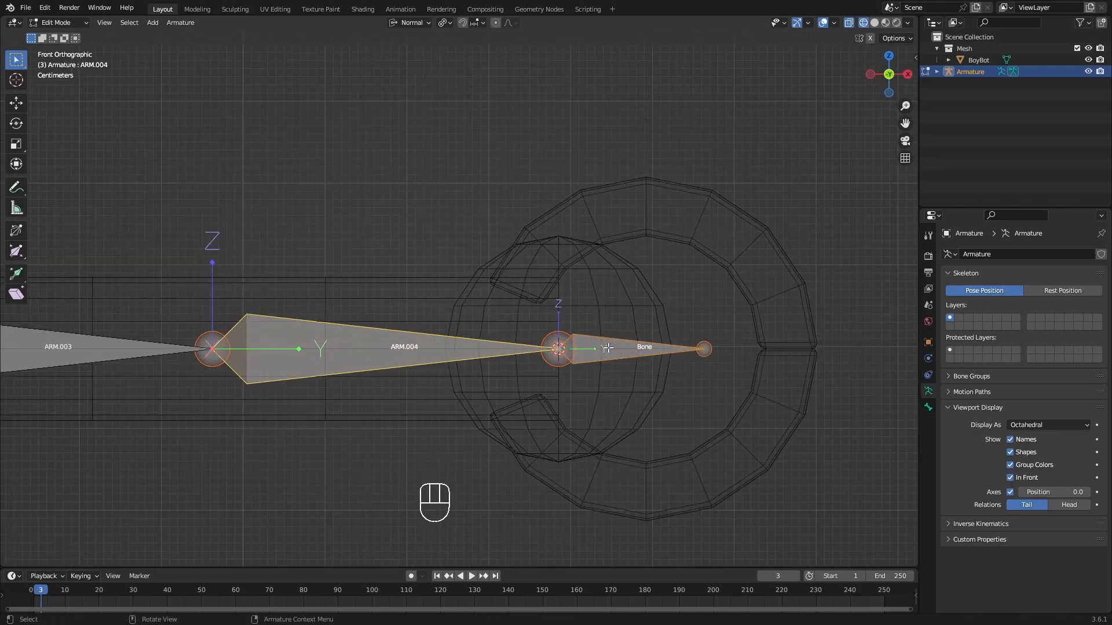
- Select only the small bone inside the hand and rename it HAND
left_click(292, 338)
middle_click_drag(612, 348, 641, 359, "shift")
left_click(591, 328)
key("F2")
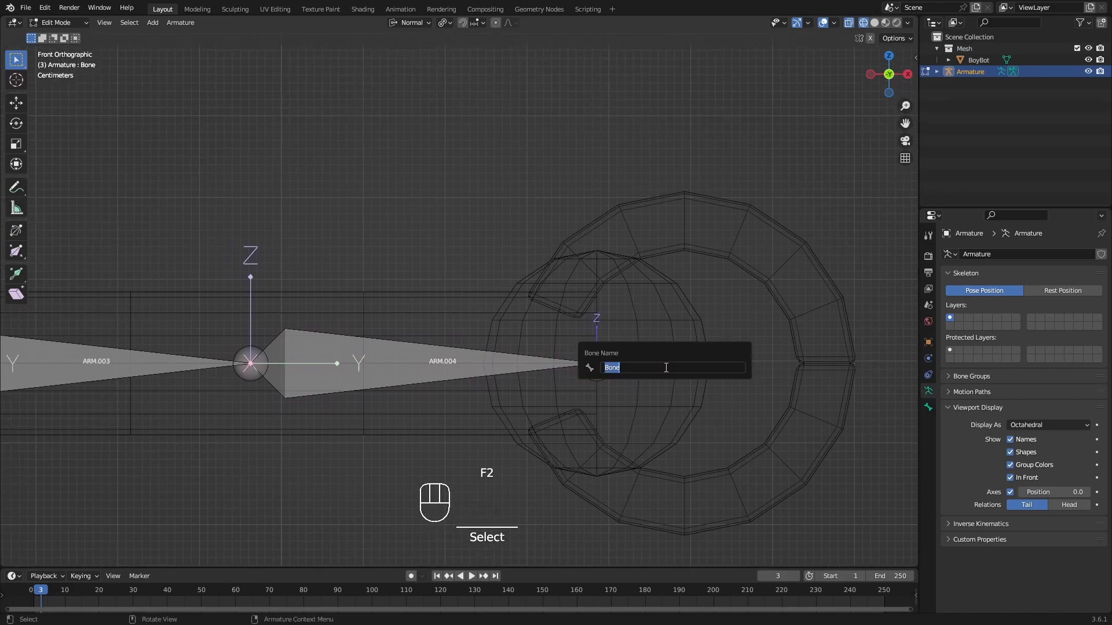
type("H")
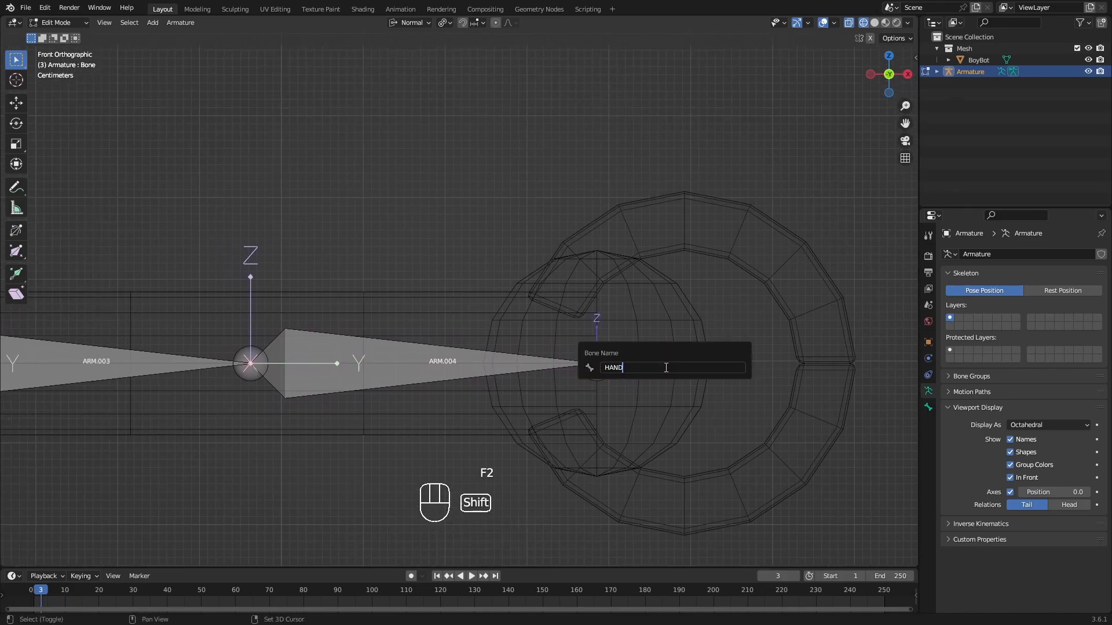
type("AND")
key("Return")
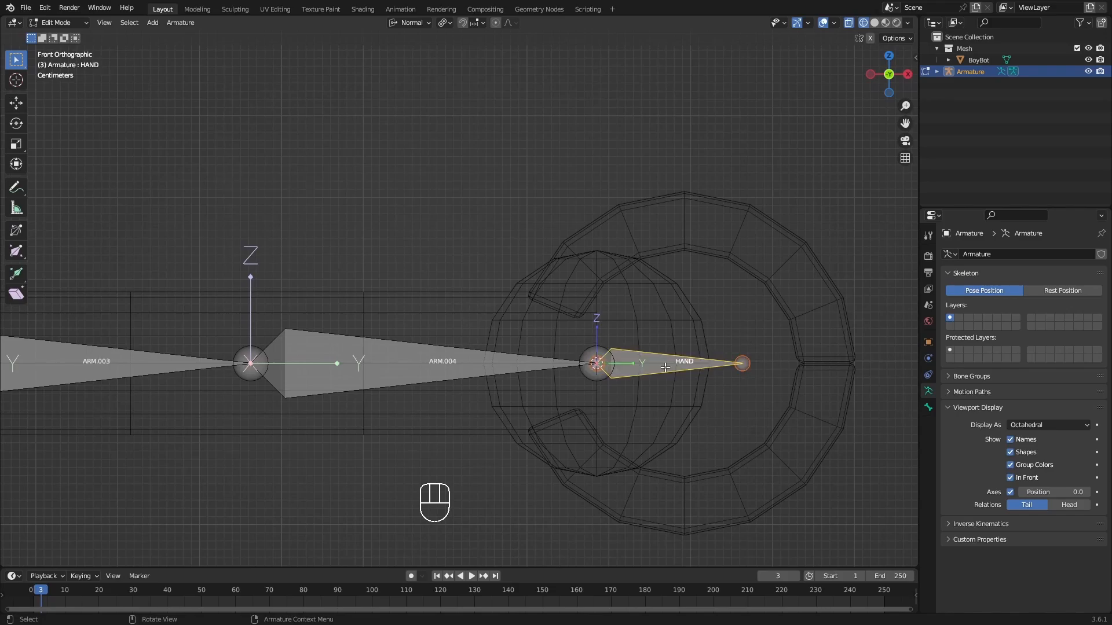
- Switch to Pose Mode and try moving the ROOT bone to test which bones follow, cancelling the move
scroll(665, 367, "down", 6)
middle_click_drag(315, 357, 533, 257, "shift")
scroll(555, 309, "down", 3)
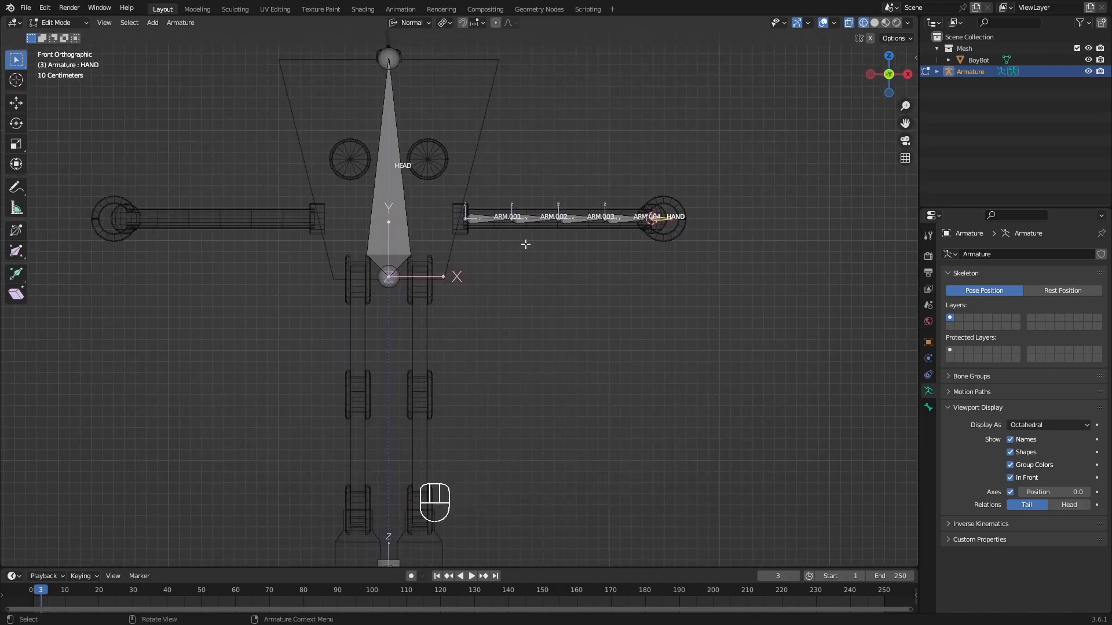
key("Tab")
left_click(529, 283)
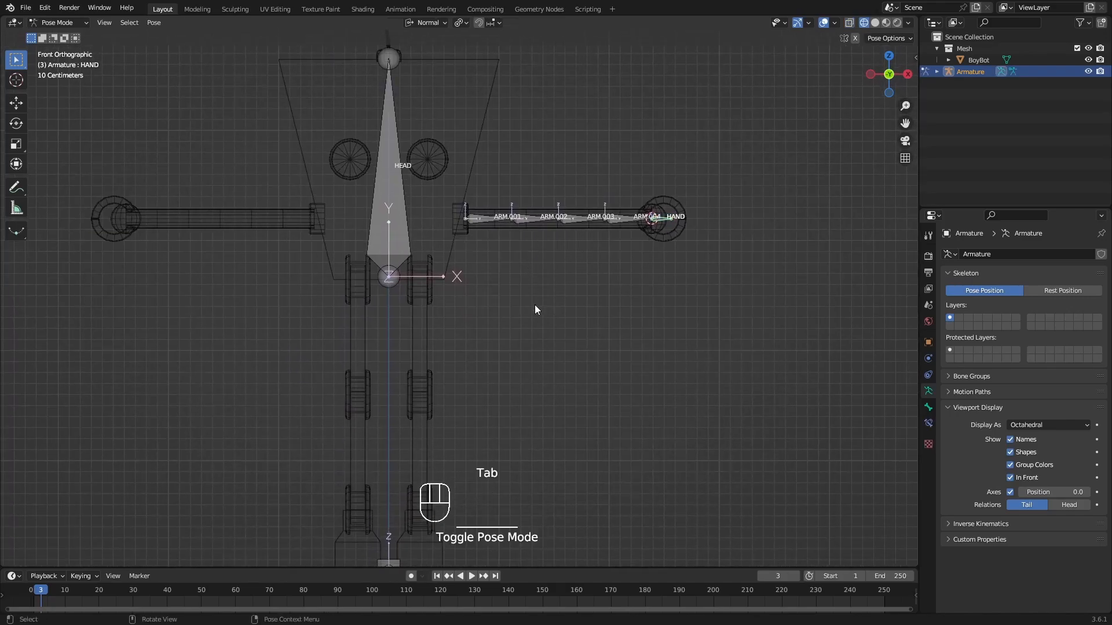
left_click(534, 318)
scroll(533, 326, "down", 1)
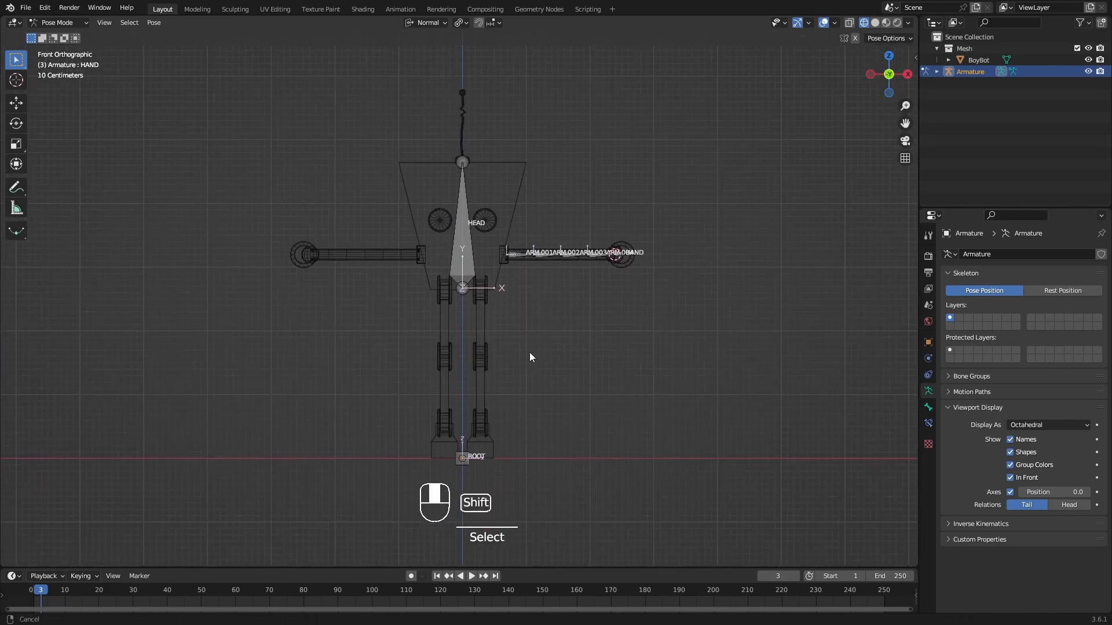
left_click(461, 450)
key("g")
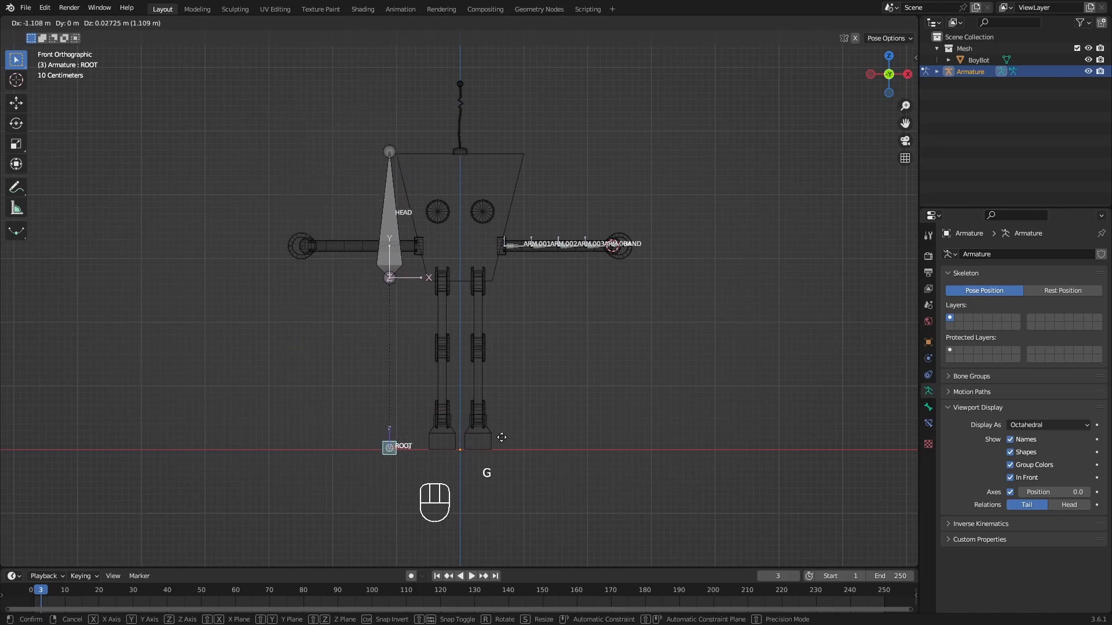
right_click(526, 287)
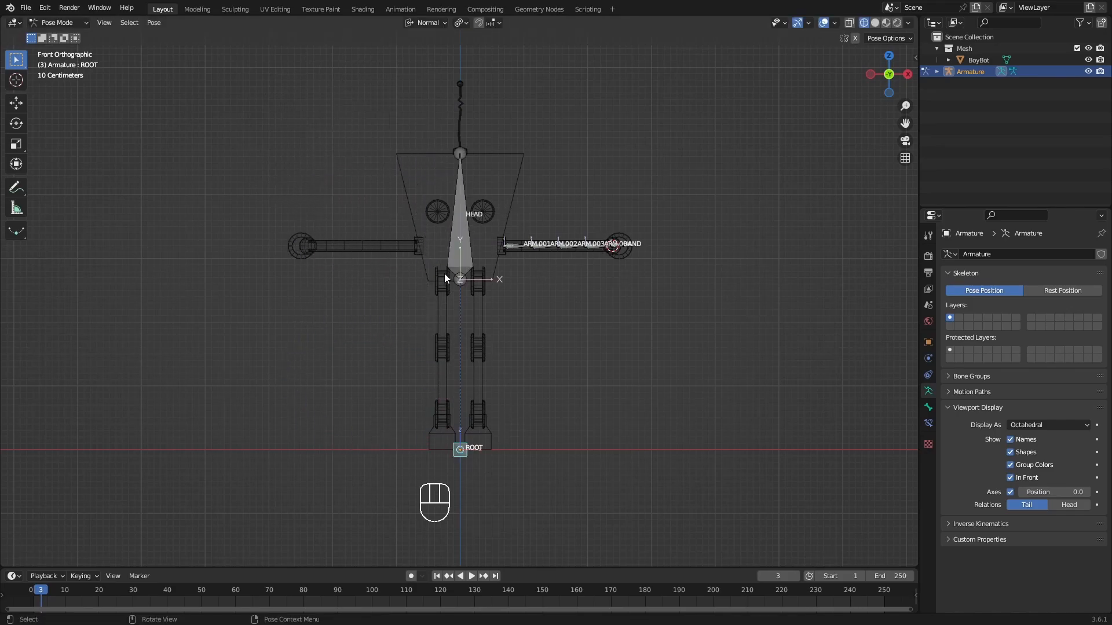
- Try moving the HEAD bone to test whether the arm bones follow it, cancelling each move
left_click(462, 232)
key("g")
right_click(537, 284)
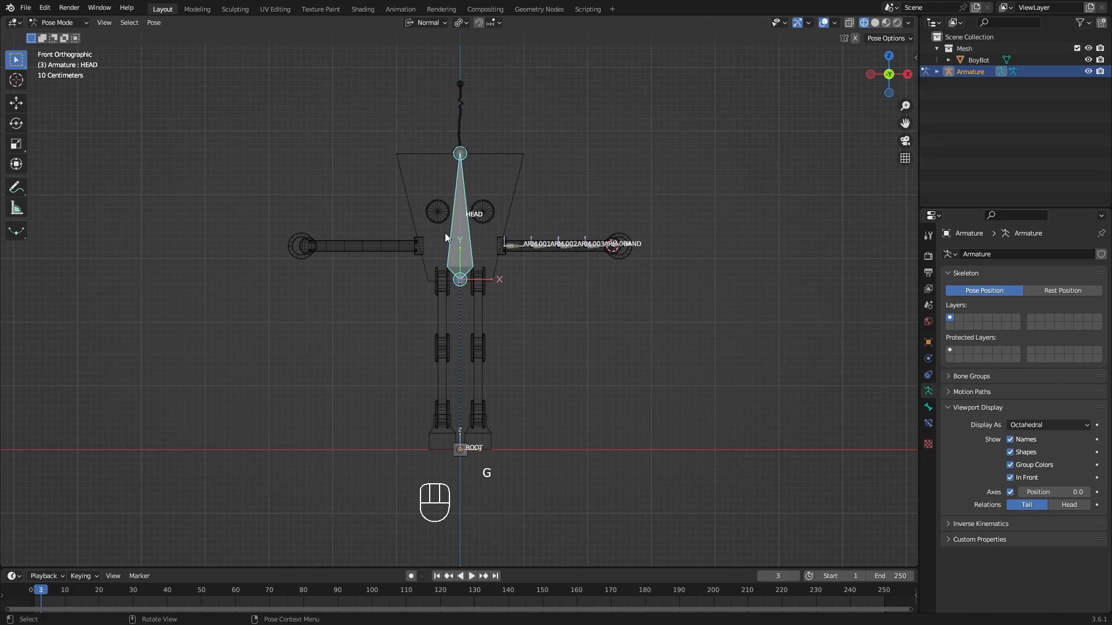
key("g")
right_click(541, 265)
mouse_move(526, 309)
middle_mouse_down()
mouse_move(466, 322)
mouse_move(529, 385)
mouse_move(519, 306)
middle_mouse_up()
middle_click_drag(552, 433, 600, 392)
scroll(558, 284, "up", 3)
middle_click_drag(559, 283, 474, 322, "alt")
- In Edit Mode, parent ARM.001 to the HEAD bone using Keep Offset
key("Tab")
scroll(516, 278, "up", 4)
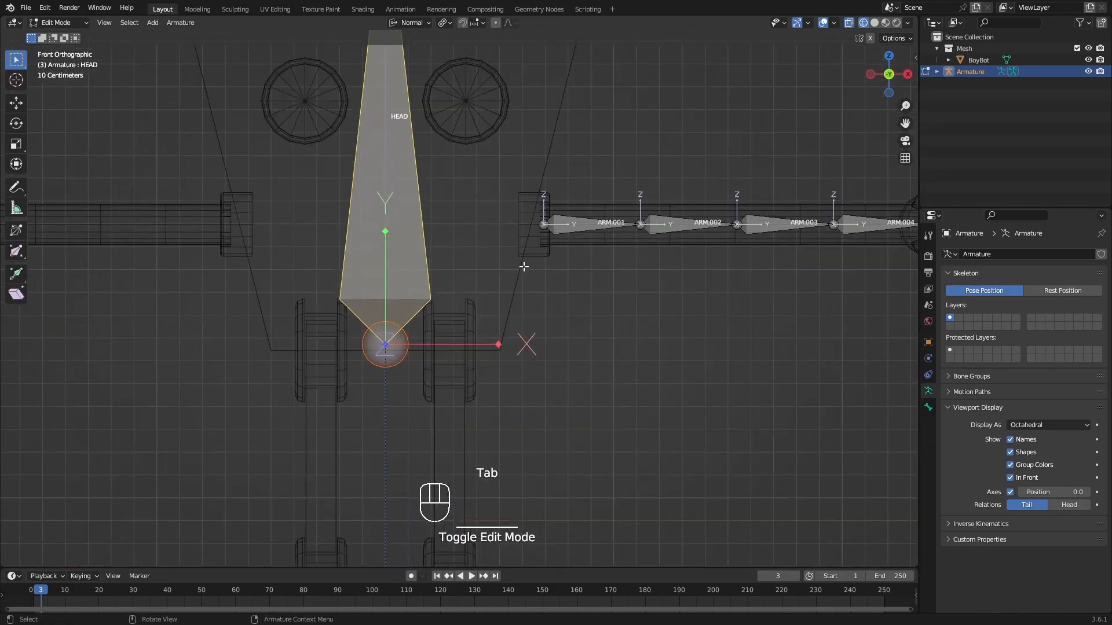
left_click(595, 224)
middle_click_drag(594, 226, 591, 371, "shift")
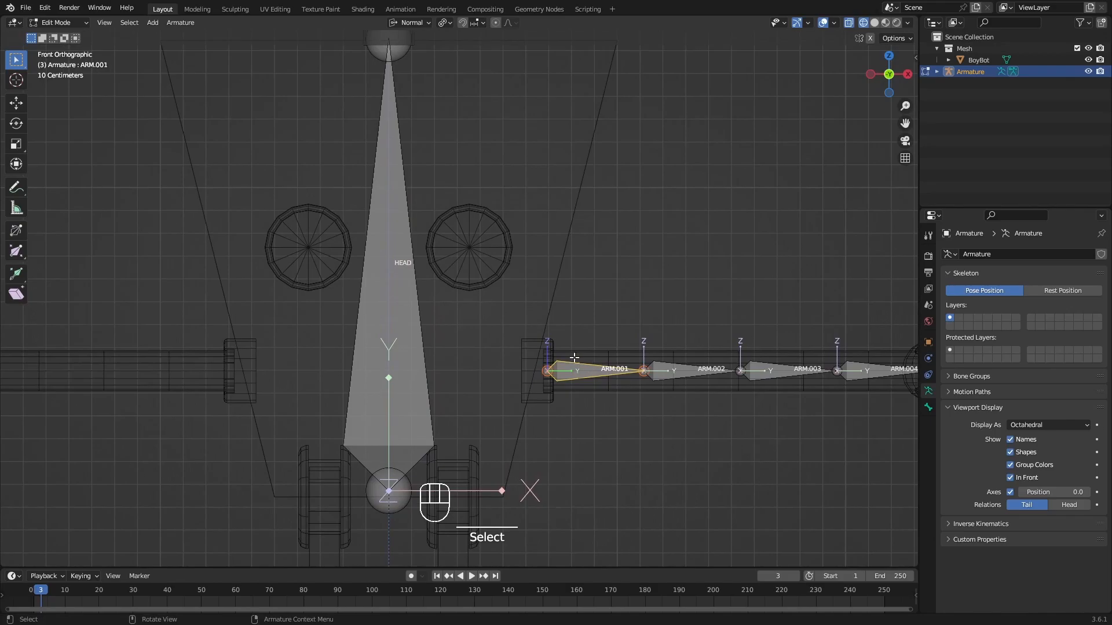
scroll(577, 349, "down", 3)
middle_click_drag(582, 329, 606, 355, "shift")
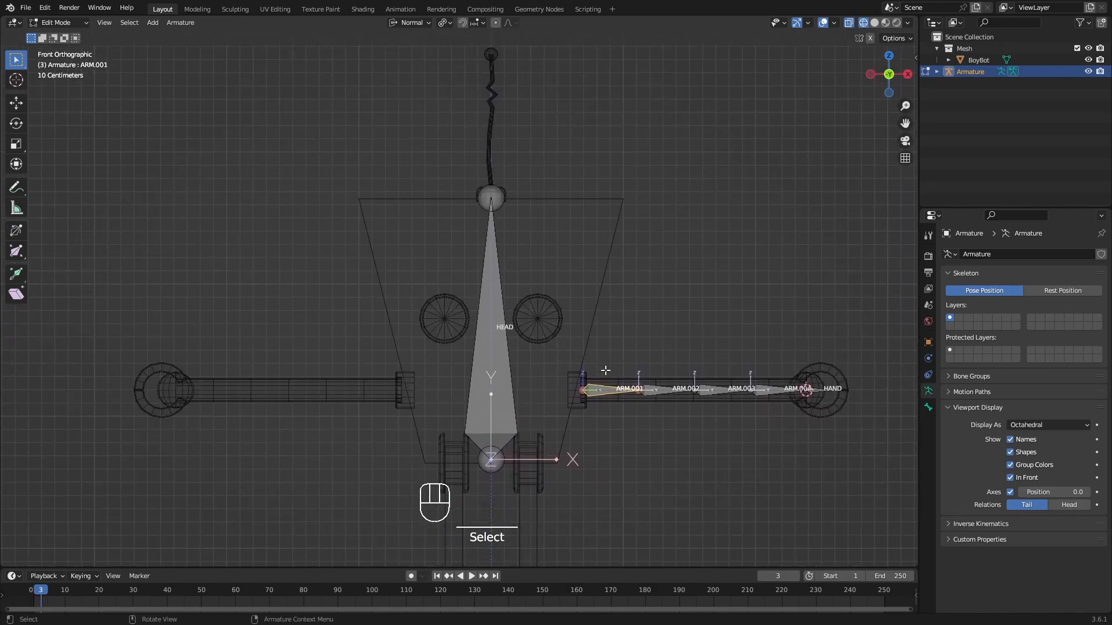
left_click(485, 353)
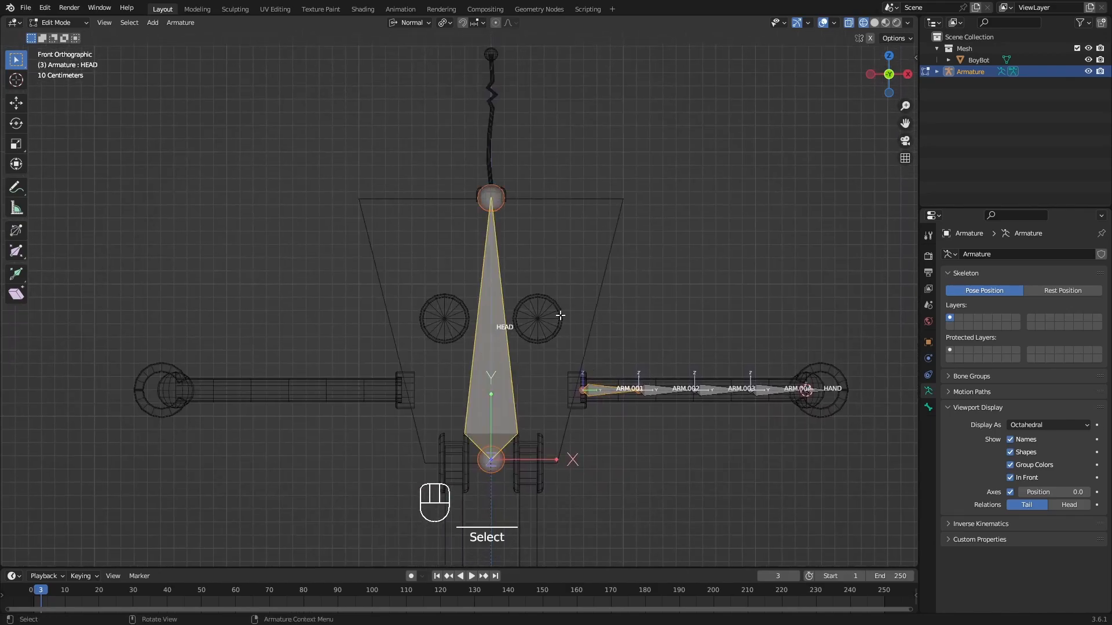
key("ctrl+p")
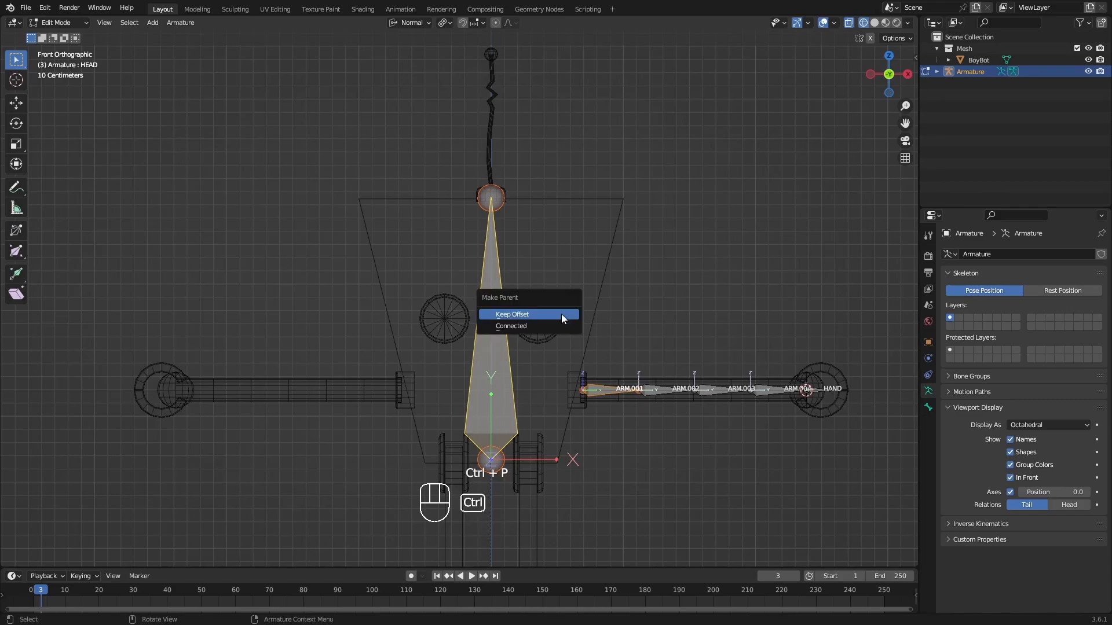
left_click(562, 313)
- Switch to Pose Mode and try moving the ROOT bone to test whether the arm chain and HAND follow, cancelling each move
scroll(562, 314, "down", 2)
middle_click_drag(586, 447, 561, 289, "shift")
key("Tab")
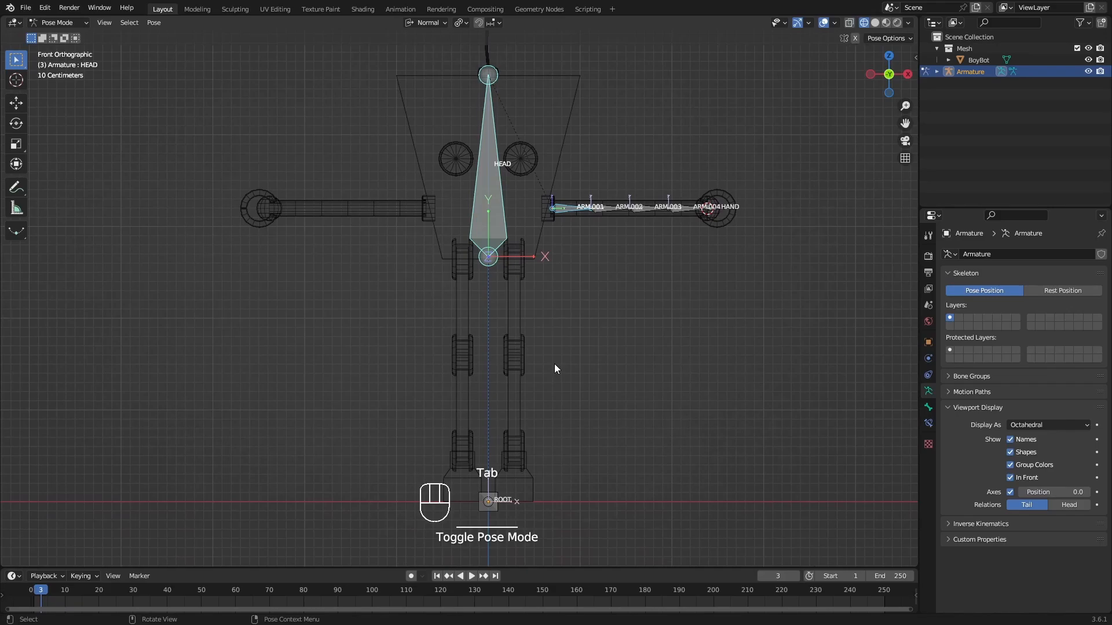
left_click(489, 499)
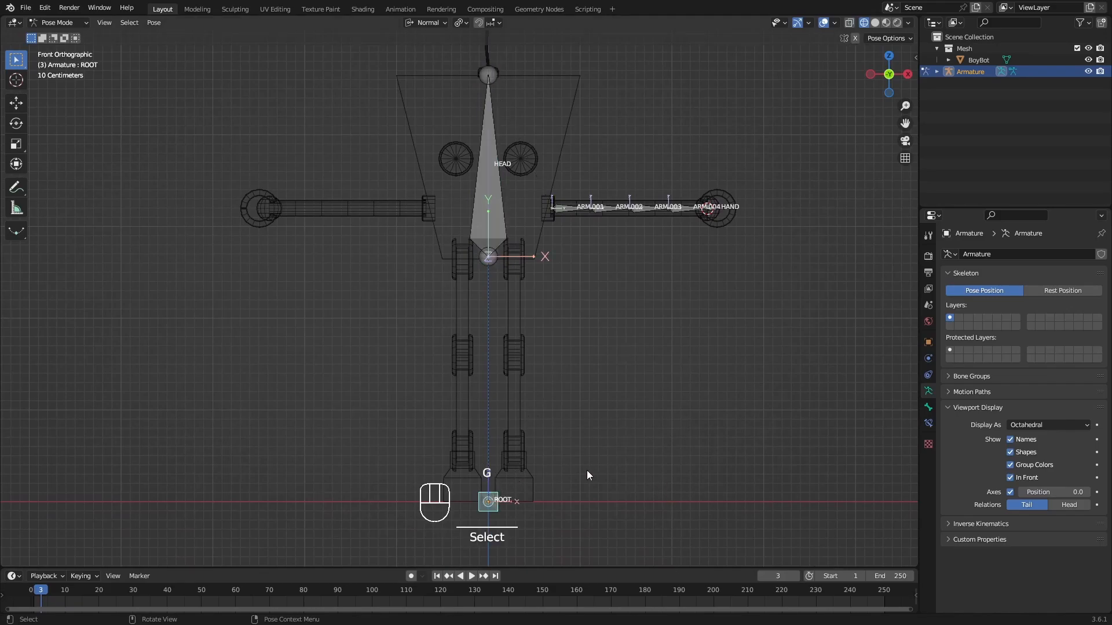
key("g")
key("g")
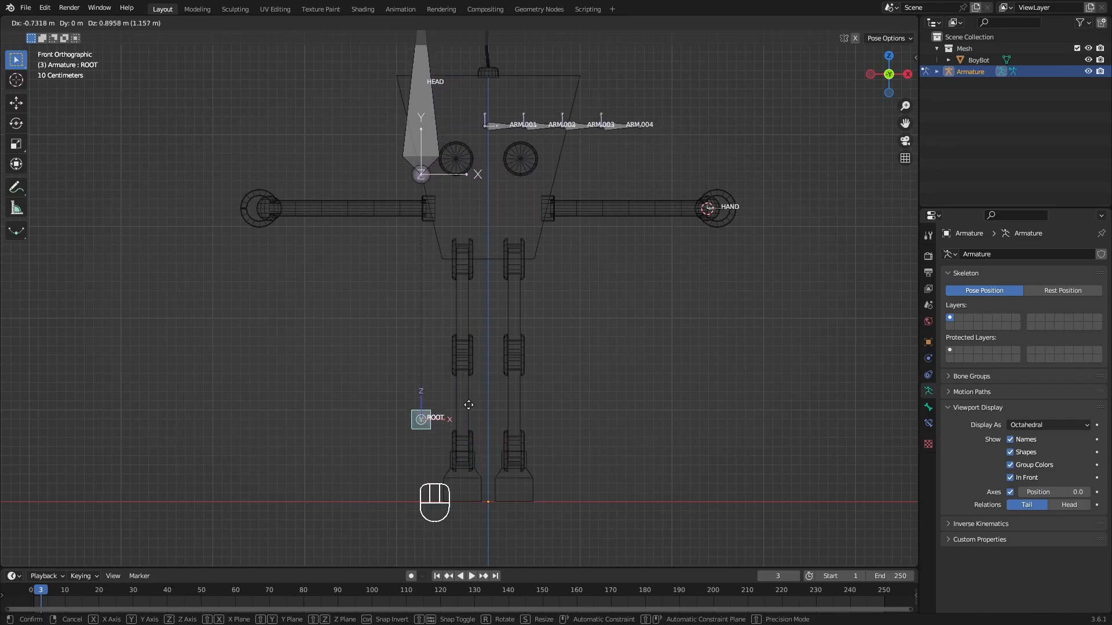
key("Escape")
scroll(724, 197, "up", 7)
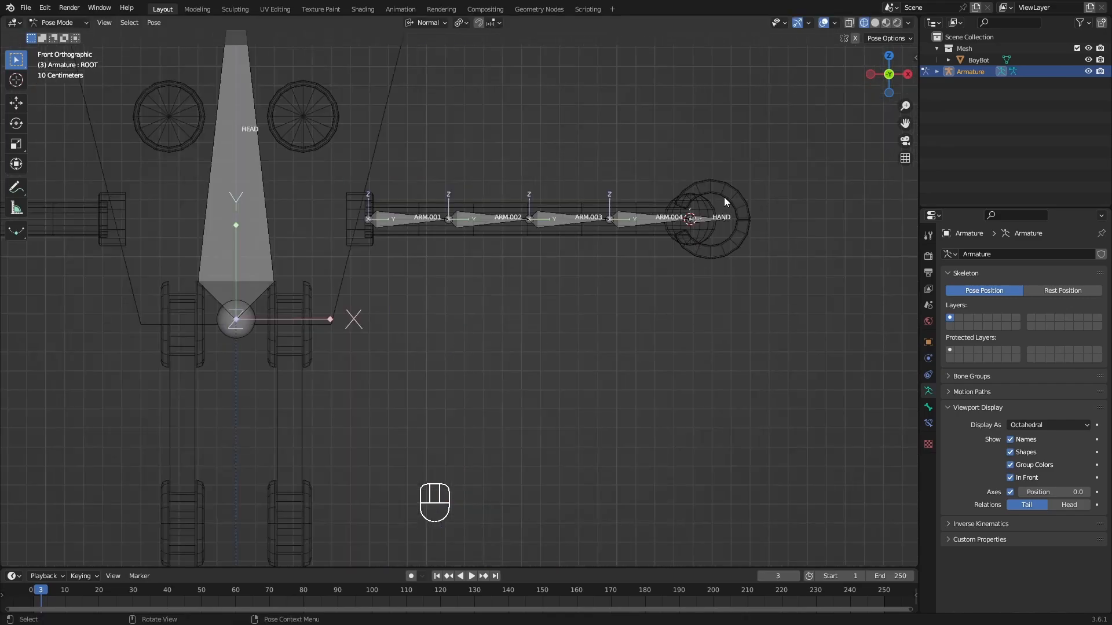
key("g")
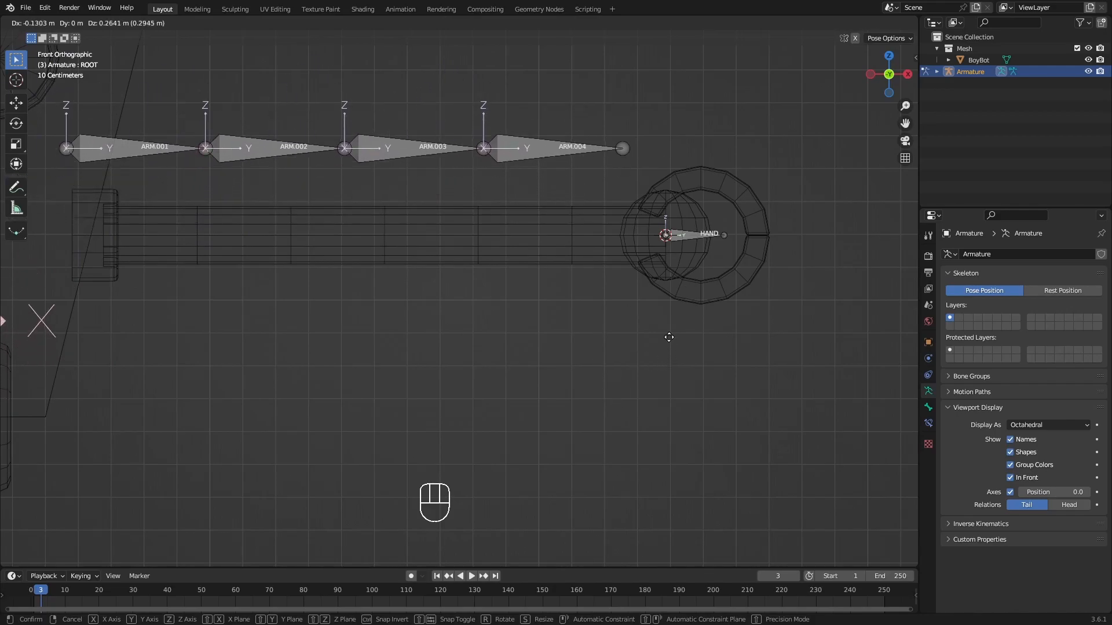
key("Escape")
scroll(666, 255, "down", 5)
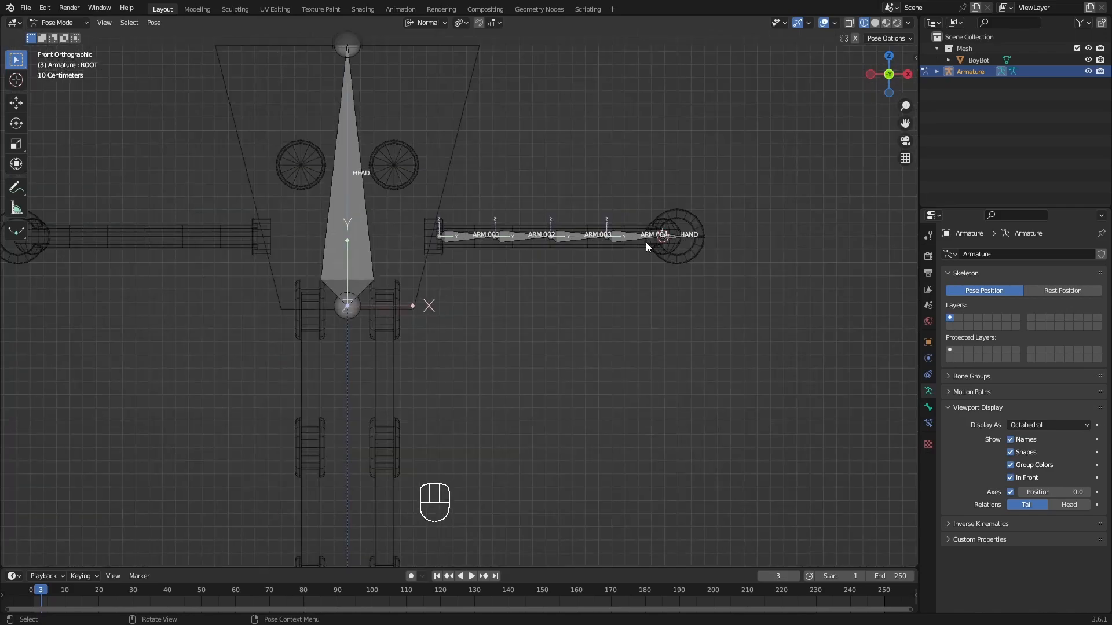
- Return to Edit Mode and parent the HAND bone to ARM.004 using the Connected option
key("Tab")
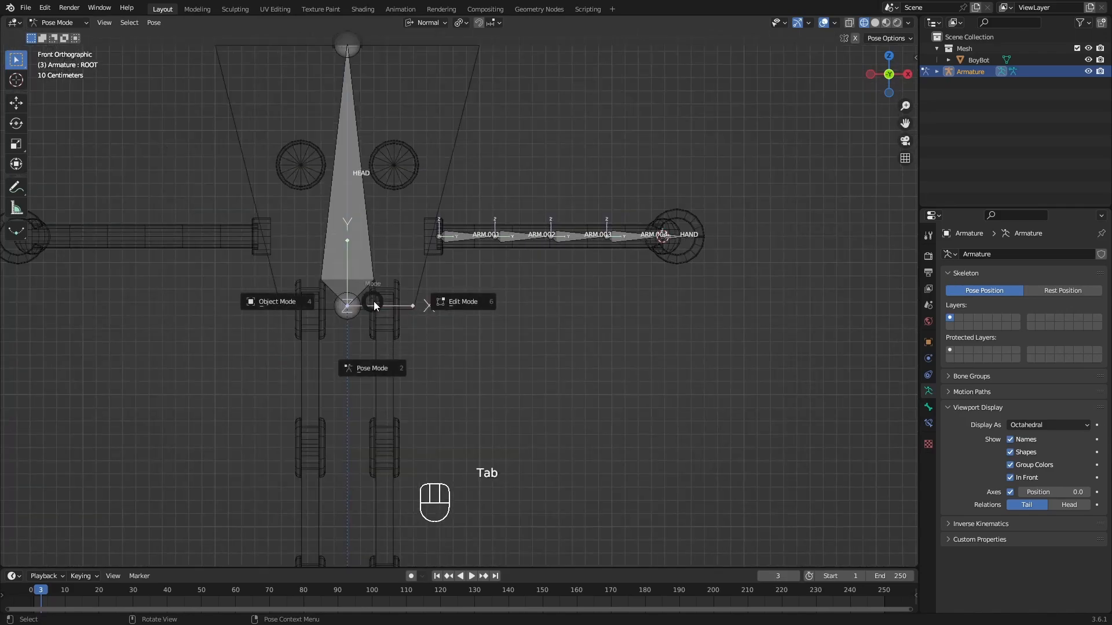
left_click(480, 301)
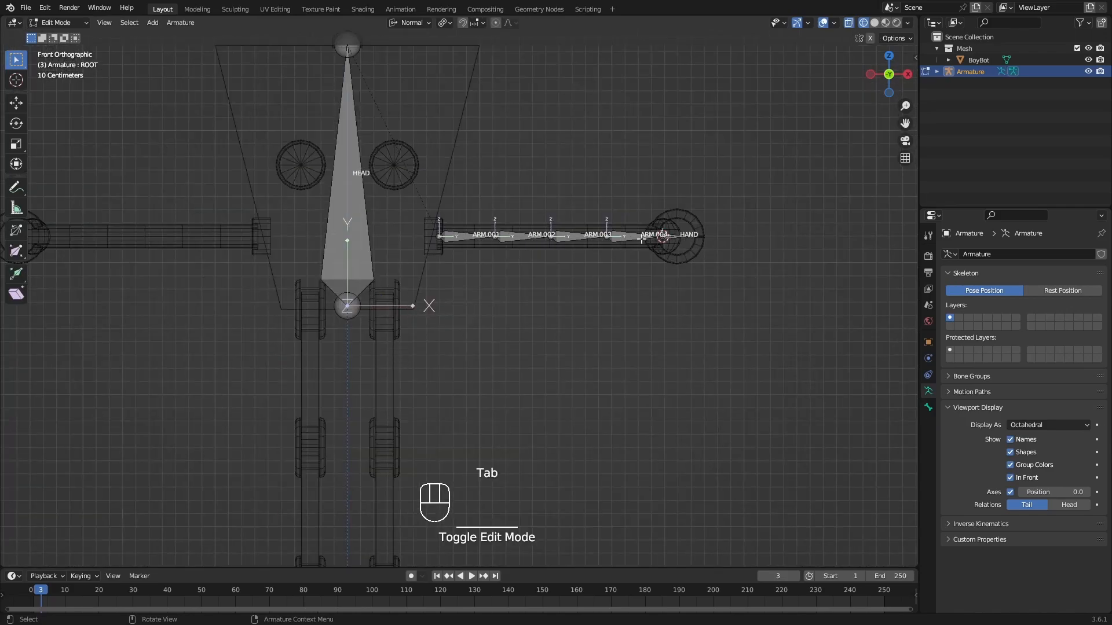
scroll(661, 237, "up", 10)
left_click(729, 268)
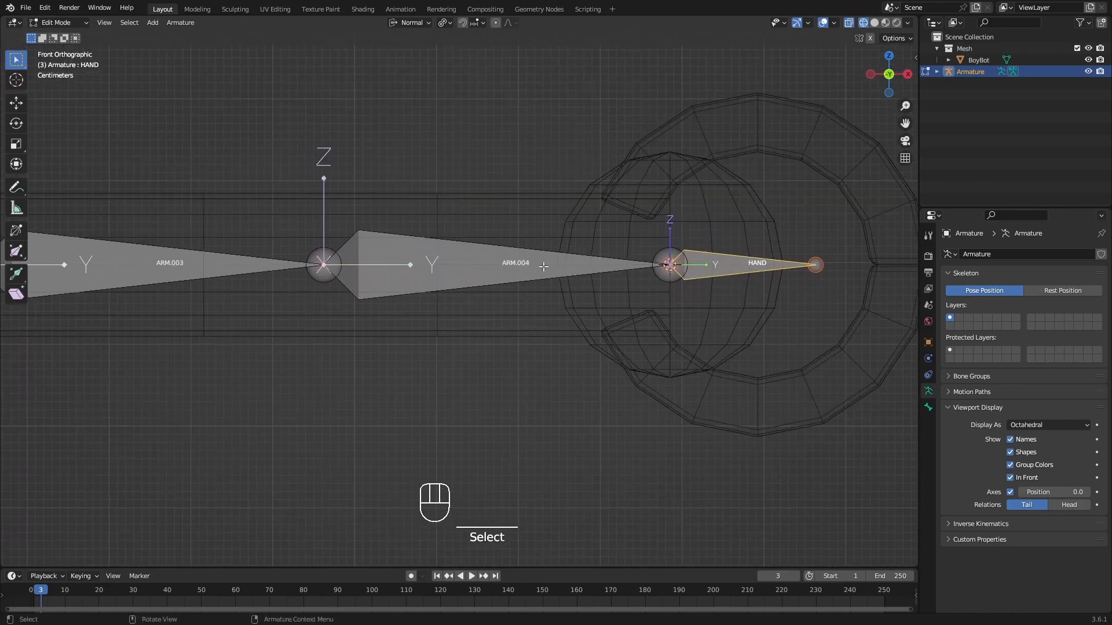
left_click(739, 268)
left_click(524, 271, "shift")
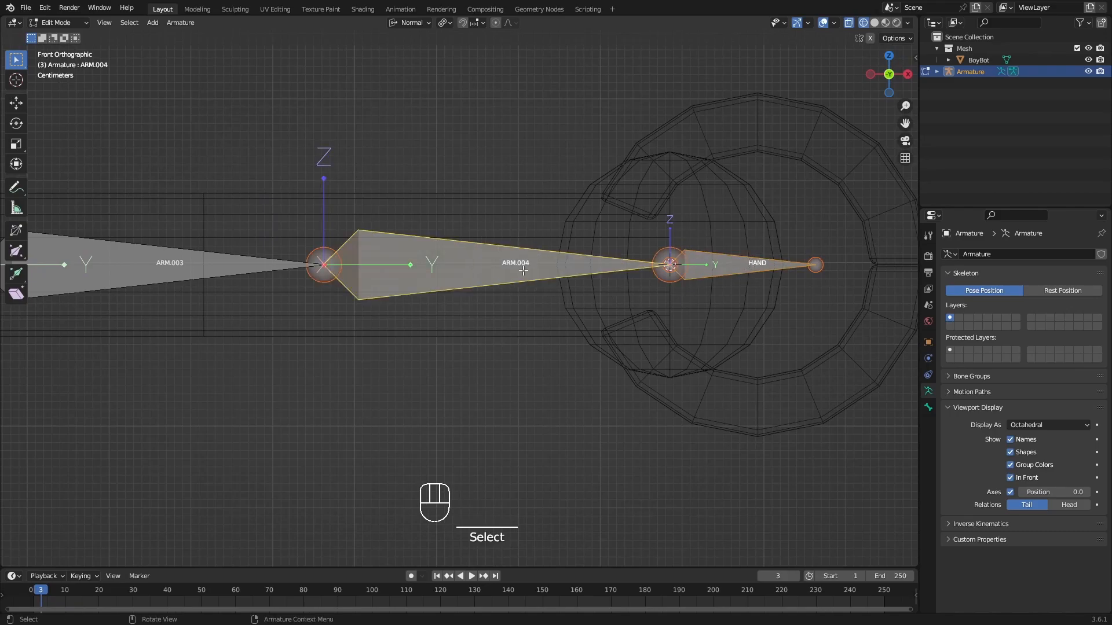
key("ctrl+p")
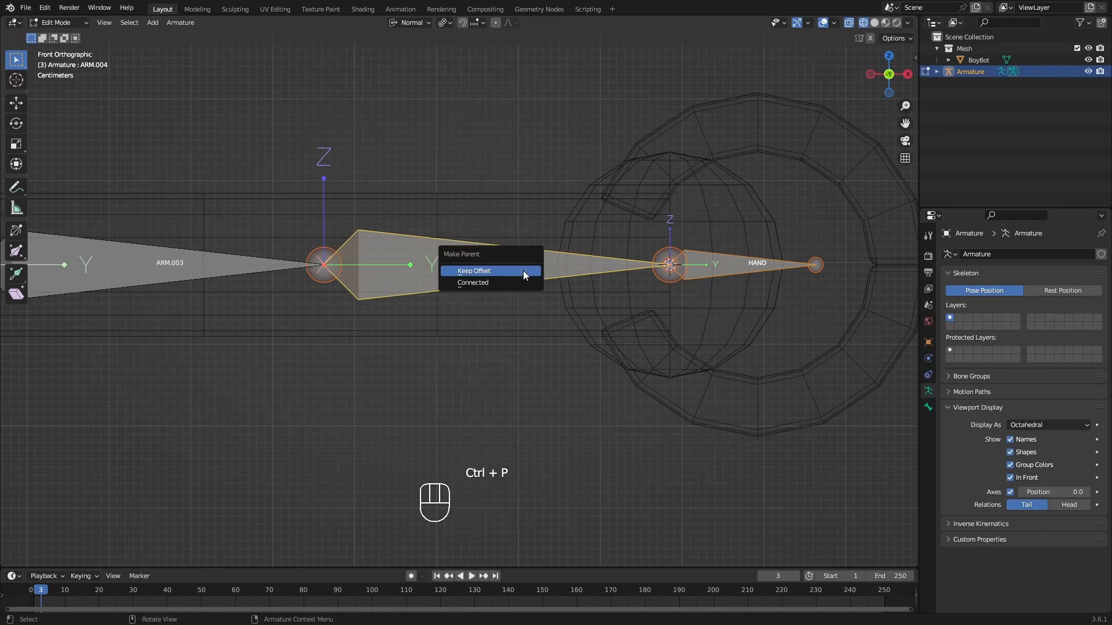
left_click(484, 283)
scroll(594, 283, "down", 10)
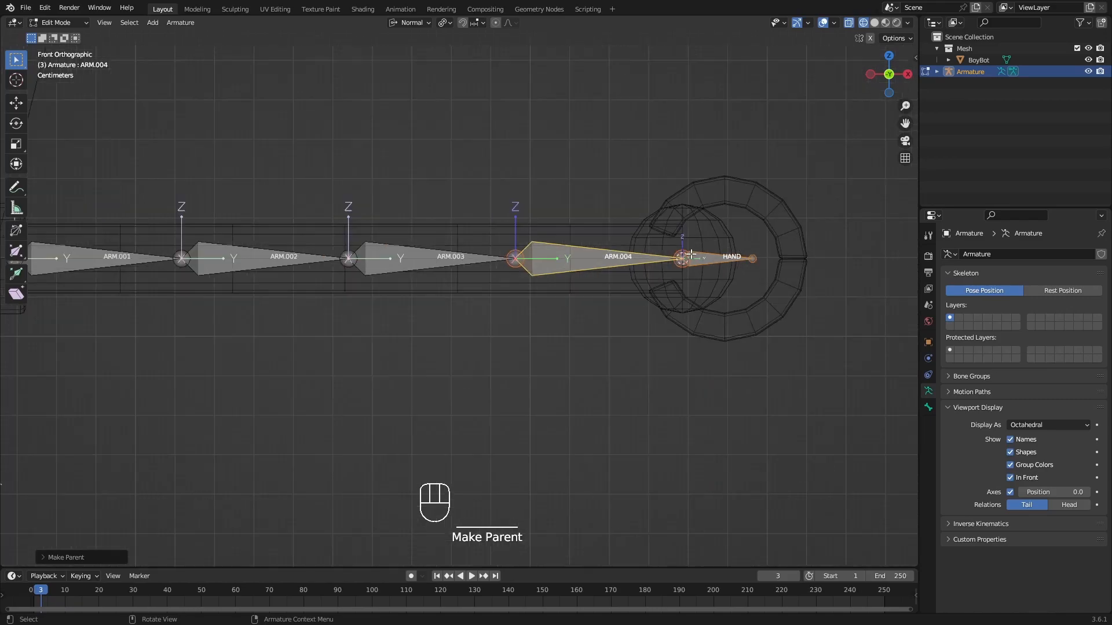
- Select the ROOT bone and test-move it in Pose Mode to check the whole hierarchy, cancelling the move
middle_click_drag(559, 214, 596, 216, "shift")
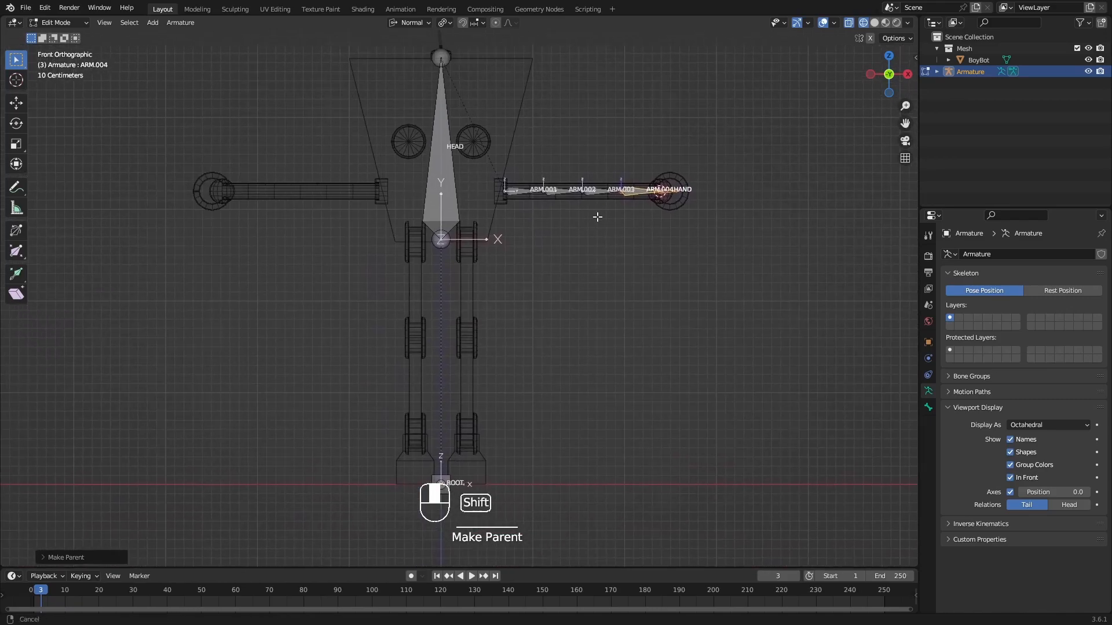
left_click(442, 481)
middle_click_drag(442, 480, 429, 449, "shift")
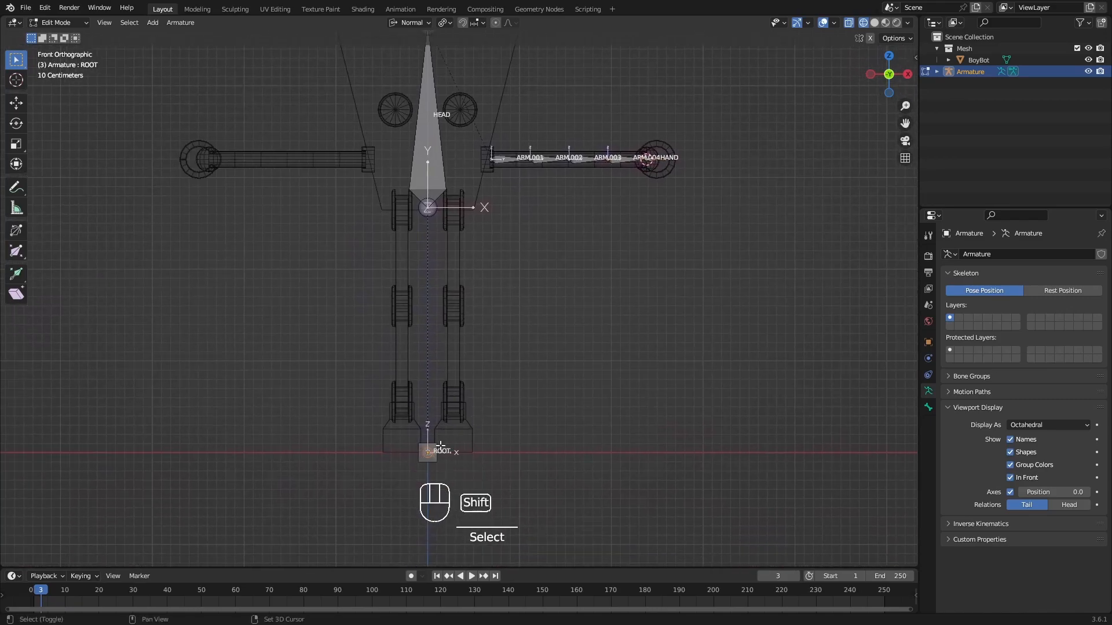
left_click(428, 452)
key("Tab")
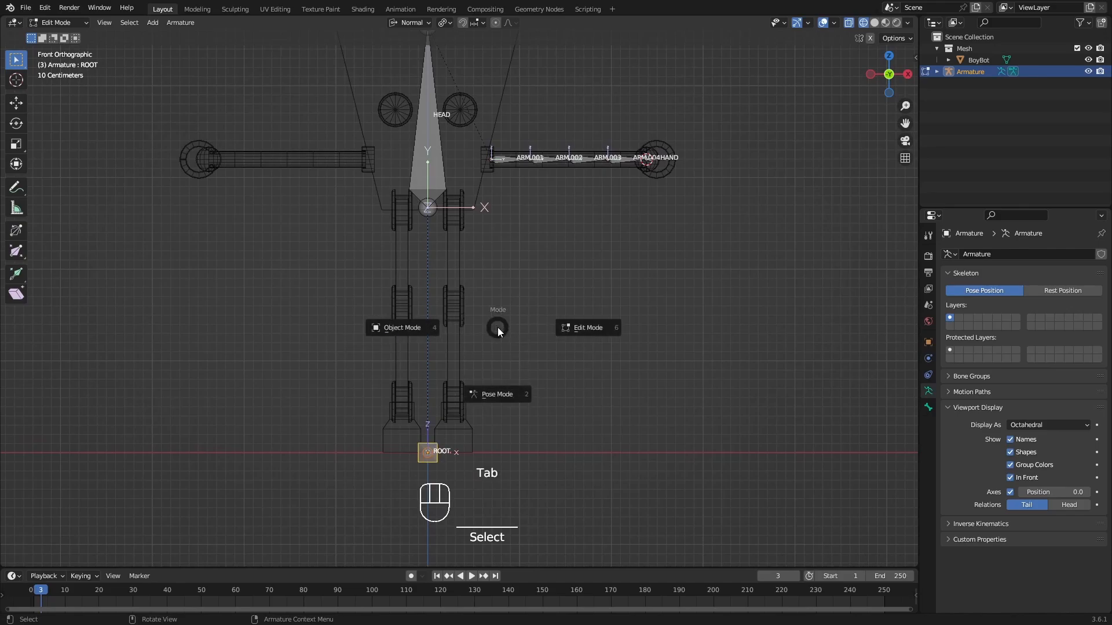
left_click(496, 395)
key("g")
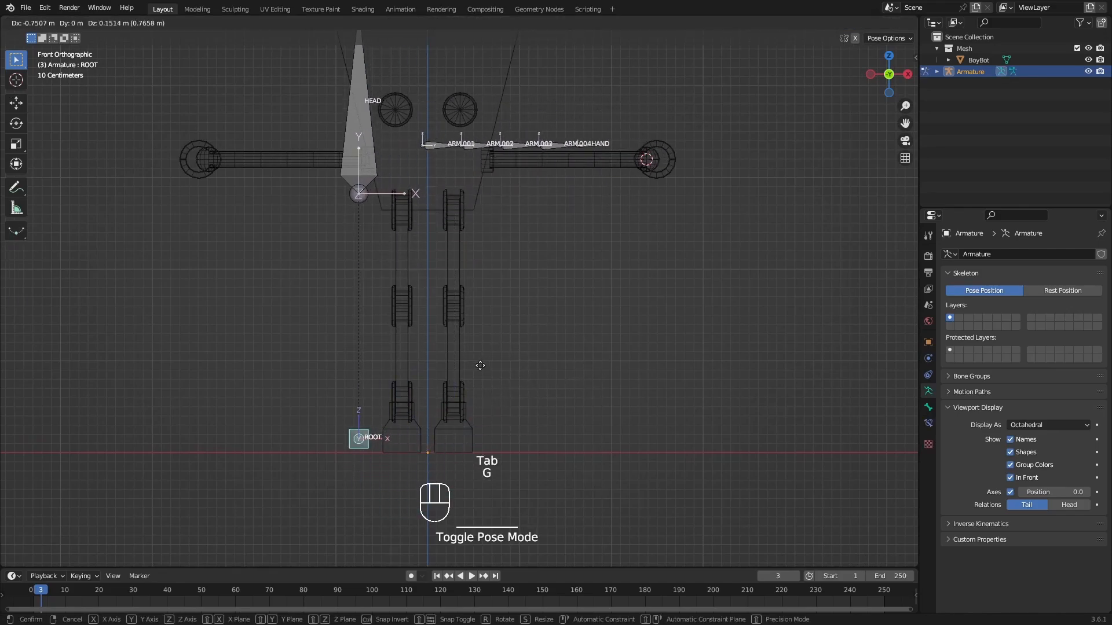
right_click(481, 365)
- Try moving the HEAD bone and ARM.001 in turn to test their child bones, cancelling both moves
middle_click_drag(515, 249, 509, 350, "shift")
left_click(429, 278)
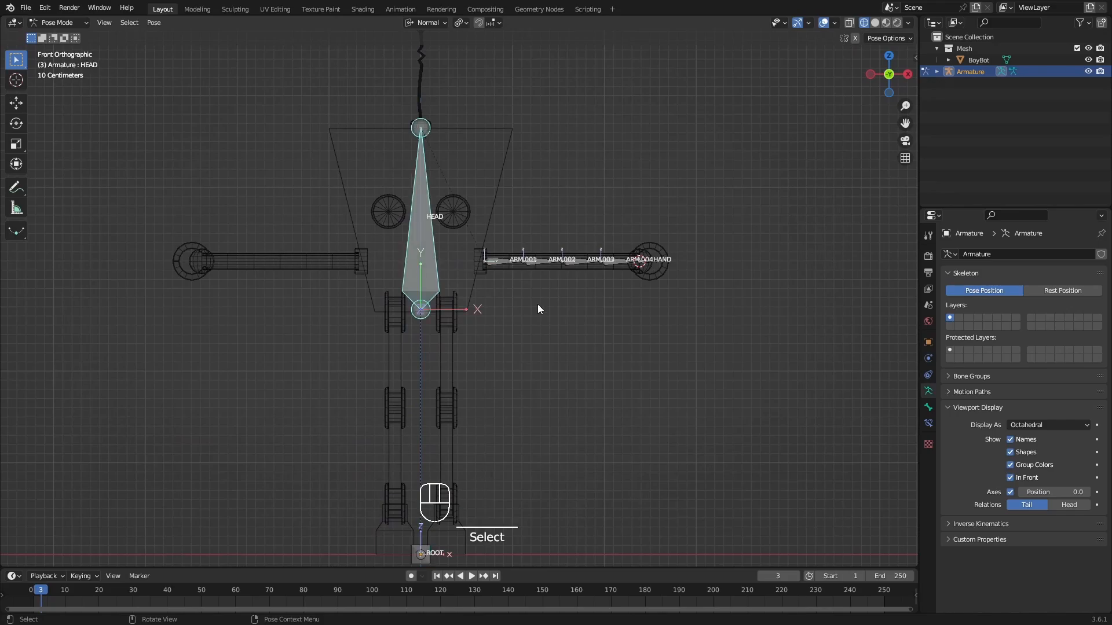
key("g")
right_click(494, 306)
left_click(503, 263)
key("g")
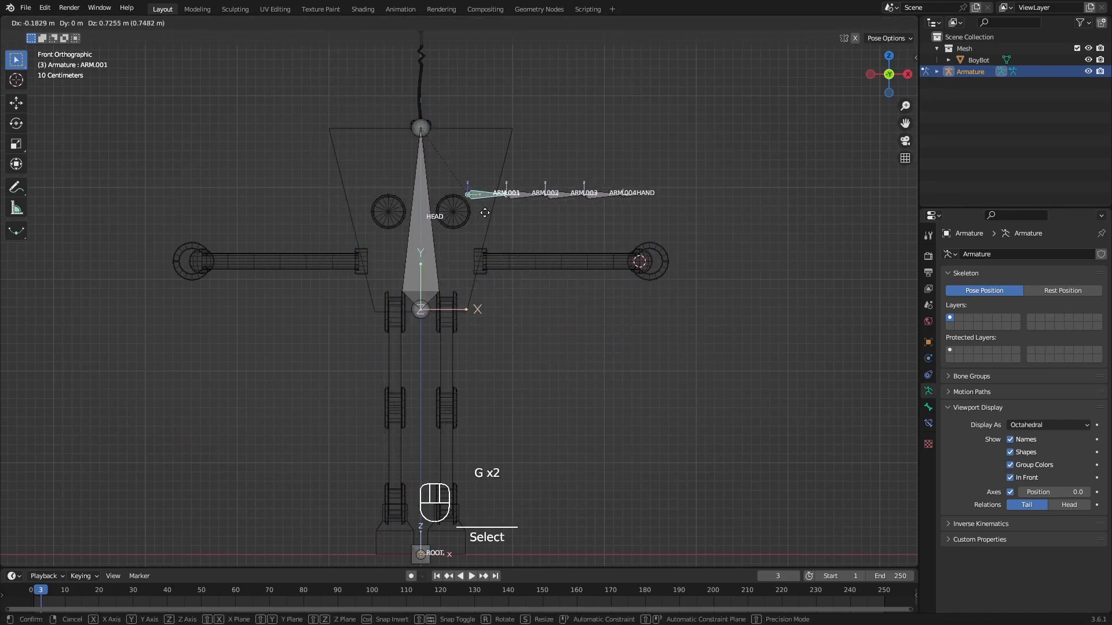
right_click(485, 213)
- Return the armature to Edit Mode to work around the joint between ARM.004 and HAND
scroll(637, 263, "up", 6)
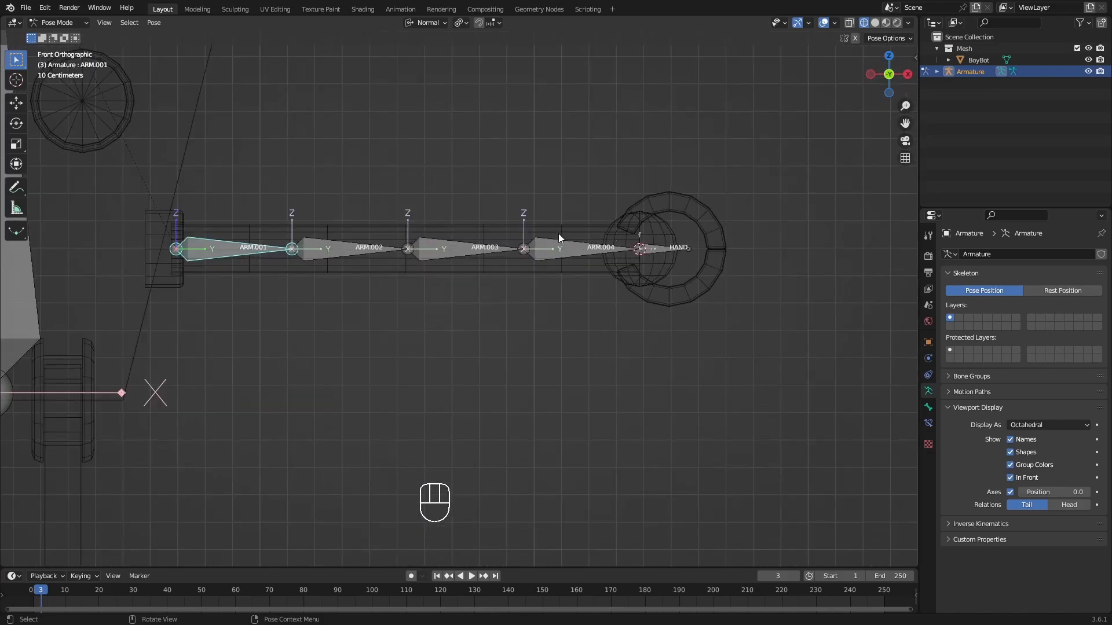
scroll(688, 253, "down", 1)
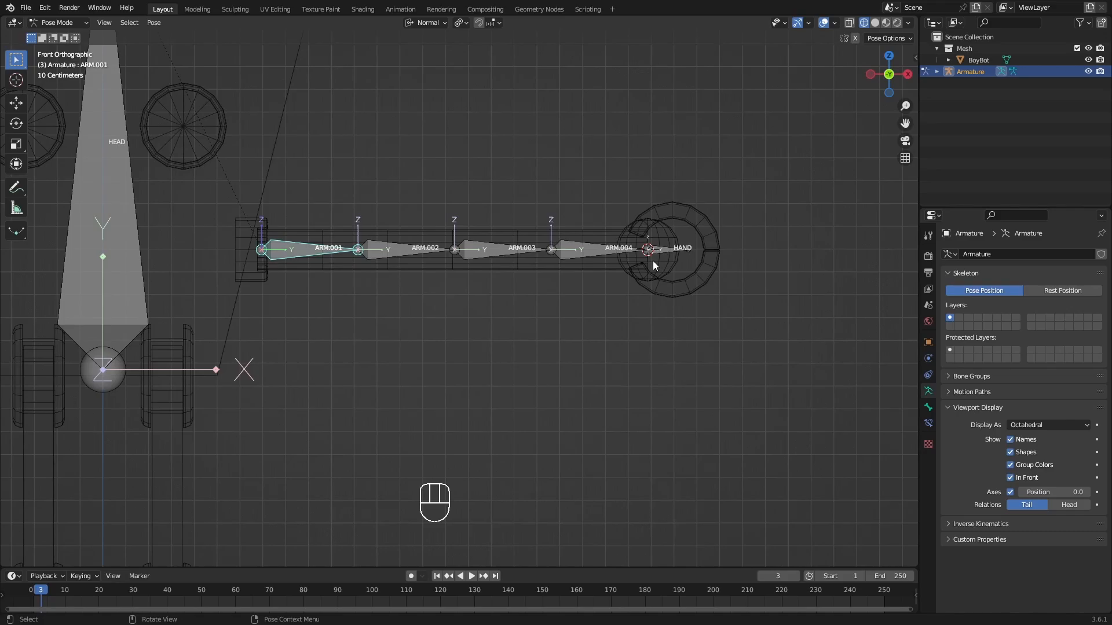
scroll(652, 261, "down", 2)
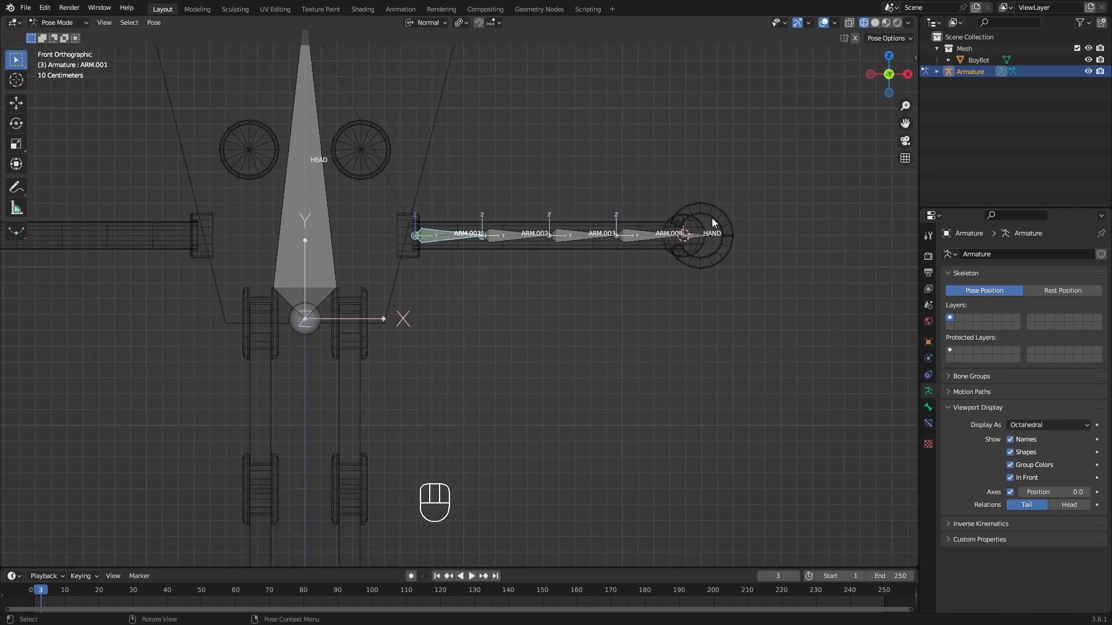
middle_click_drag(630, 241, 575, 301, "shift")
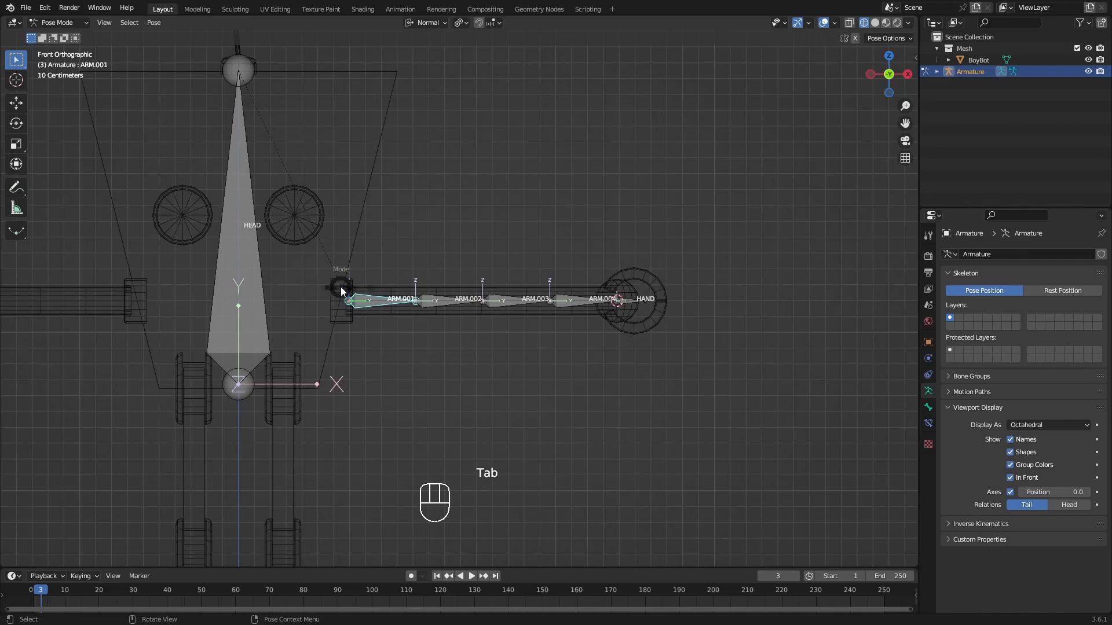
key("Tab")
left_click(435, 290)
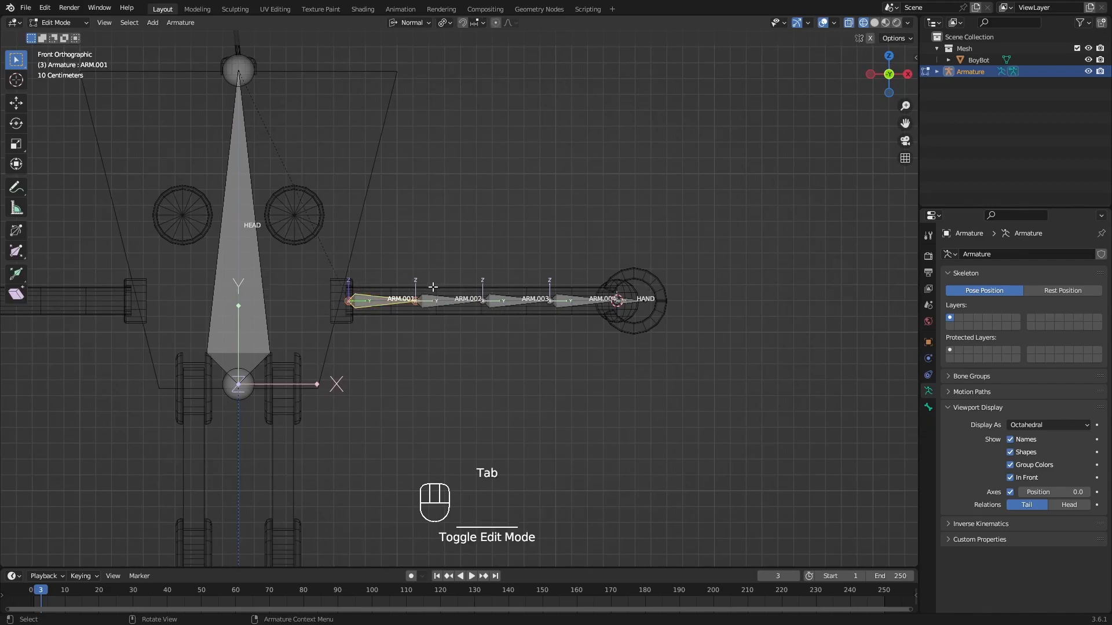
scroll(640, 296, "up", 6)
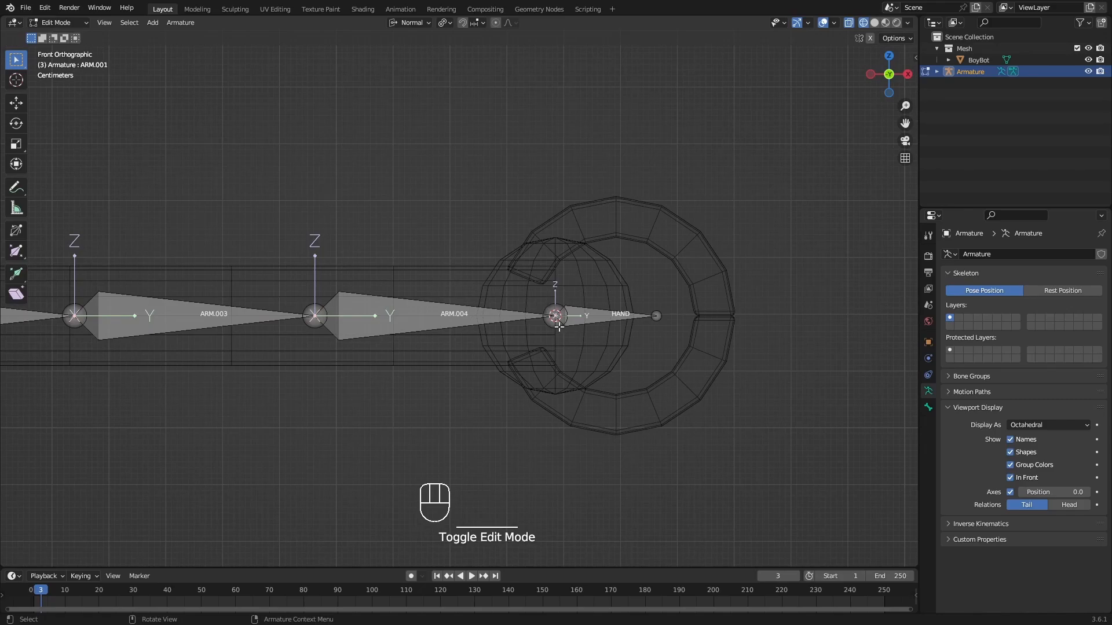
- Duplicate the HAND bone and place the copy at the base of the upper claw, about -0.04 m in X and 0.08 m in Z
left_click(620, 311)
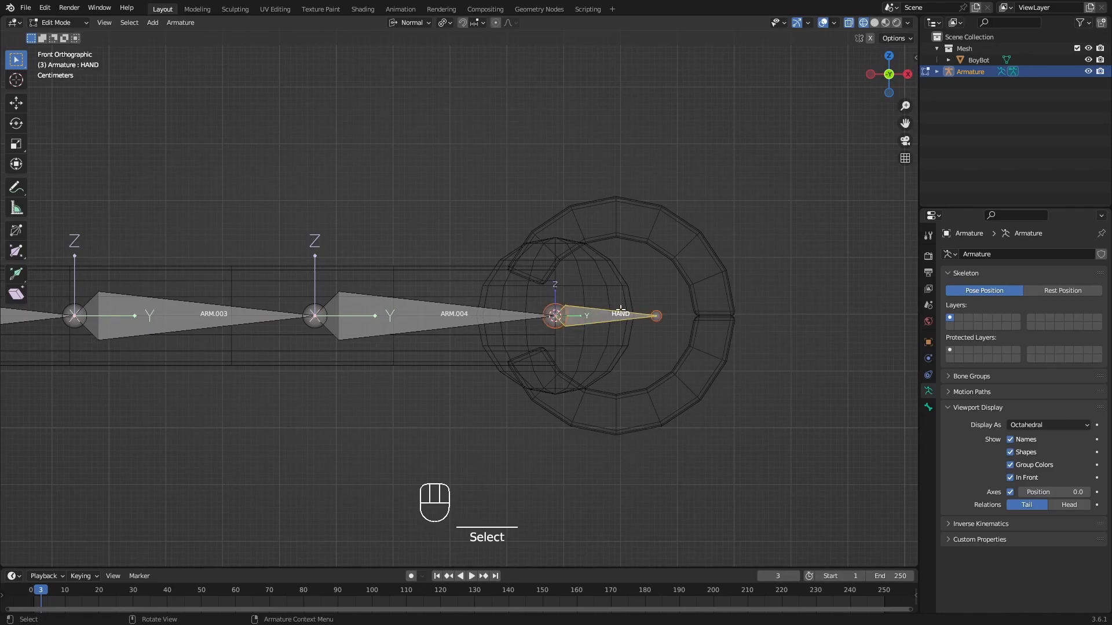
middle_click_drag(625, 297, 572, 292, "shift")
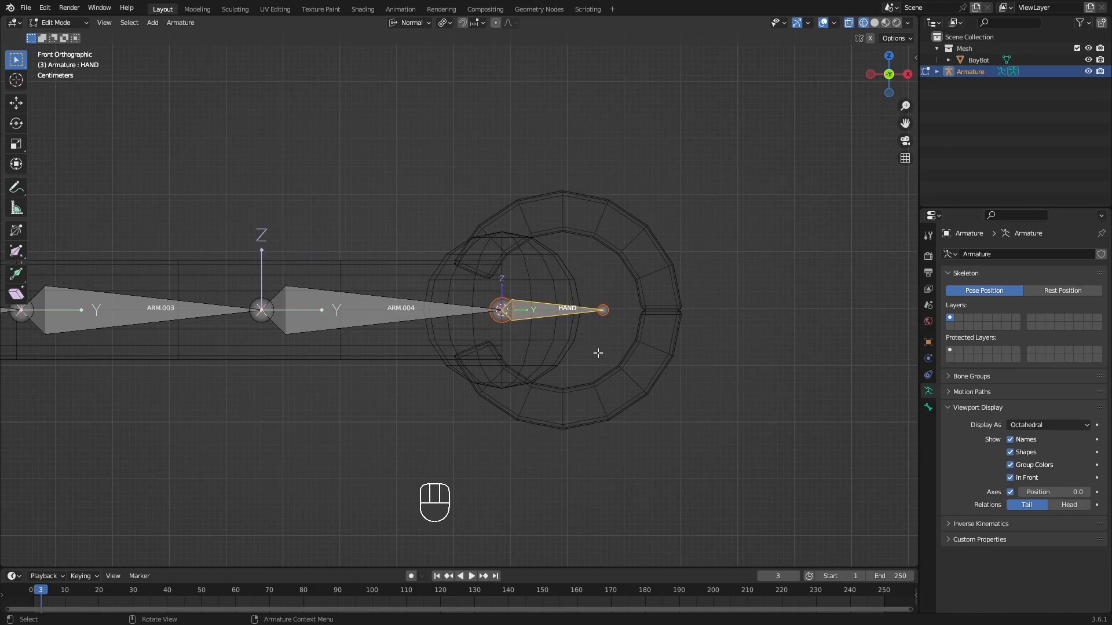
key("shift+d")
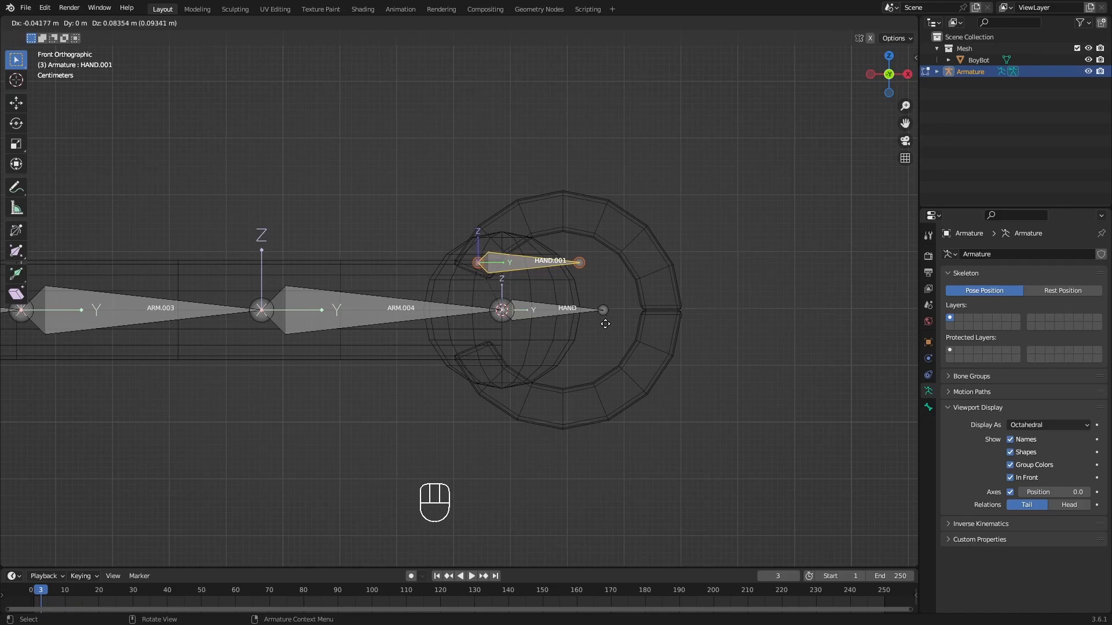
left_click(607, 323)
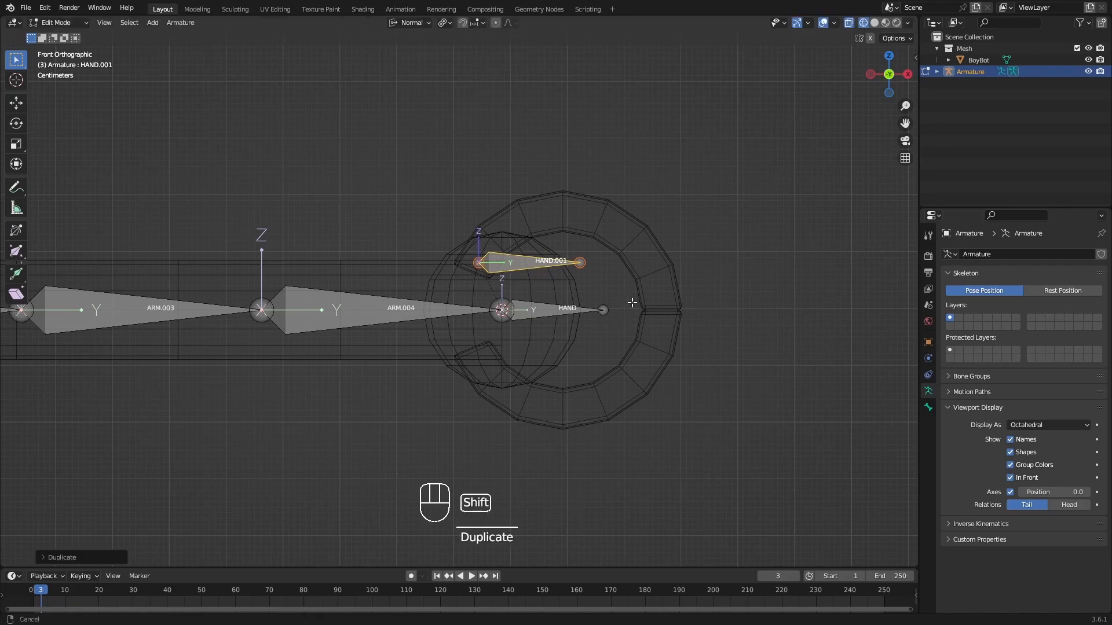
- Try moving the upper claw bone's tip toward the outer end of the claw, and undo the move
middle_click_drag(567, 266, 582, 270, "shift")
left_click_drag(582, 250, 601, 275)
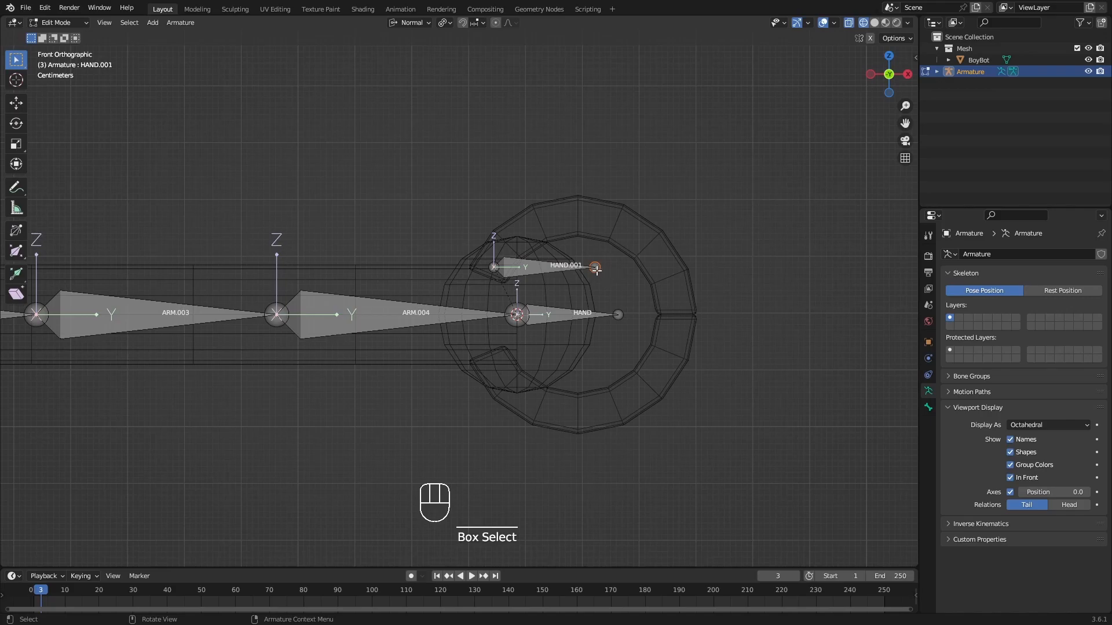
key("g")
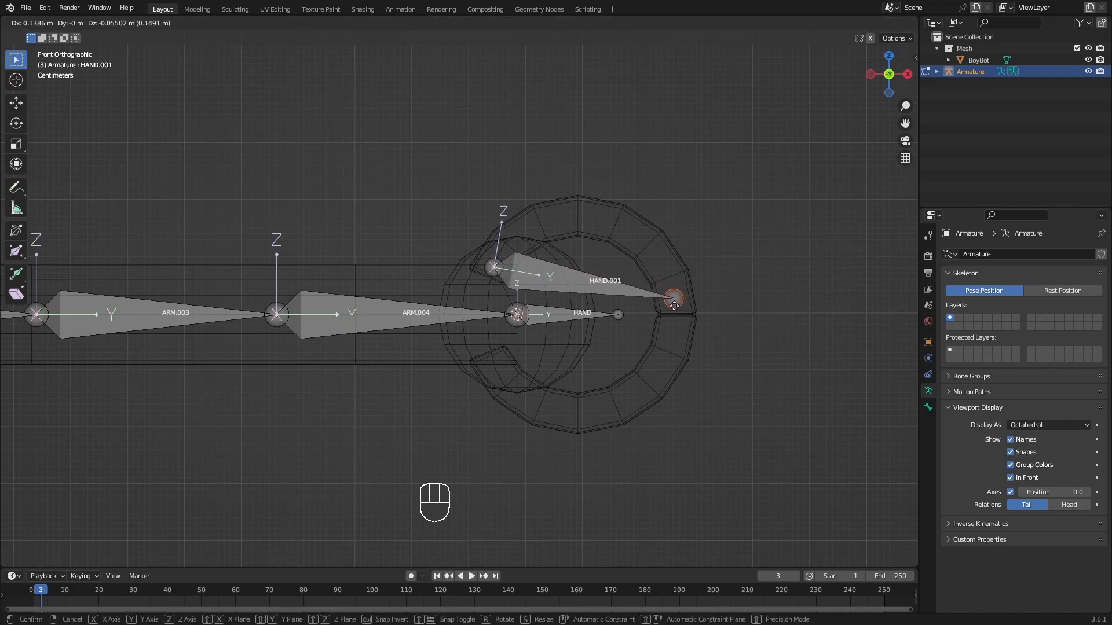
left_click(674, 305)
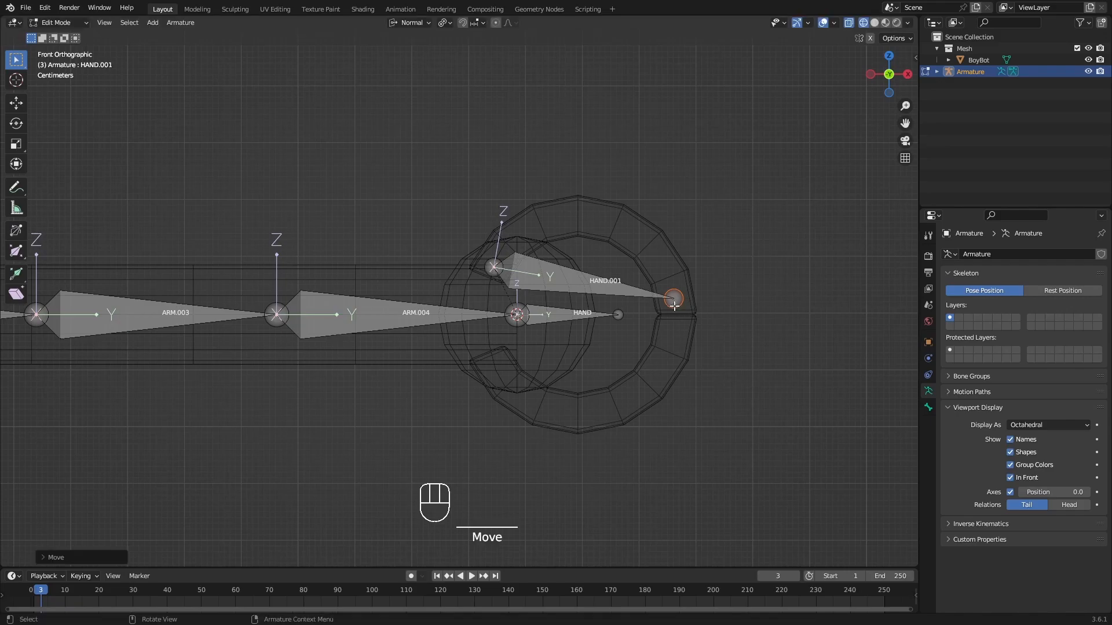
middle_click_drag(672, 301, 628, 232, "shift")
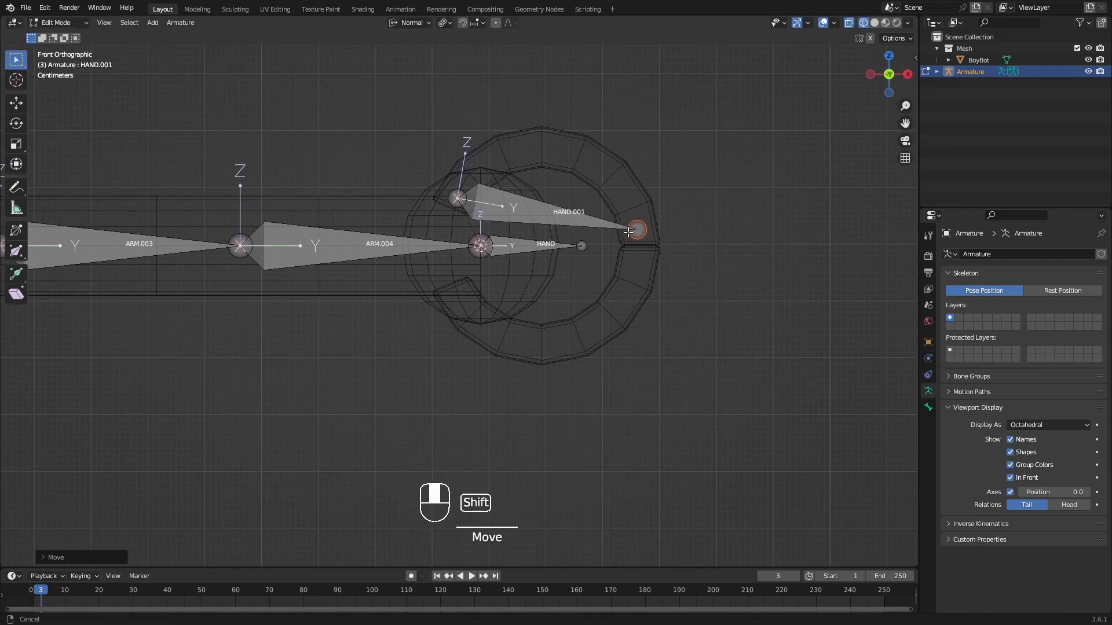
key("ctrl+z")
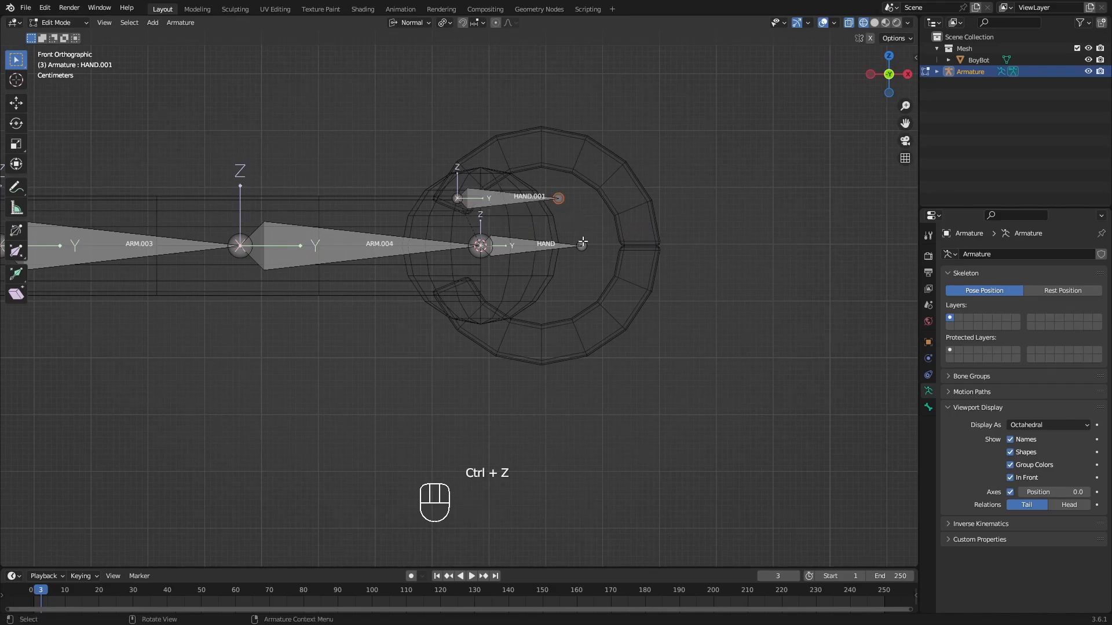
key("s")
right_click(568, 221)
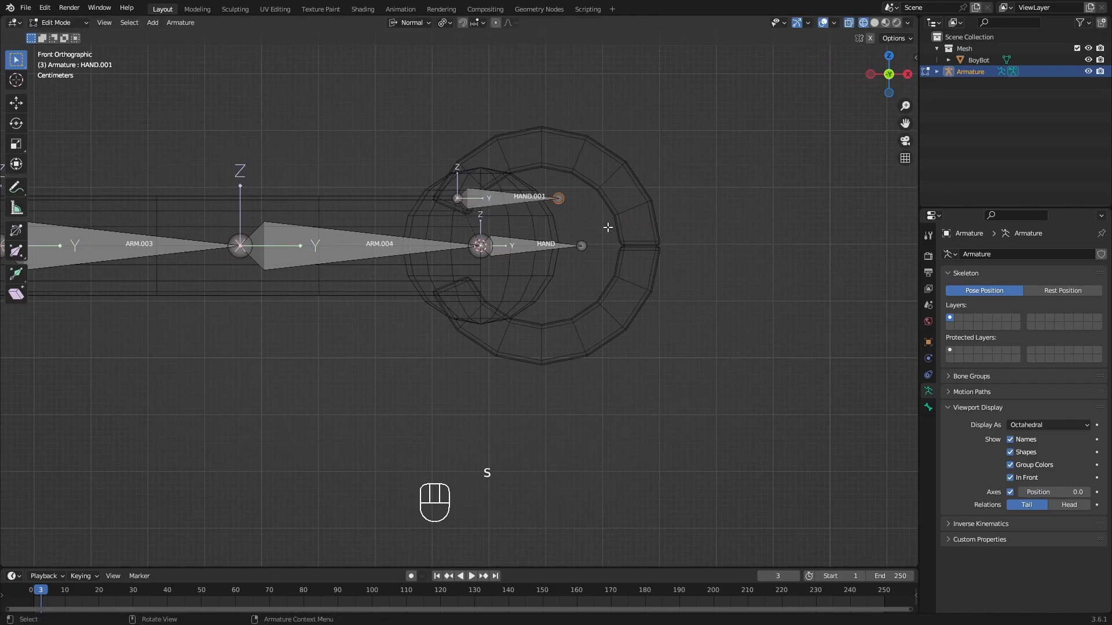
- Duplicate the whole upper claw bone, leaving the copy in the same place
left_click(492, 200, "shift")
middle_click_drag(546, 215, 569, 236, "shift")
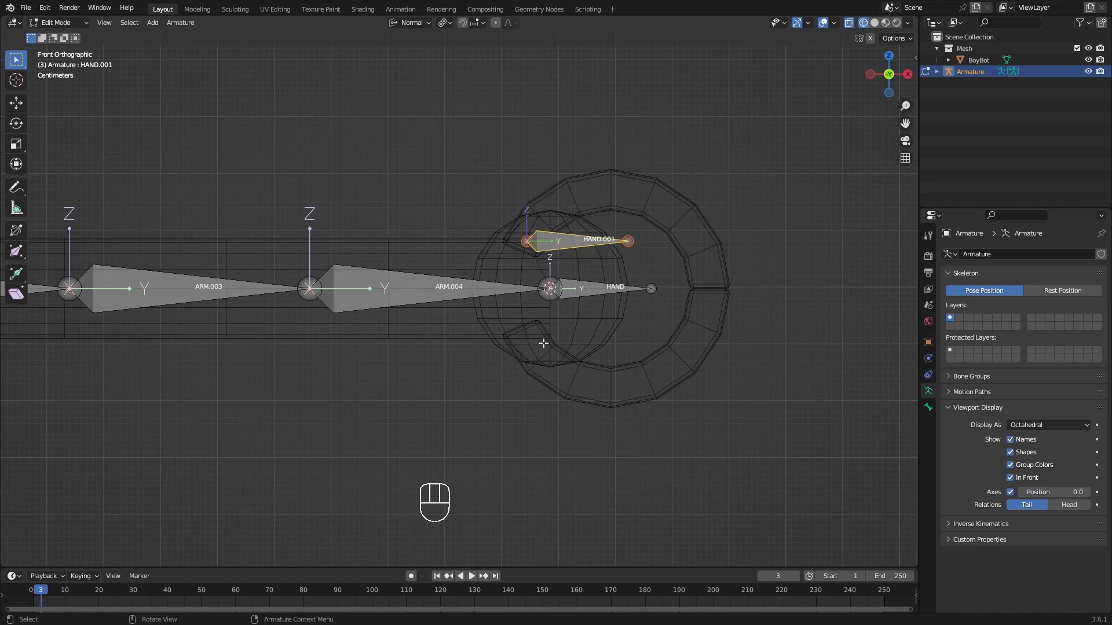
mouse_move(568, 311)
middle_mouse_down("shift")
mouse_move(542, 298)
mouse_move(577, 297)
middle_mouse_up("shift")
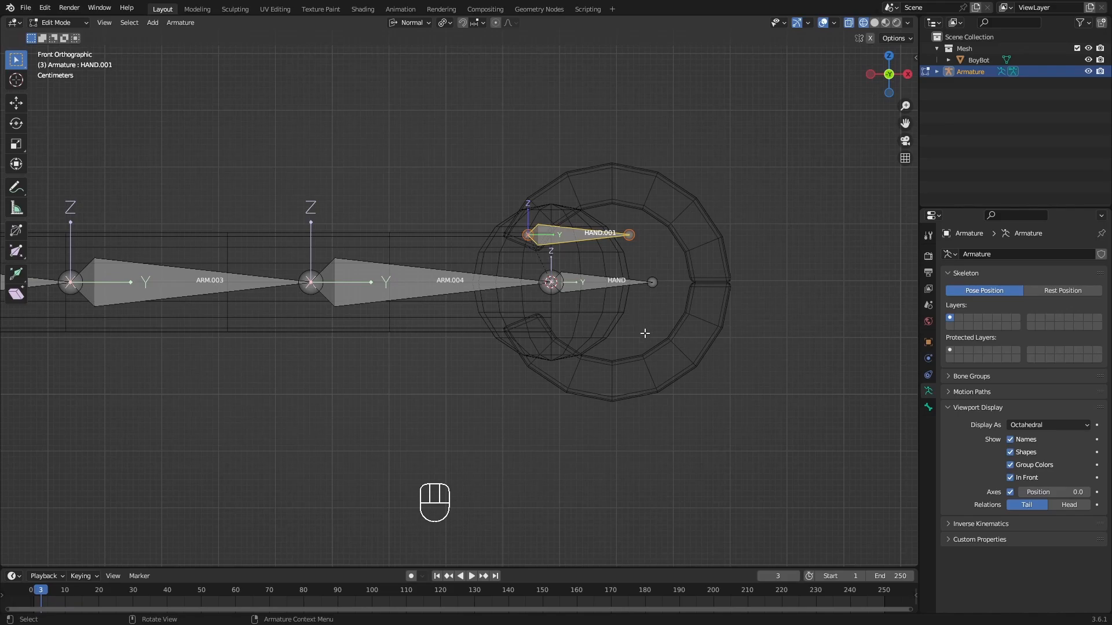
key("shift+d")
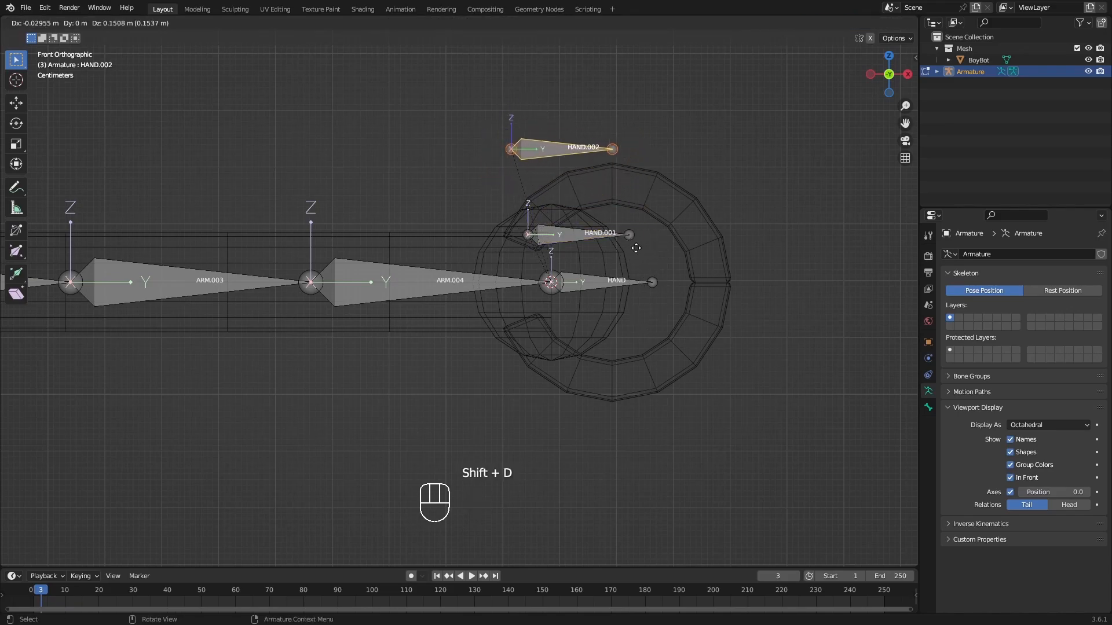
right_click(637, 221)
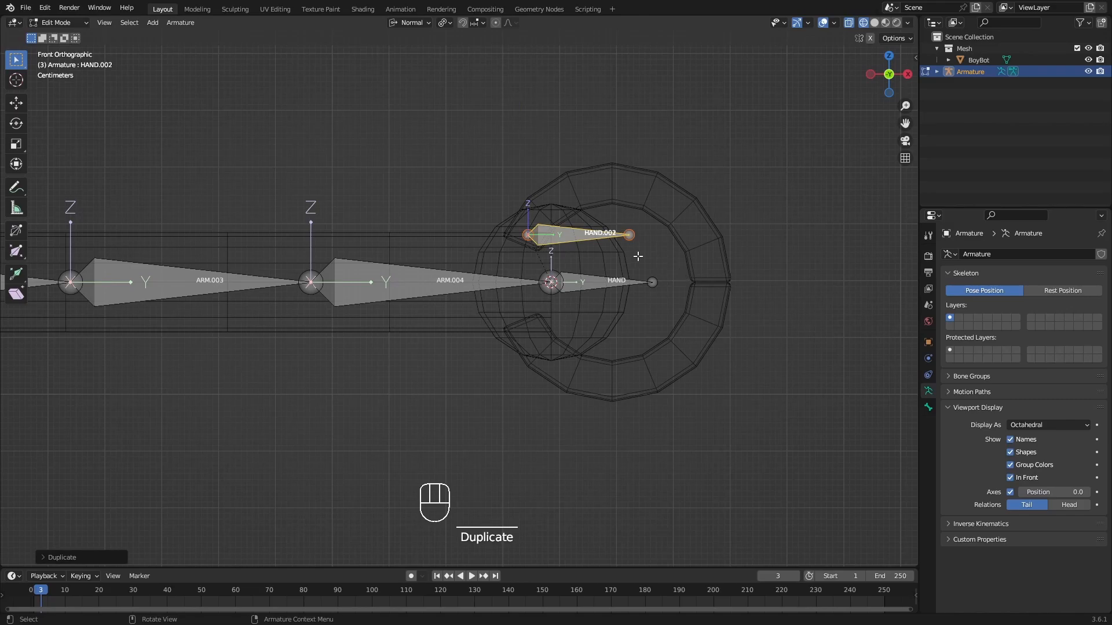
- Set the transform pivot point to 3D Cursor and mirror the duplicated bone along normal Z onto the lower claw
left_click(444, 23)
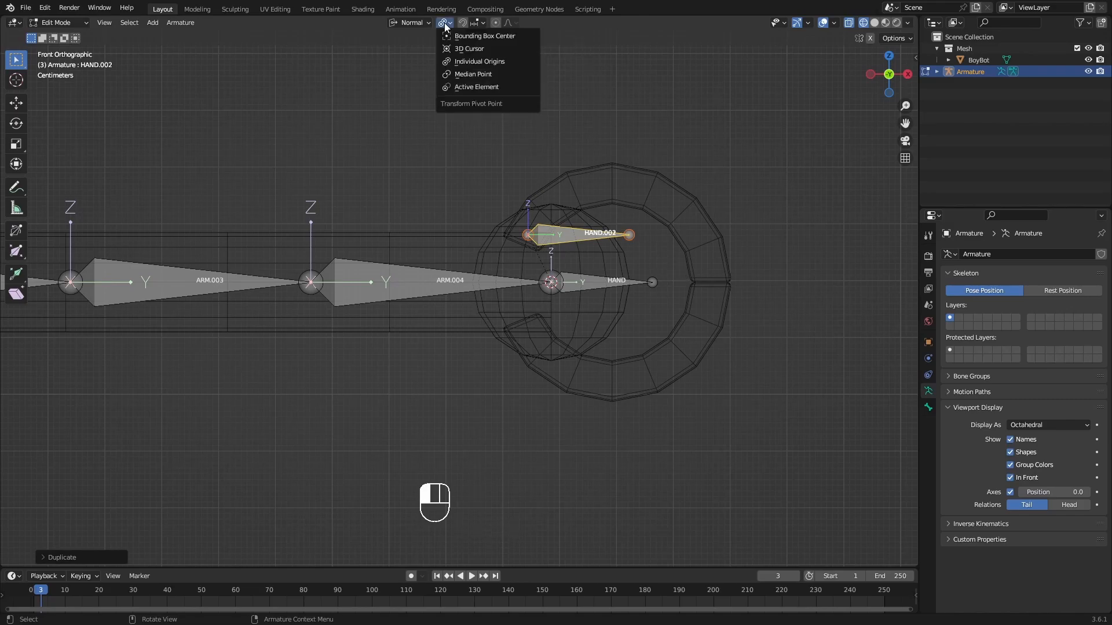
left_click(471, 50)
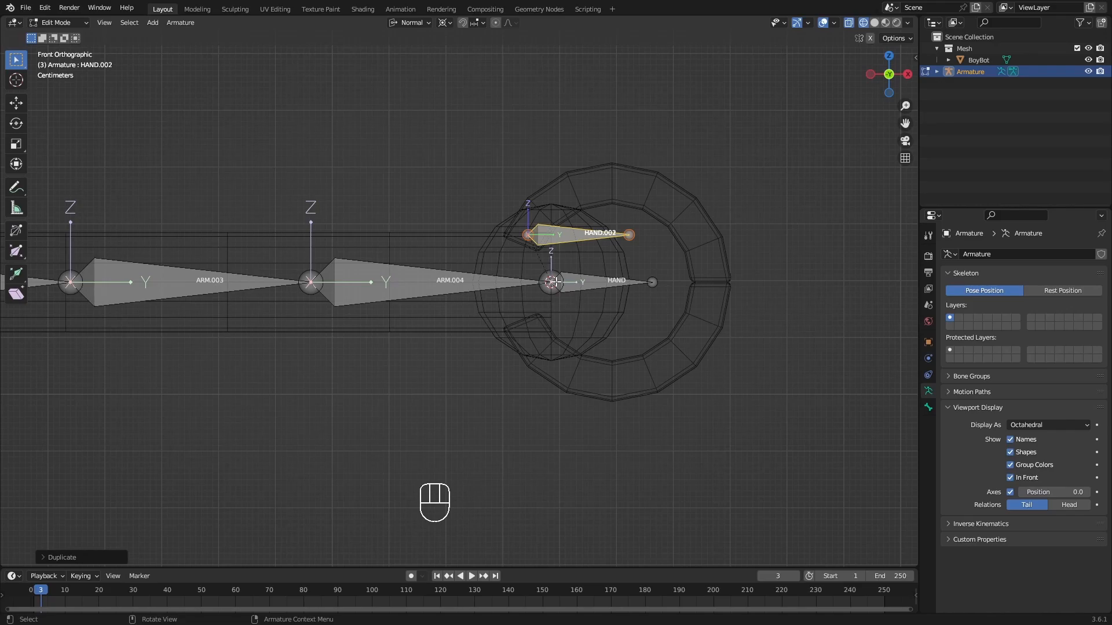
middle_click_drag(580, 285, 609, 252, "shift")
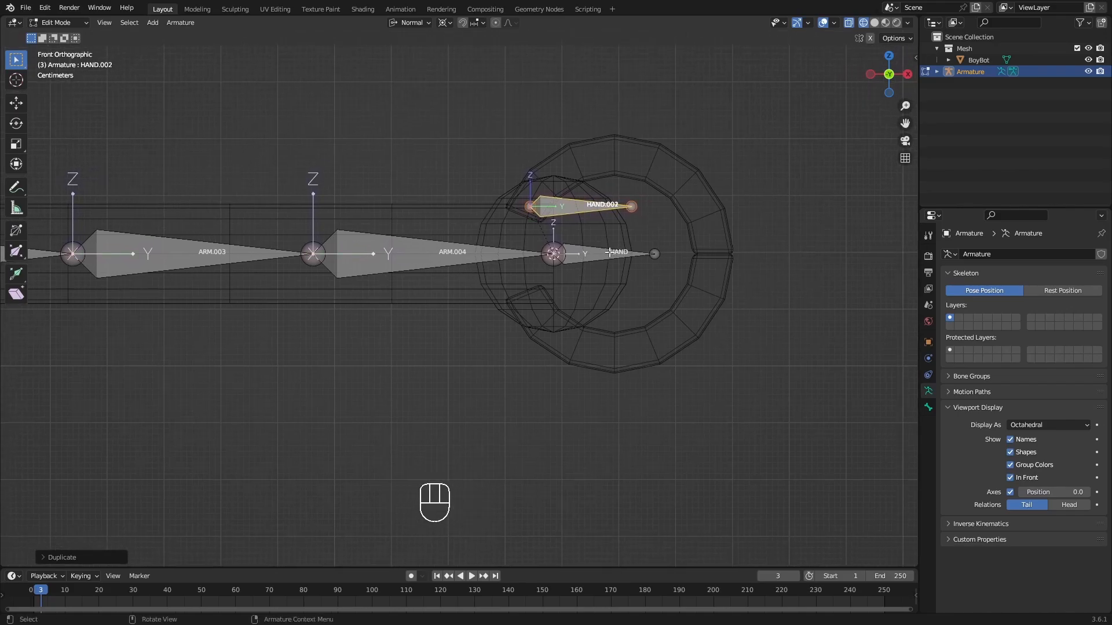
key("ctrl+m")
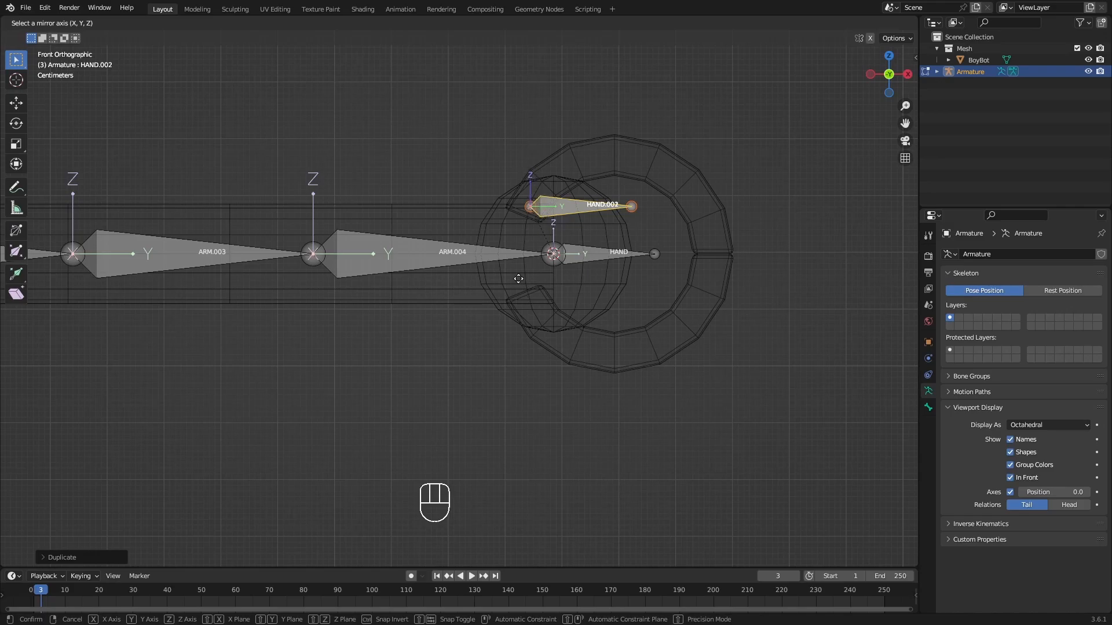
key("z")
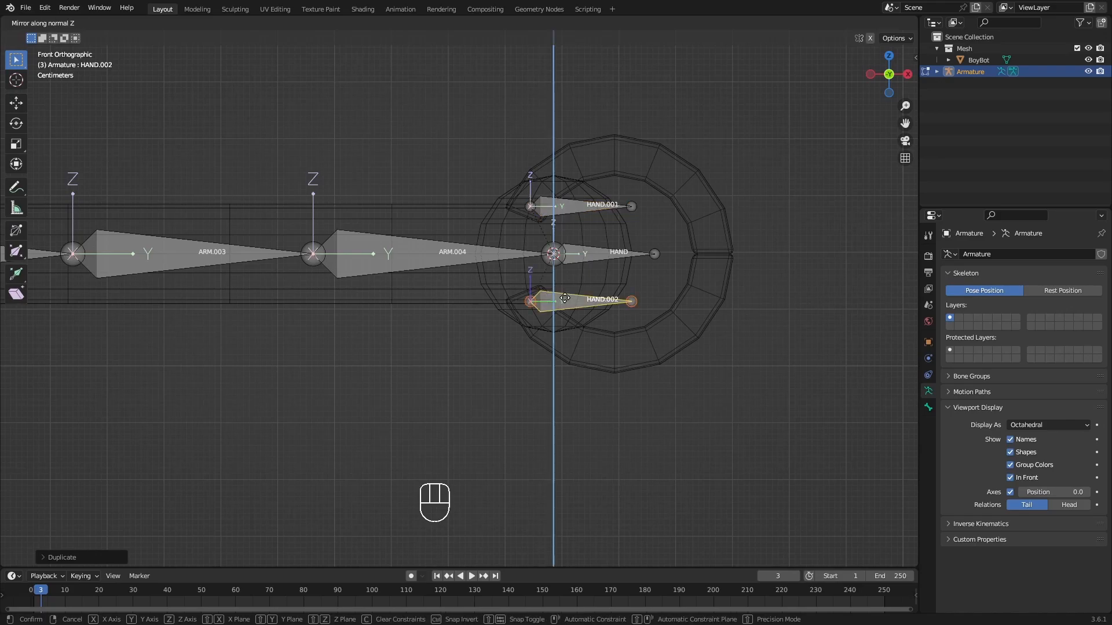
left_click(565, 299)
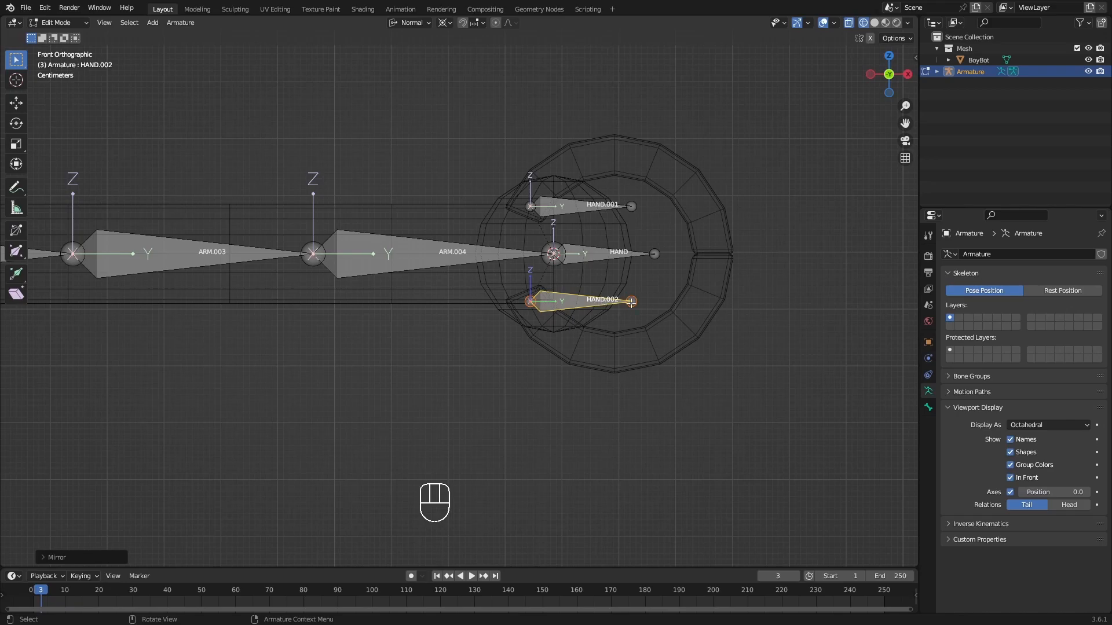
- Select both claw bones, set the pivot point to Individual Origins, and scale them up by about 1.7 to reach the claw's outer end
middle_click_drag(575, 200, 524, 210, "shift")
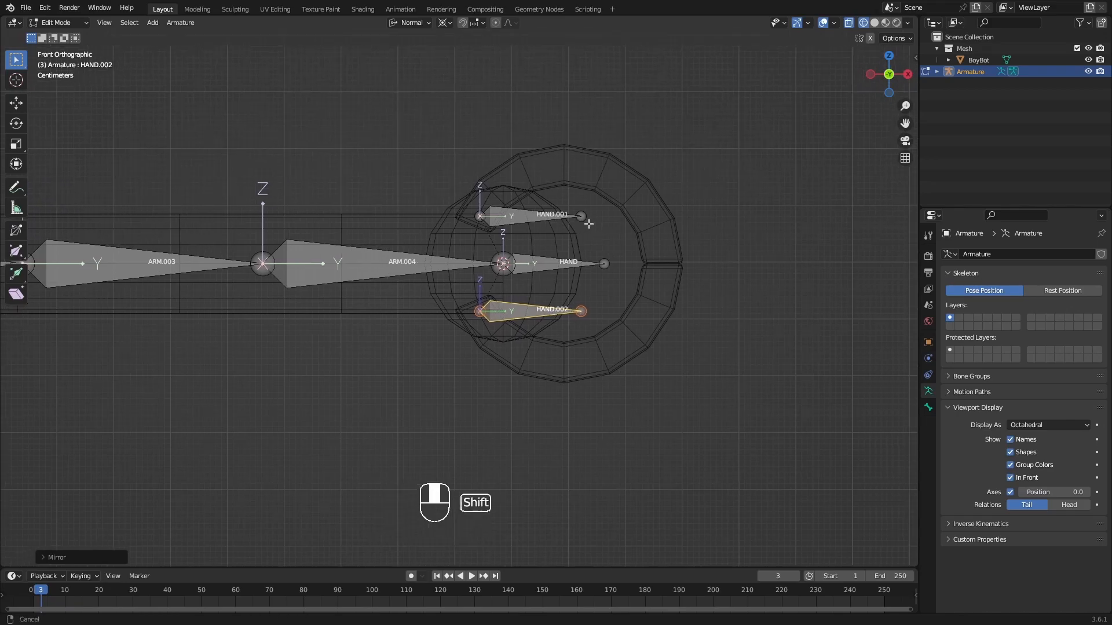
left_click(521, 213)
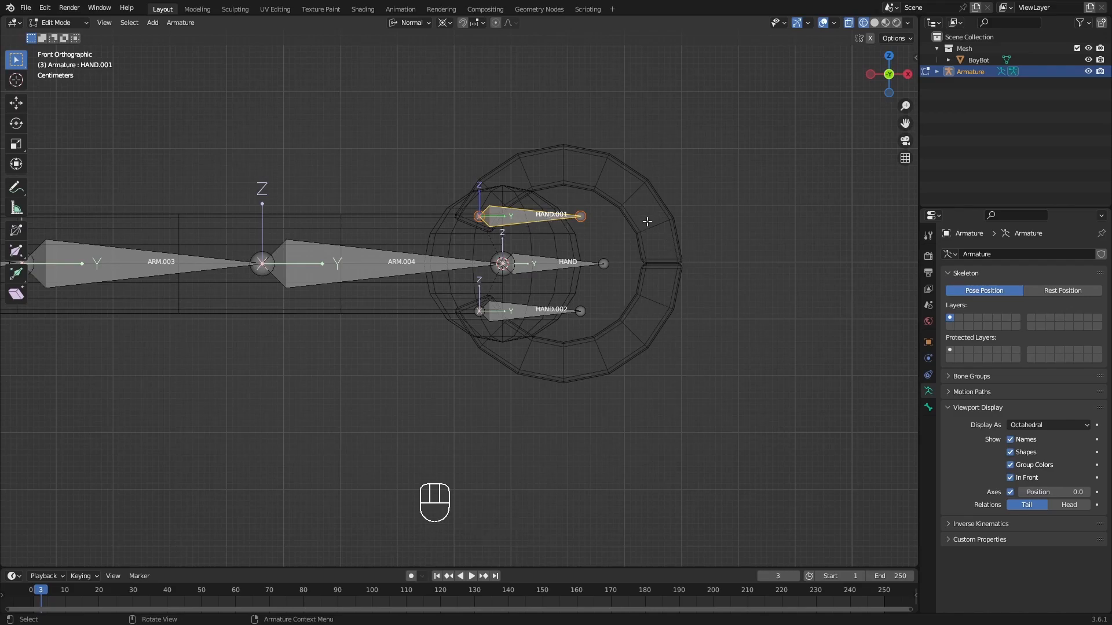
left_click(527, 312, "shift")
middle_click_drag(631, 293, 588, 308, "shift")
key("s")
right_click(526, 357)
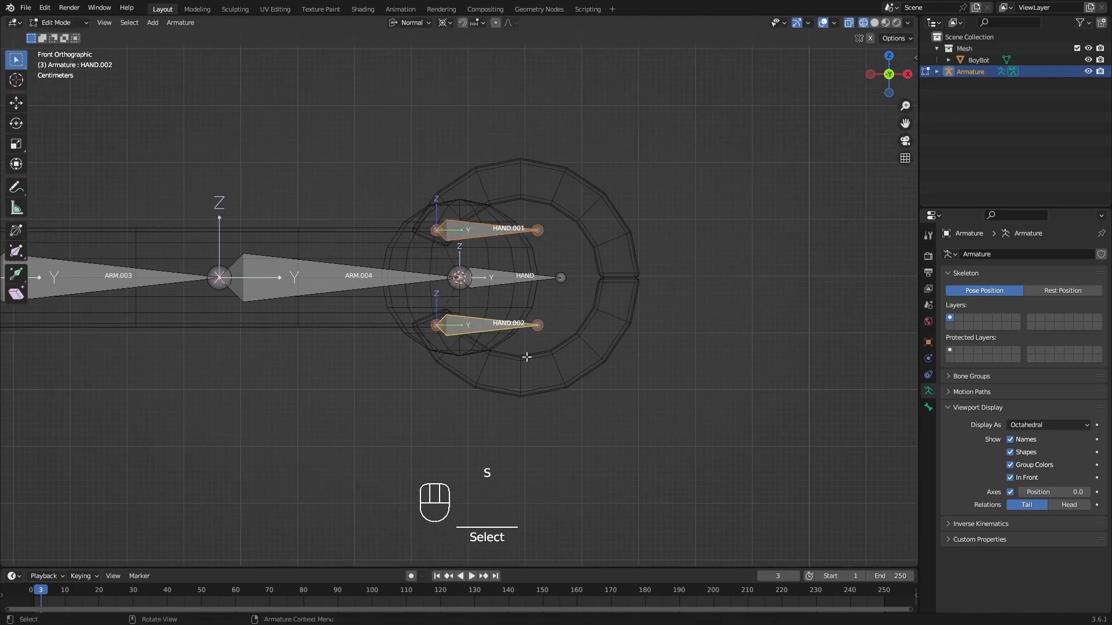
left_click(443, 23)
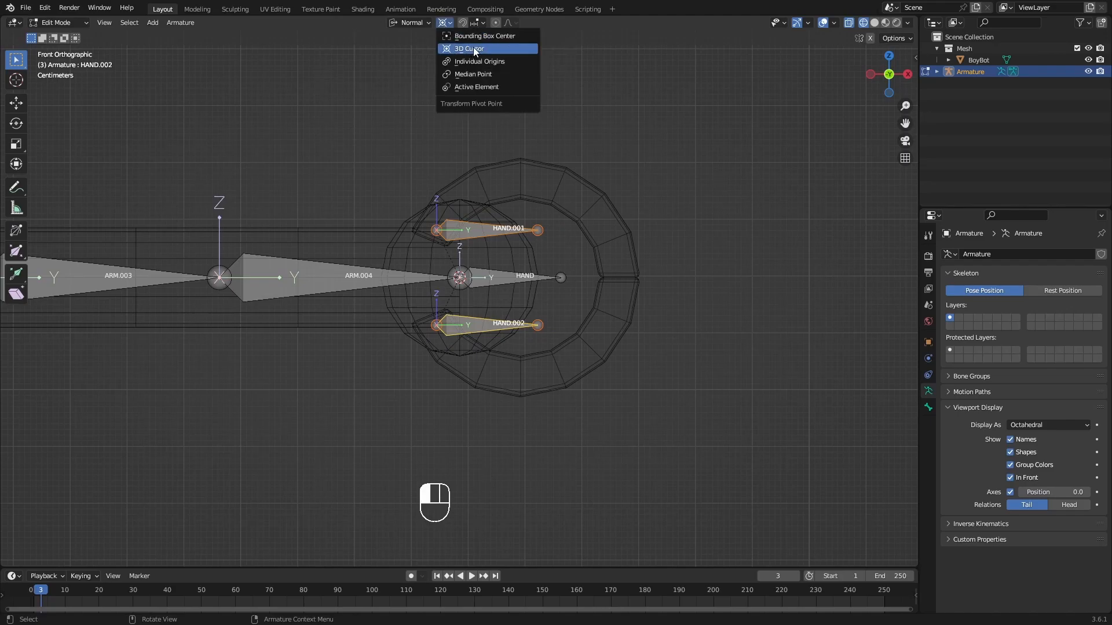
left_click(480, 62)
scroll(528, 241, "down", 1, "shift")
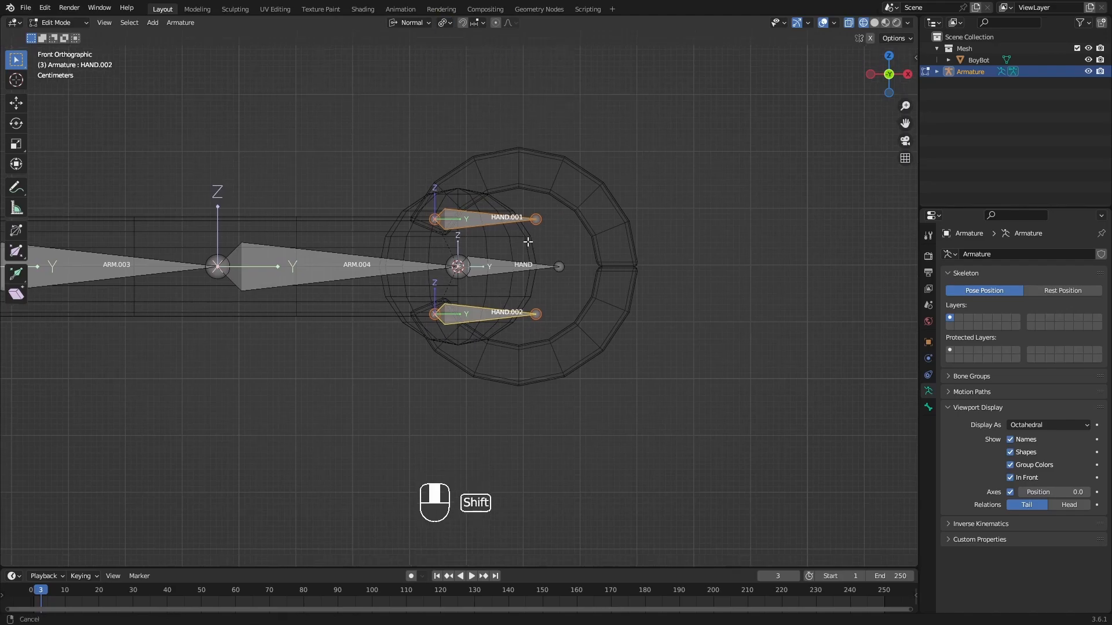
key("s")
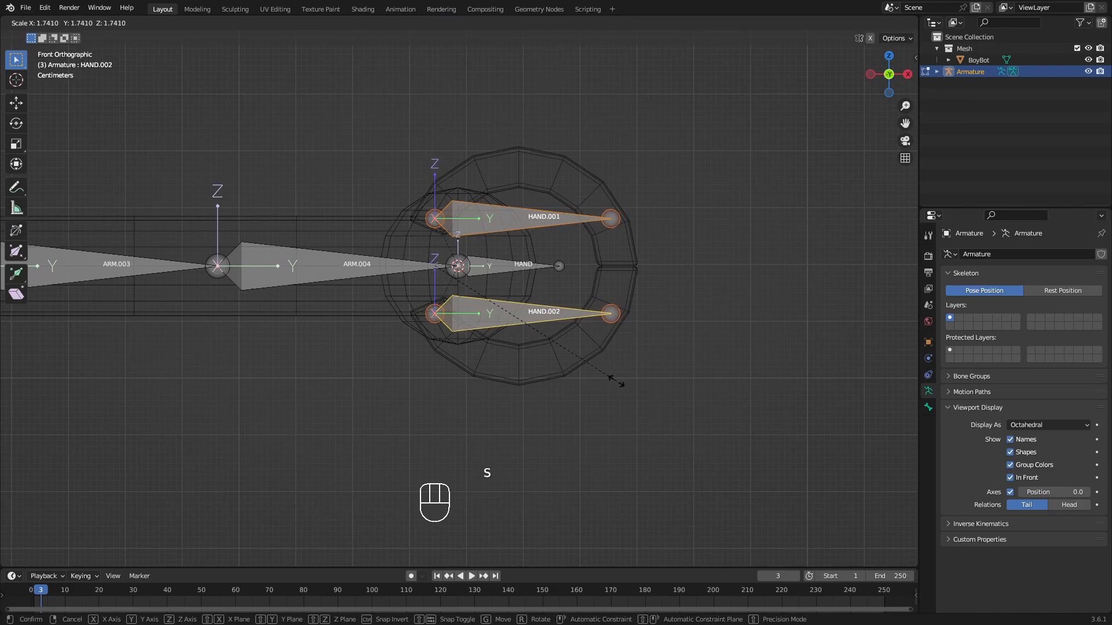
left_click(610, 379)
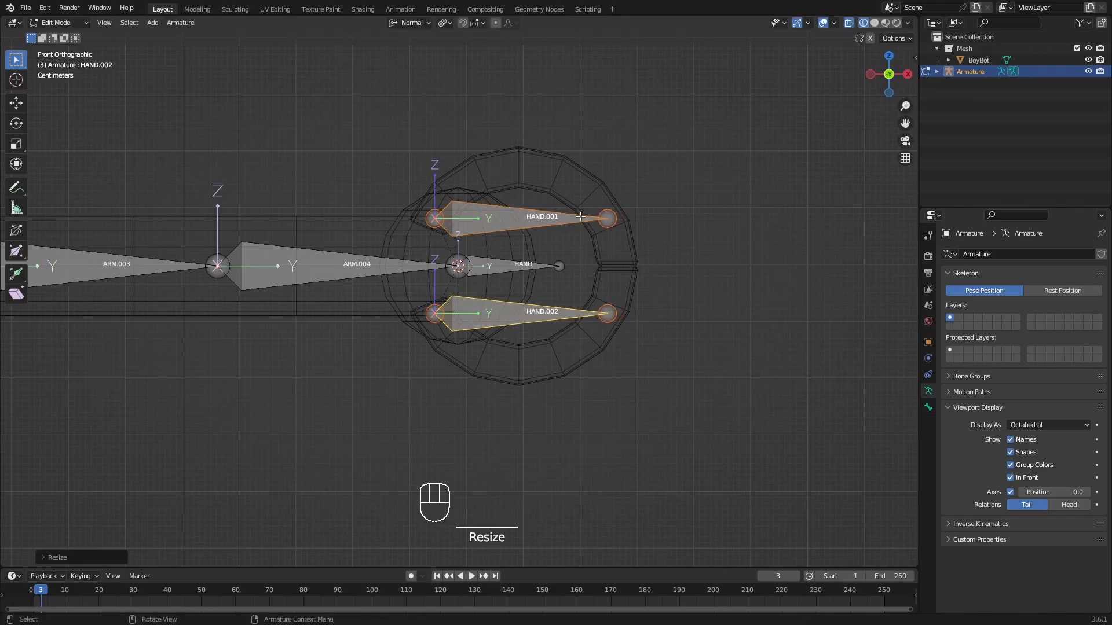
middle_click_drag(581, 218, 646, 199, "shift")
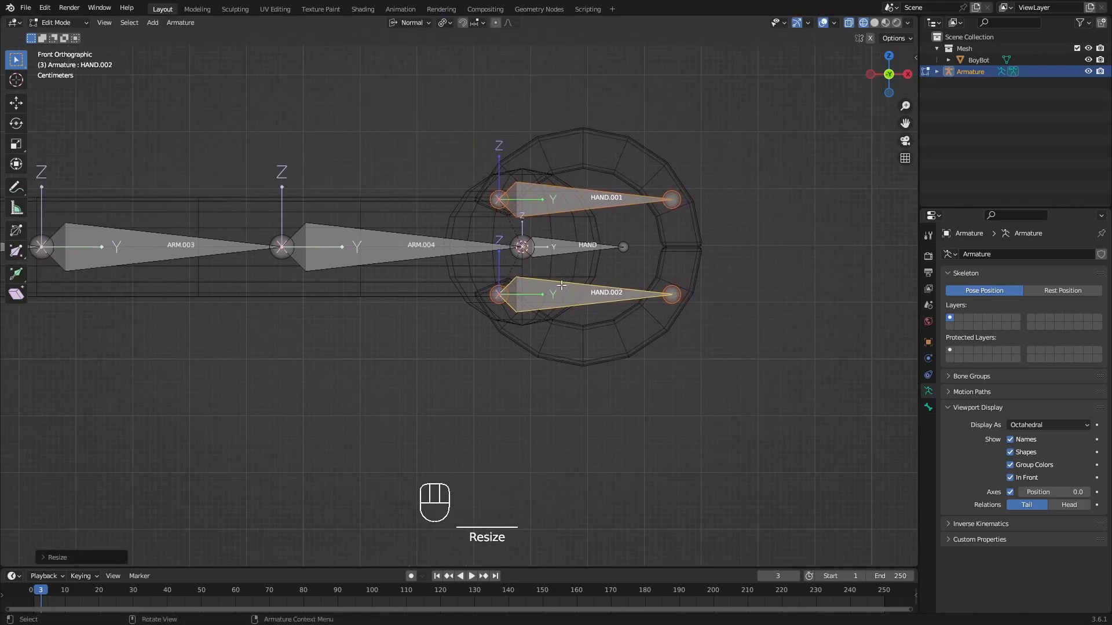
left_click(548, 298)
left_click(556, 248)
left_click(554, 291)
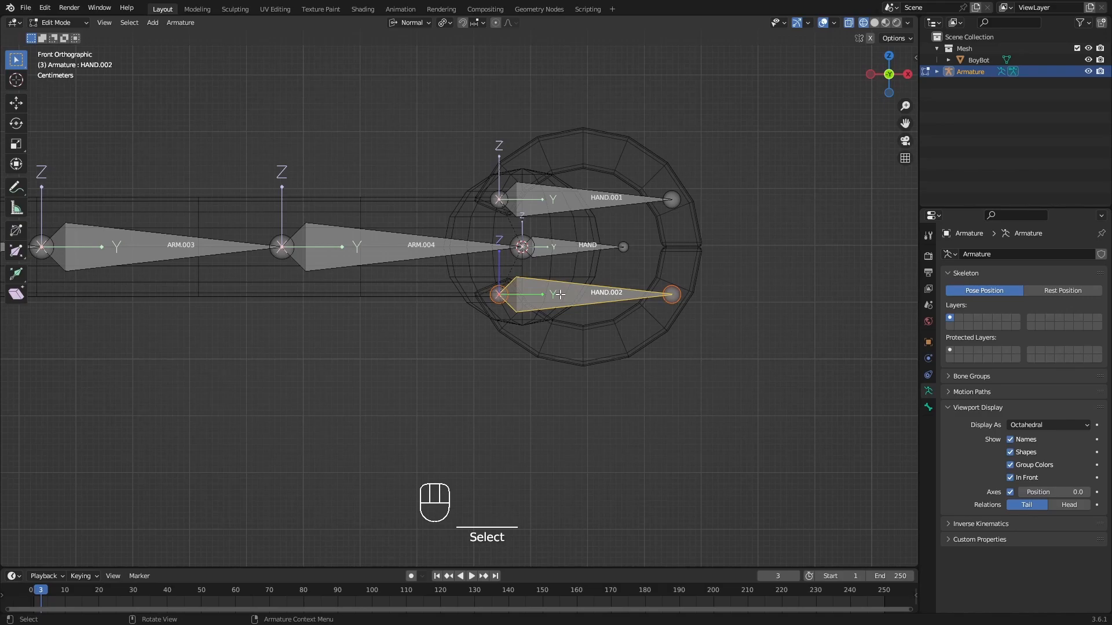
left_click(436, 244)
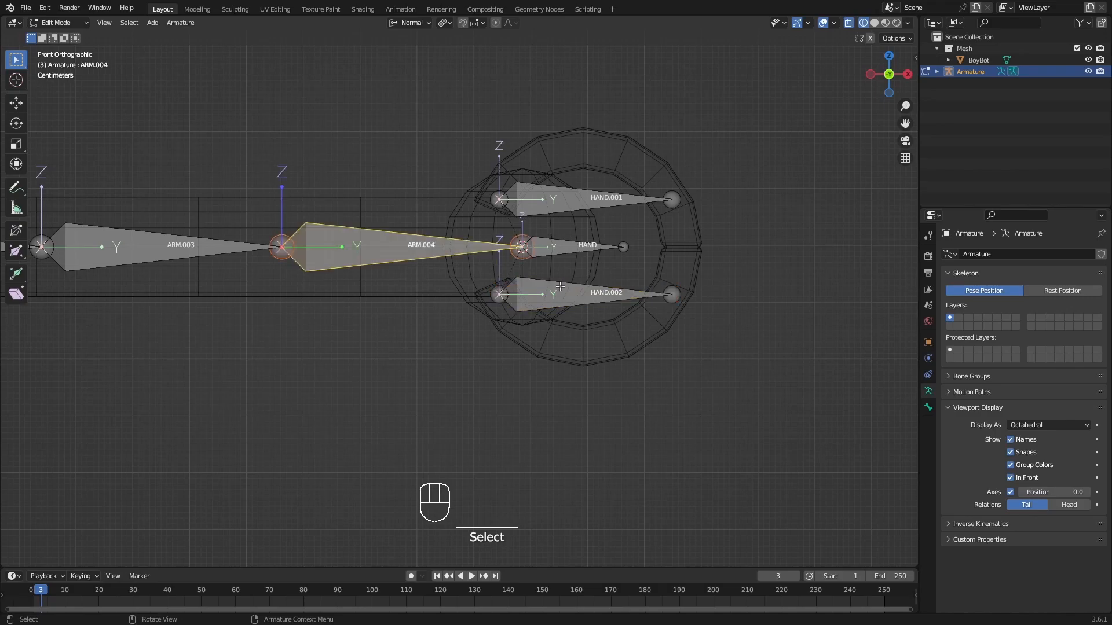
left_click(561, 247)
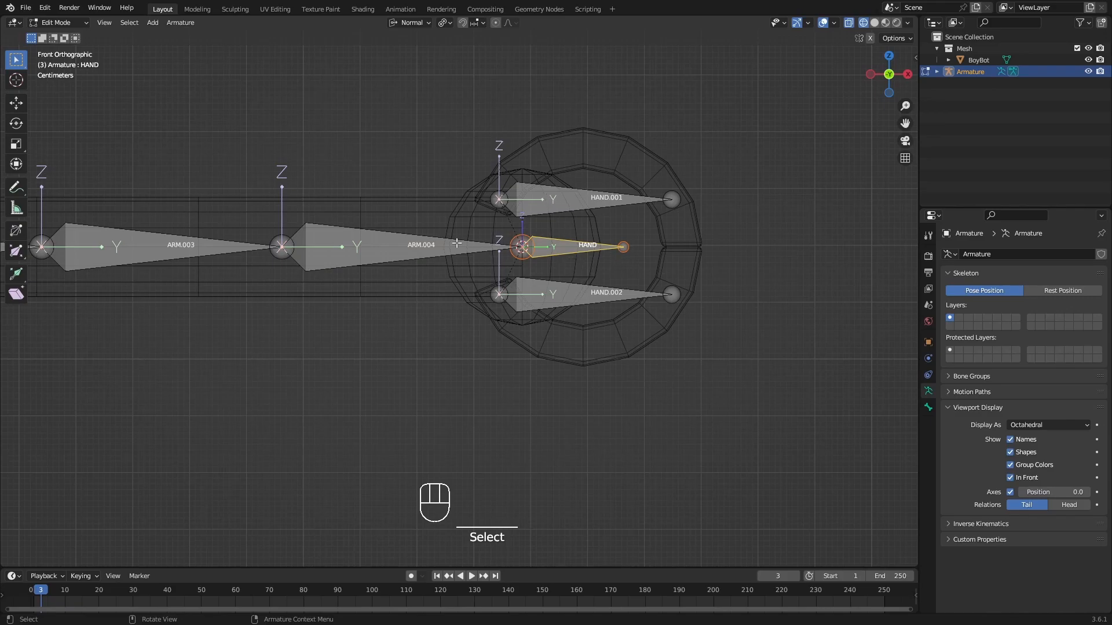
left_click(564, 250)
- Parent the upper and lower claw bones to the HAND bone with Keep Offset
left_click(568, 197)
left_click(567, 295, "shift")
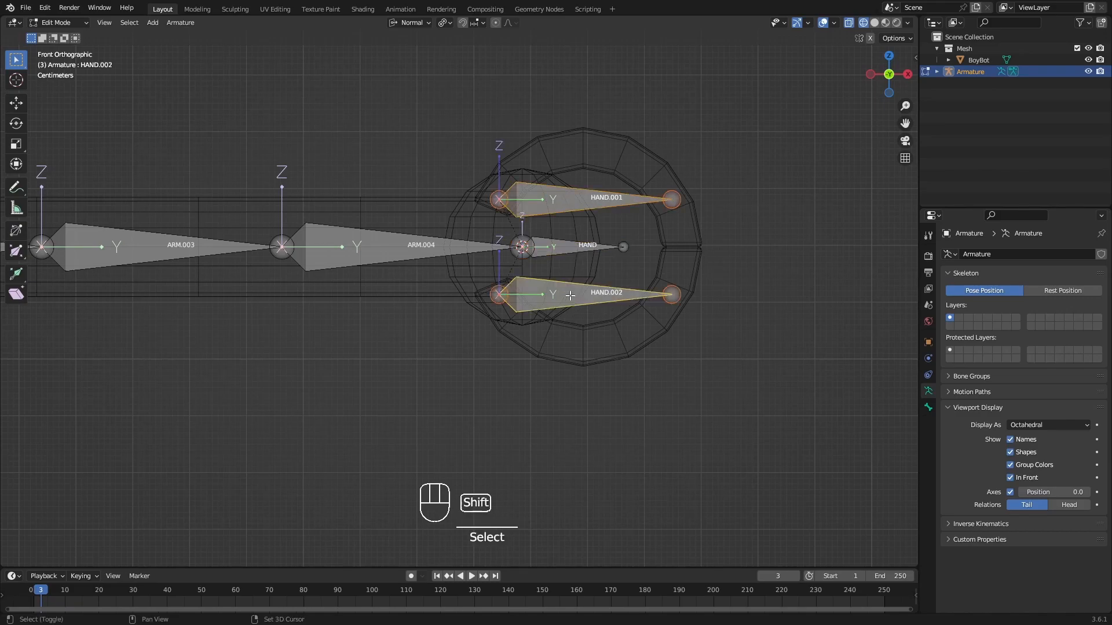
left_click(563, 249, "shift")
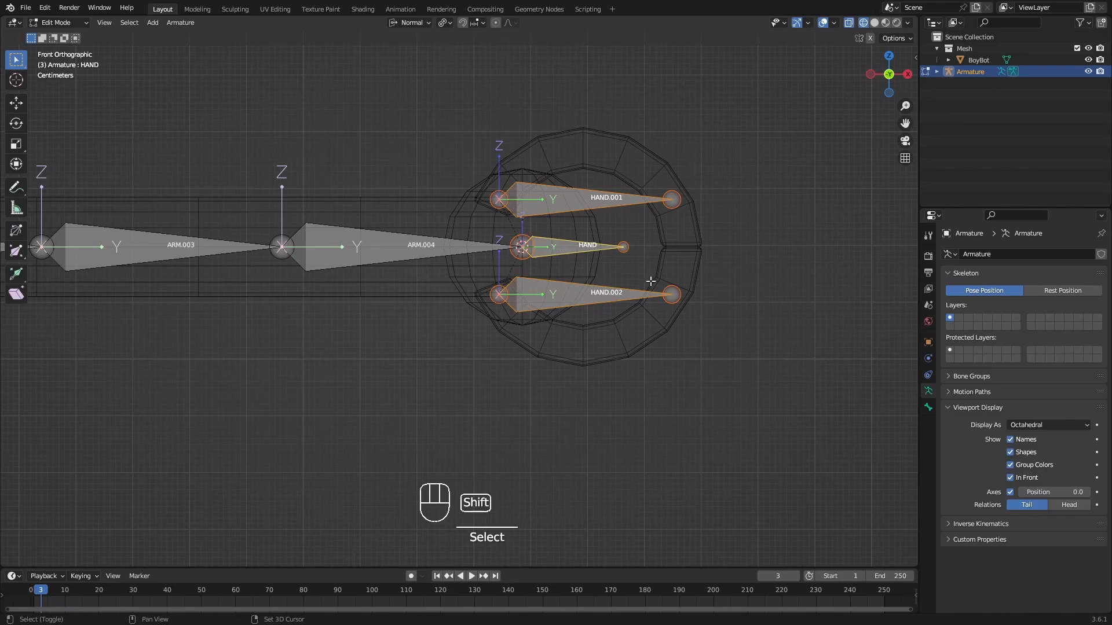
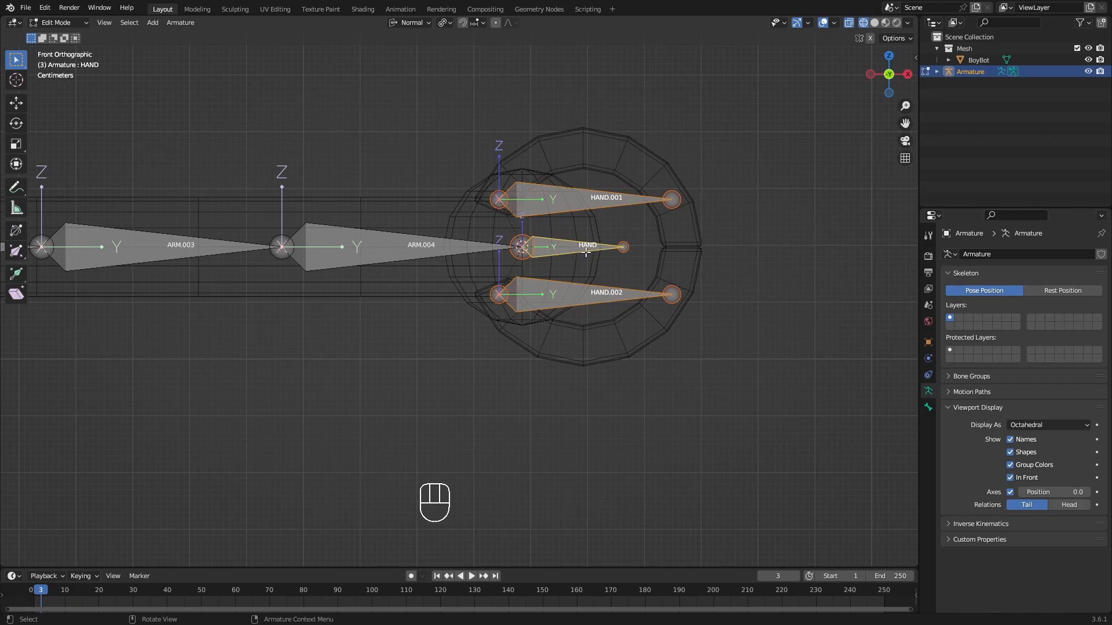
key("ctrl")
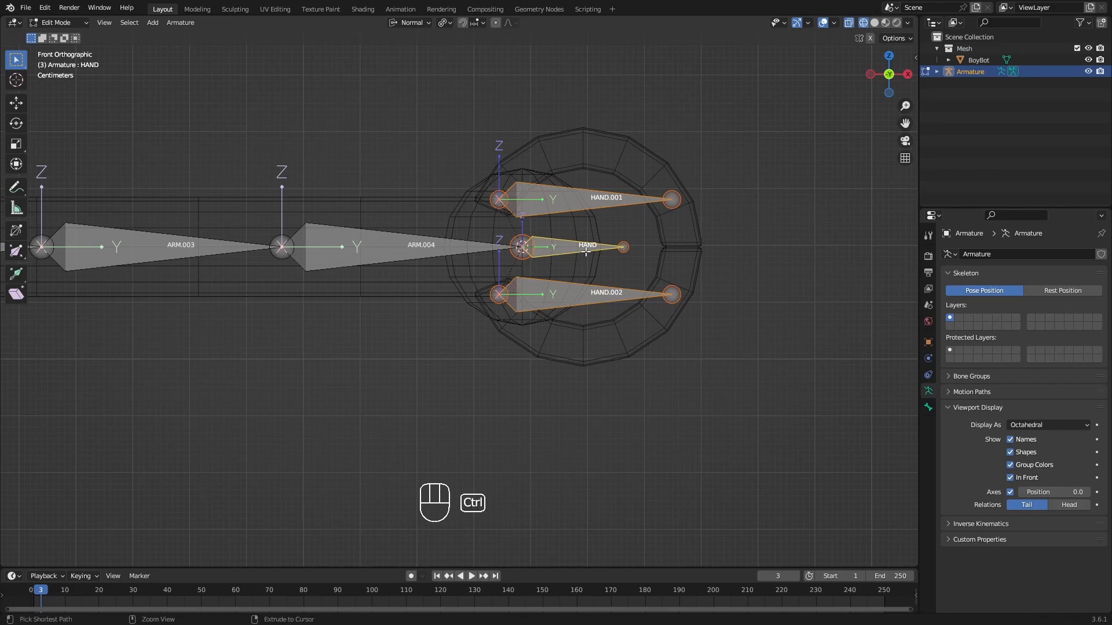
key("ctrl+p")
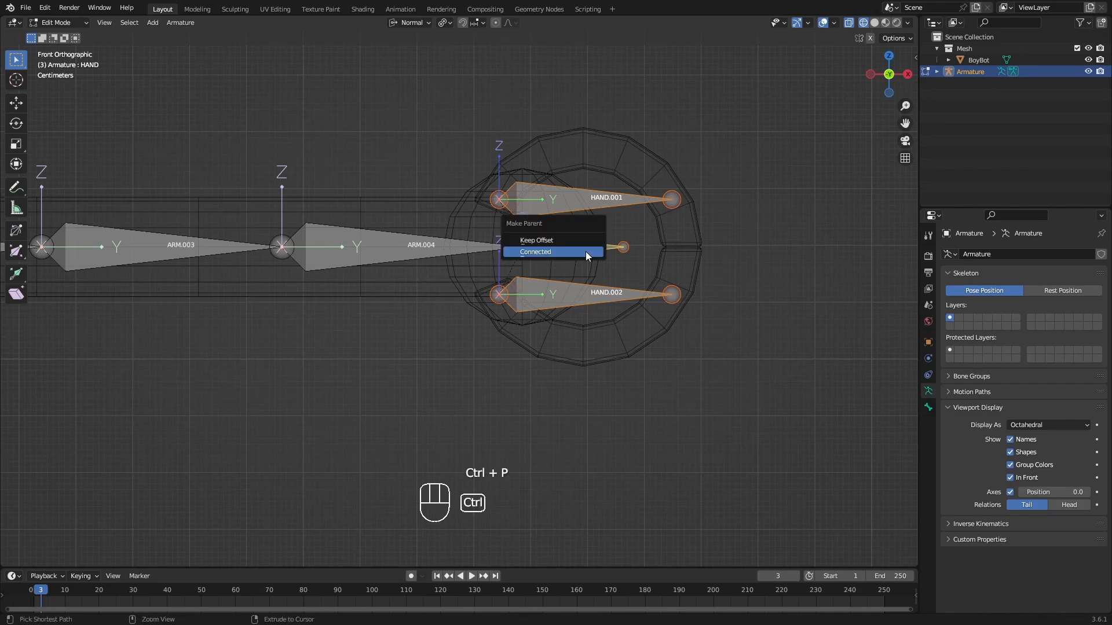
left_click(555, 241)
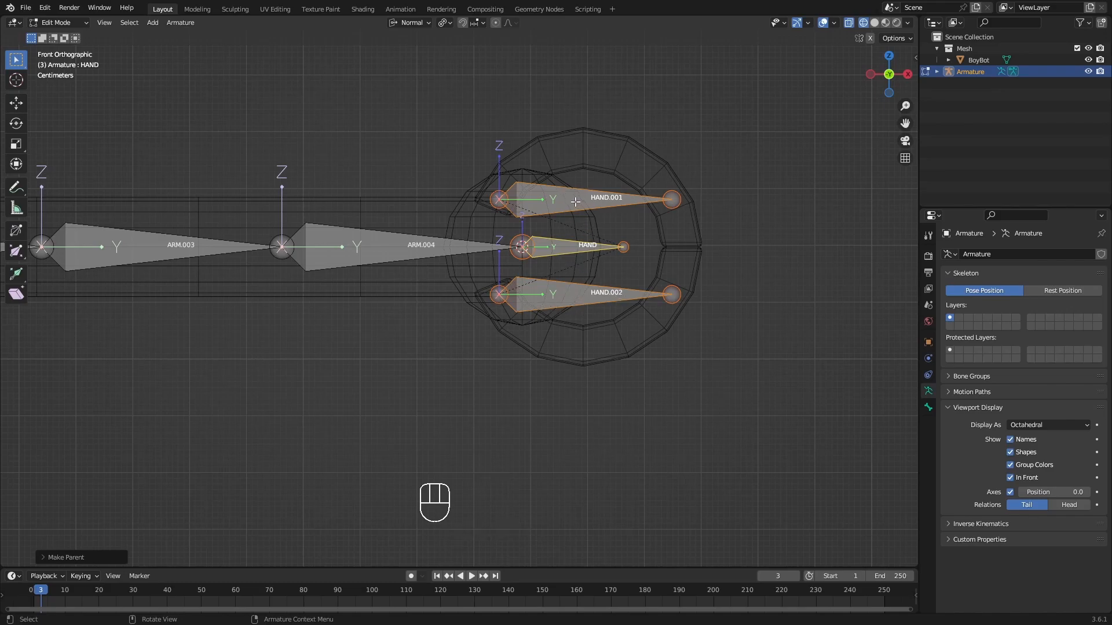
- Rename the upper claw bone as FINGER_TOP
left_click(590, 211)
middle_click_drag(591, 215, 613, 260, "shift")
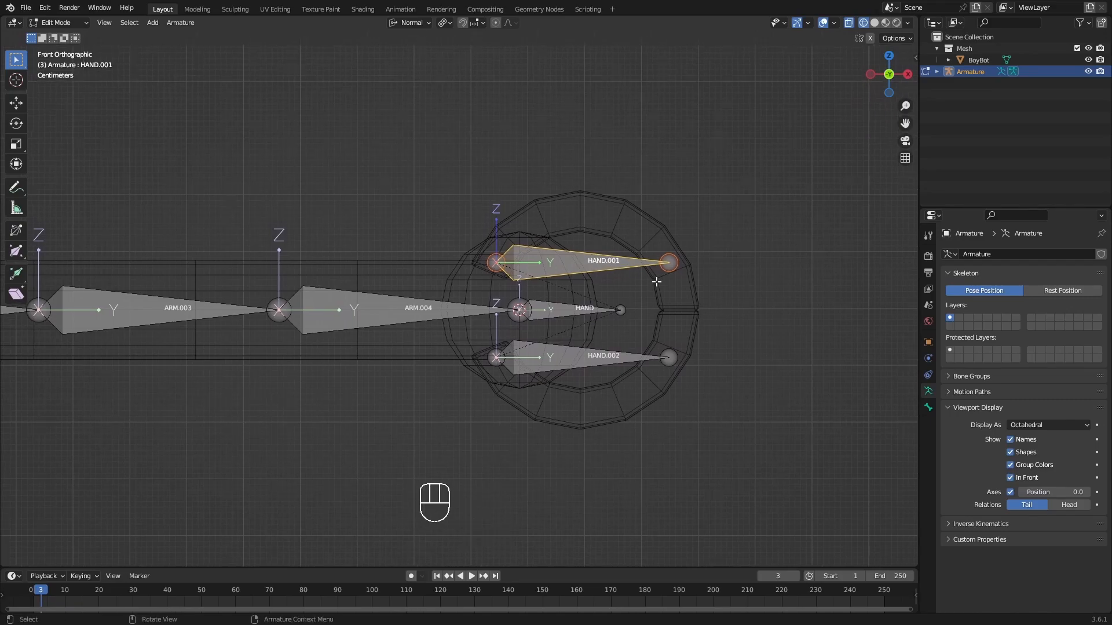
key("F2")
type("FINGER")
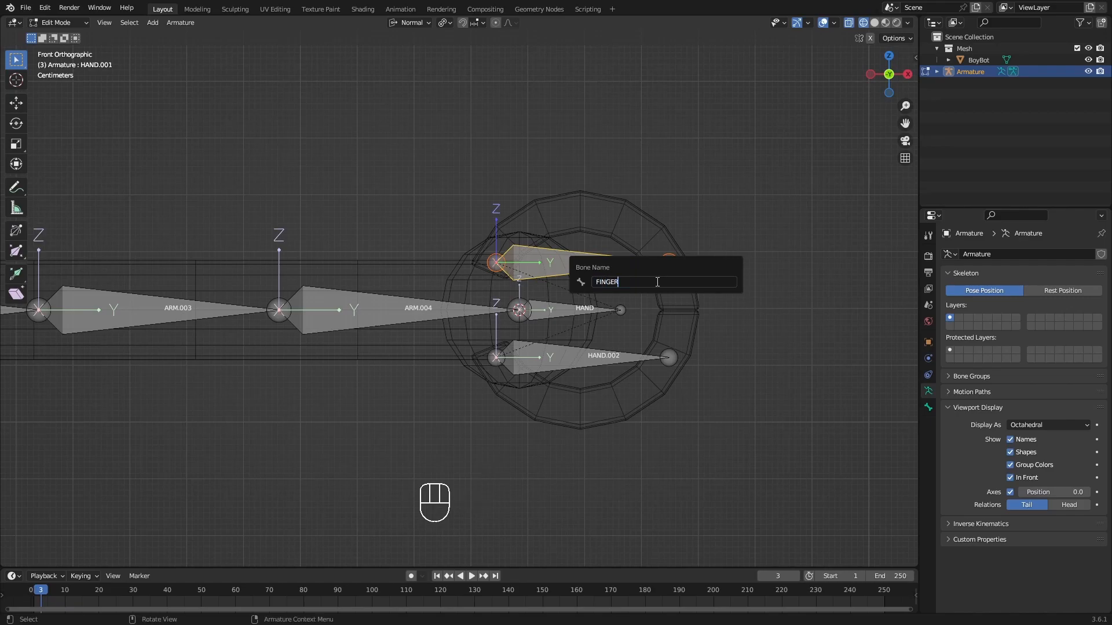
key("shift")
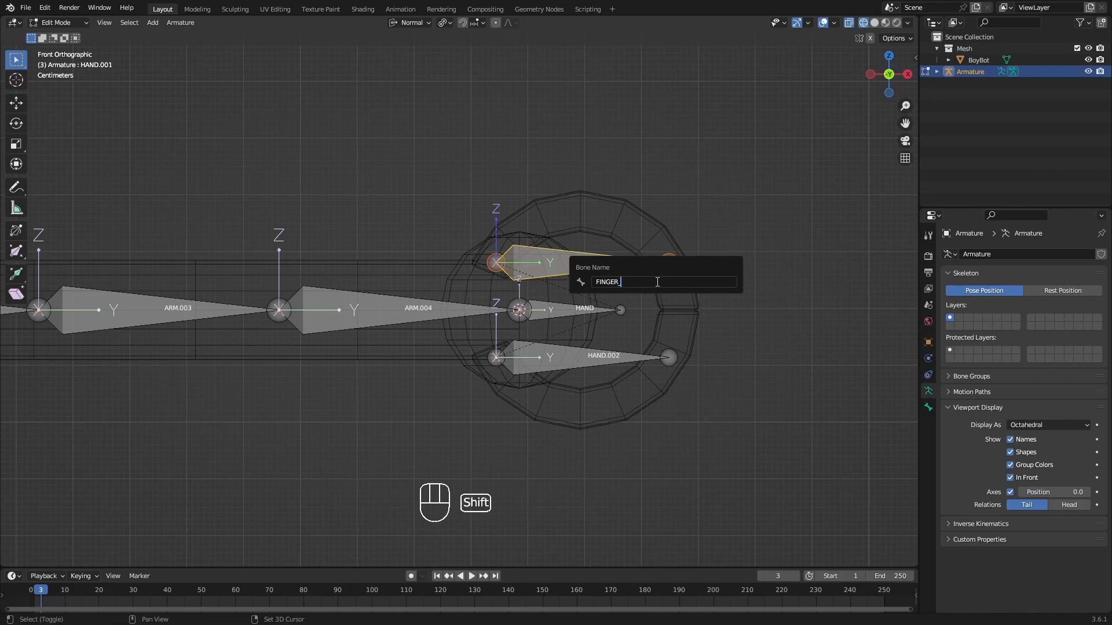
key("Return")
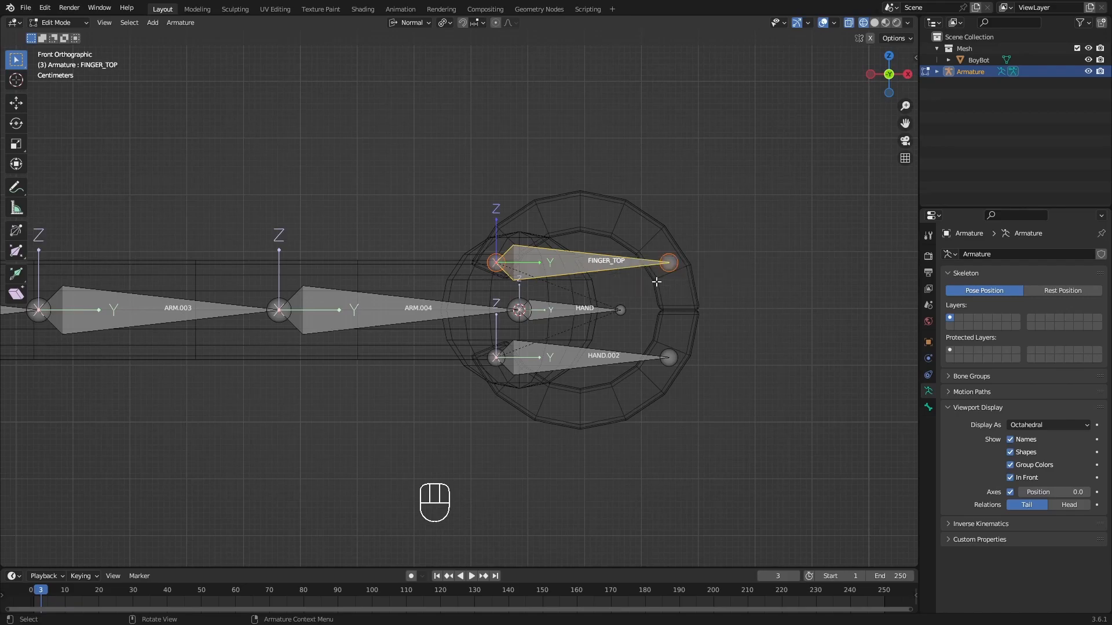
- Rename the lower claw bone as FINGER_BOT
left_click(578, 363)
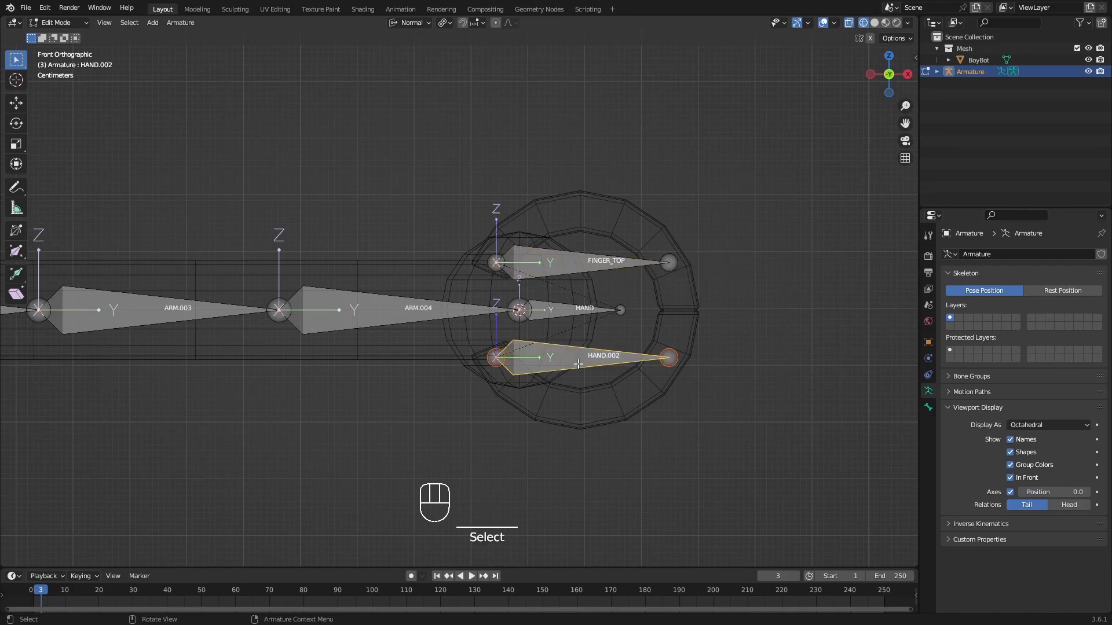
key("F2")
type("FINGER")
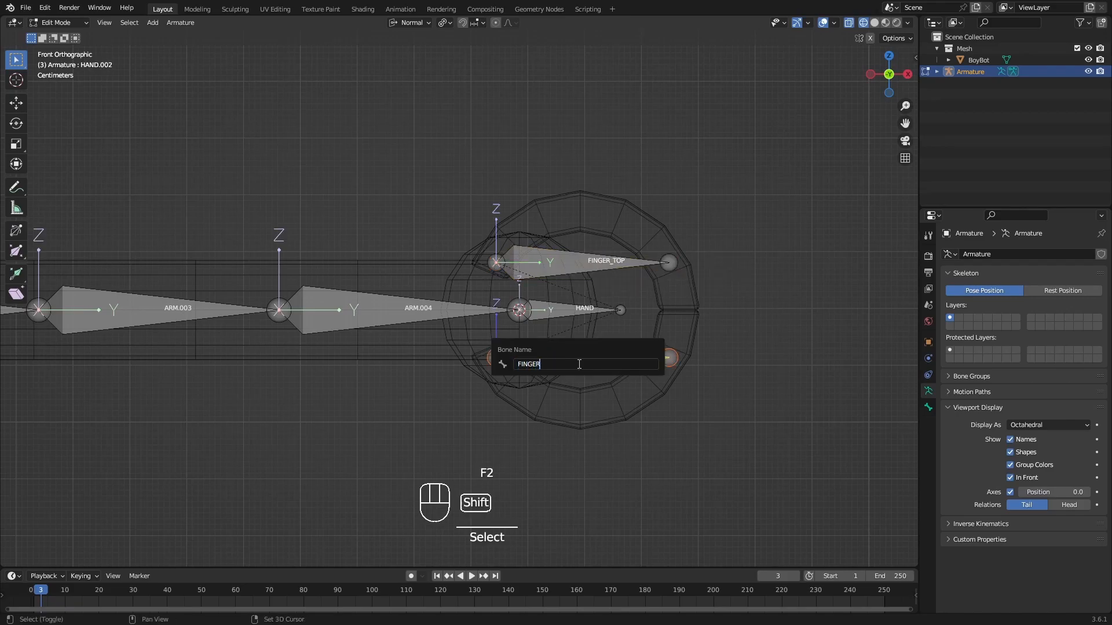
type("_BOT")
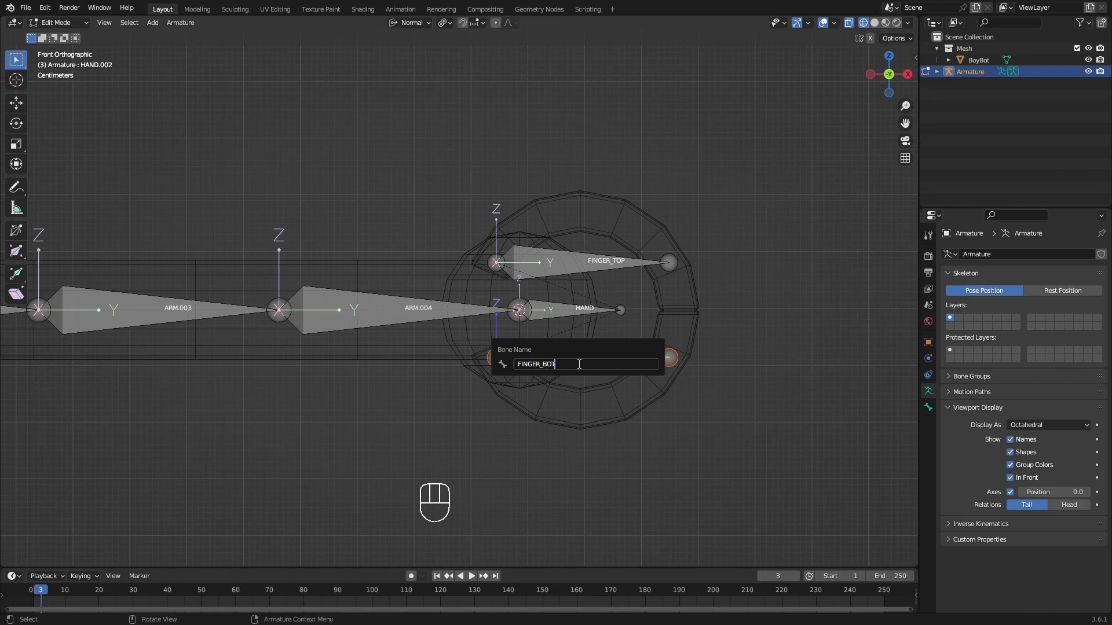
key("Return")
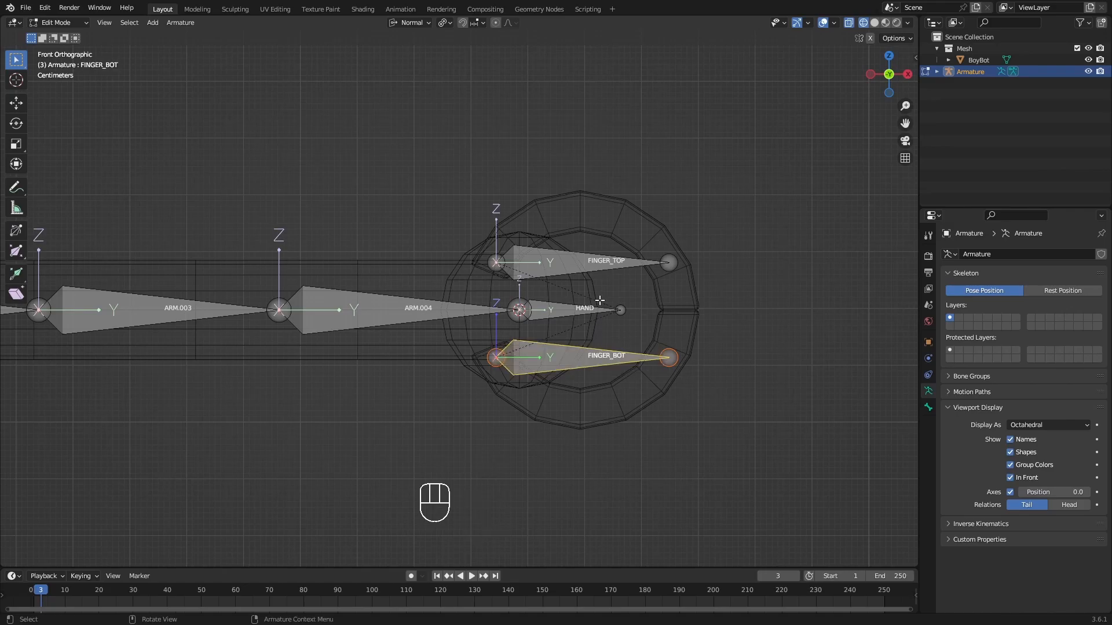
- Leave armature editing, select the BoyBot mesh and put it in Edit Mode
scroll(600, 300, "down", 6)
middle_click_drag(600, 300, 746, 272, "shift")
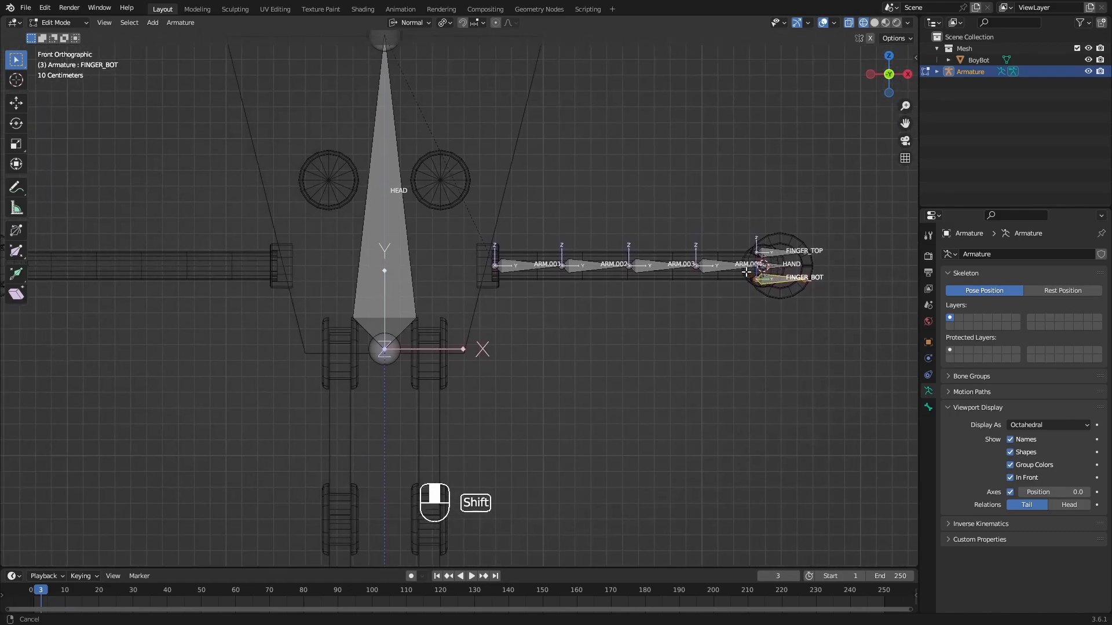
middle_click_drag(693, 232, 714, 233, "shift")
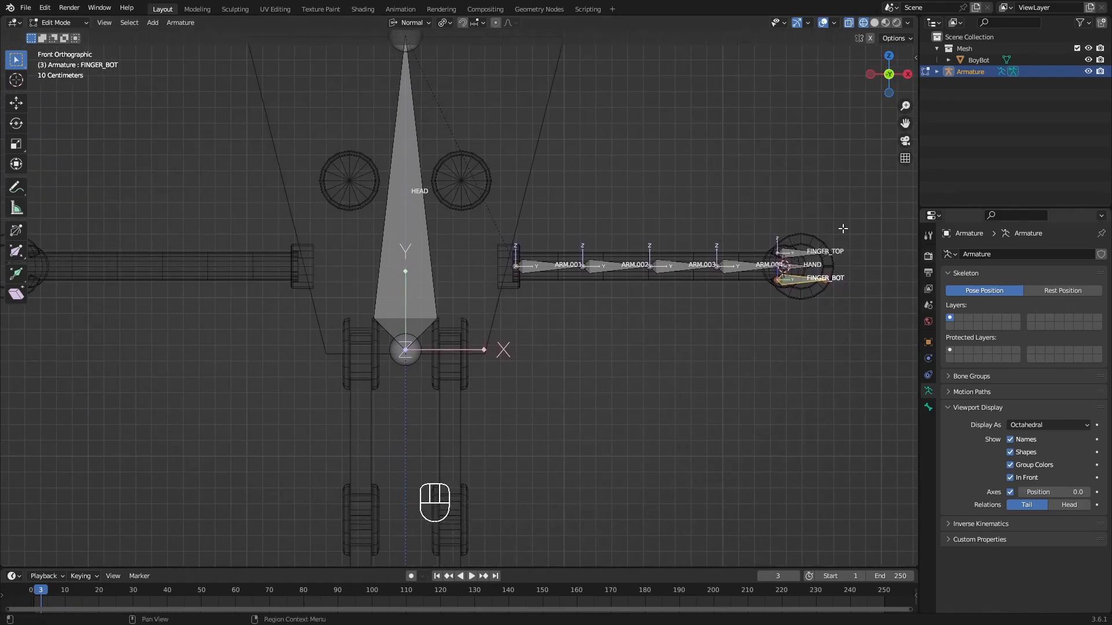
scroll(554, 259, "down", 2)
middle_click_drag(554, 259, 632, 186, "shift")
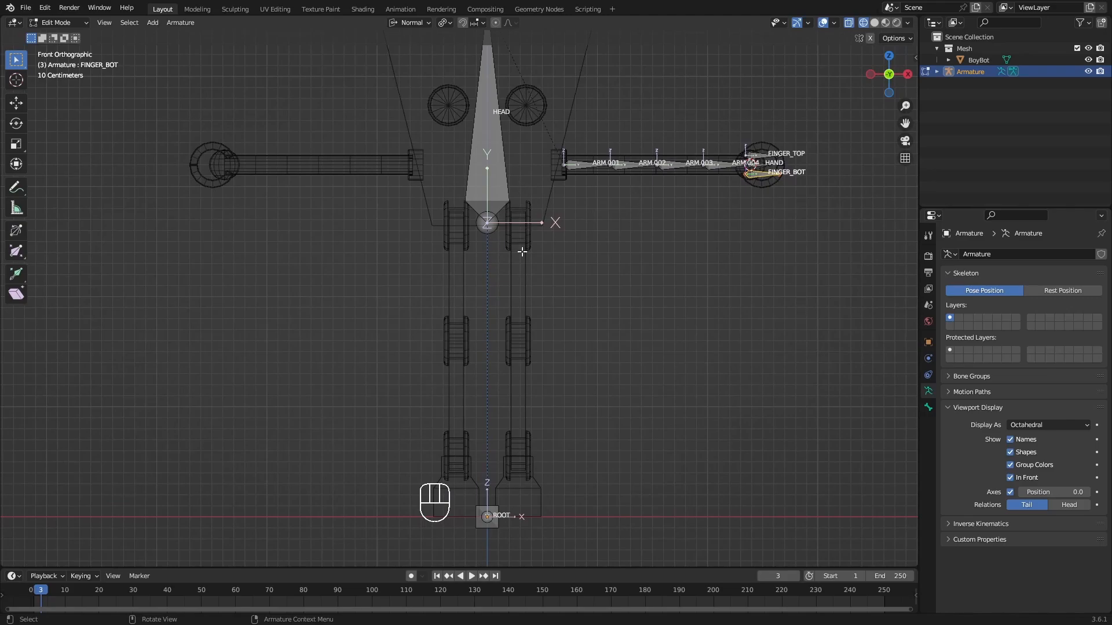
middle_click_drag(514, 158, 514, 191, "shift")
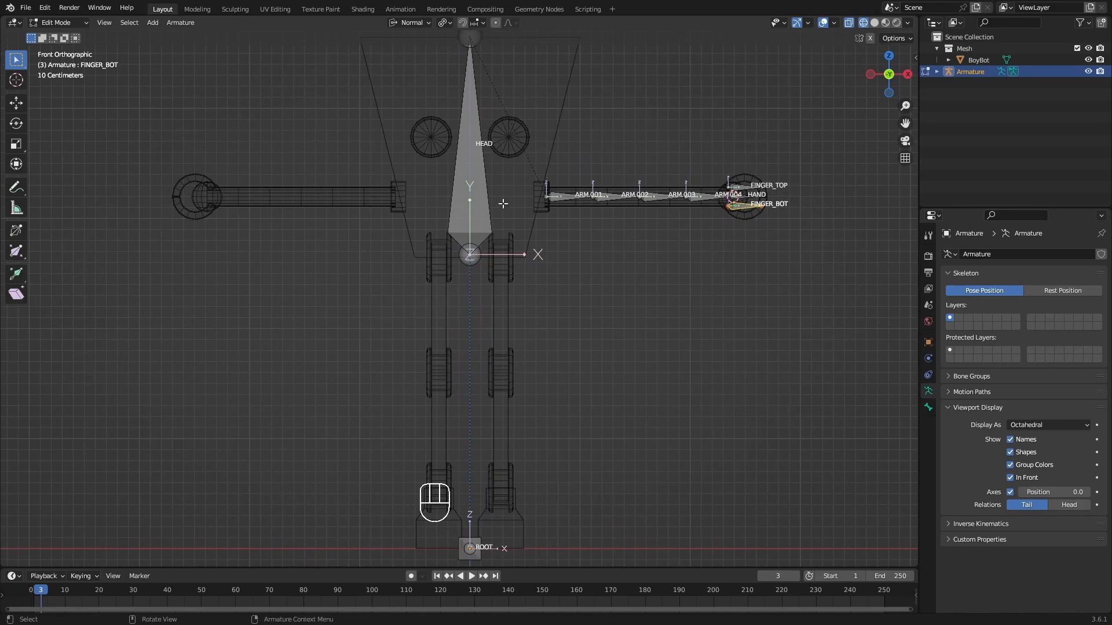
key("Tab")
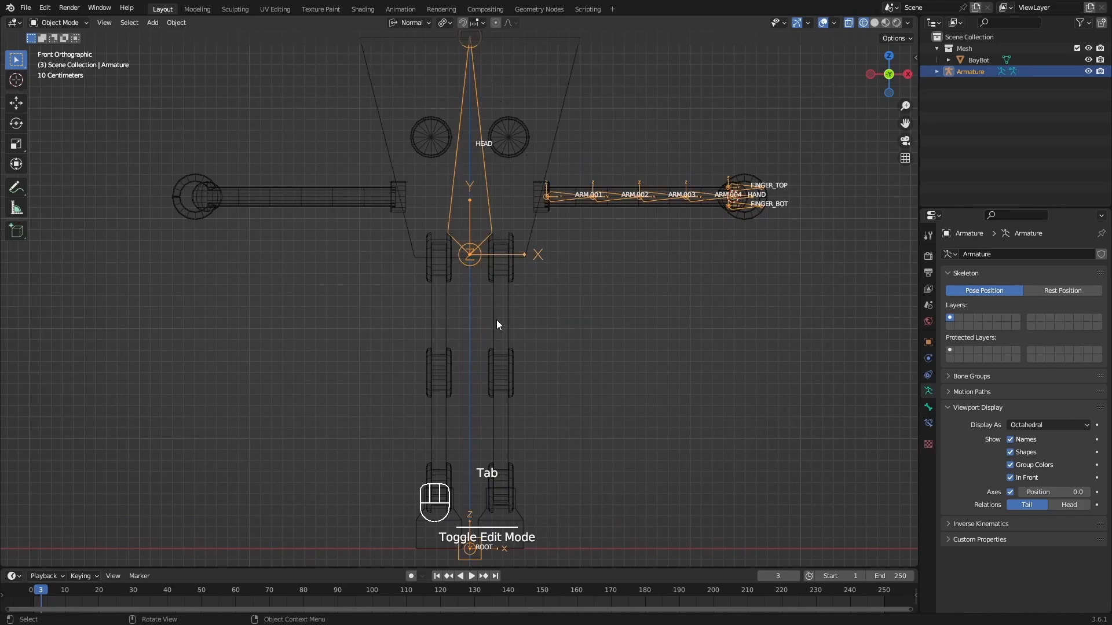
left_click(508, 272)
middle_click_drag(506, 244, 554, 282, "shift")
key("ctrl+Tab")
left_click(534, 275)
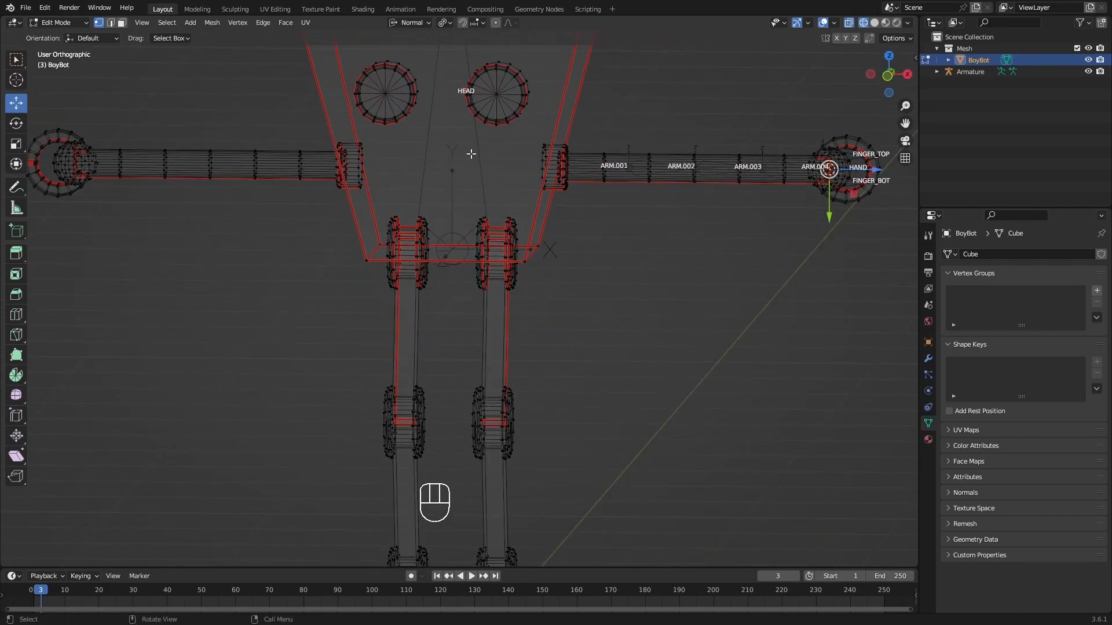
- Add the linked geometry of the hip joint below the rigged arm to the selection and snap the 3D cursor to the selection
scroll(506, 233, "up", 5)
middle_click_drag(498, 243, 587, 218)
mouse_move(636, 284)
middle_mouse_down("shift")
mouse_move(601, 278)
mouse_move(629, 289)
mouse_move(651, 282)
middle_mouse_up("shift")
key("l")
scroll(700, 271, "down", 7)
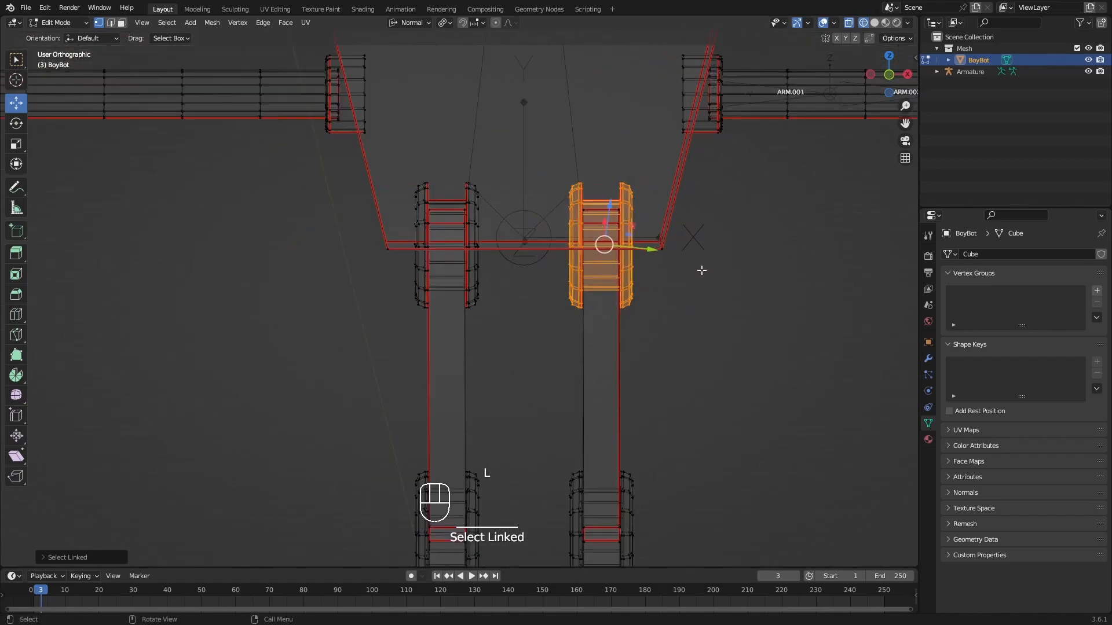
middle_click_drag(743, 271, 662, 278, "shift")
key("shift+s")
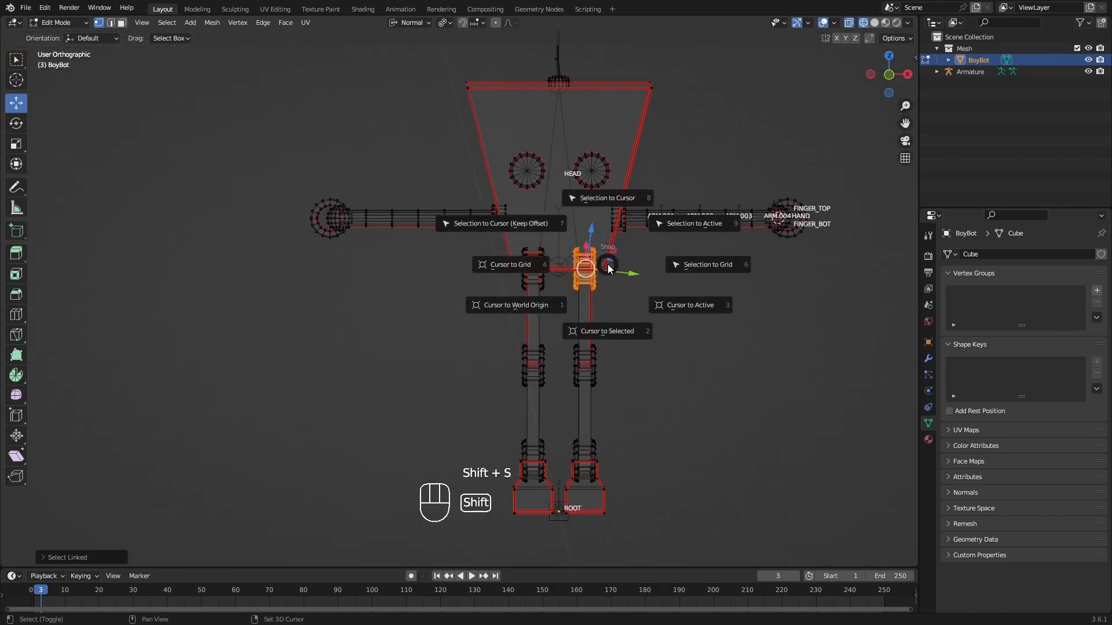
left_click(613, 339)
key("KP_Decimal")
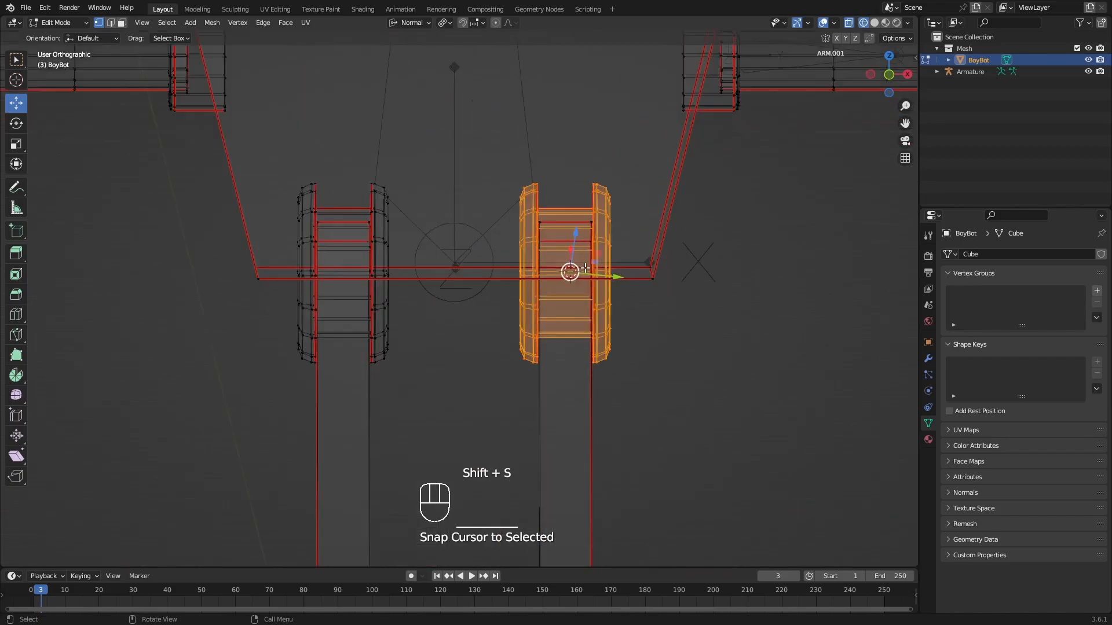
middle_click_drag(613, 276, 657, 301)
scroll(616, 275, "down", 2)
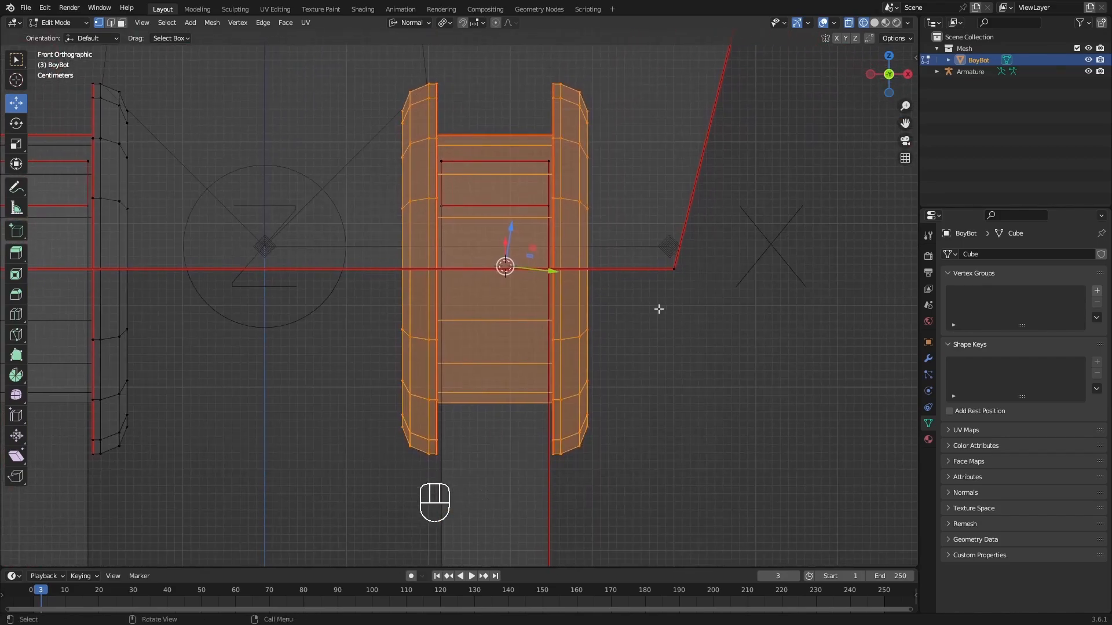
scroll(656, 310, "down", 8)
middle_click_drag(775, 307, 583, 304, "shift")
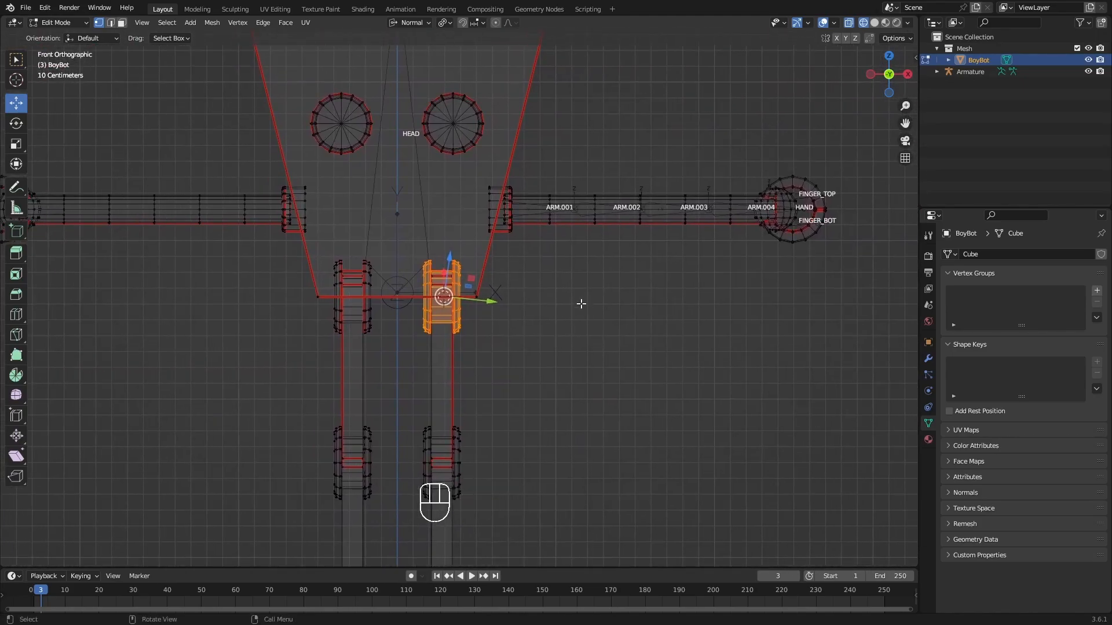
- Clear the mesh selection, select only the linked hip joint on the rigged arm's side, and snap the 3D cursor to it
key("alt+a")
scroll(466, 309, "up", 6)
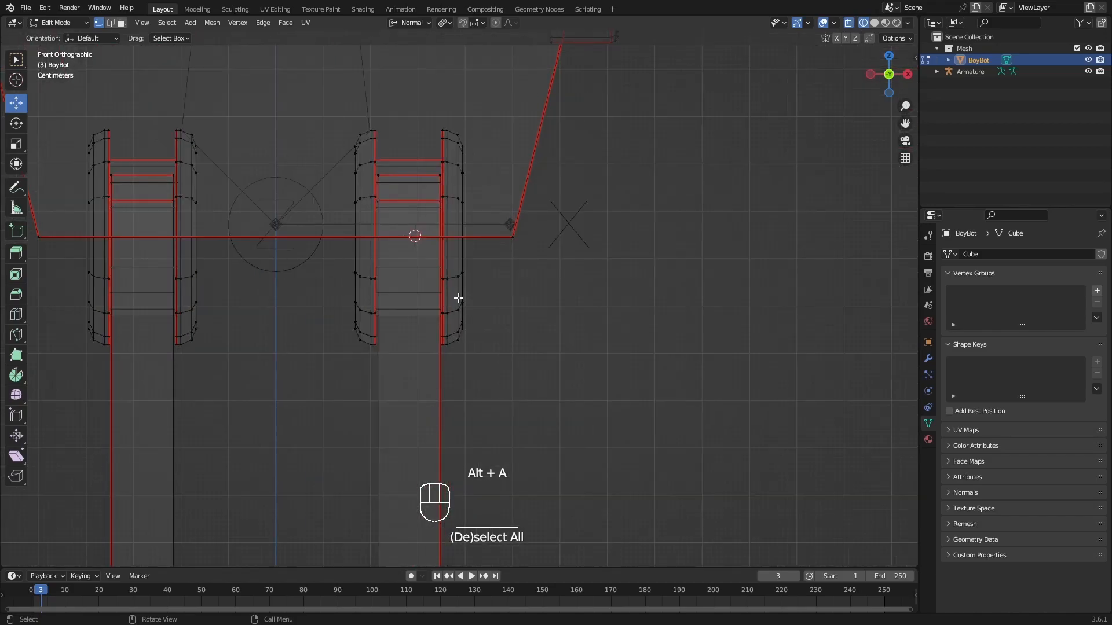
key("l")
key("shift+s")
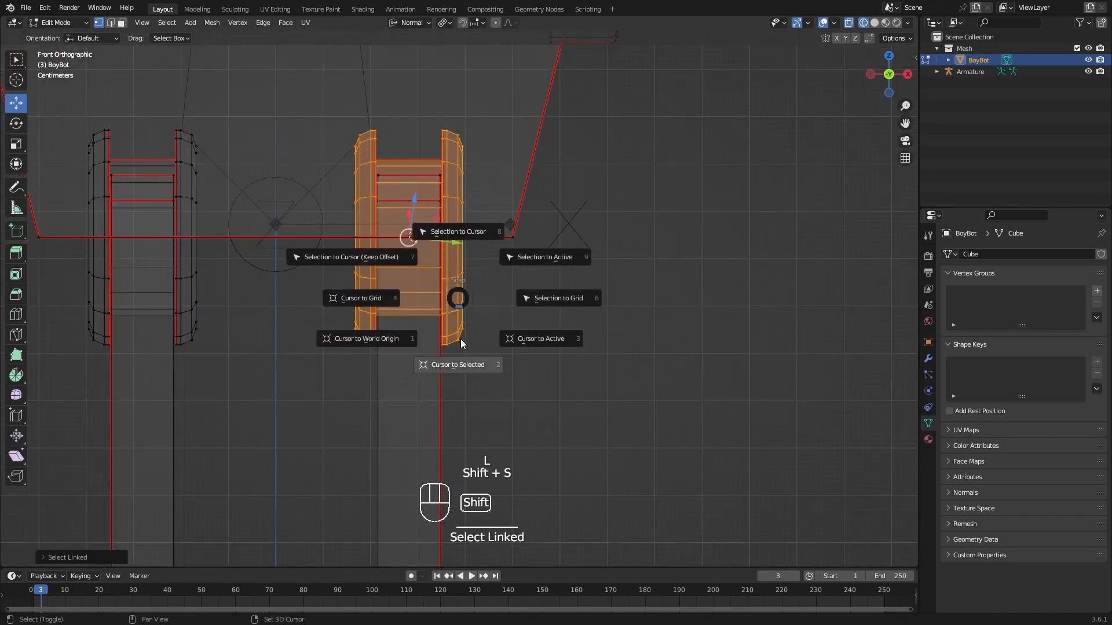
left_click(459, 362)
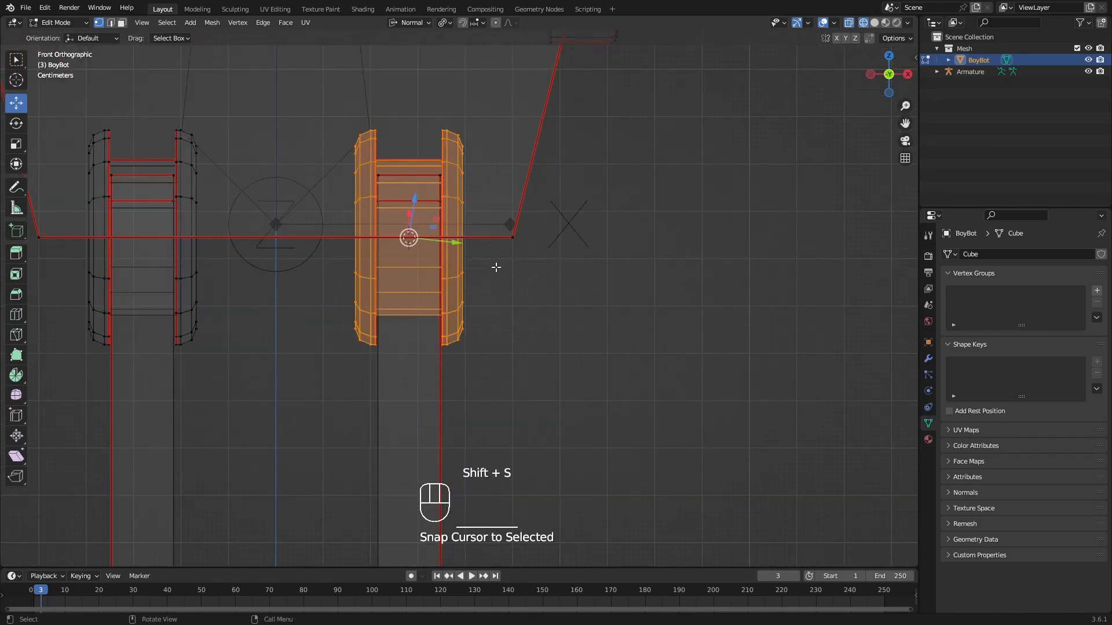
- Return the BoyBot mesh to Object Mode
middle_click_drag(495, 265, 537, 213, "shift")
scroll(534, 169, "down", 3)
middle_click_drag(534, 170, 585, 183, "shift")
key("Tab")
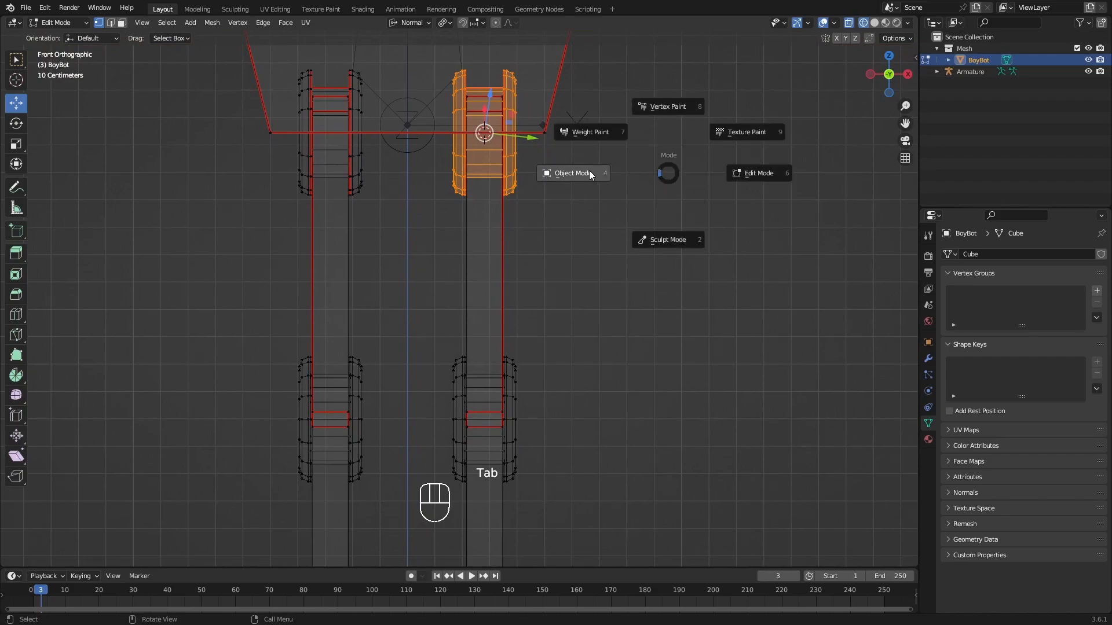
left_click(589, 172)
- Select the armature, enter Edit Mode, and add a new bone at the 3D cursor on the hip joint
scroll(589, 173, "down", 5)
middle_click_drag(546, 136, 571, 235, "shift")
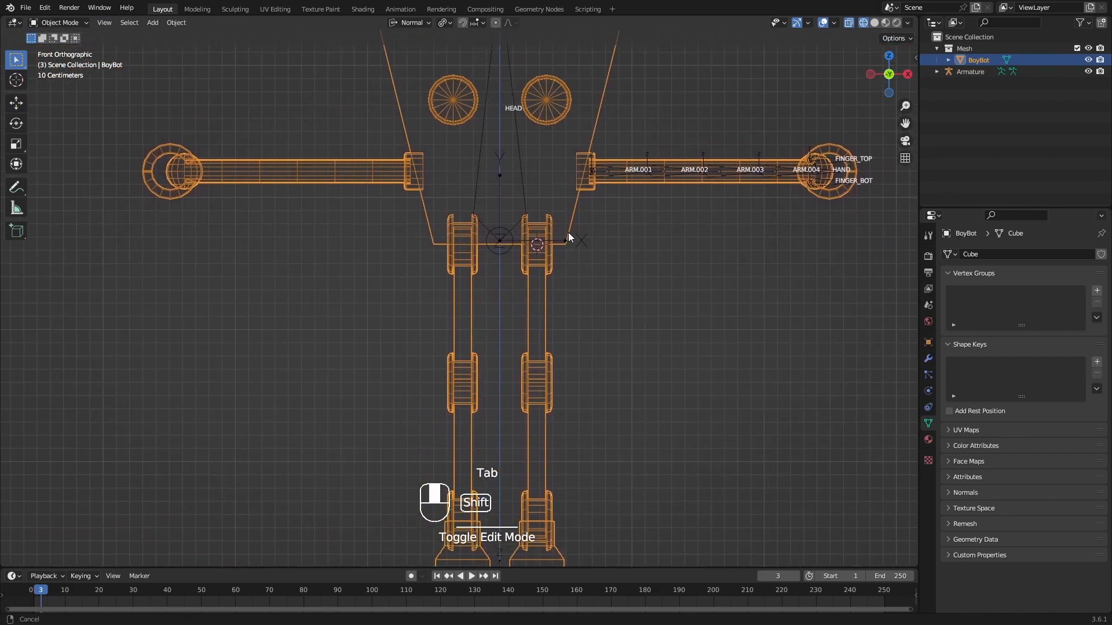
left_click(520, 176)
middle_click_drag(542, 187, 513, 278, "shift")
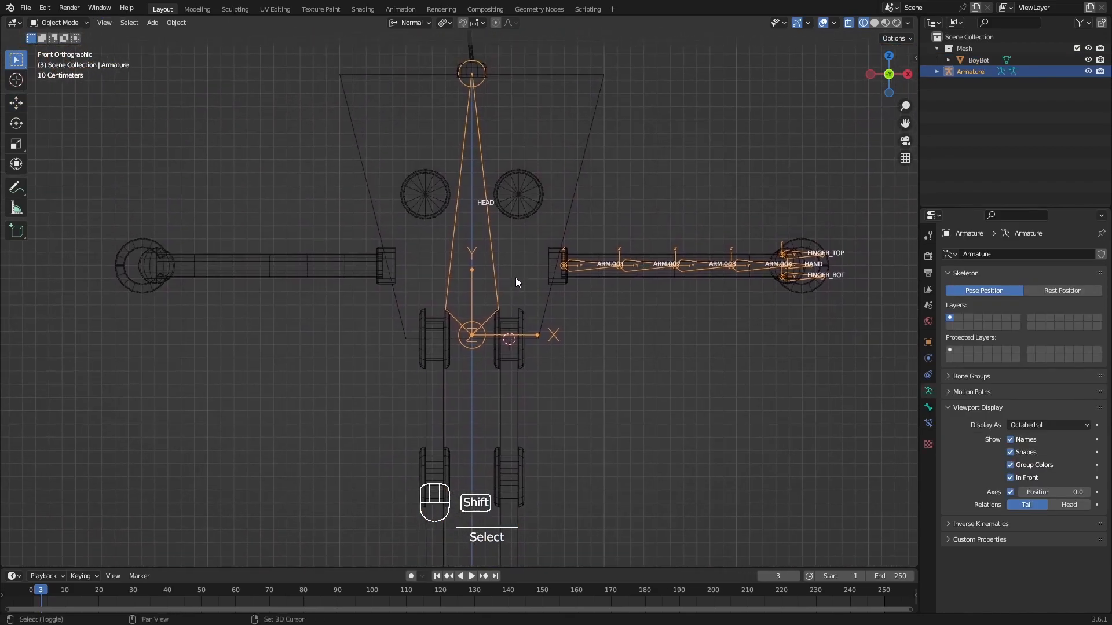
middle_click_drag(555, 309, 503, 273, "shift")
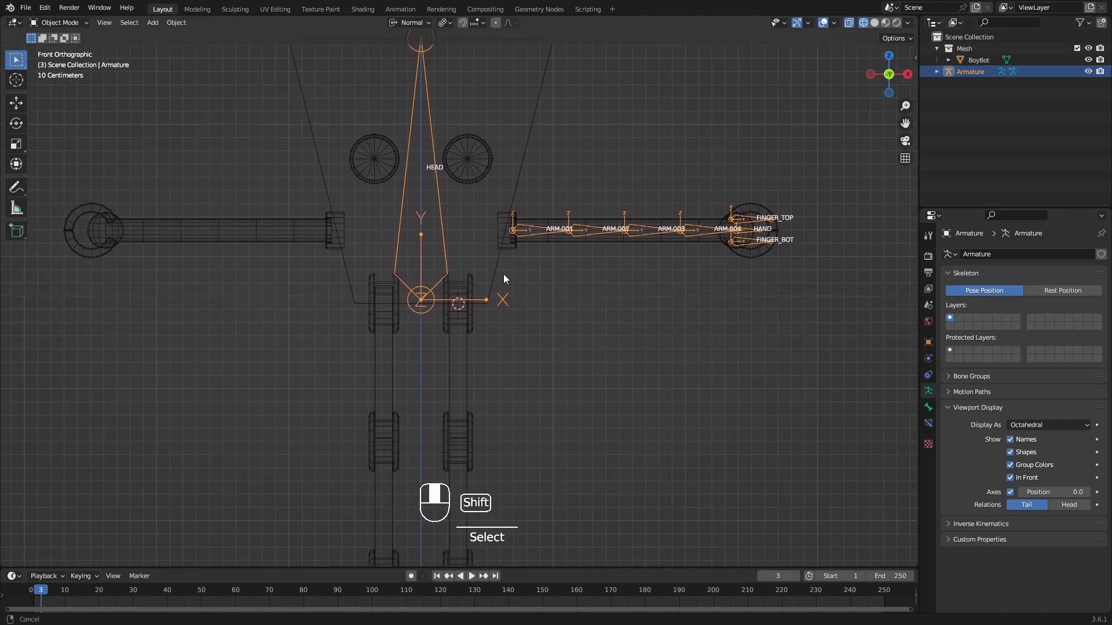
key("Tab")
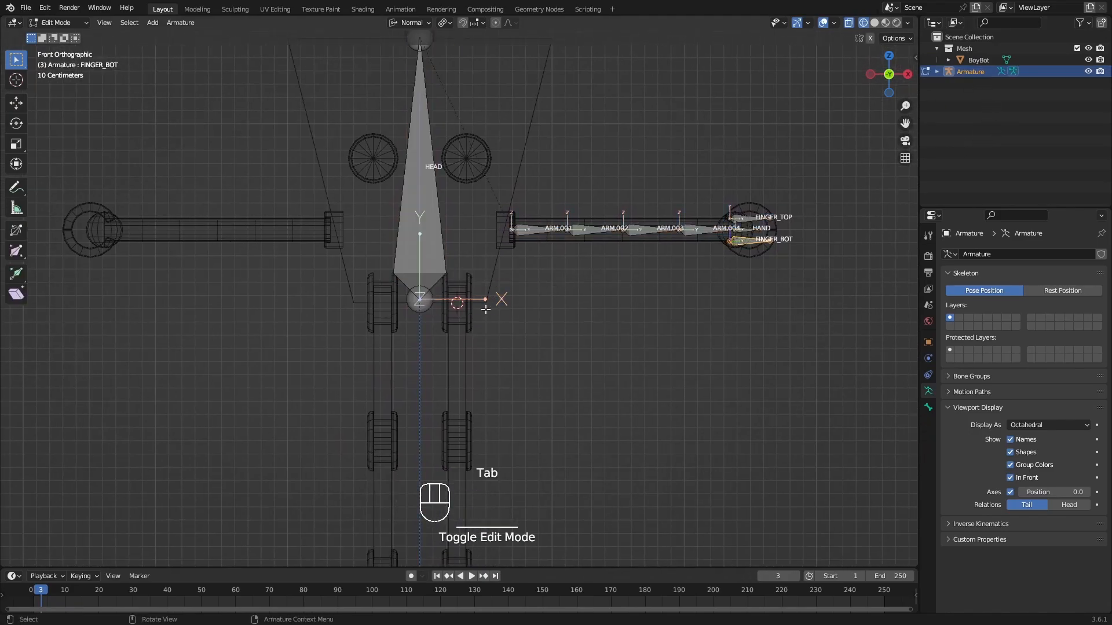
middle_click_drag(485, 310, 476, 252, "shift")
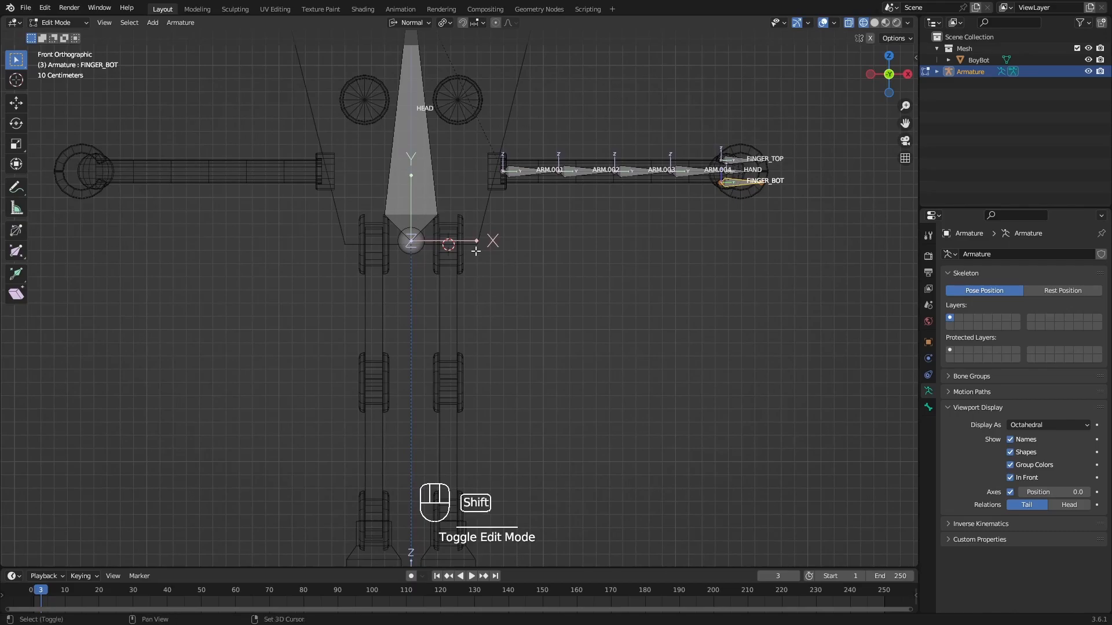
key("shift+a")
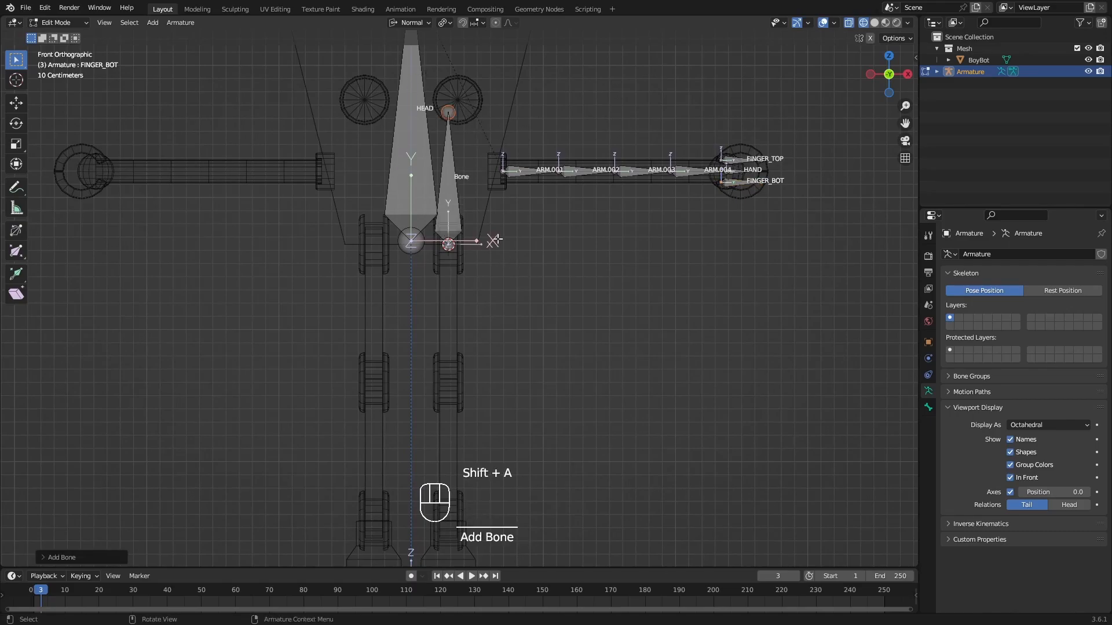
- Leave the armature's Edit Mode, select the BoyBot mesh, and enter its Edit Mode
middle_click_drag(506, 260, 461, 154)
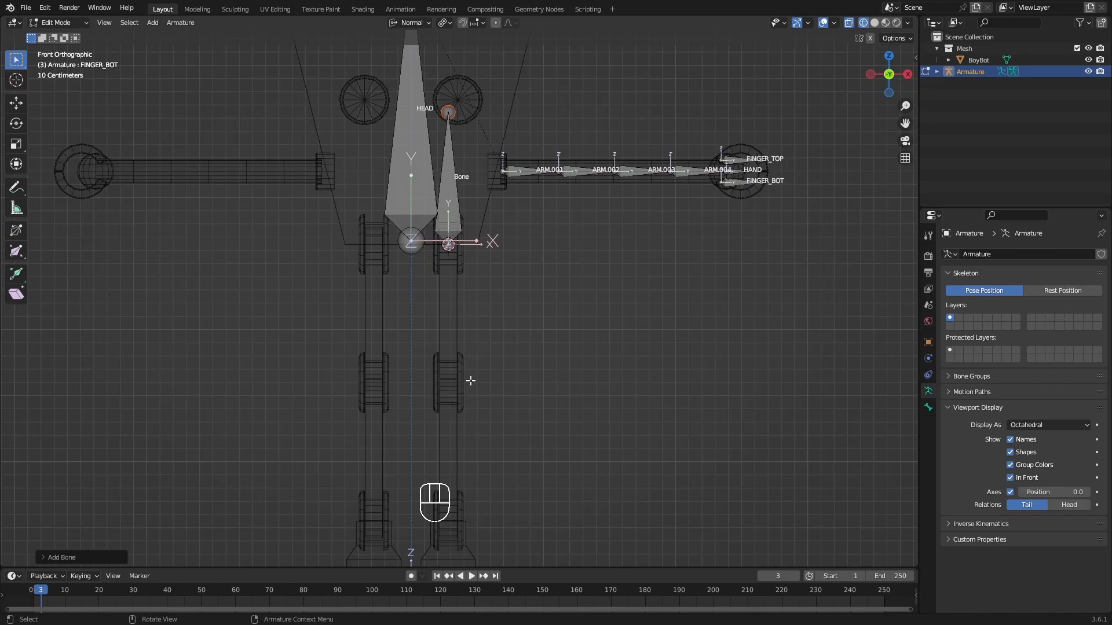
middle_click_drag(459, 376, 522, 301)
key("Tab")
left_click(494, 325)
key("Tab")
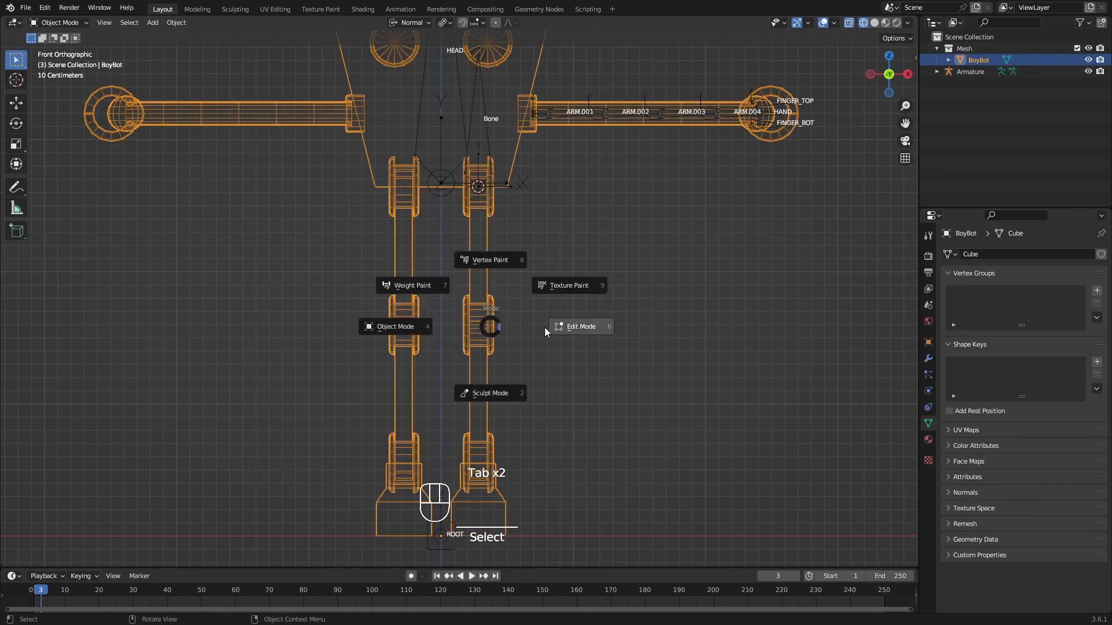
left_click(590, 328)
- Clear the mesh selection, select the linked knee joint on the rigged arm's side, and snap the 3D cursor to it
key("alt+a")
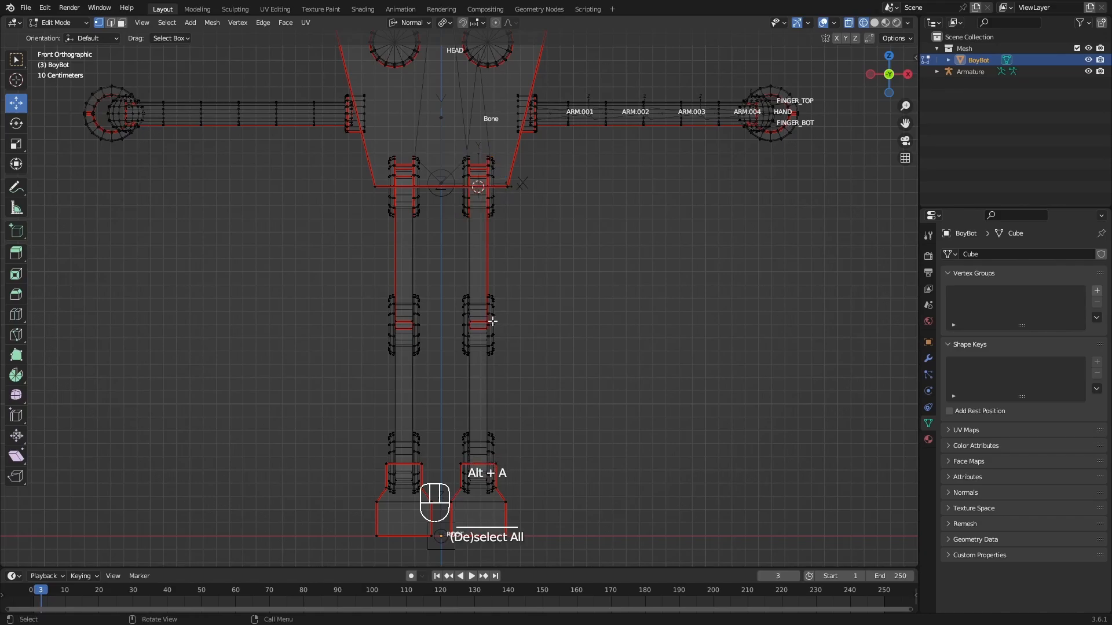
key("l")
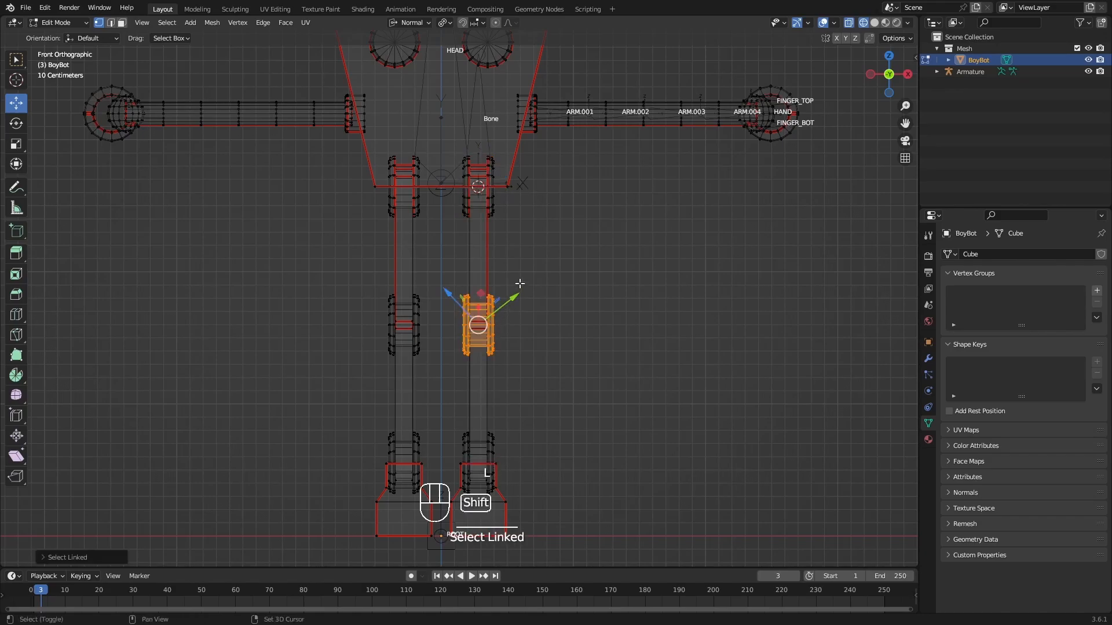
key("shift+s")
left_click(524, 355)
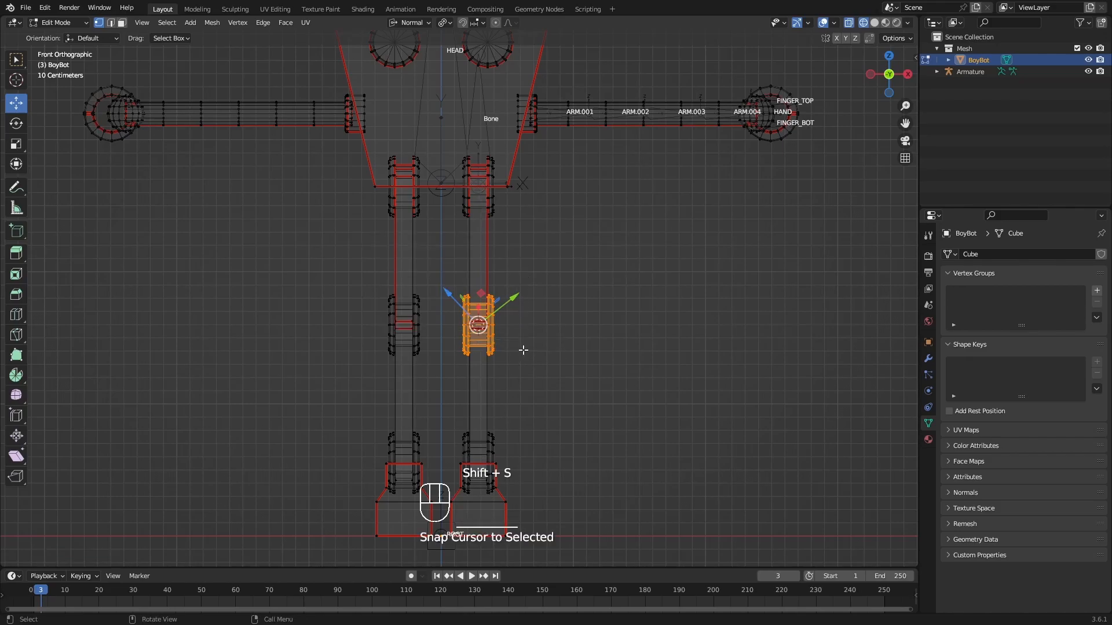
- Return the BoyBot mesh to Object Mode, select the armature, and enter its Edit Mode
key("Tab")
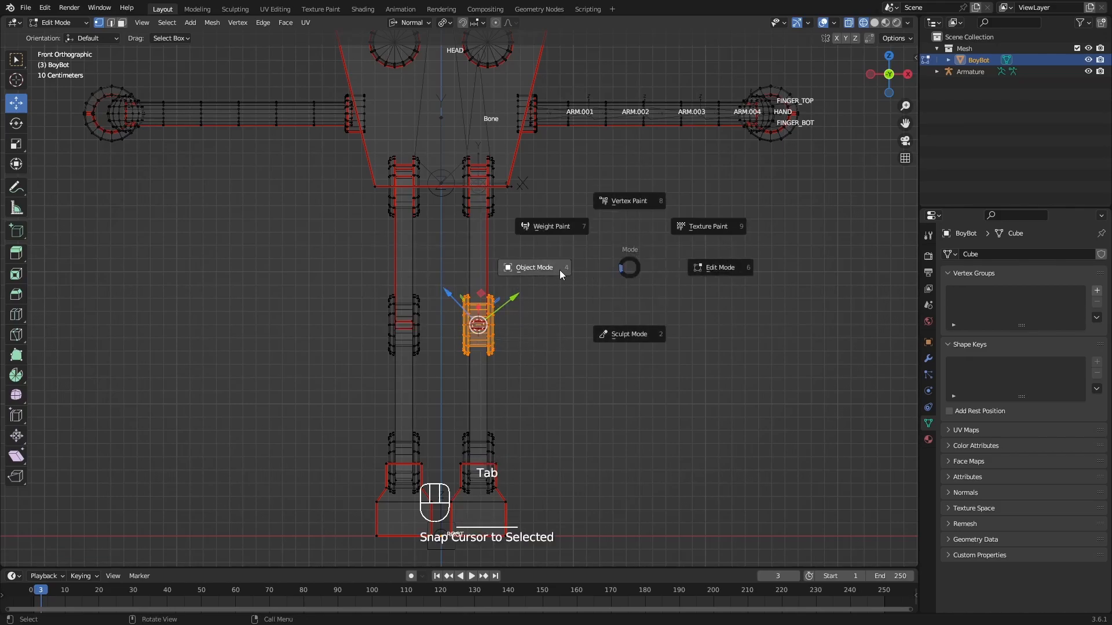
left_click(523, 270)
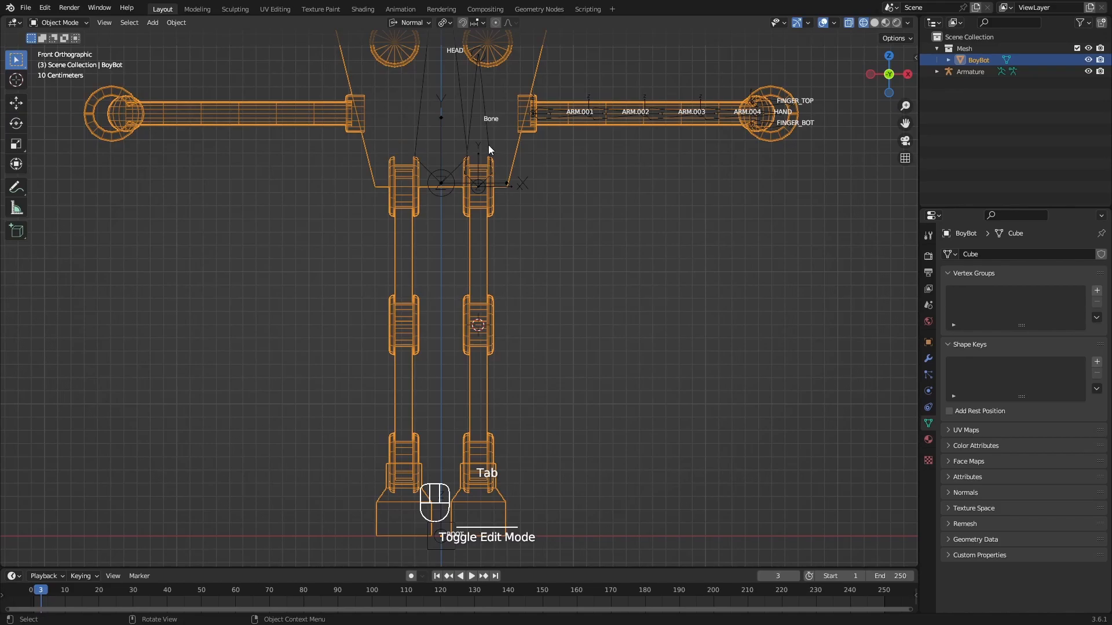
left_click(979, 71)
key("Tab")
left_click(512, 306)
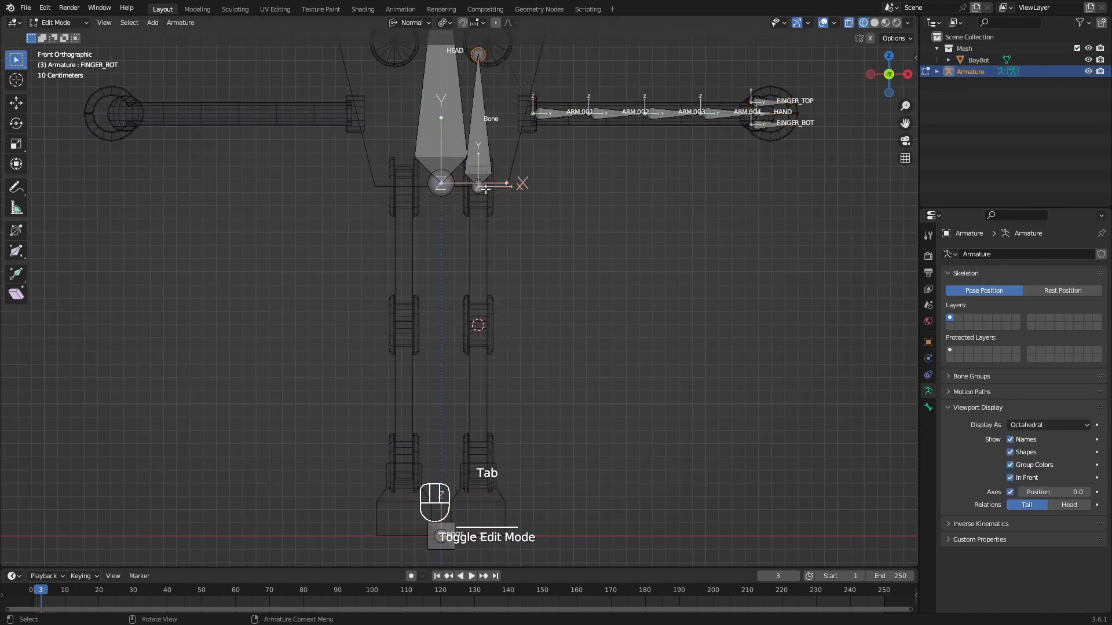
- Select the tip of the new hip bone and snap it to the 3D cursor at the knee joint
left_click(481, 57)
middle_click_drag(502, 89, 505, 154, "shift")
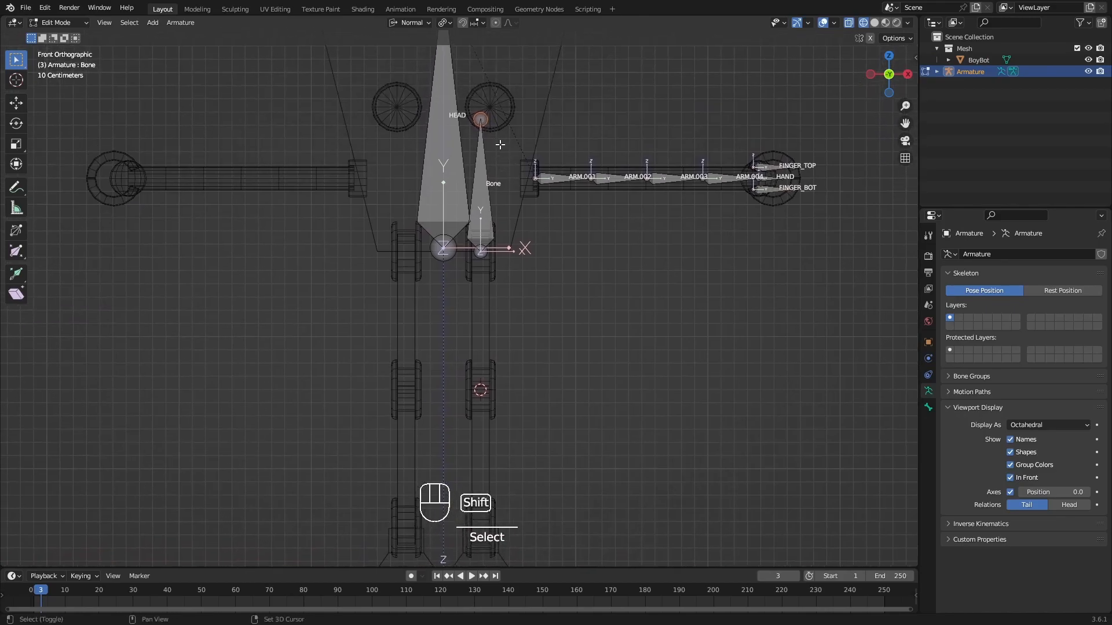
key("shift+s")
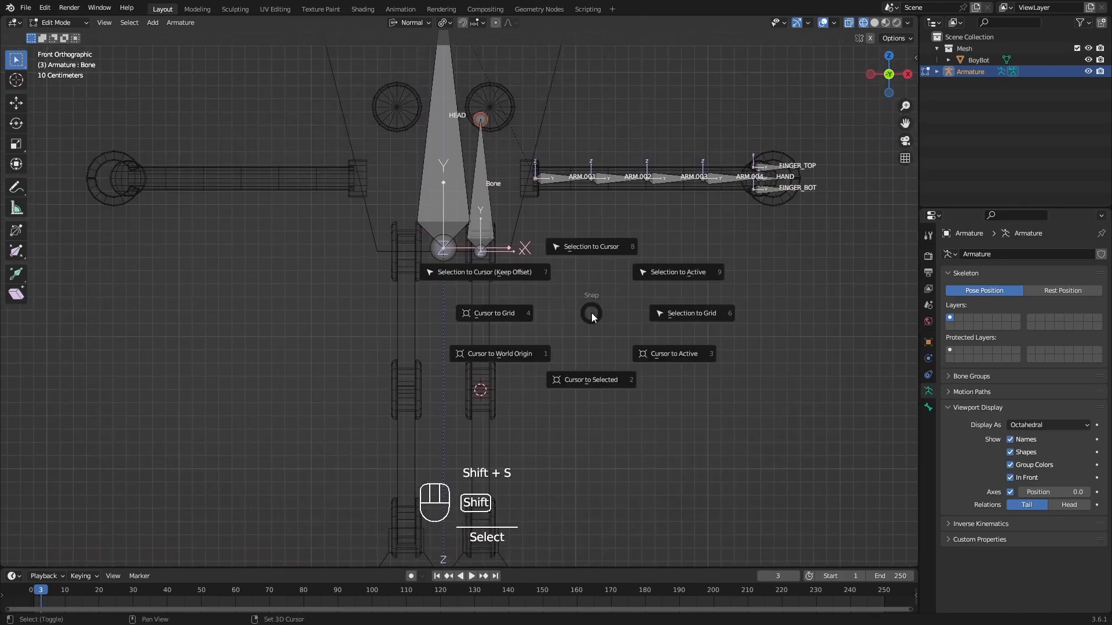
left_click(589, 248)
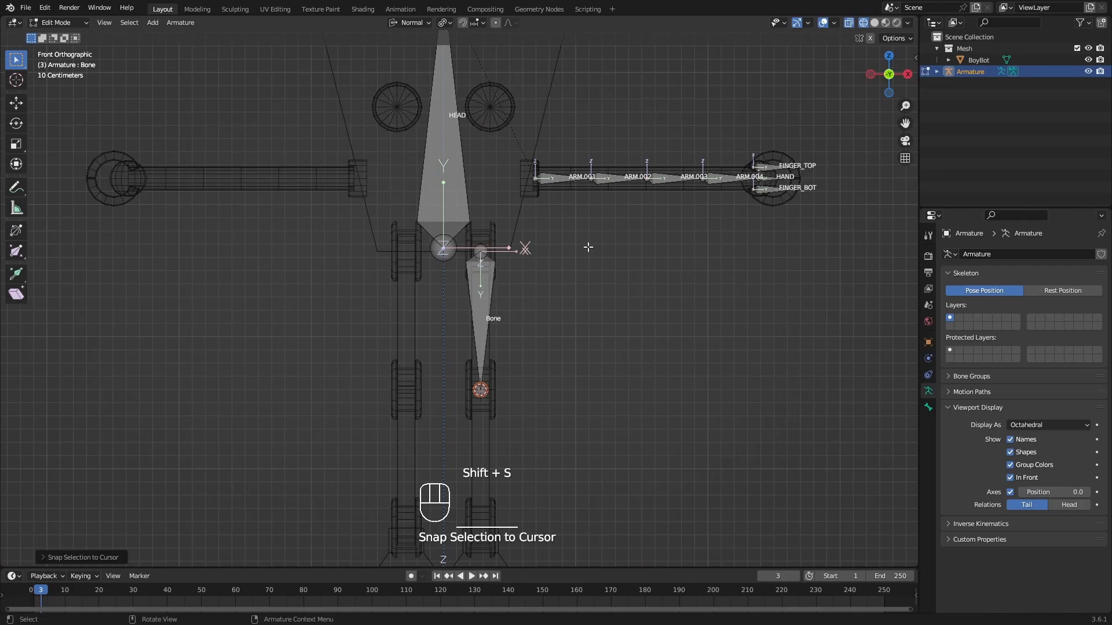
- In the right side view, extrude a lower leg bone about 1.08 m long from the knee to the ankle joint
middle_click_drag(505, 368, 582, 268, "shift")
middle_click_drag(581, 281, 607, 306)
scroll(579, 281, "up", 5)
scroll(567, 241, "down", 3)
middle_click_drag(579, 365, 452, 367)
middle_click_drag(619, 370, 549, 224, "shift")
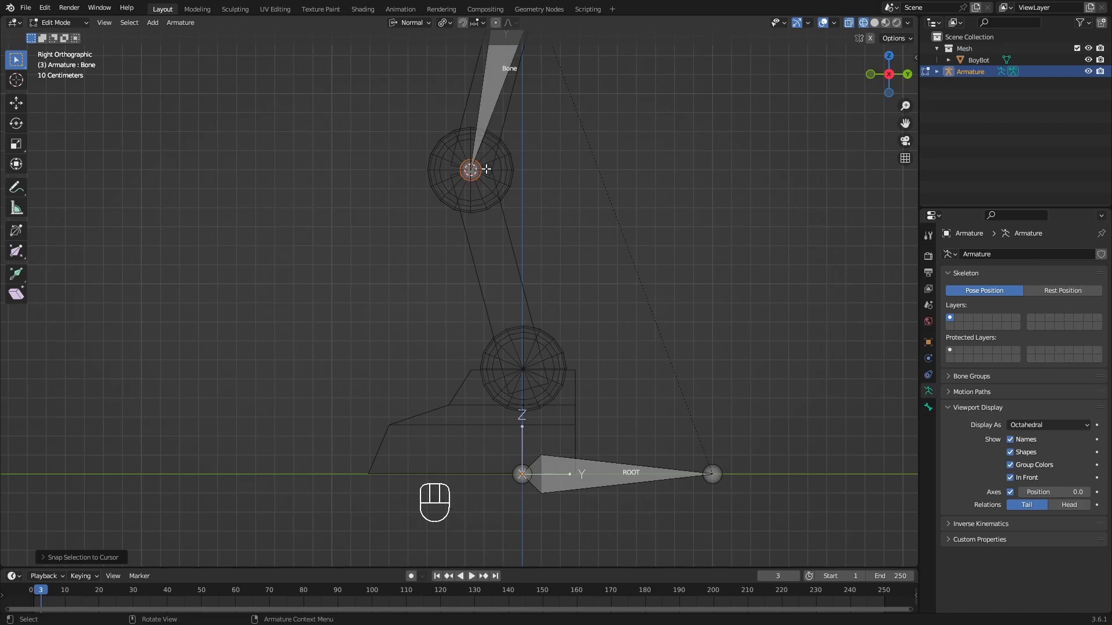
middle_click_drag(549, 253, 489, 242, "shift")
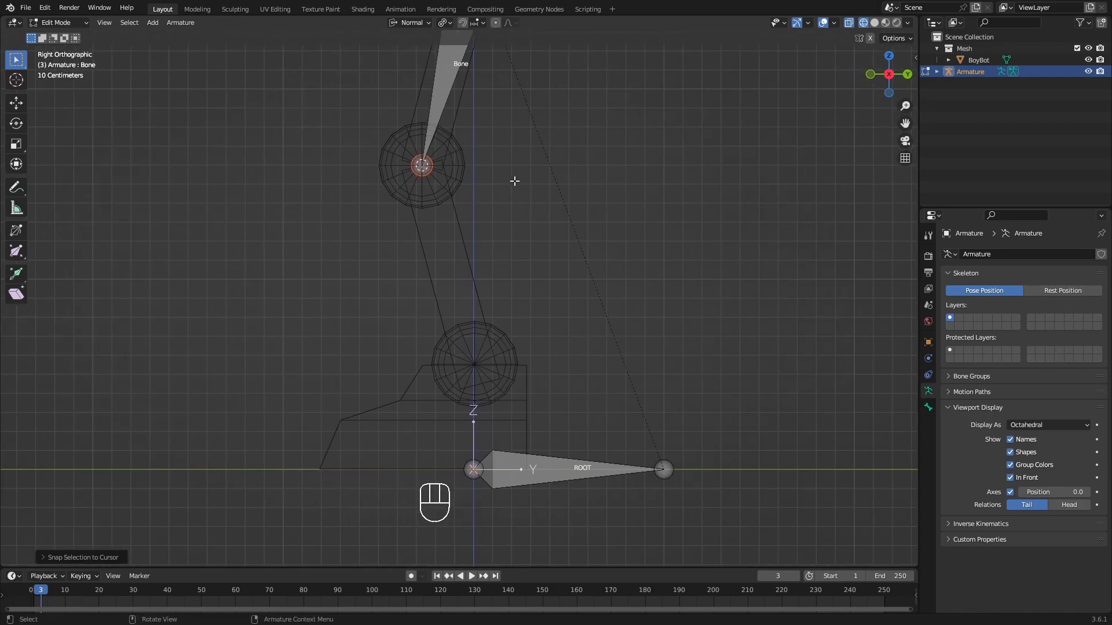
middle_click_drag(466, 168, 473, 316, "shift")
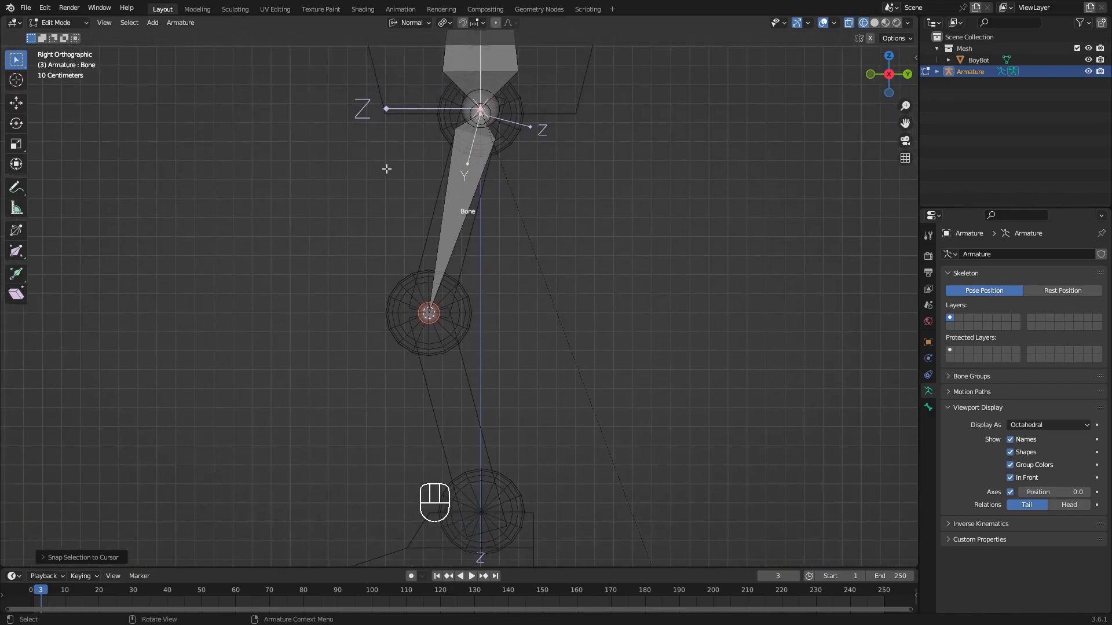
scroll(459, 269, "down", 2)
middle_click_drag(503, 302, 455, 244, "shift")
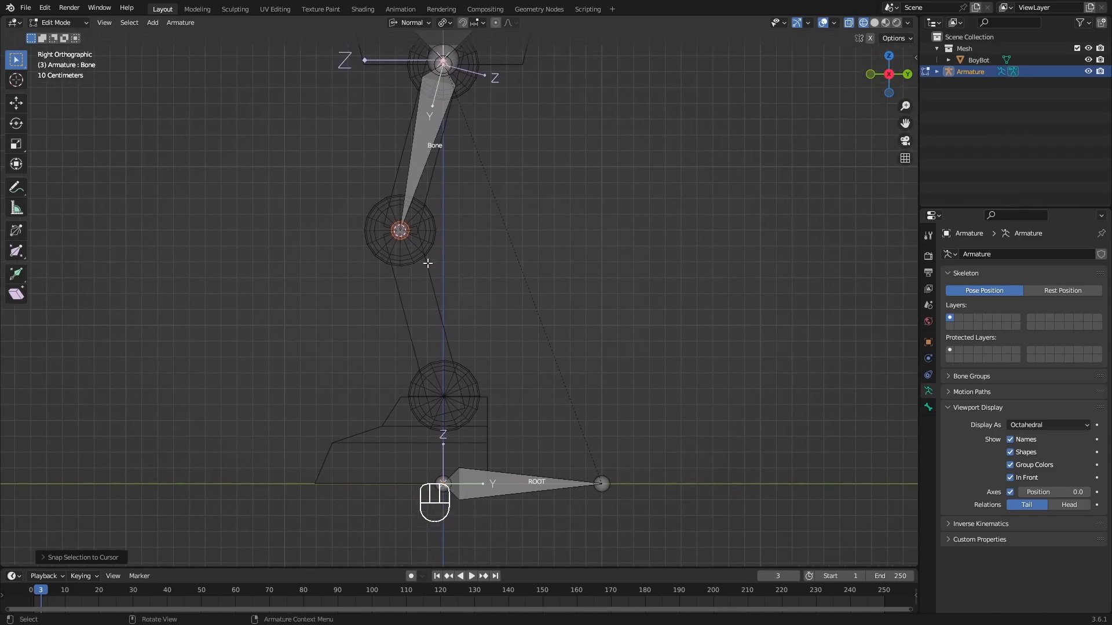
key("e")
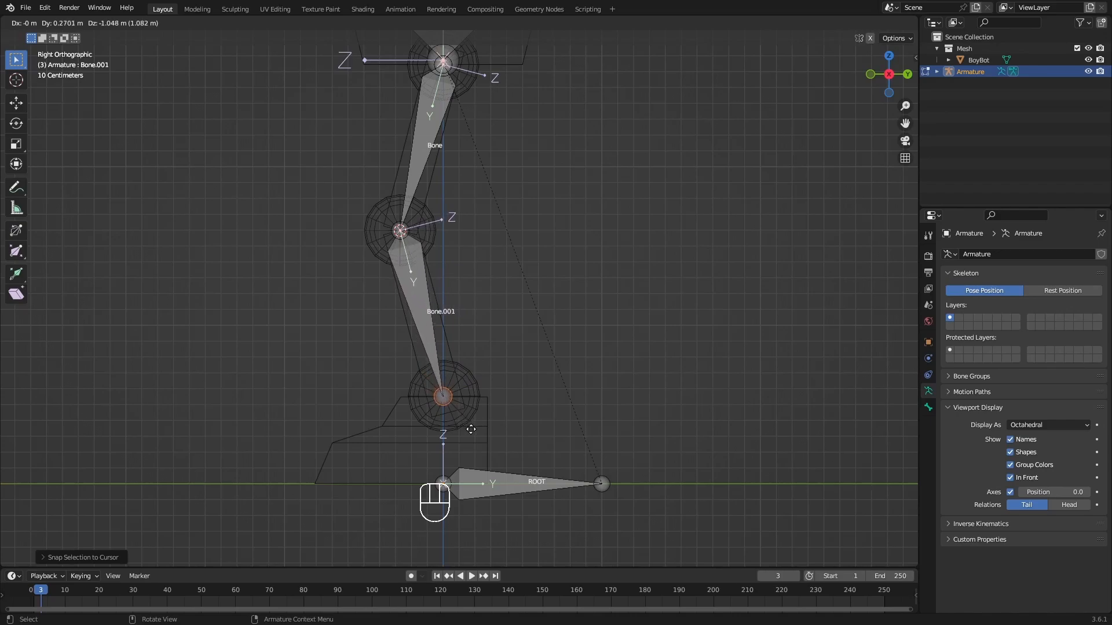
left_click(443, 382)
scroll(445, 375, "up", 2)
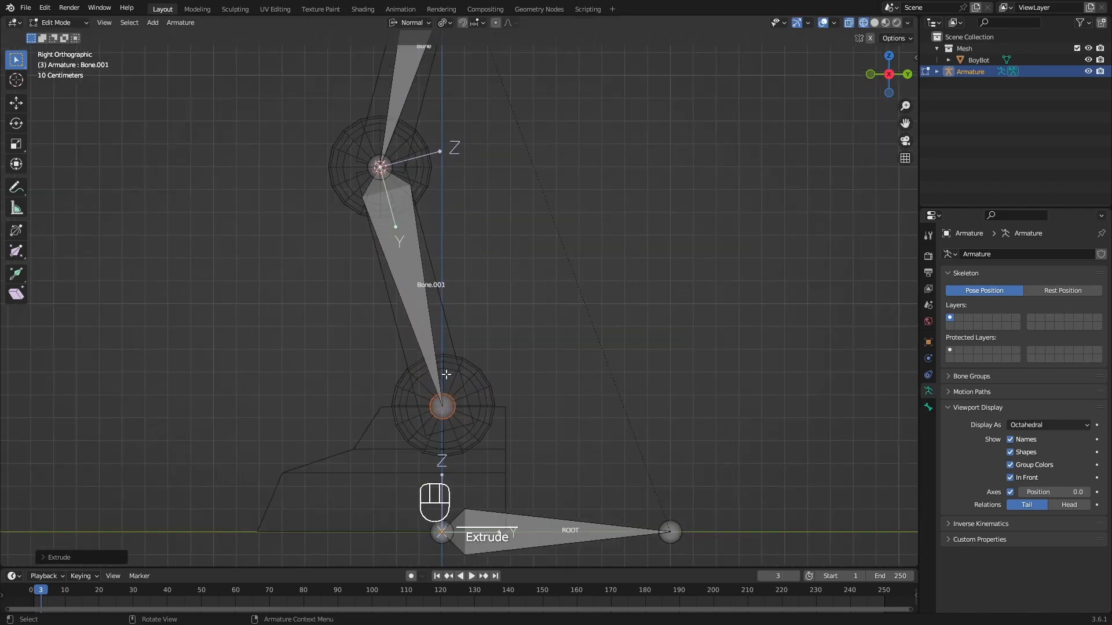
- In front view, take the armature out of Edit Mode and enter Edit Mode on the BoyBot mesh at the ankles
middle_click_drag(421, 394, 559, 356, "shift")
scroll(458, 365, "up", 5)
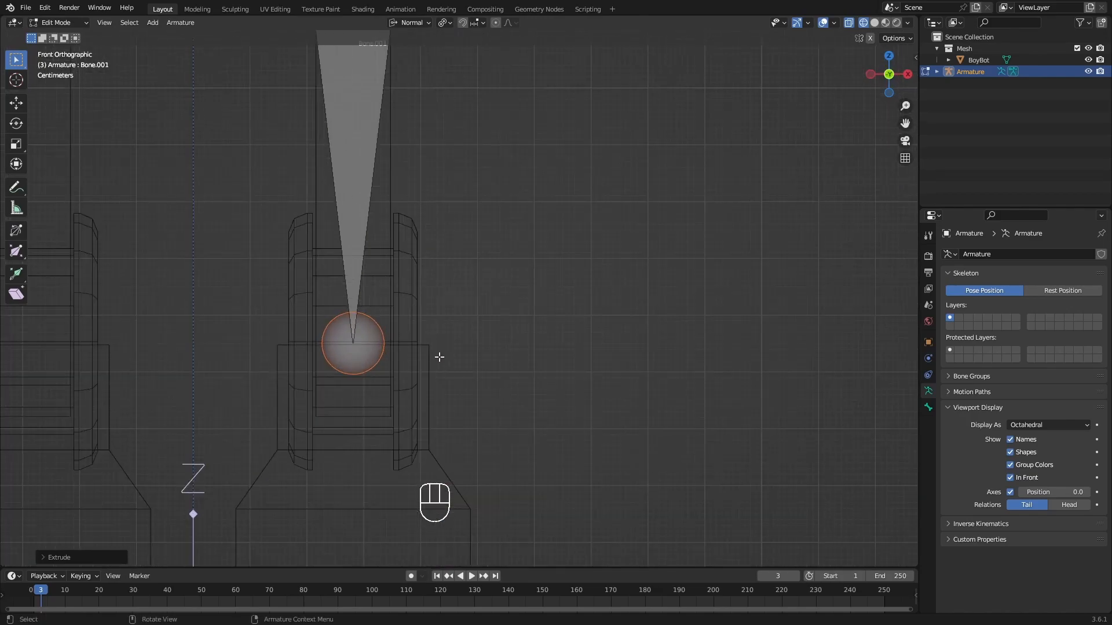
scroll(398, 315, "down", 4)
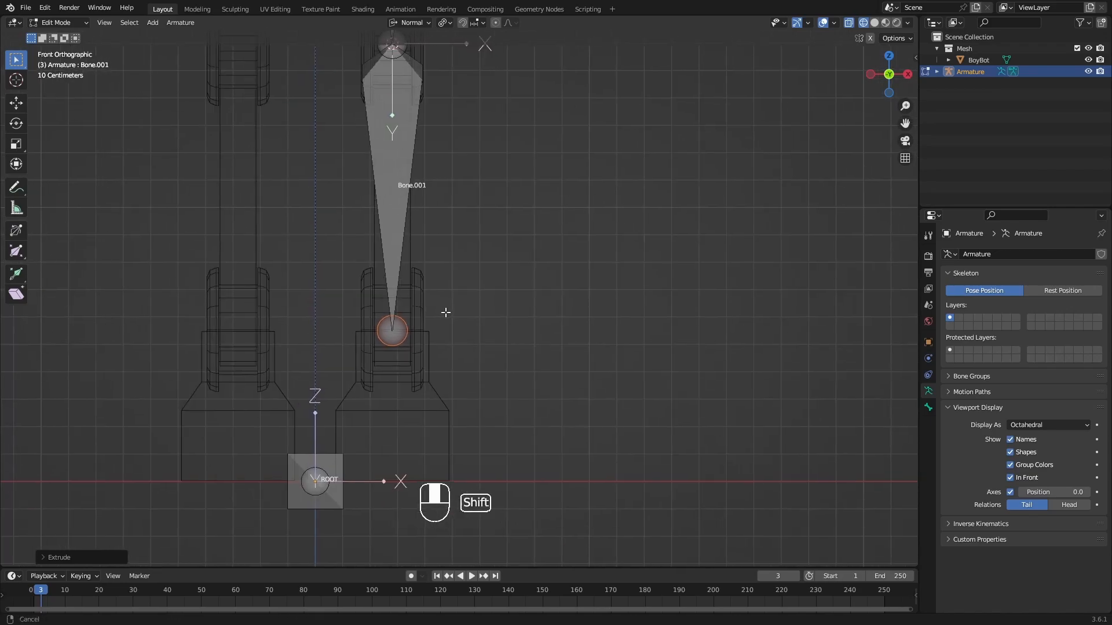
middle_click_drag(442, 310, 487, 365, "shift")
key("ctrl+Tab")
left_click(467, 326)
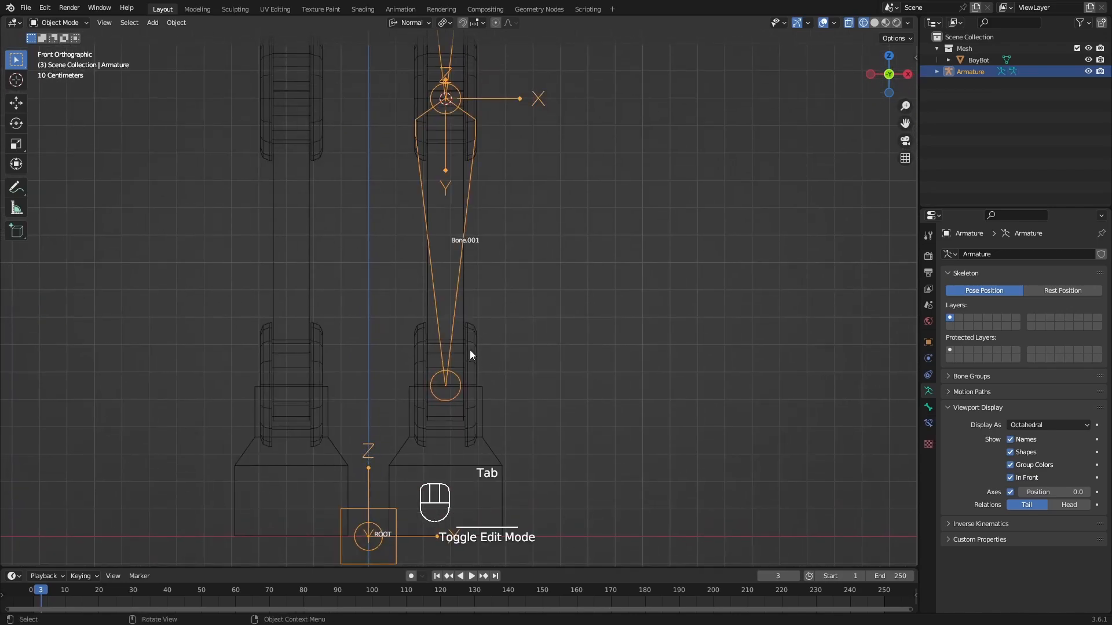
left_click(470, 350)
key("Tab")
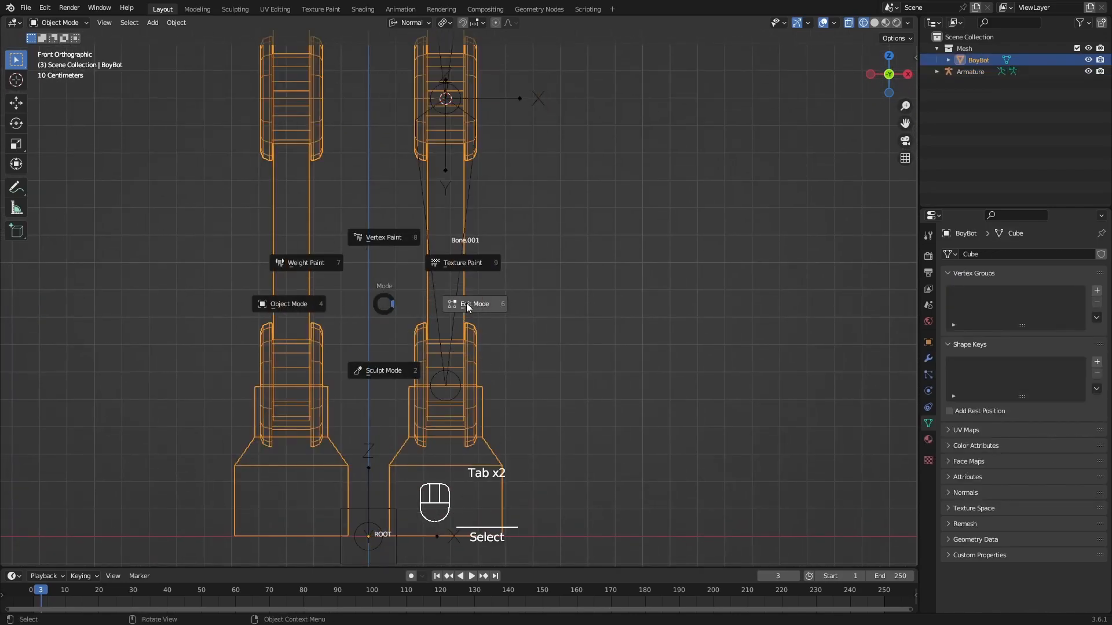
left_click(470, 304)
- Clear the mesh selection, select the linked ankle joint on the rigged side, and snap the 3D cursor to it
key("alt+a")
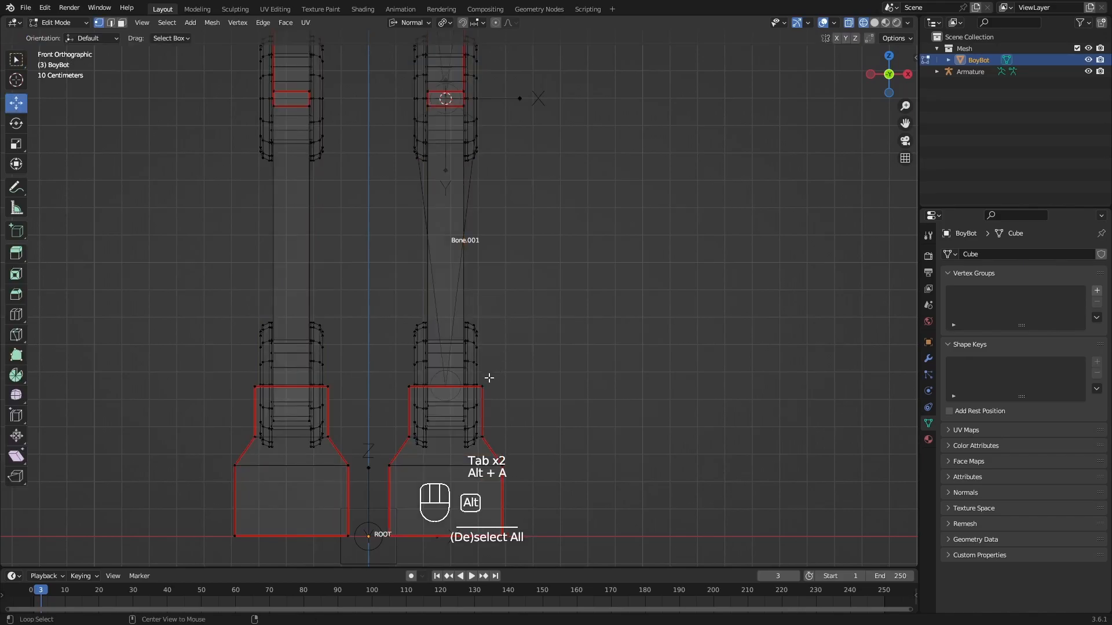
key("l")
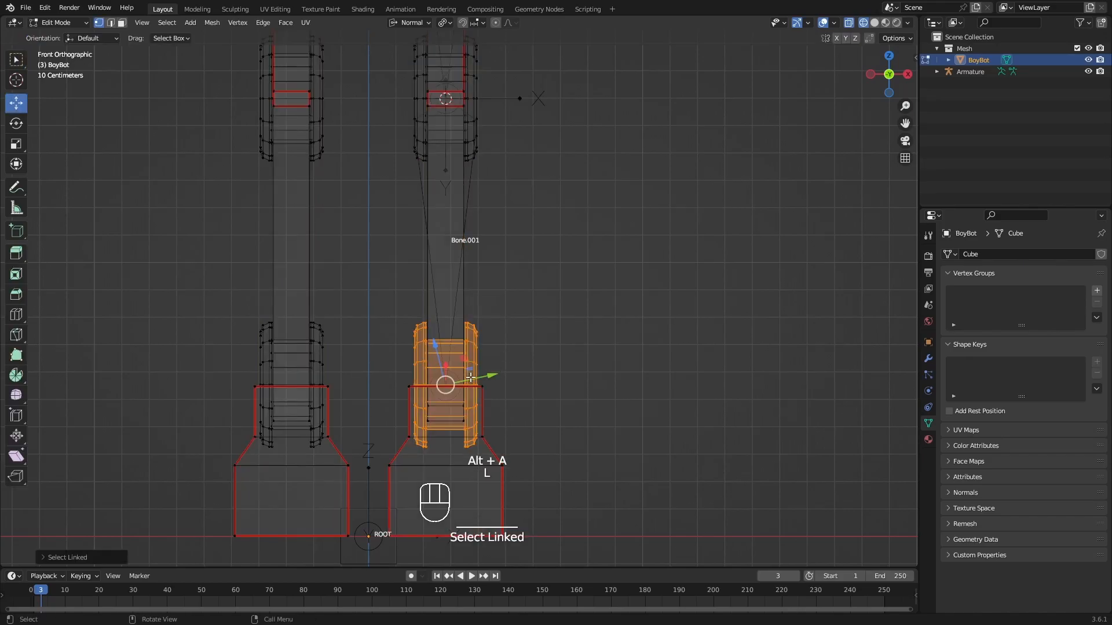
middle_click_drag(471, 378, 579, 327, "shift")
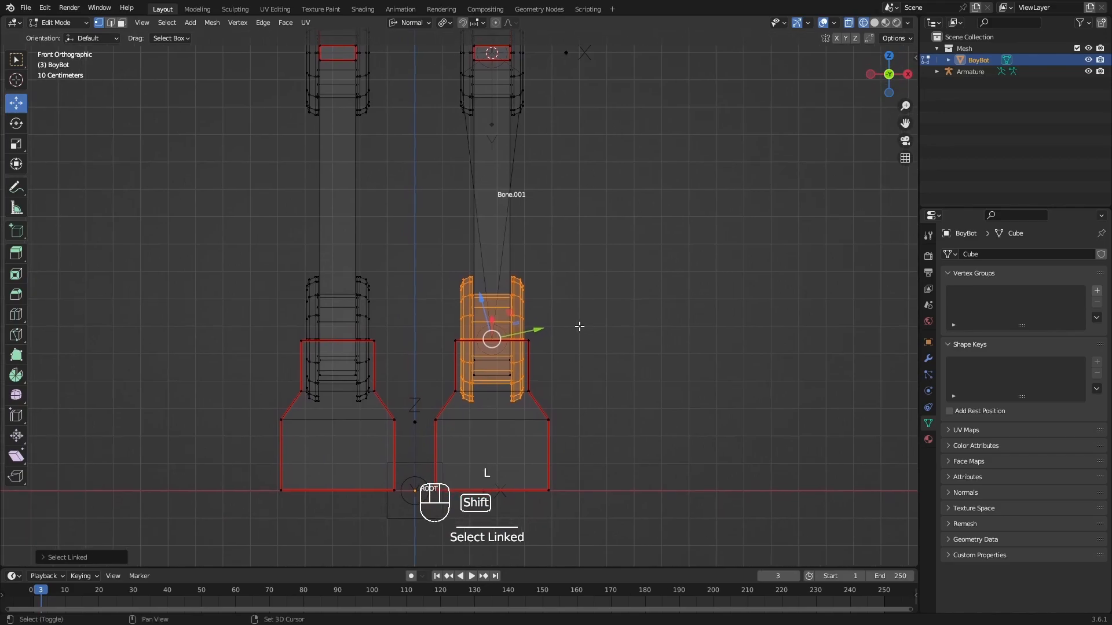
key("shift+s")
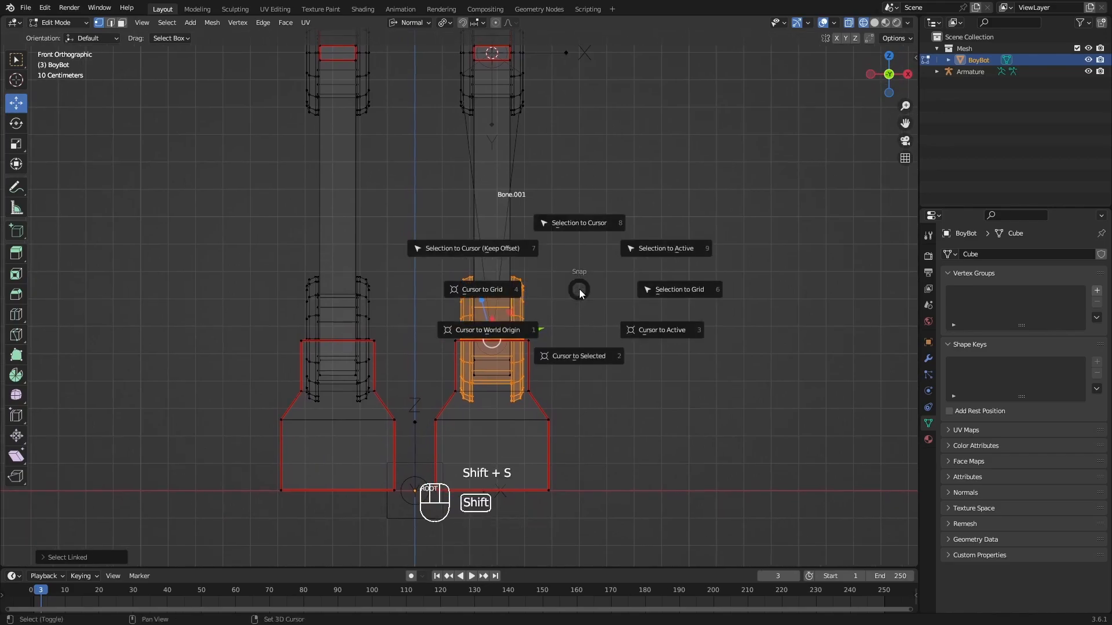
left_click(582, 369)
- Switch the BoyBot mesh back to Object Mode and reopen the armature in Edit Mode
key("shift+s")
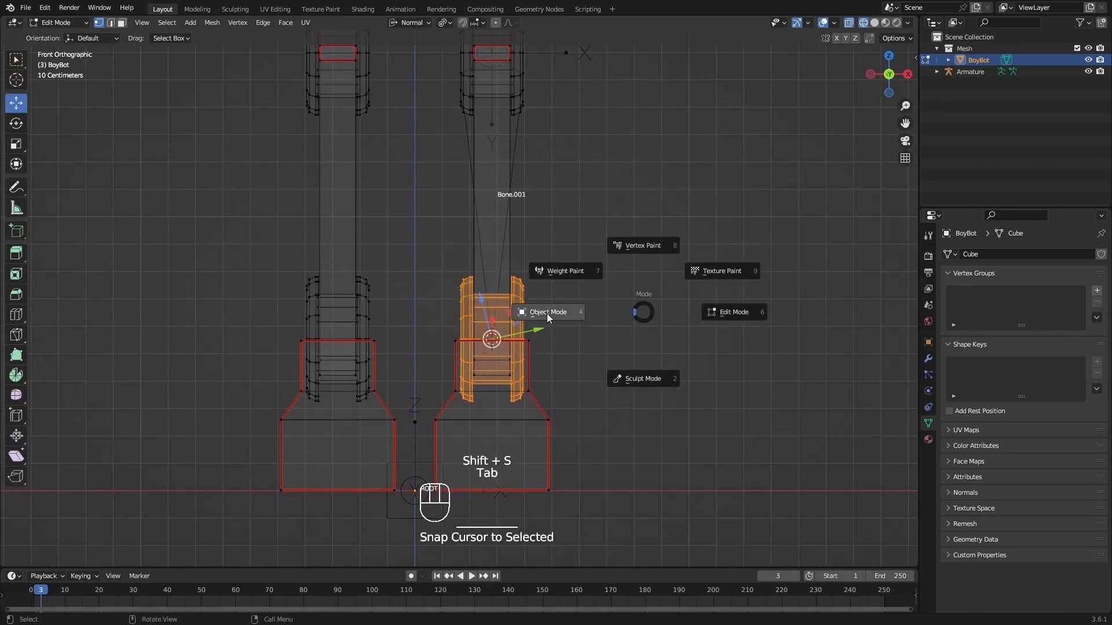
key("Tab")
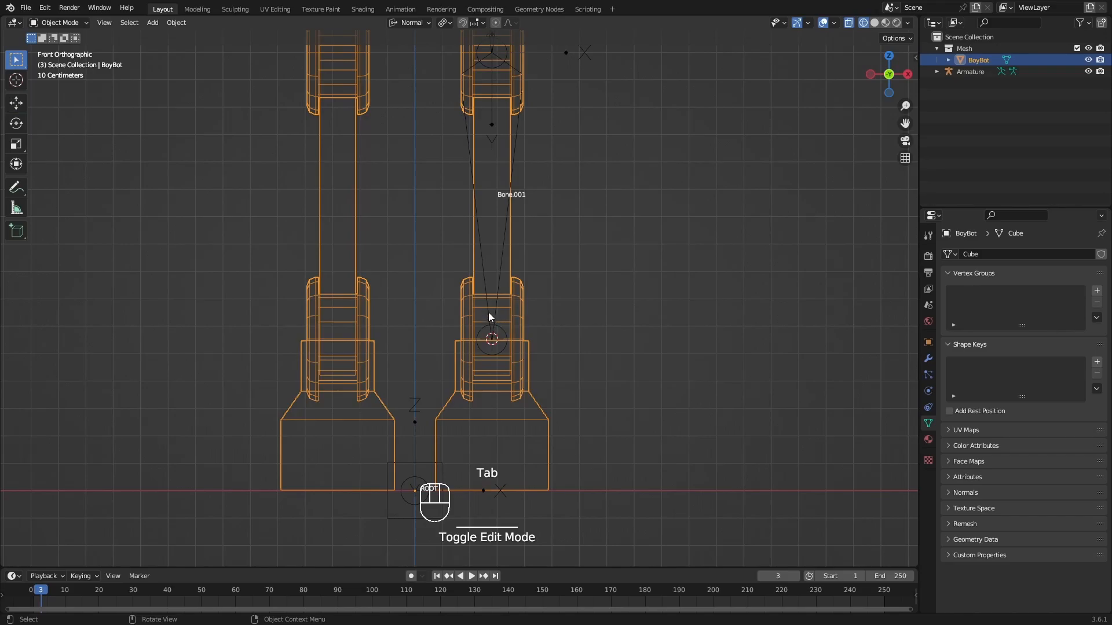
left_click(966, 73)
key("ctrl+Tab")
left_click(578, 247)
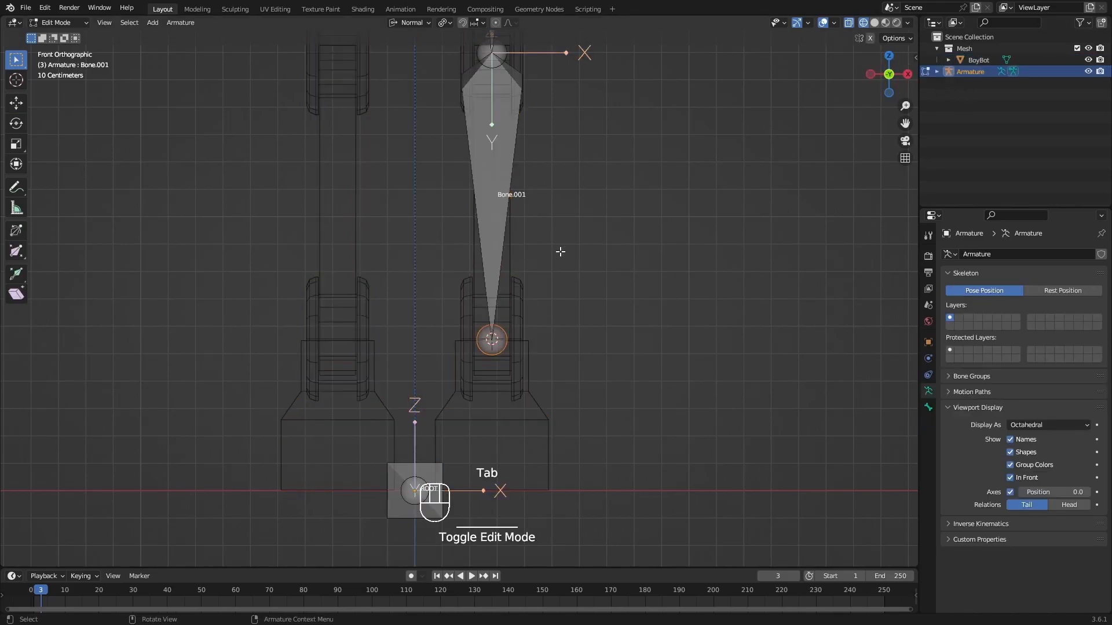
- Snap the lower leg bone's tip to the 3D cursor at the ankle joint
left_click(516, 342)
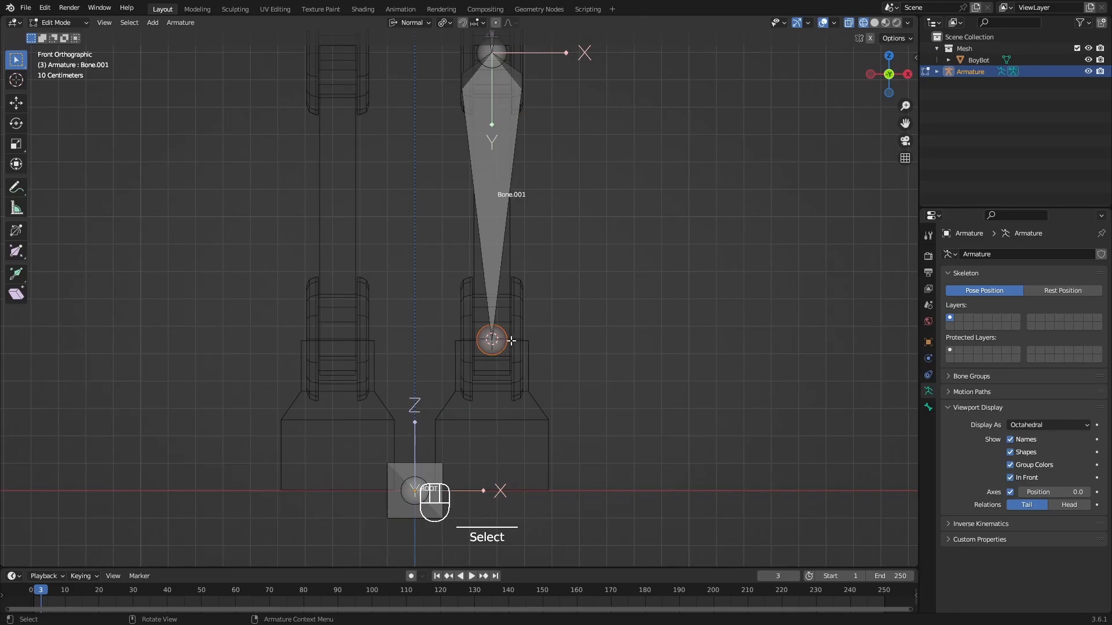
key("shift+s")
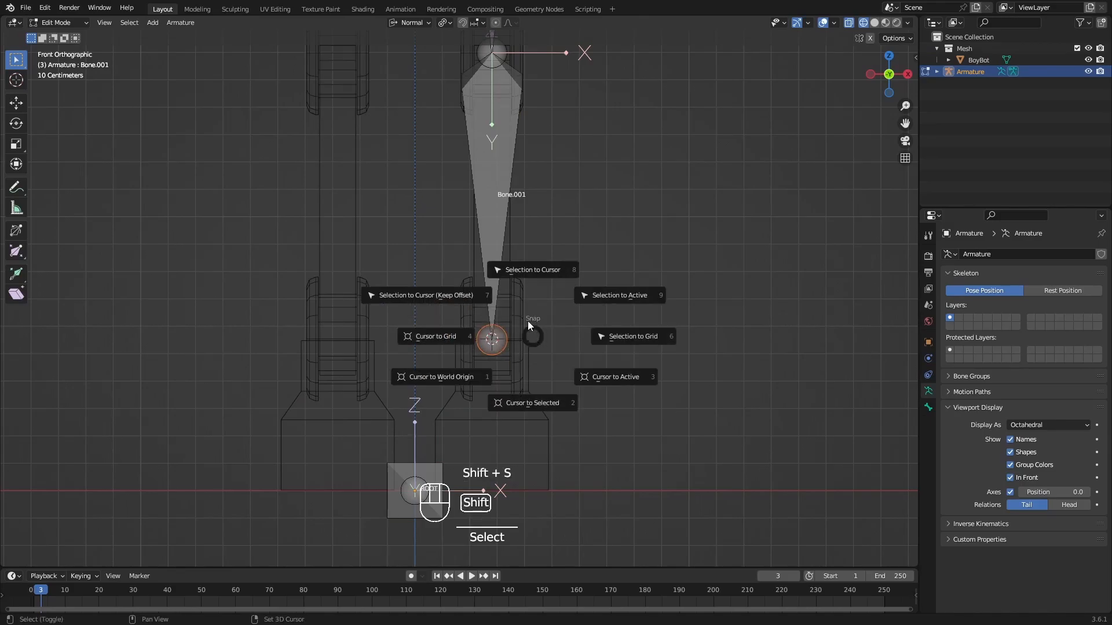
left_click(522, 277)
- In the right side view, extrude a foot bone about 0.84 m long from the ankle down toward the toe
middle_click_drag(579, 316, 565, 403)
scroll(564, 403, "down", 4)
middle_click_drag(492, 338, 531, 349, "shift")
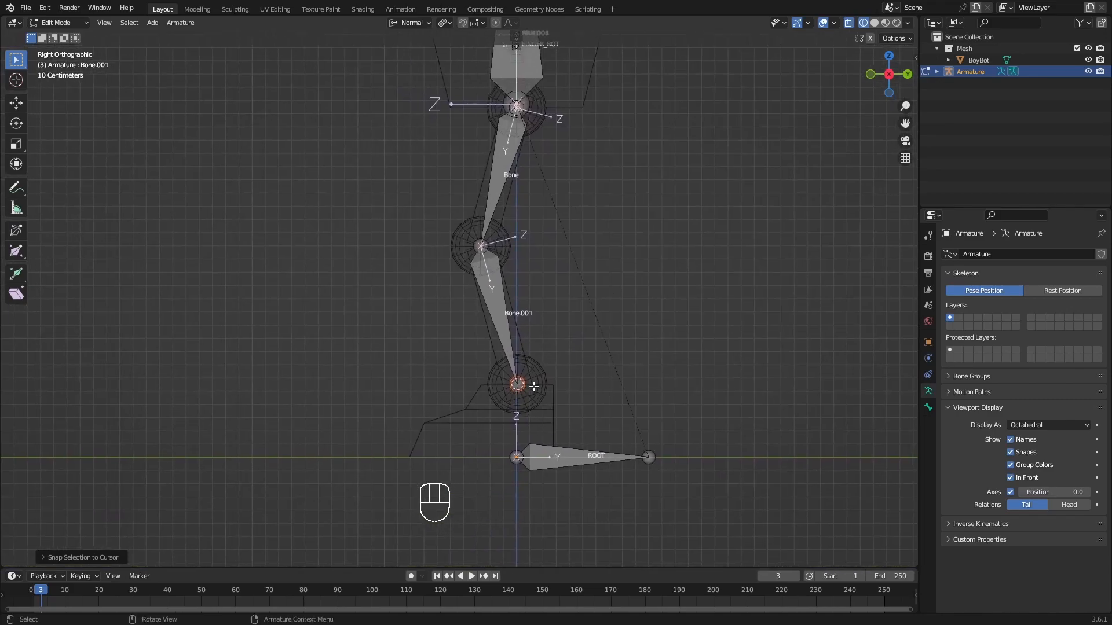
middle_click_drag(536, 390, 550, 326, "shift")
scroll(552, 329, "up", 5)
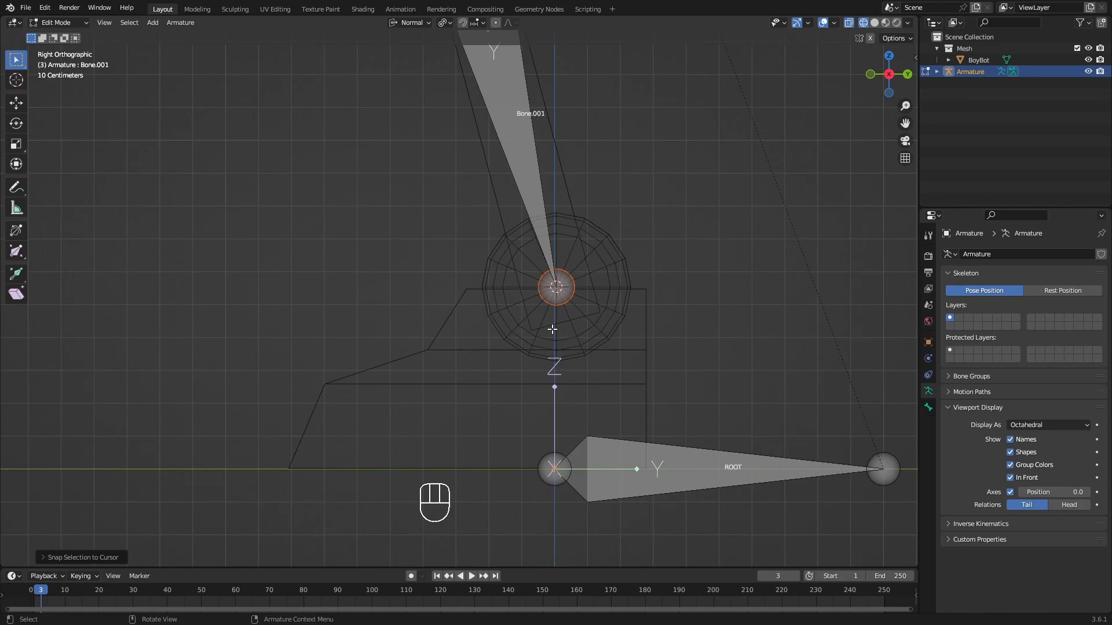
scroll(422, 386, "down", 1)
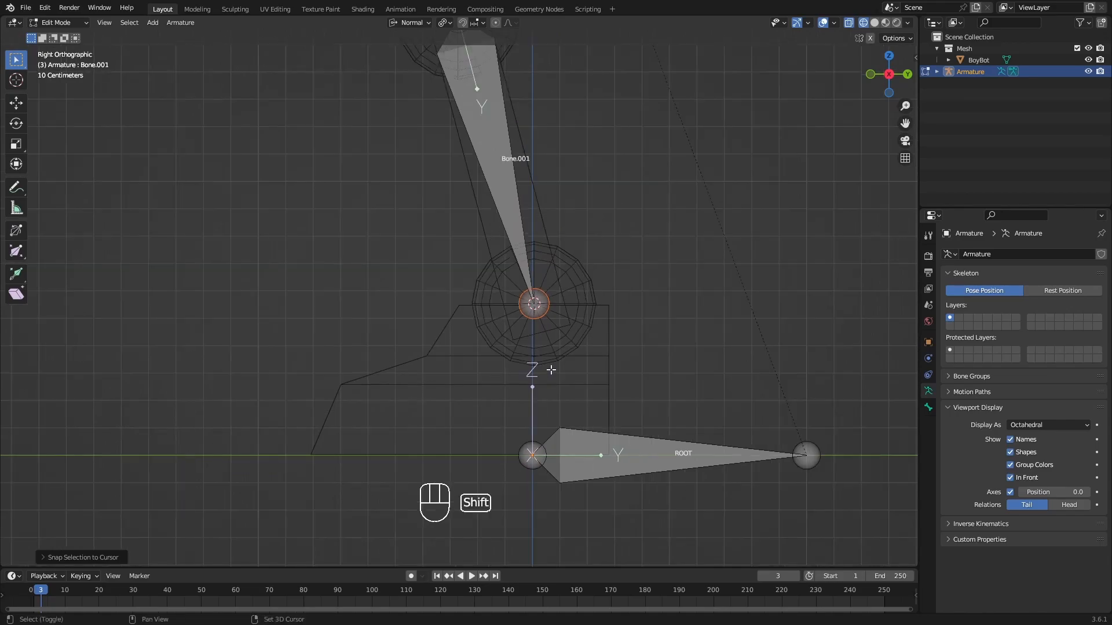
middle_click_drag(553, 369, 613, 330, "shift")
key("e")
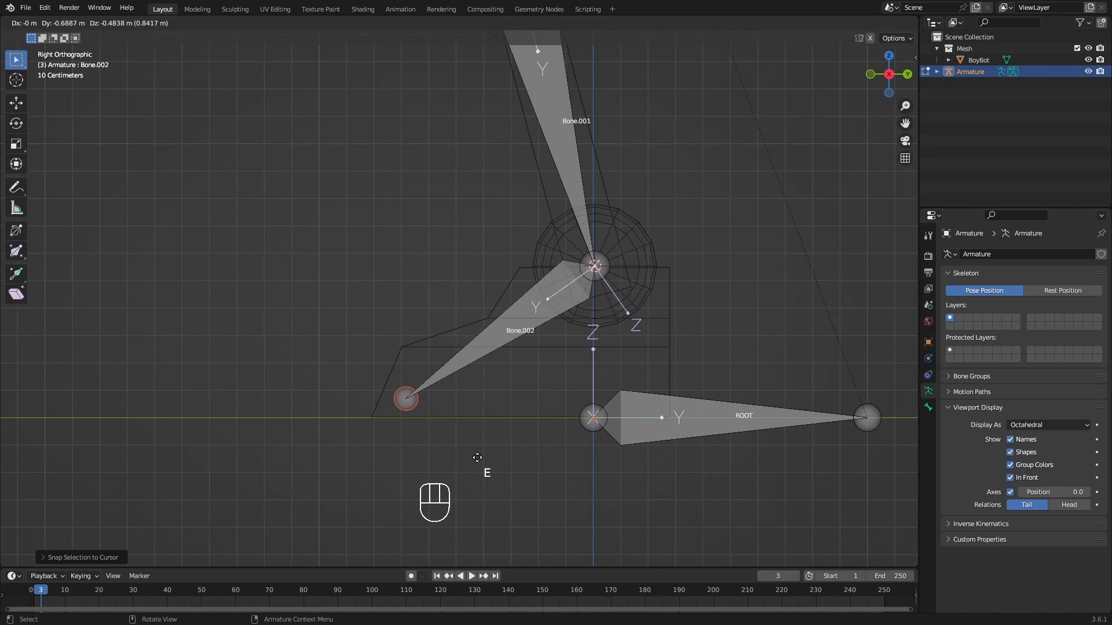
left_click(499, 412)
scroll(499, 412, "down", 3)
middle_click_drag(498, 412, 500, 371, "shift")
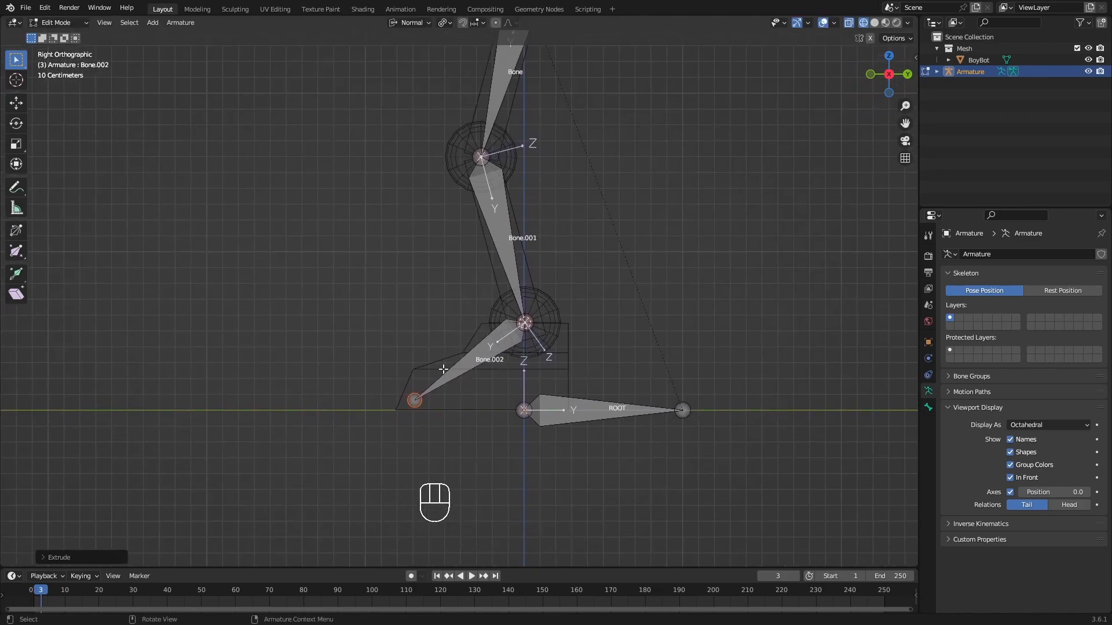
- In the front view, rename the thigh bone running from hip to knee as UPPER_LEG
middle_click_drag(489, 363, 458, 364, "shift")
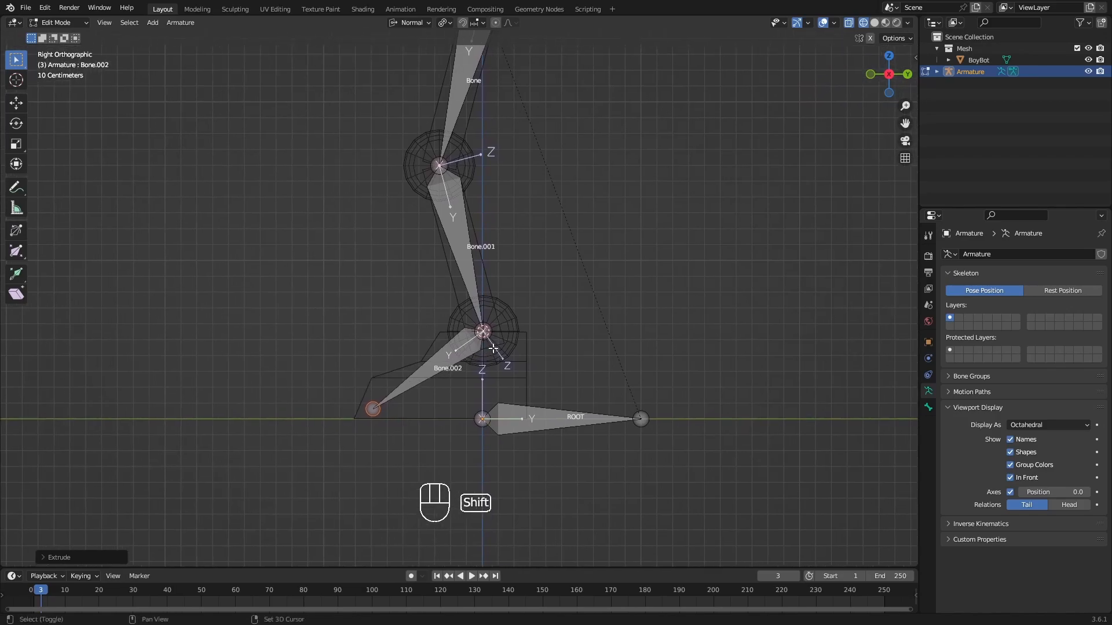
scroll(488, 299, "down", 3)
middle_click_drag(487, 299, 586, 307)
scroll(469, 253, "up", 4)
middle_click_drag(470, 119, 509, 280, "shift")
left_click(505, 194)
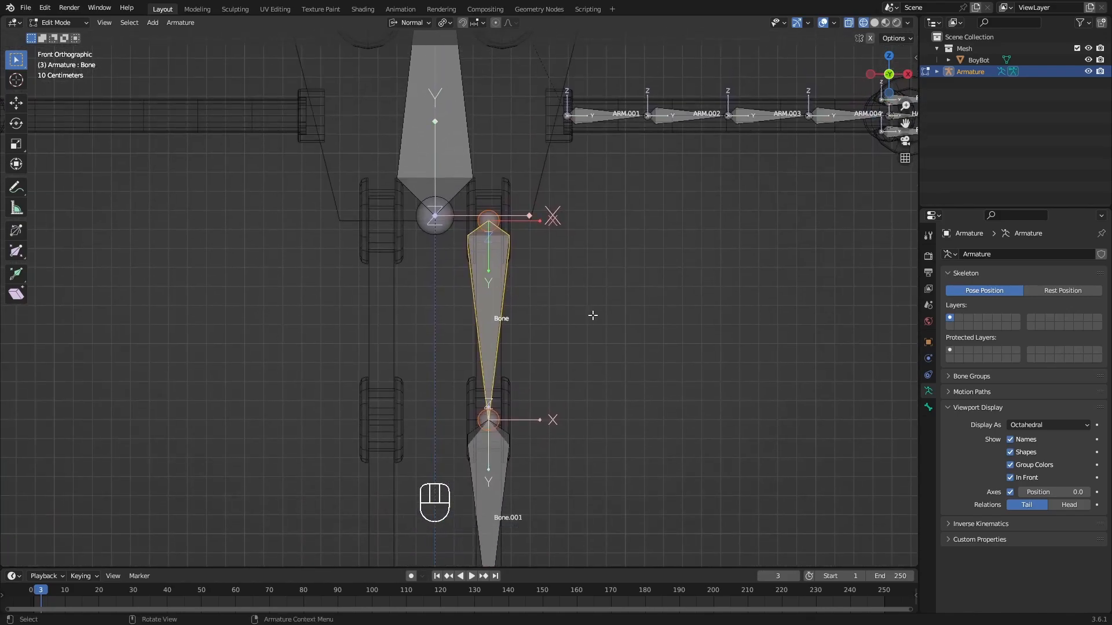
key("F2")
type("UPPER")
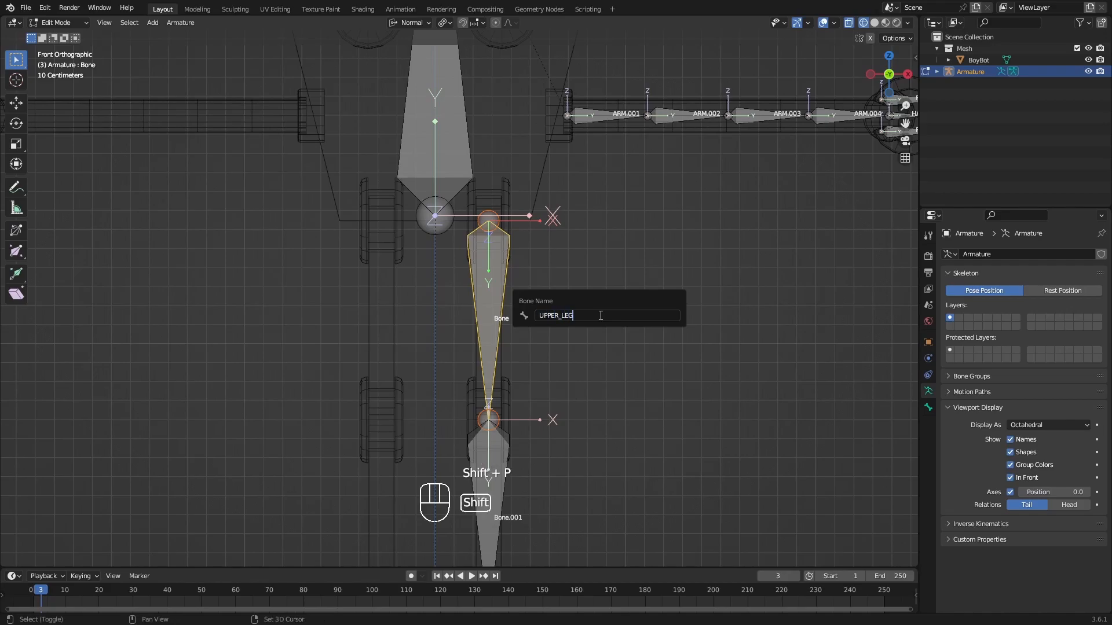
type("_LEG")
key("Return")
- Select the bone between knee and ankle and rename it LOWER_LEG
middle_click_drag(590, 350, 576, 258, "shift")
key("bracketright")
middle_click_drag(621, 400, 650, 335, "shift")
key("F2")
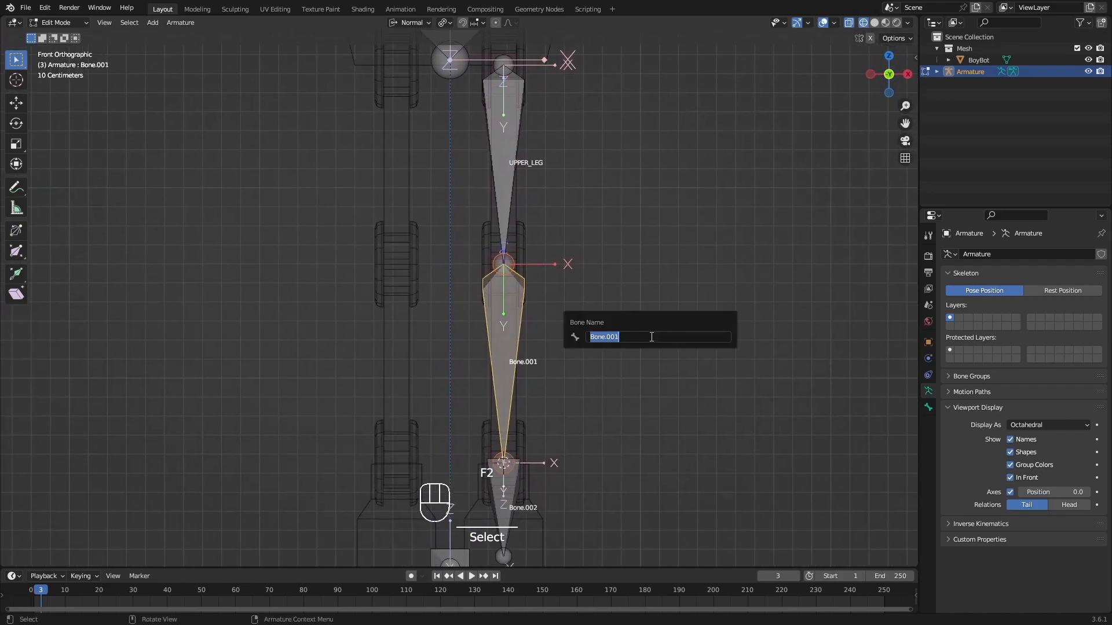
type("LOWER")
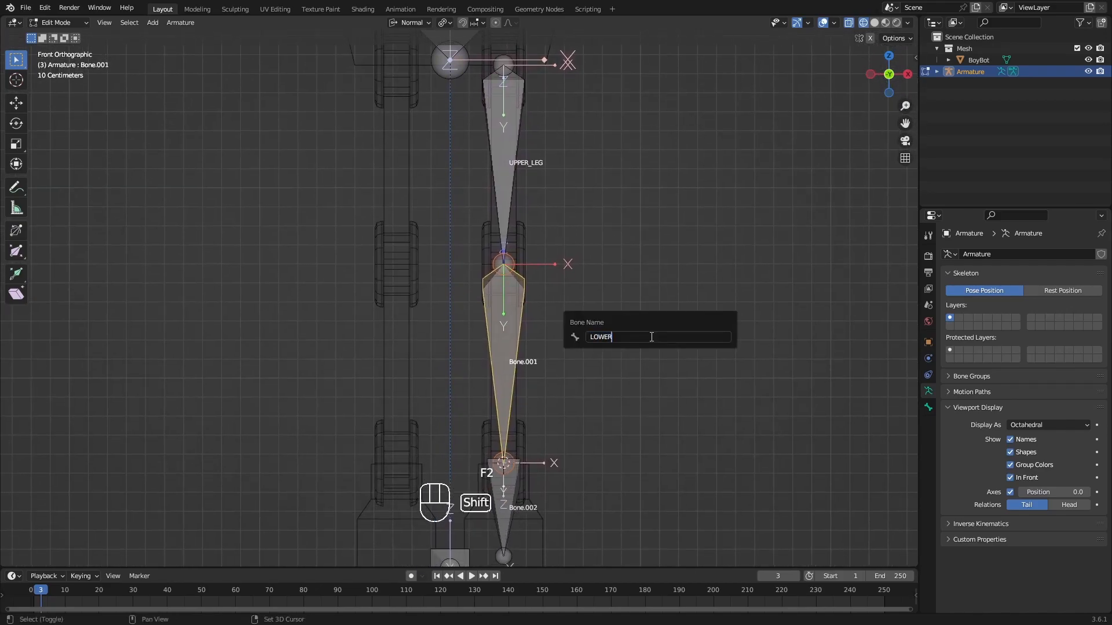
type("_LEG")
key("Return")
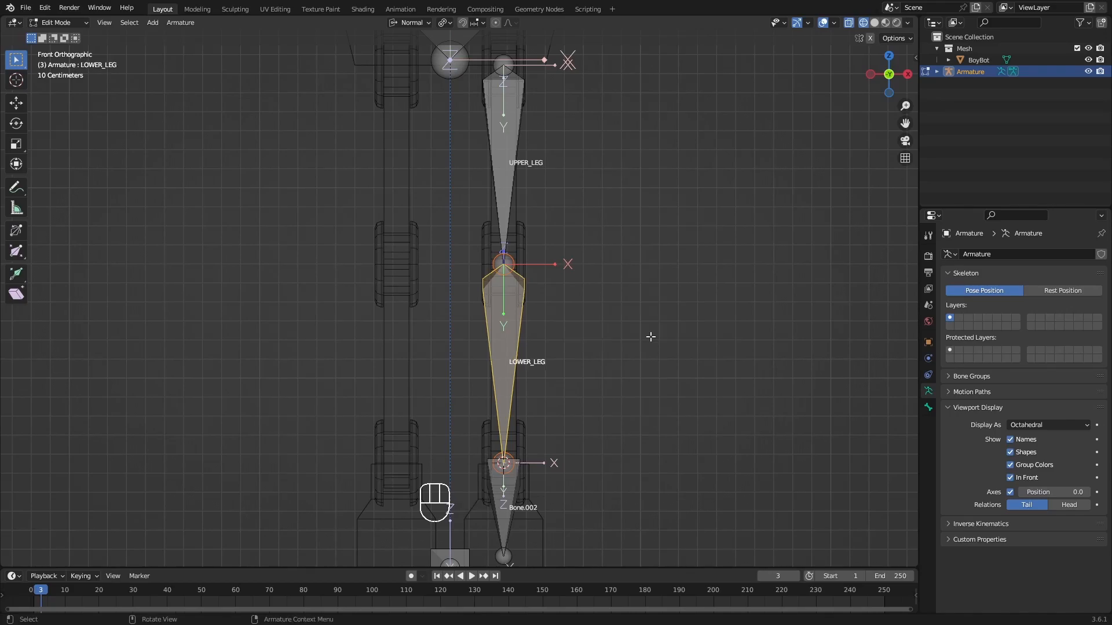
- Select the foot bone below the ankle and rename it BOOT
scroll(651, 337, "down", 2)
scroll(643, 345, "down", 3, "shift")
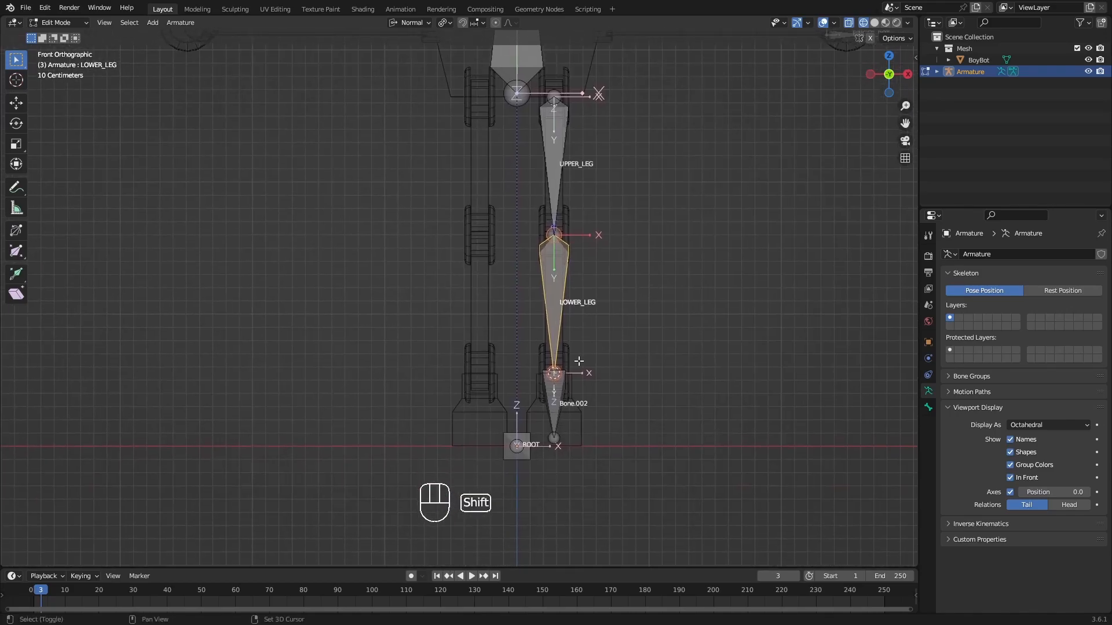
left_click(551, 394)
key("F2")
type("BOOT")
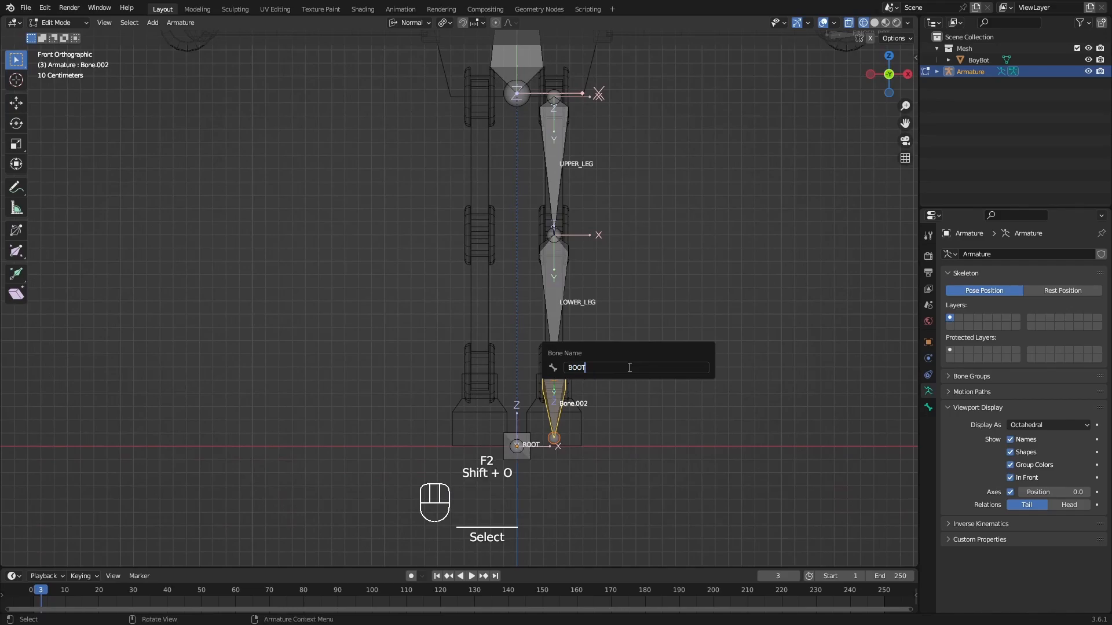
key("Return")
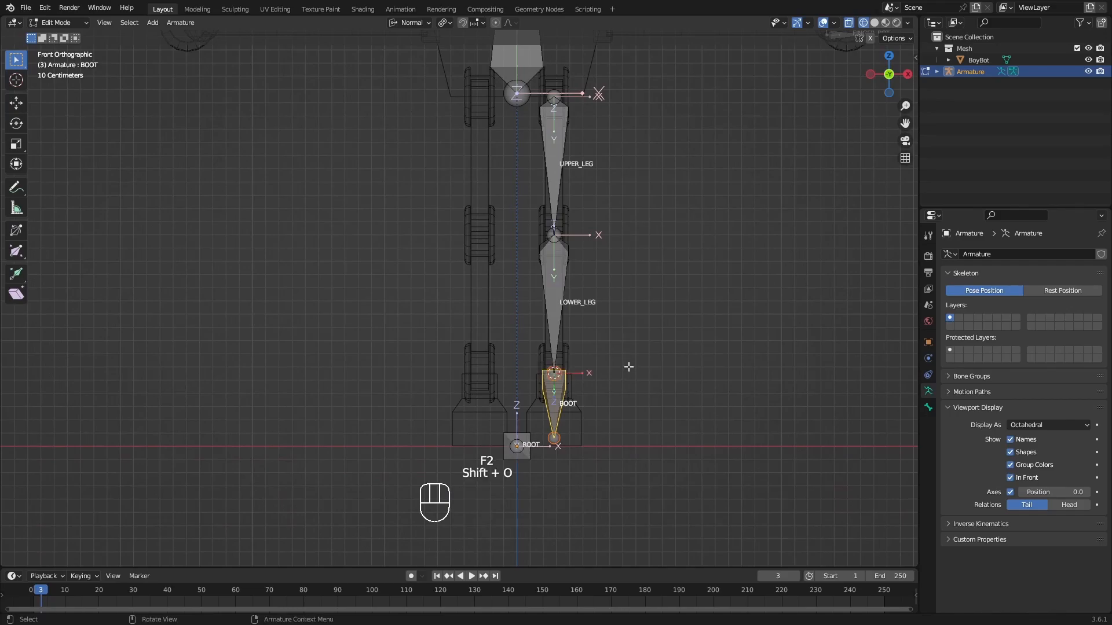
- Switch the armature to Pose Mode and test-move the ROOT bone and the HEAD bone, cancelling each move
scroll(628, 366, "down", 2)
scroll(560, 318, "up", 3, "shift")
scroll(560, 319, "down", 1)
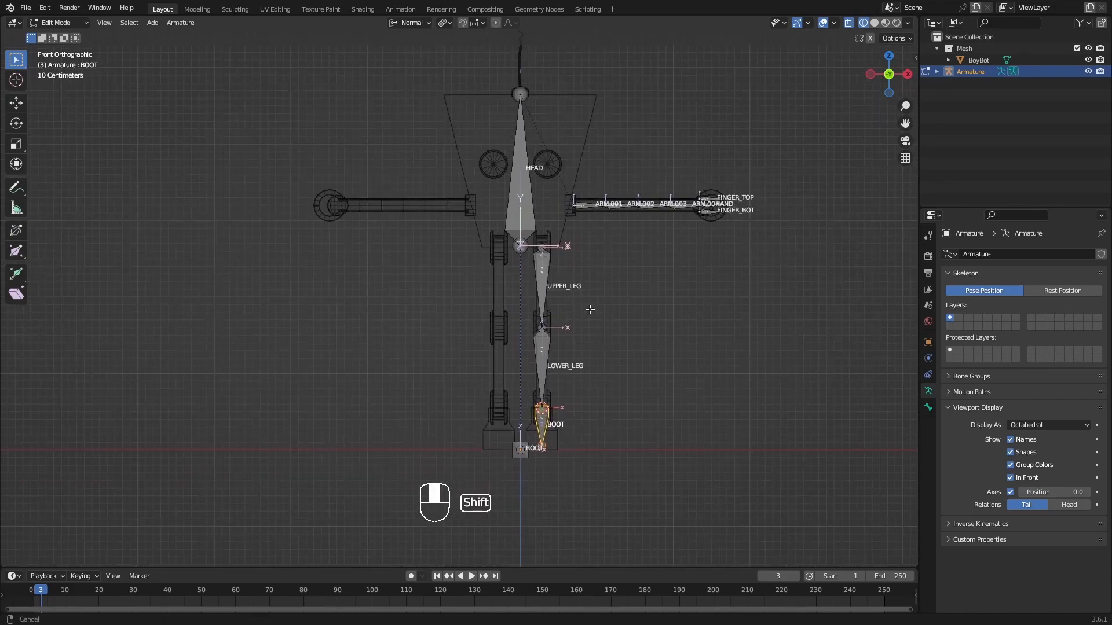
middle_click_drag(585, 311, 606, 302, "shift")
key("Tab")
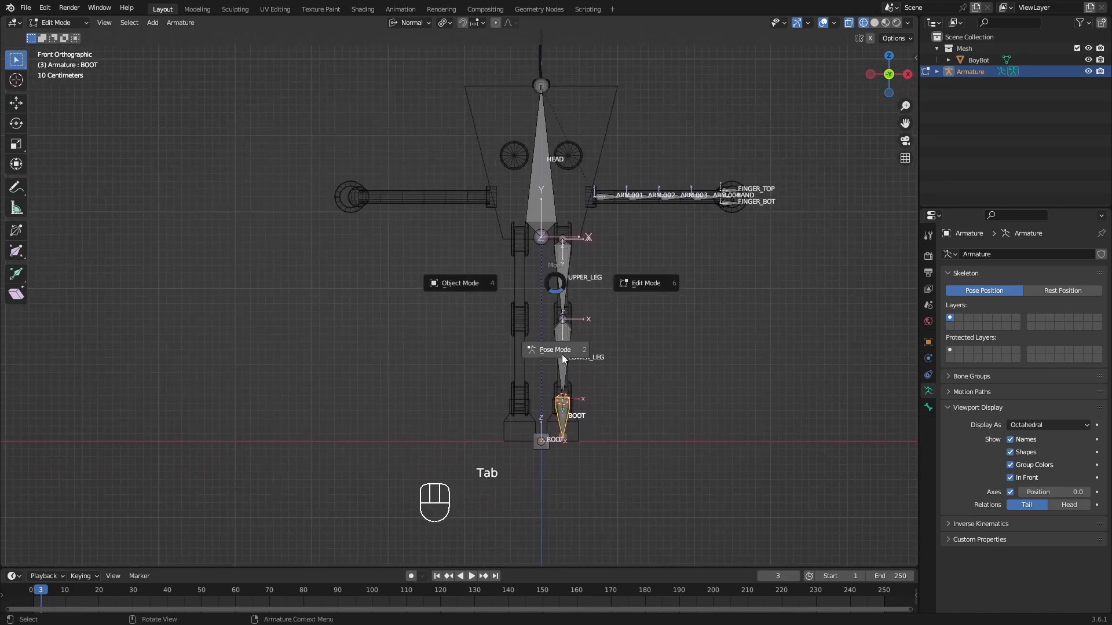
left_click(543, 447)
middle_click_drag(575, 425, 593, 430, "shift")
key("g")
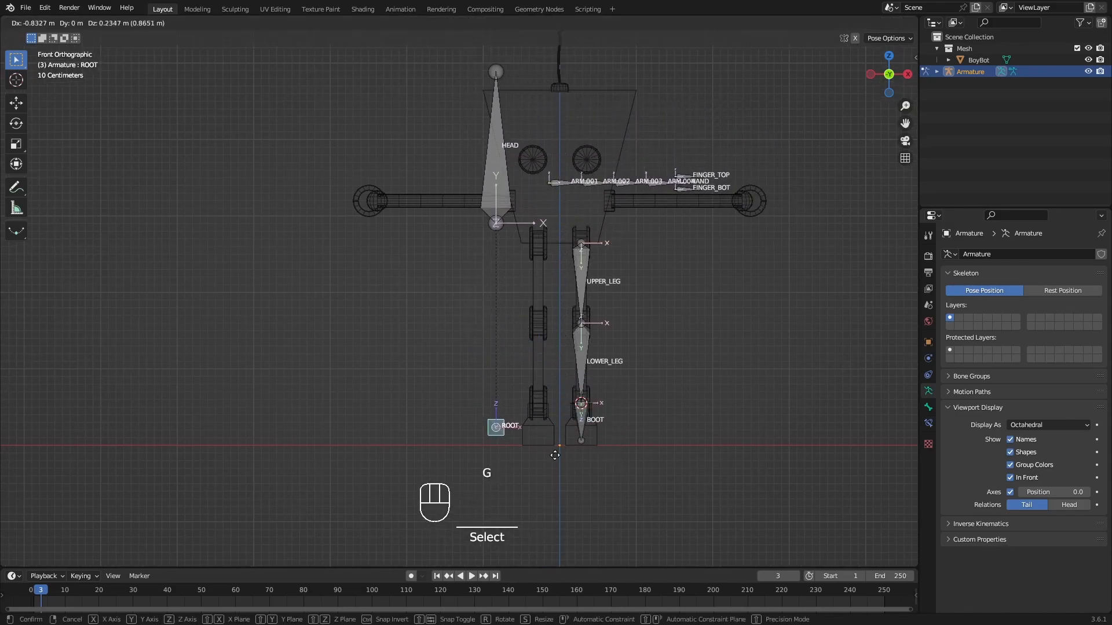
right_click(512, 387)
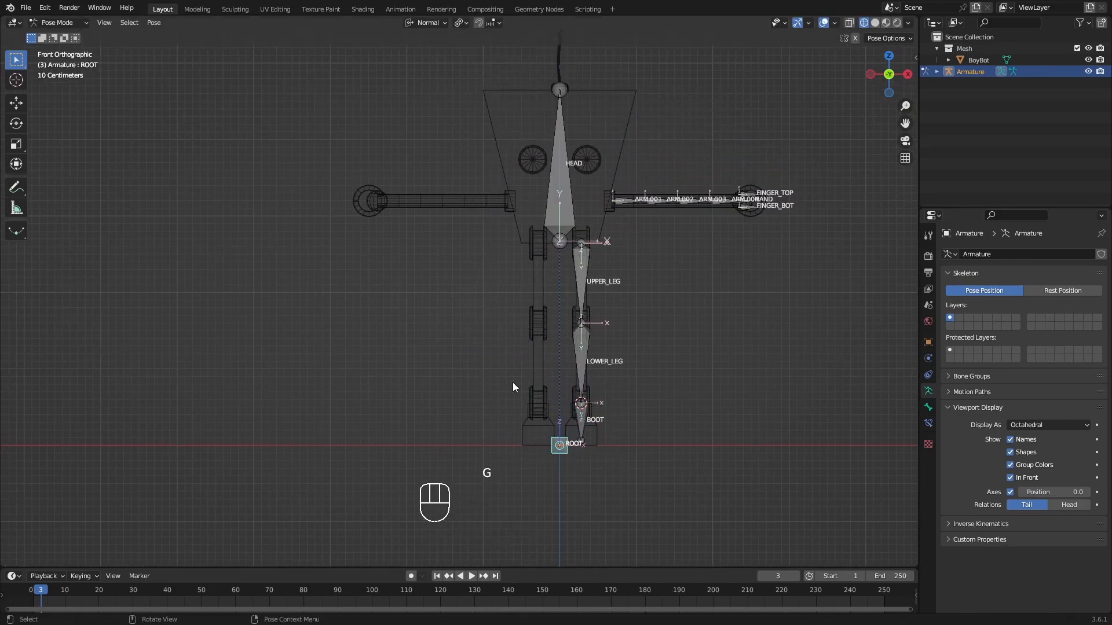
left_click(557, 207)
key("g")
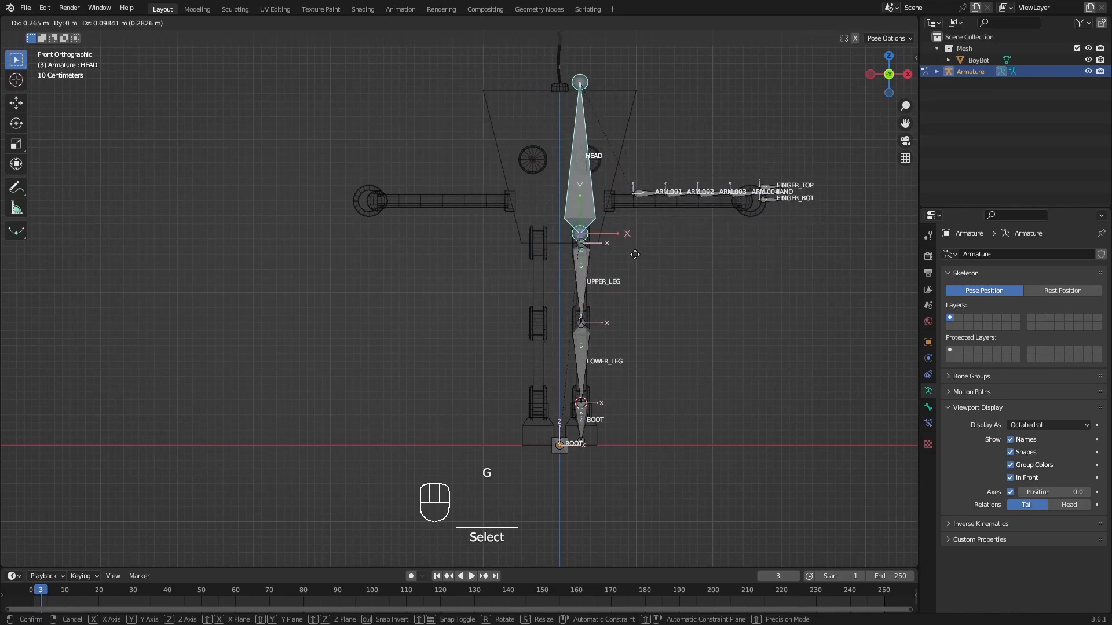
right_click(581, 259)
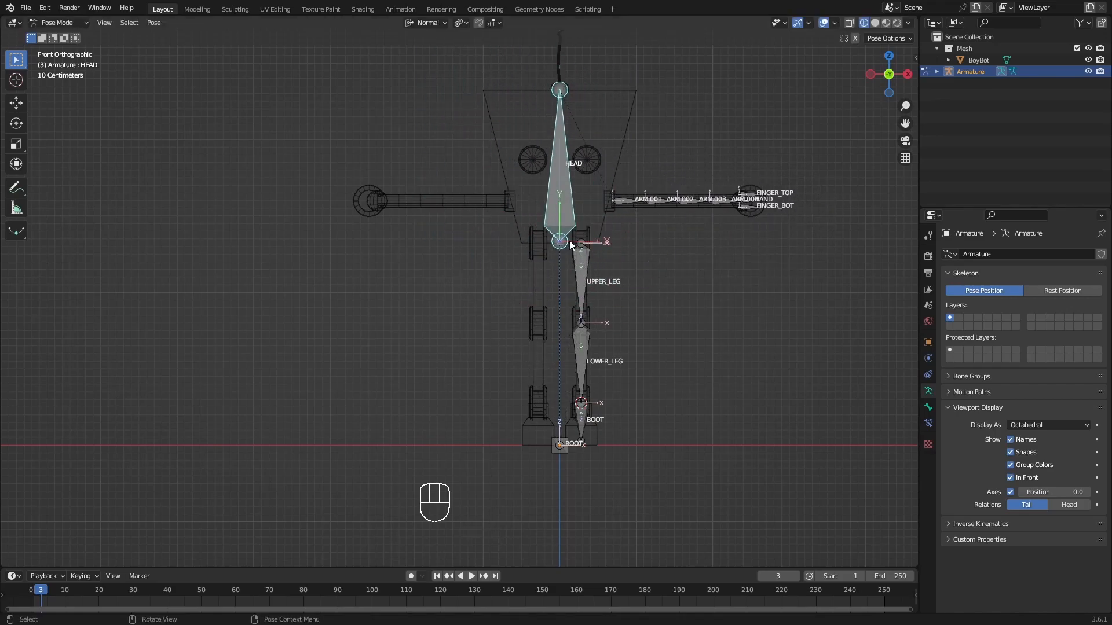
- Return to Edit Mode and parent the UPPER_LEG bone to the HEAD bone with Keep Offset
middle_click_drag(604, 302, 596, 321, "shift")
key("Tab")
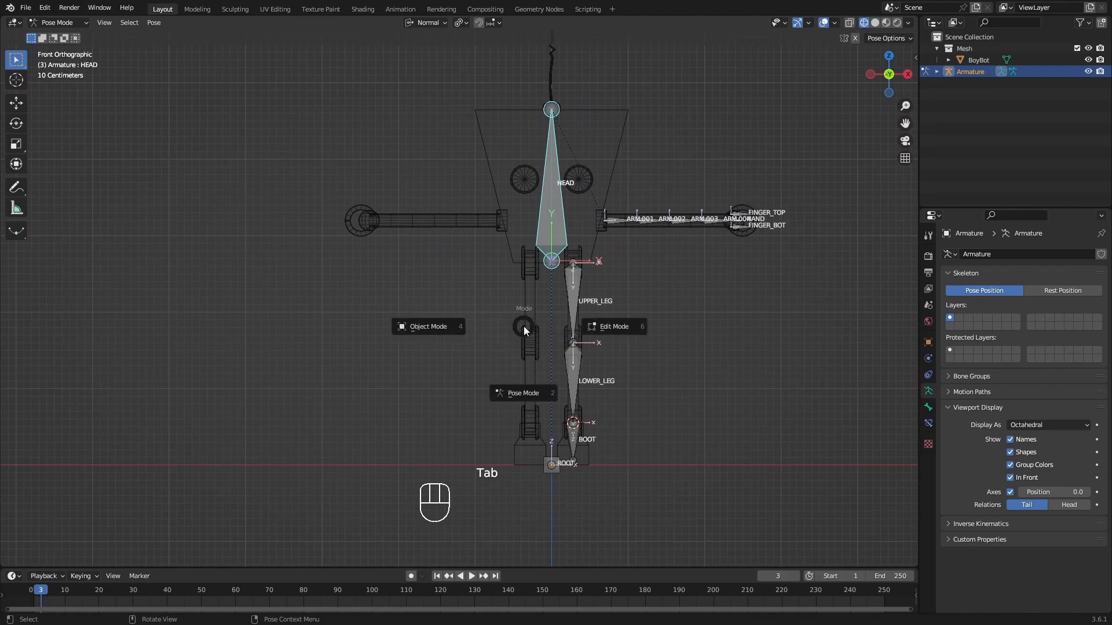
left_click(612, 335)
scroll(570, 305, "up", 3)
left_click(571, 301)
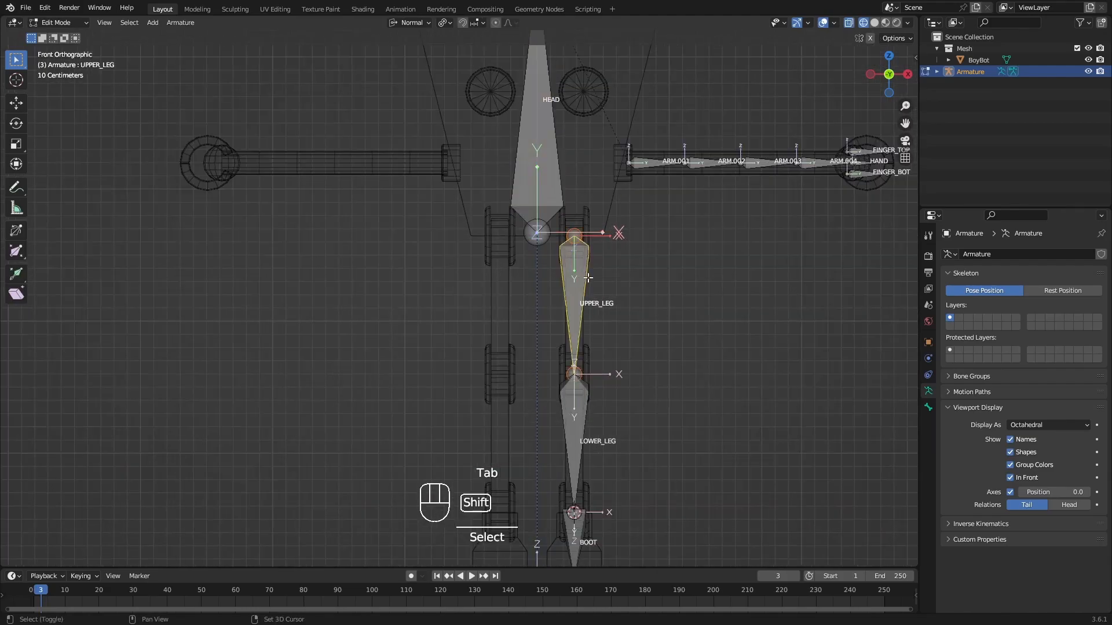
middle_click_drag(563, 229, 574, 282, "shift")
left_click(549, 219, "shift")
middle_click_drag(564, 211, 554, 278, "shift")
key("ctrl+p")
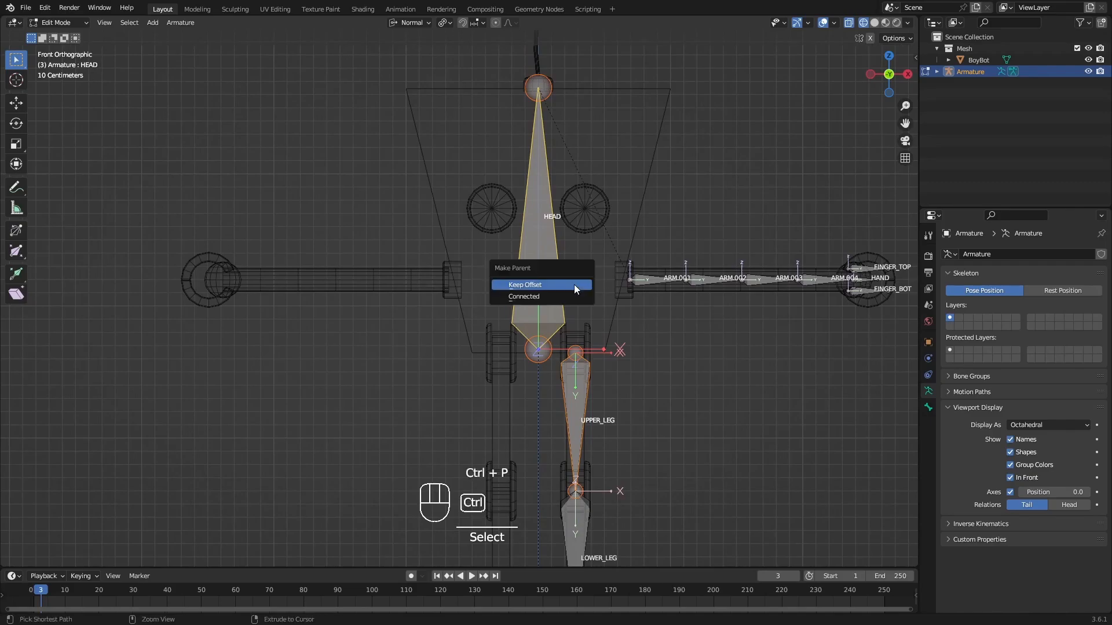
left_click(574, 284)
- In Pose Mode, test the new leg parenting by trial-moving the HEAD and ROOT bones and cancelling both moves
scroll(575, 284, "down", 4)
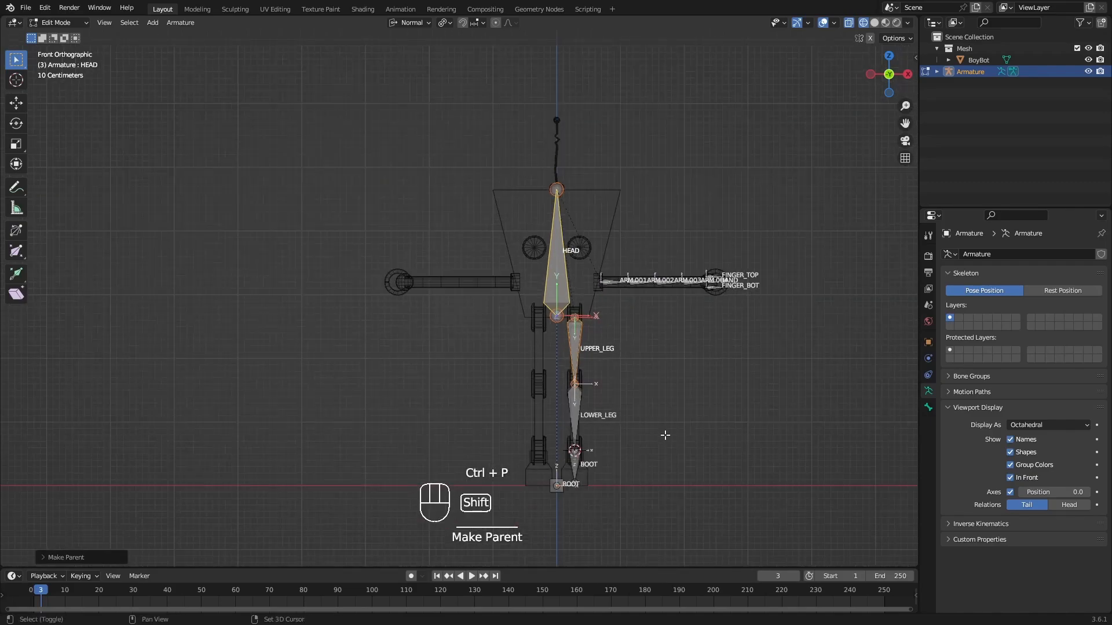
middle_click_drag(675, 432, 675, 354, "shift")
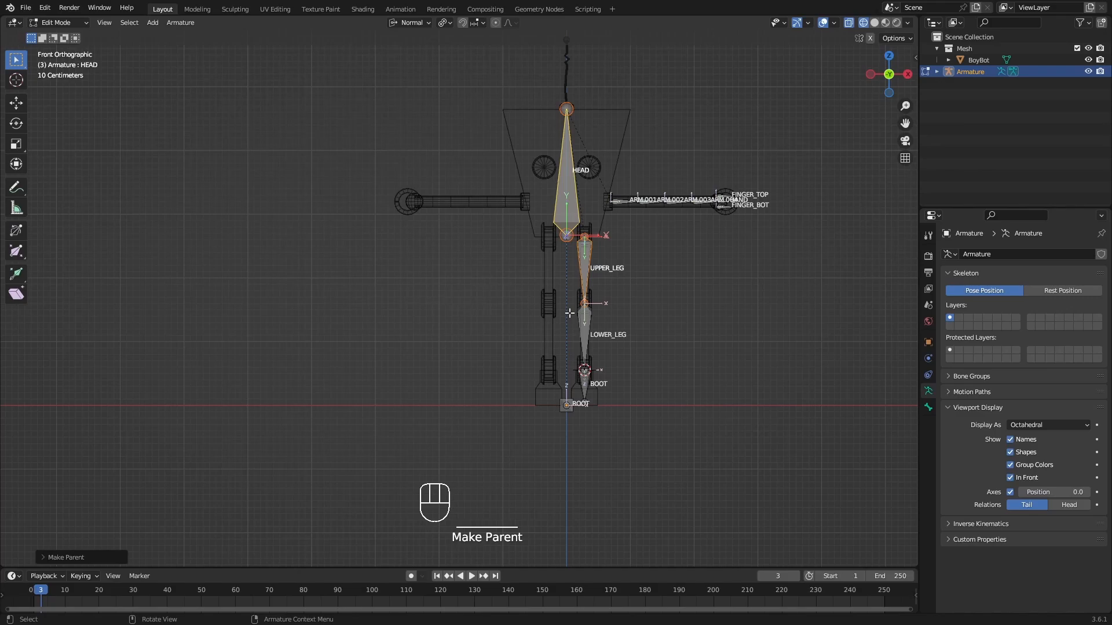
key("Tab")
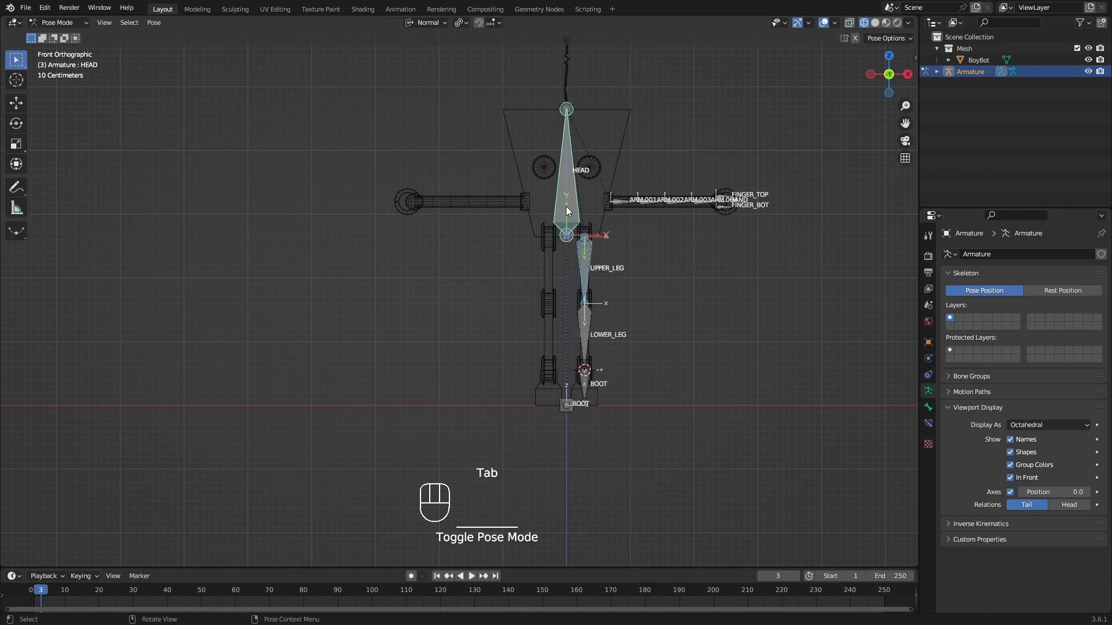
left_click(566, 210)
key("g")
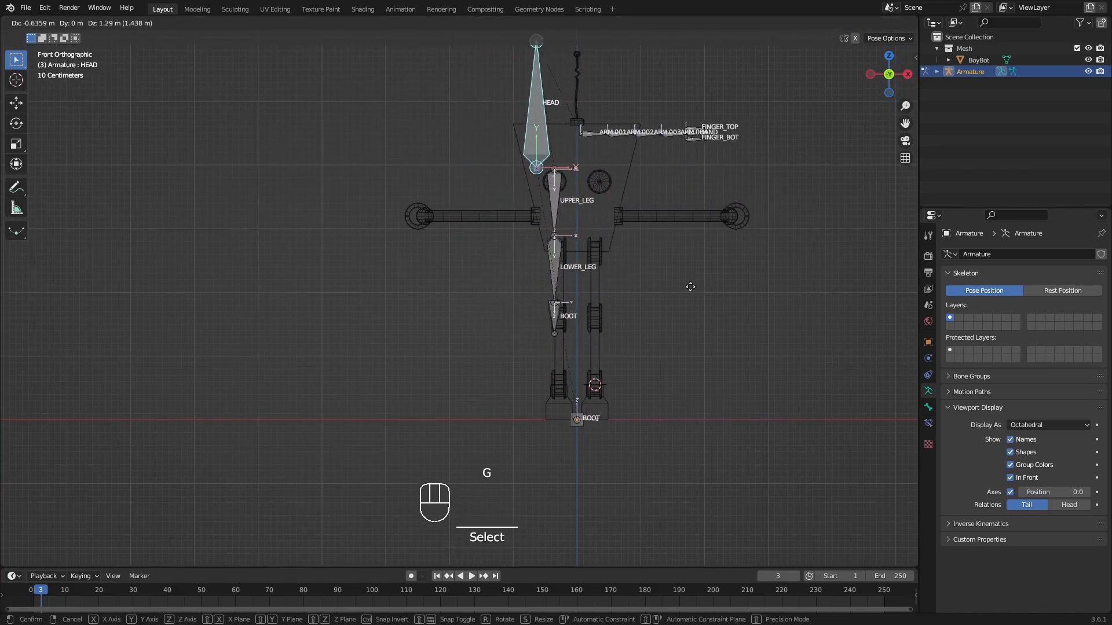
right_click(751, 312)
left_click(576, 422)
key("g")
right_click(608, 363)
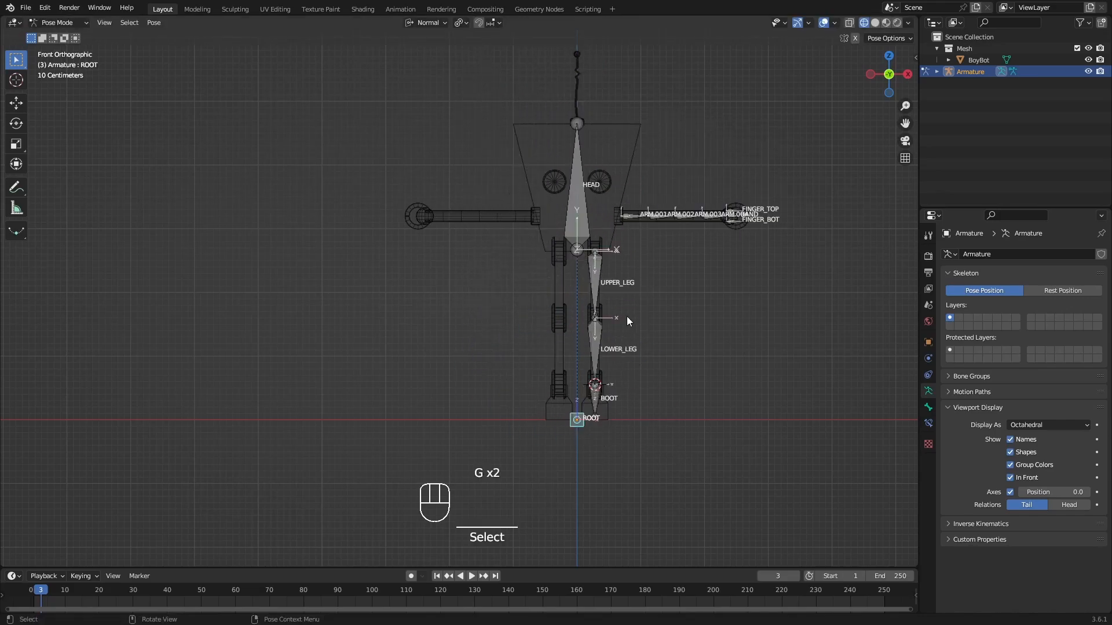
- Examine the leg bone chain from hip to foot in the right side view
middle_click_drag(597, 324, 477, 324, "alt")
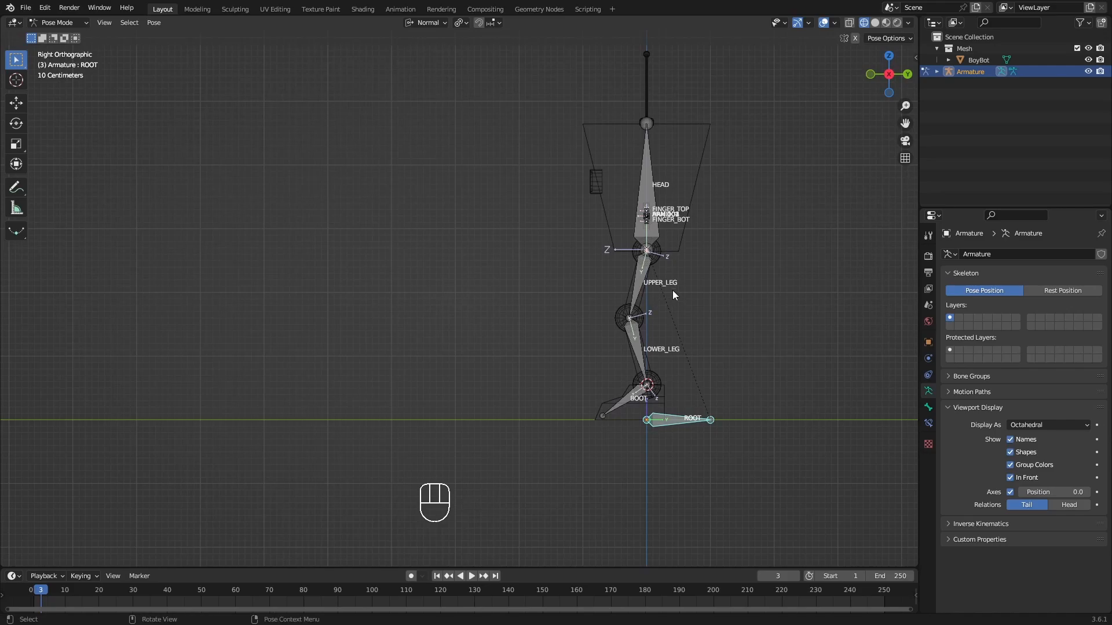
scroll(683, 278, "up", 3)
middle_click_drag(624, 359, 596, 291, "shift")
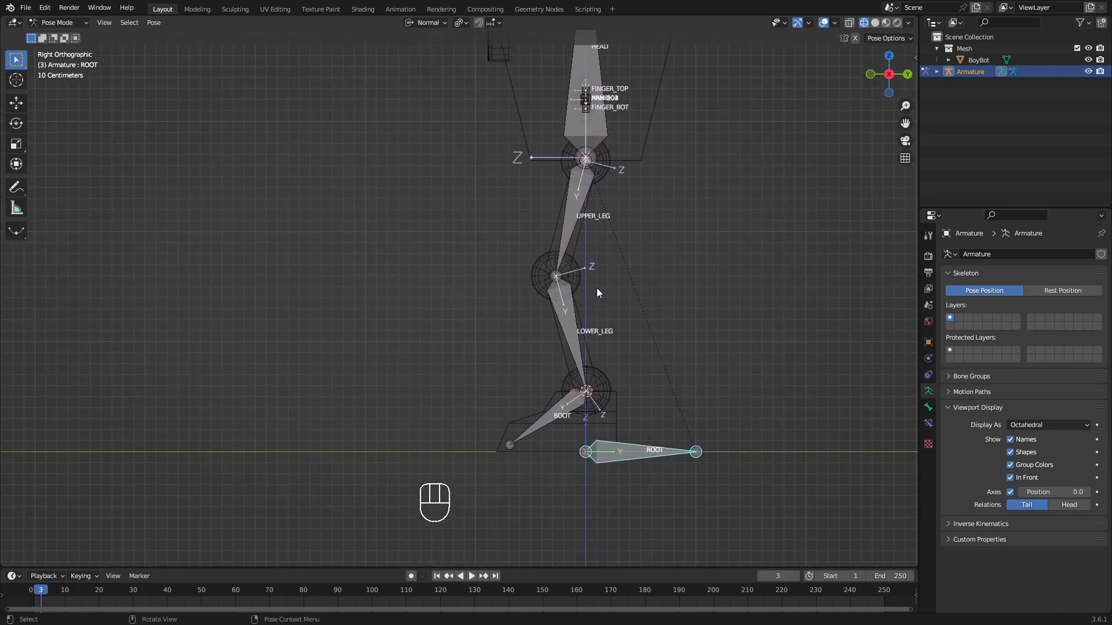
middle_click_drag(585, 332, 547, 349, "shift")
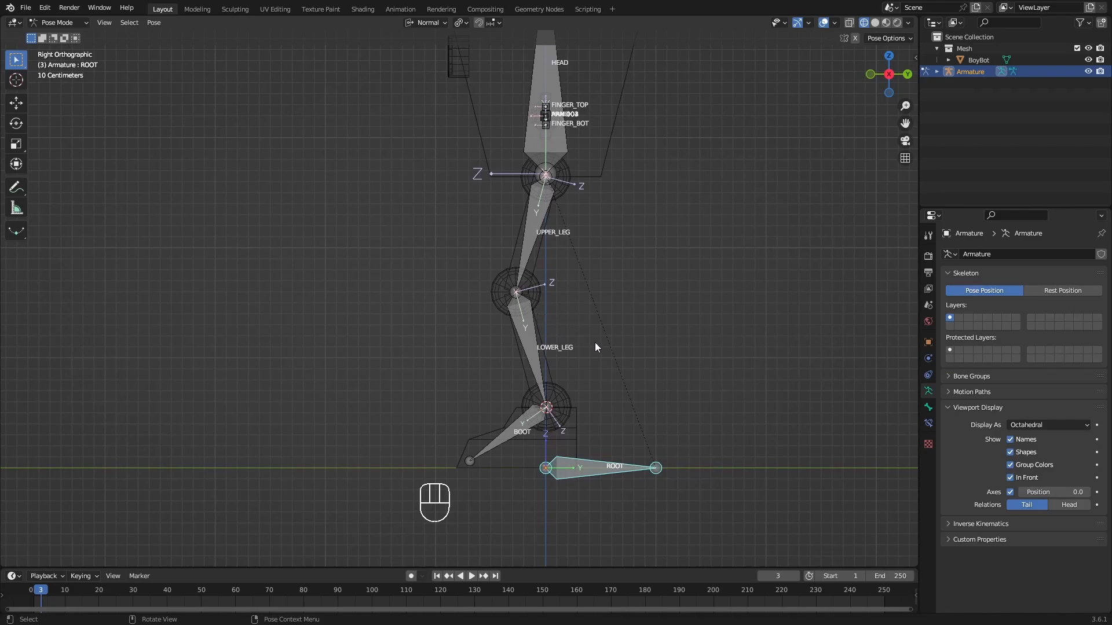
middle_click_drag(578, 346, 529, 400, "shift")
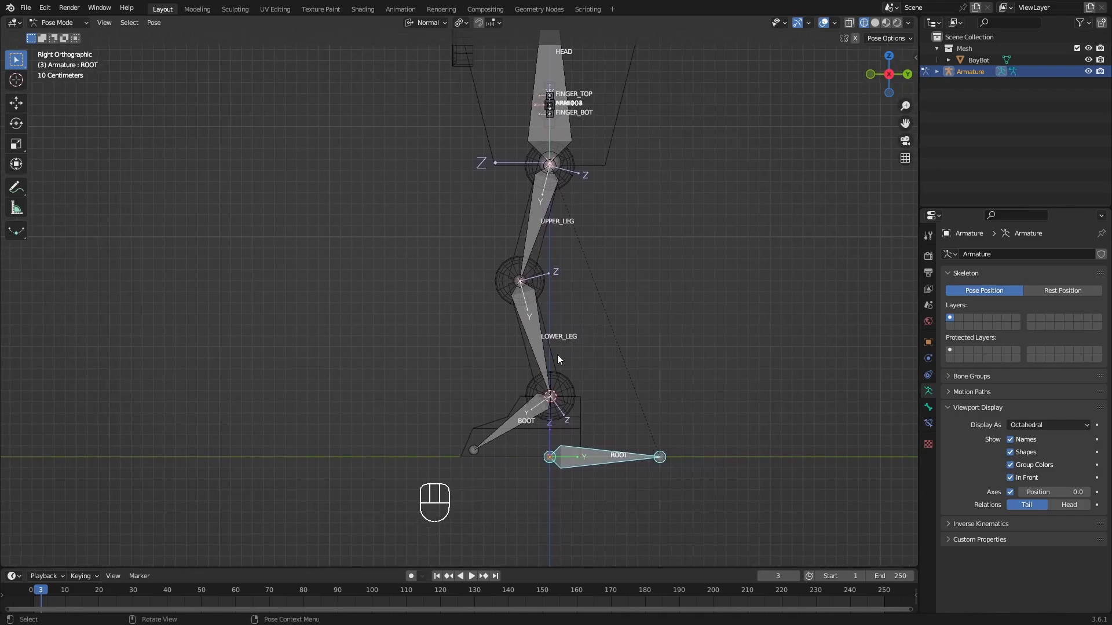
middle_click_drag(549, 360, 546, 312, "shift")
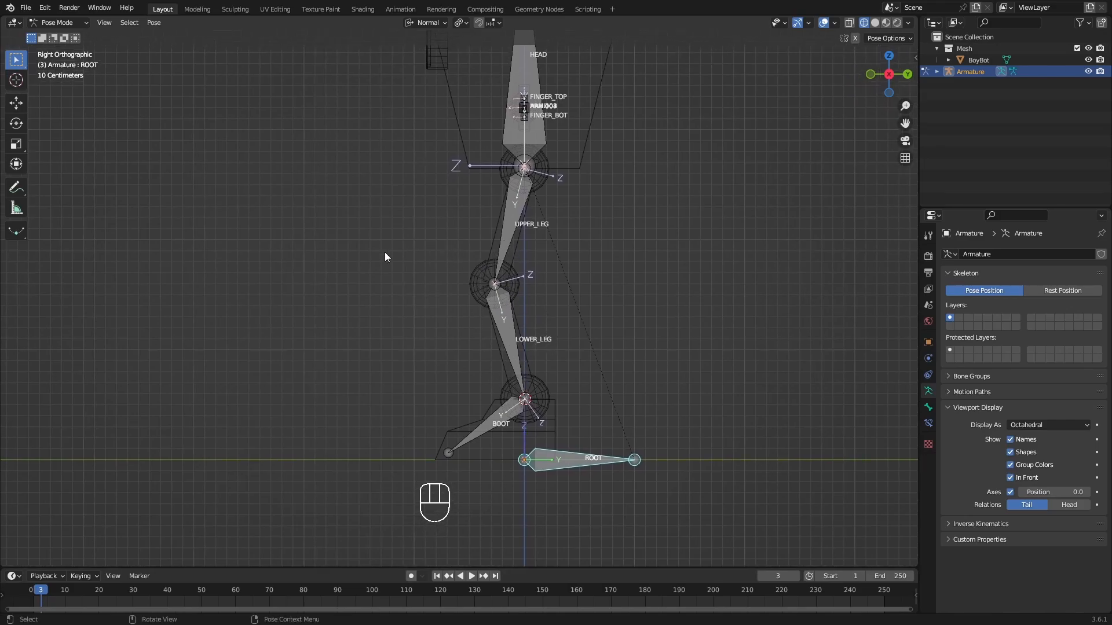
middle_click_drag(536, 359, 563, 252, "shift")
- Rotate the UPPER_LEG, LOWER_LEG and BOOT bones one after another to try out how the leg bends
left_click(551, 238)
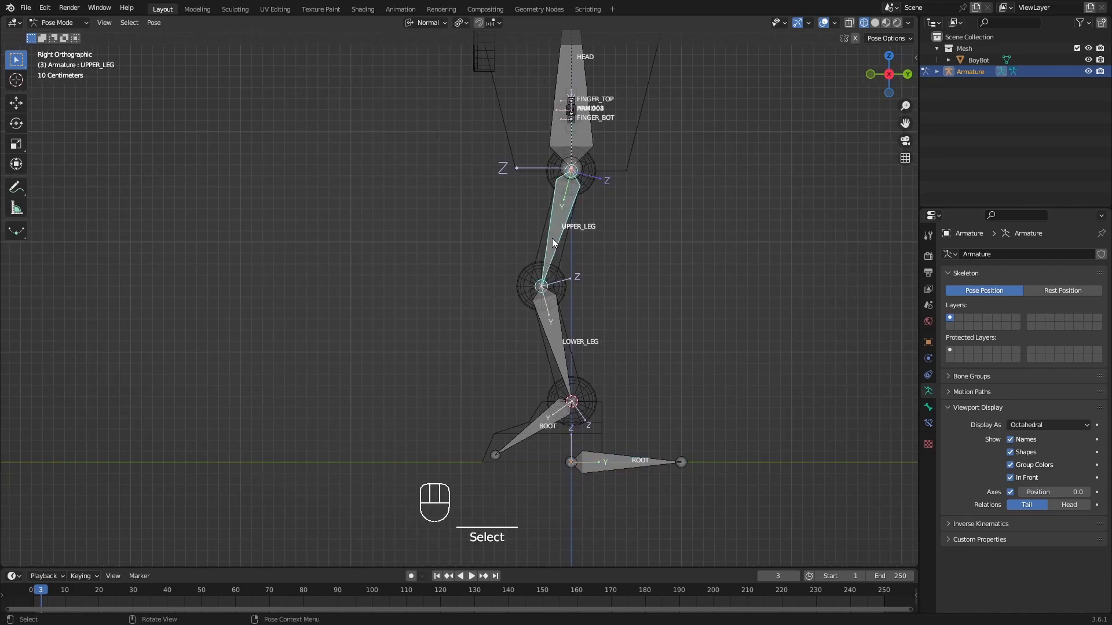
key("r")
left_click(579, 355)
left_click(465, 307)
key("r")
left_click(681, 323)
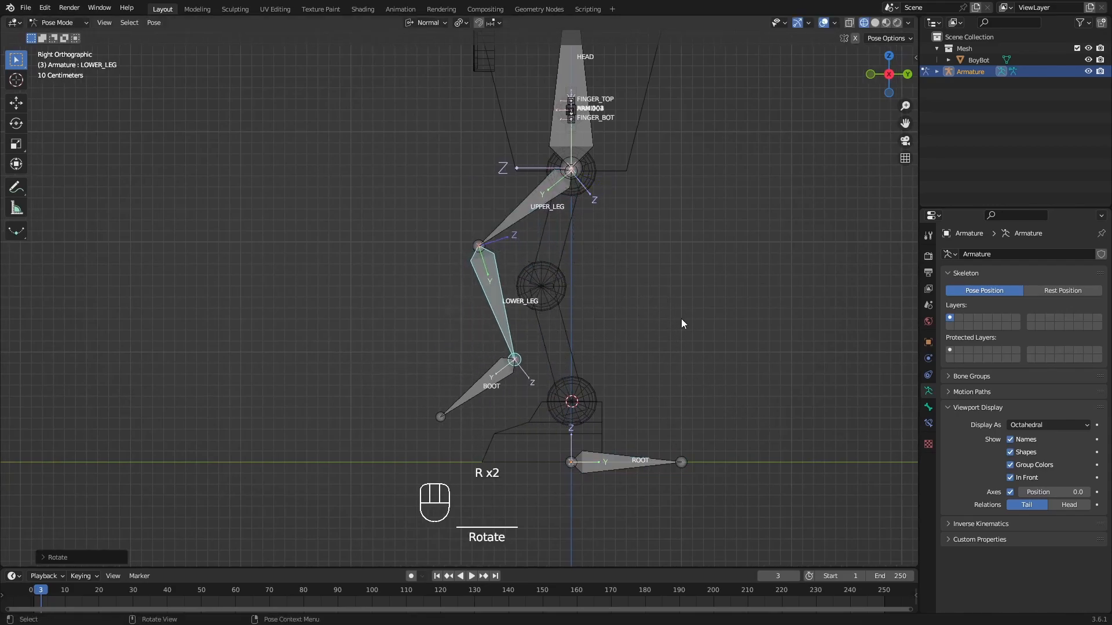
left_click(475, 396)
key("r")
left_click(554, 426)
middle_click_drag(554, 426, 587, 445, "shift")
middle_click_drag(525, 460, 598, 365, "shift")
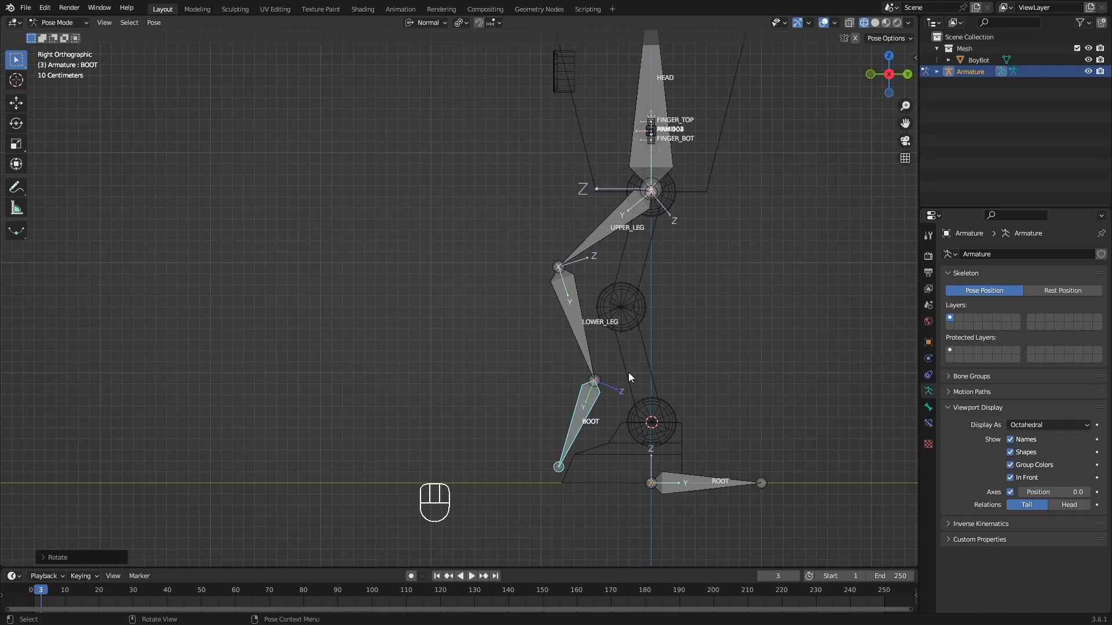
middle_click_drag(649, 376, 627, 357, "shift")
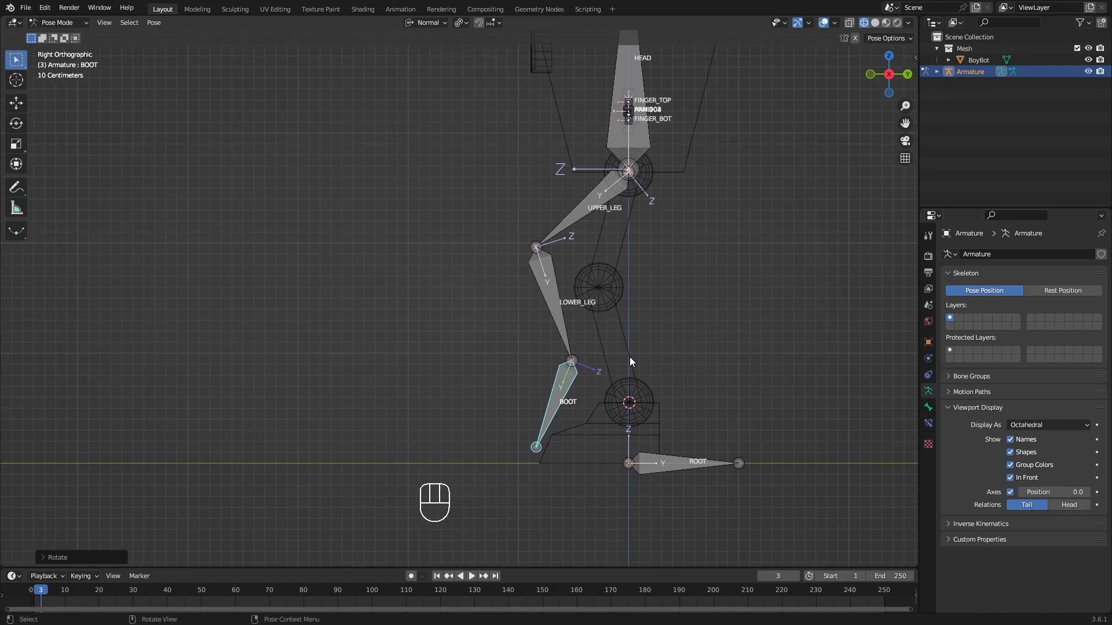
- Select all bones and clear their pose location, rotation and scale
key("a")
middle_click_drag(638, 302, 606, 411, "shift")
key("alt+g")
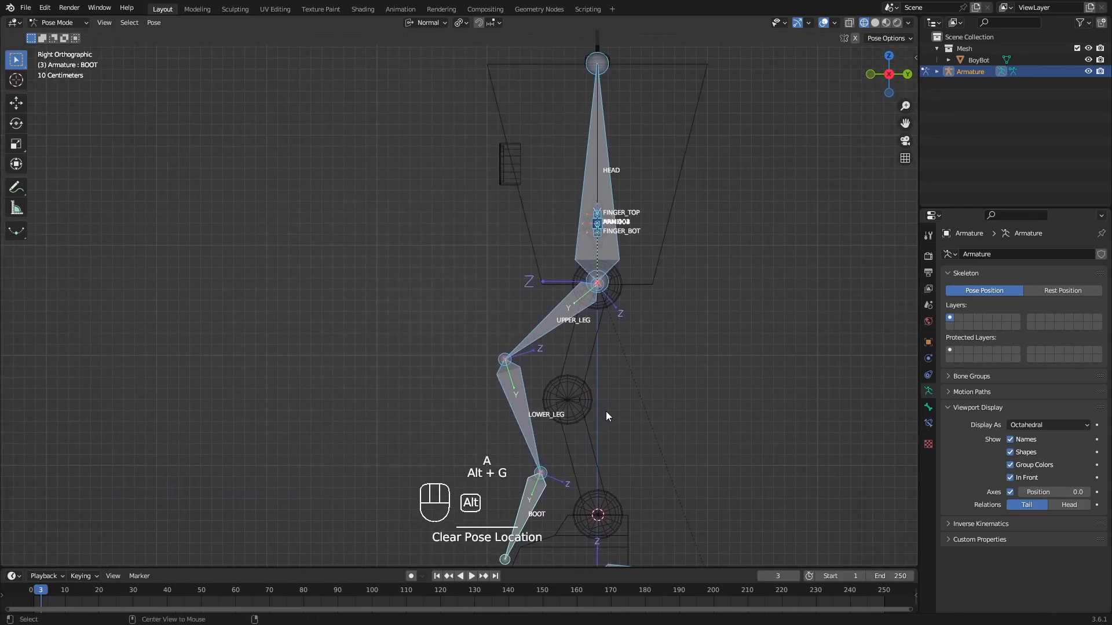
key("alt+r")
key("alt+s")
middle_click_drag(612, 446, 635, 339, "shift")
scroll(578, 354, "down", 2)
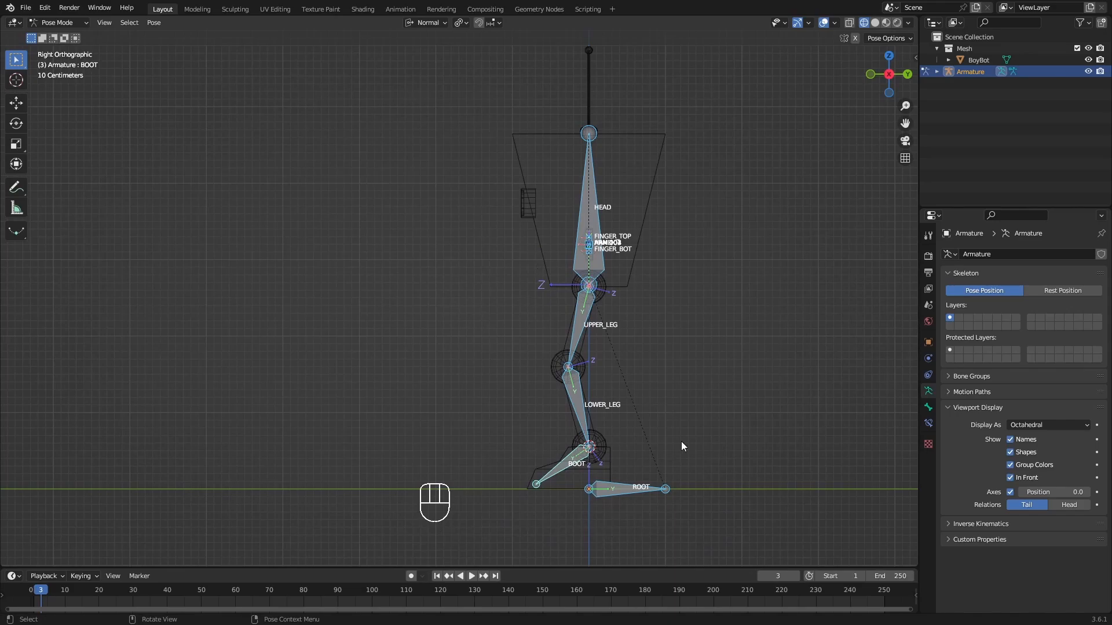
- Switch the armature to Edit Mode and deselect all bones
middle_click_drag(637, 381, 609, 322, "shift")
key("Tab")
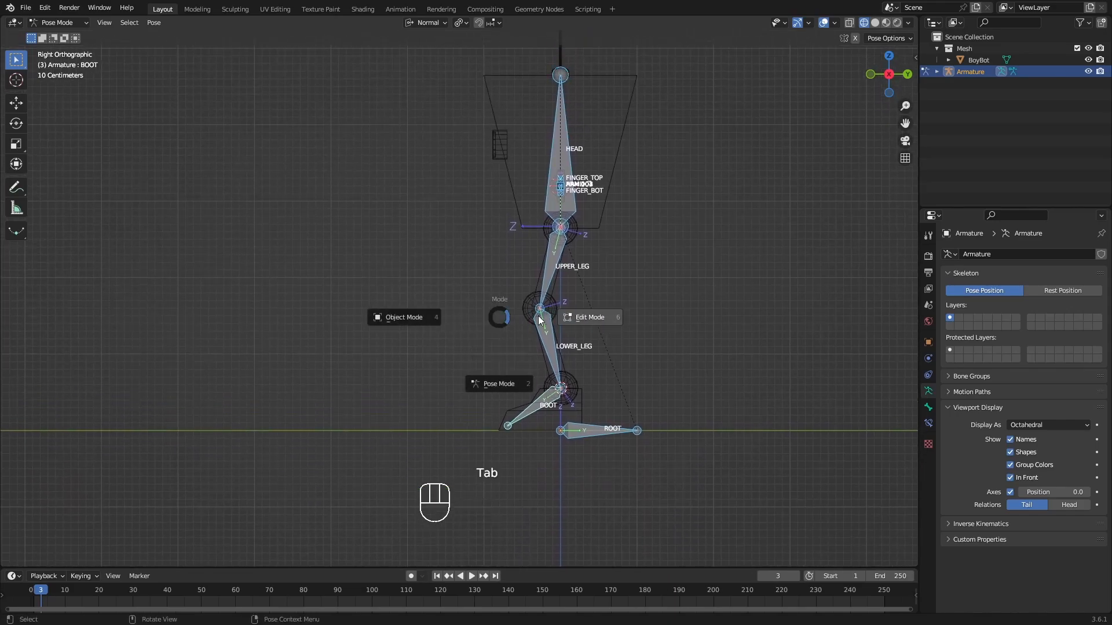
left_click(568, 318)
key("alt+a")
middle_click_drag(577, 368, 549, 318, "shift")
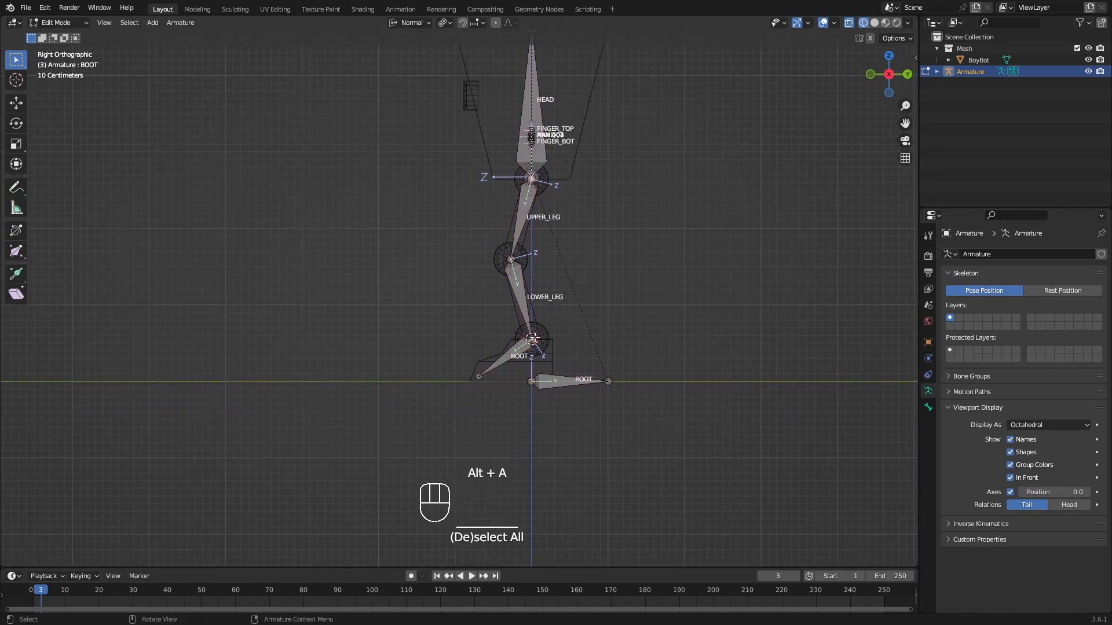
- Extrude a new bone about 0.8 m long from the ankle joint at the end of LOWER_LEG, constrained to the global Y axis
scroll(528, 345, "up", 4)
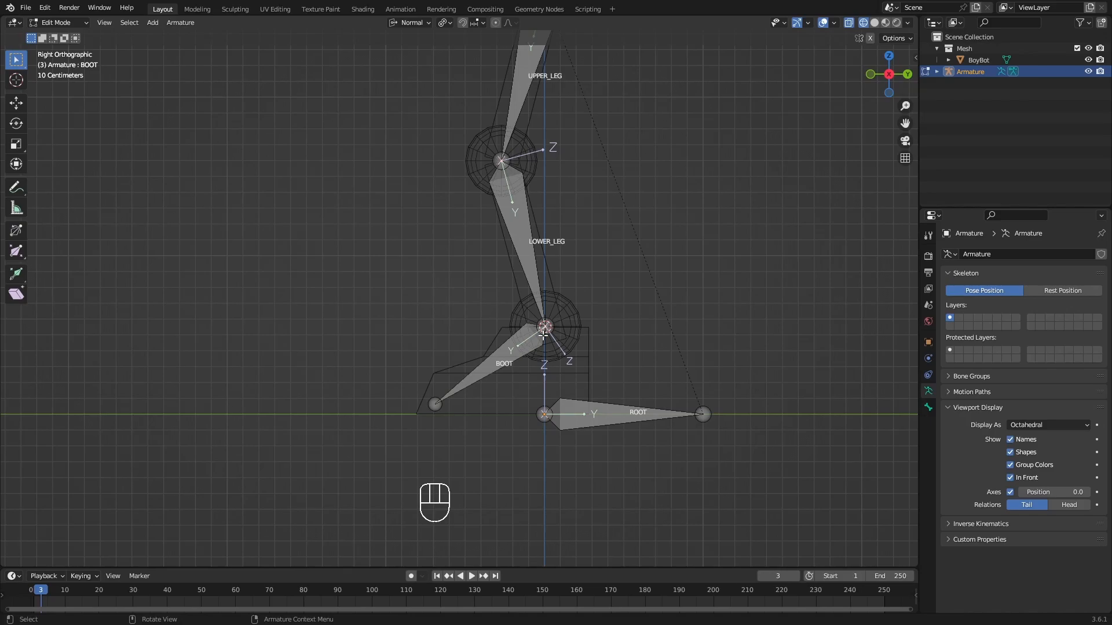
left_click(546, 328)
scroll(564, 336, "up", 3)
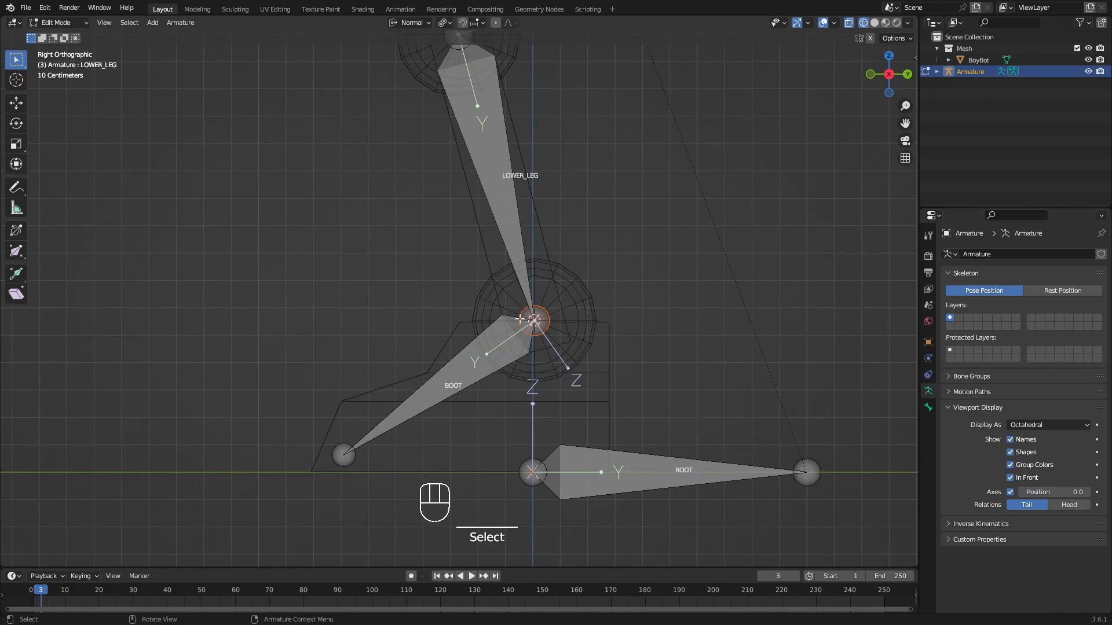
scroll(539, 317, "down", 3)
middle_click_drag(622, 331, 544, 368, "shift")
key("e")
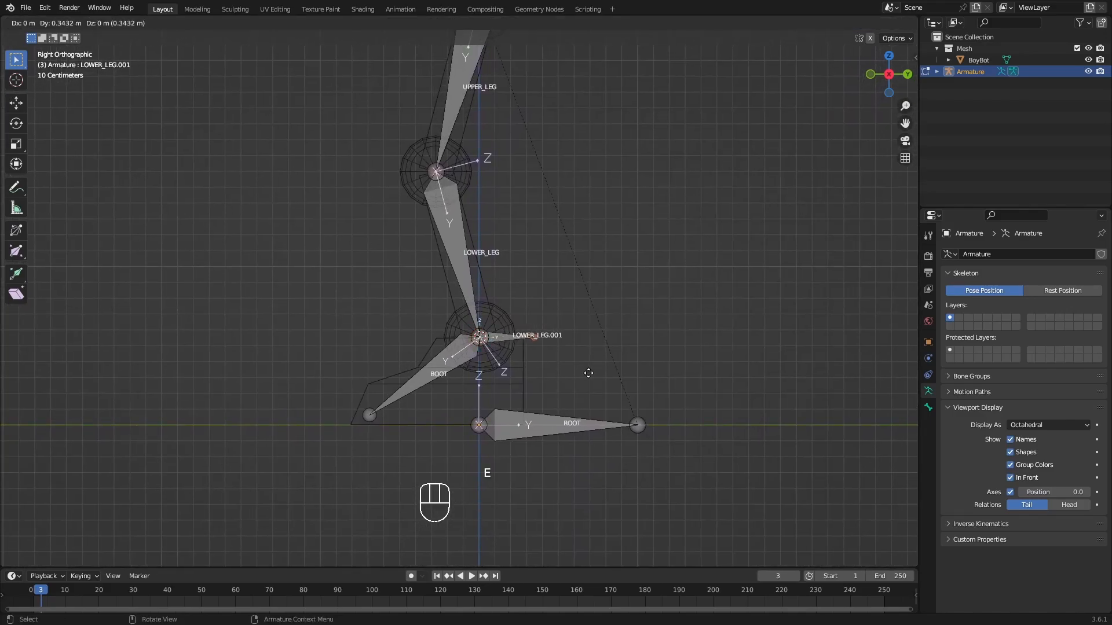
key("y")
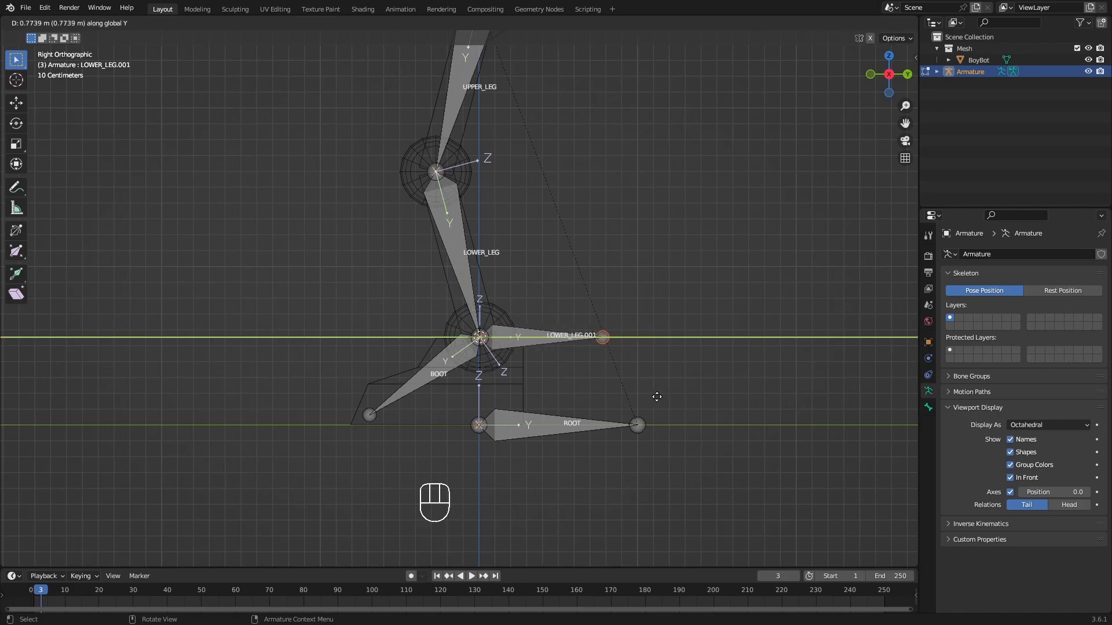
left_click(659, 397)
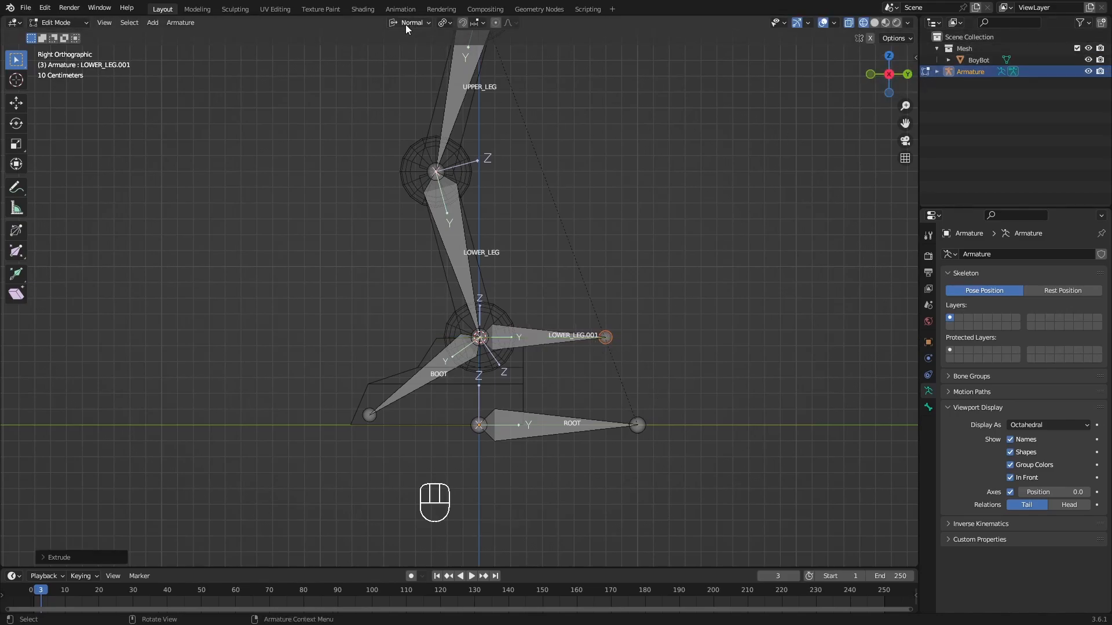
- Parent the new ankle bone to the ROOT bone with Keep Offset
middle_click_drag(601, 326, 628, 334, "shift")
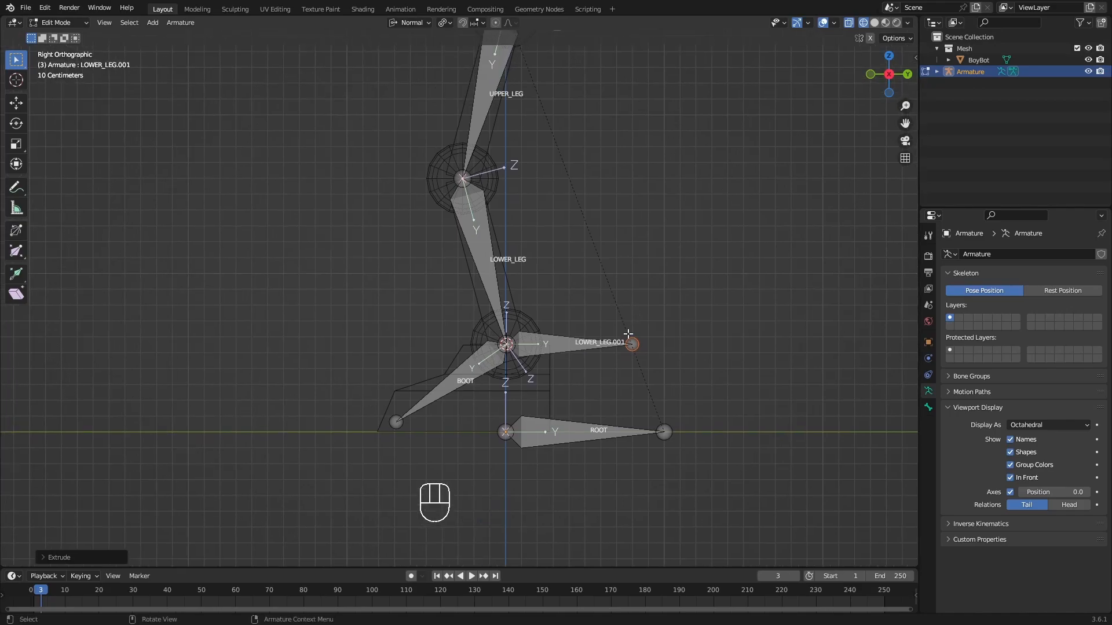
left_click(571, 346)
middle_click_drag(571, 345, 595, 345, "shift")
mouse_move(662, 352)
middle_mouse_down()
mouse_move(663, 364)
mouse_move(645, 343)
middle_mouse_up()
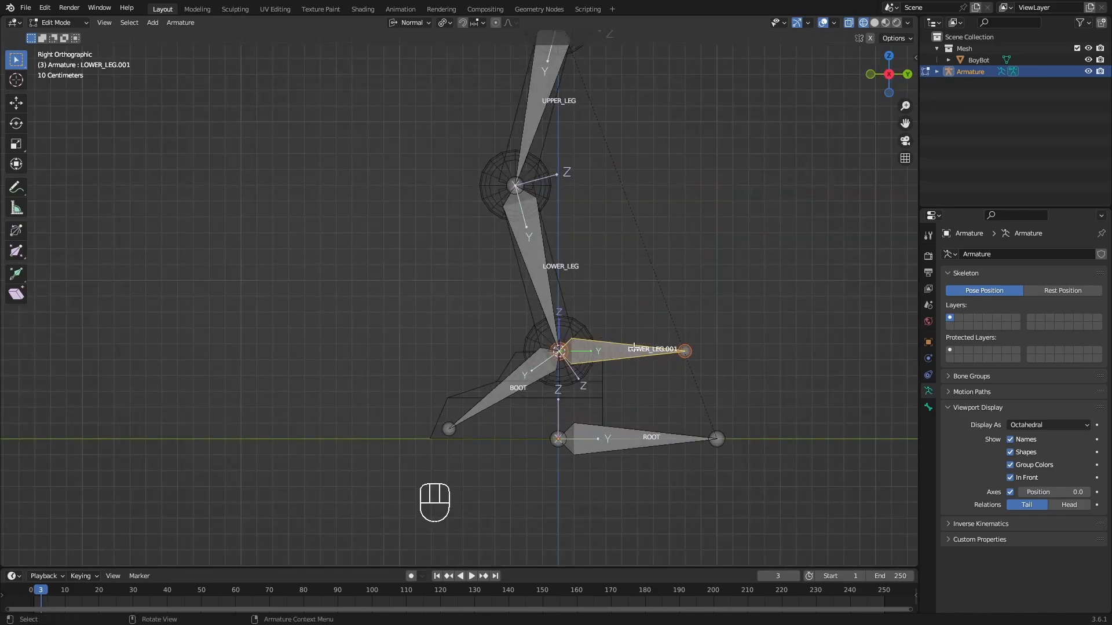
middle_click_drag(636, 351, 648, 420)
left_click(640, 421, "shift")
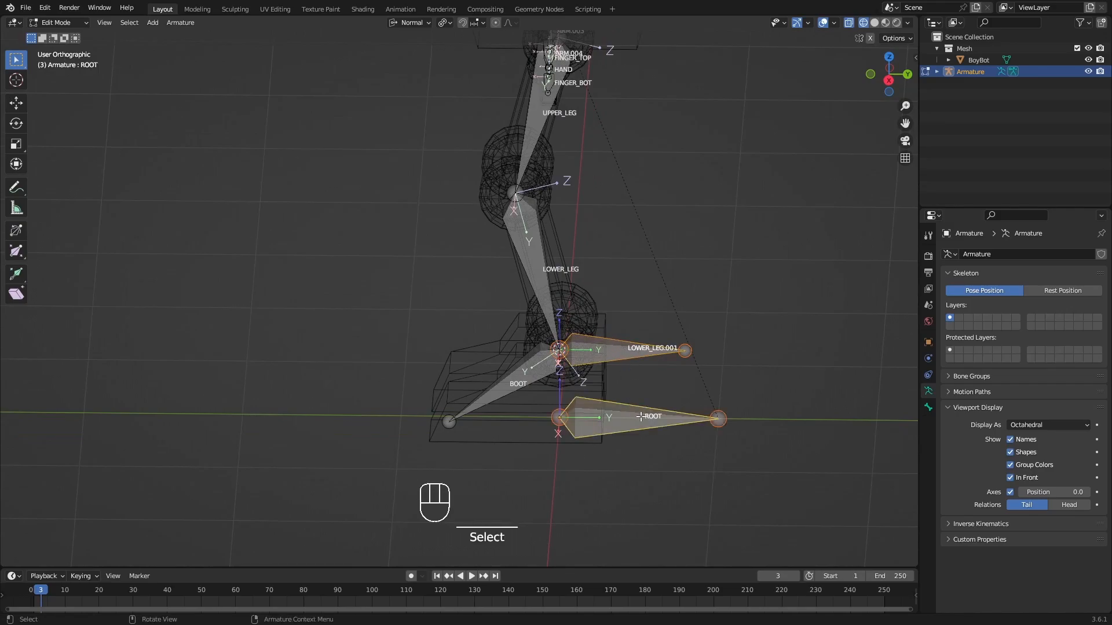
key("ctrl+p")
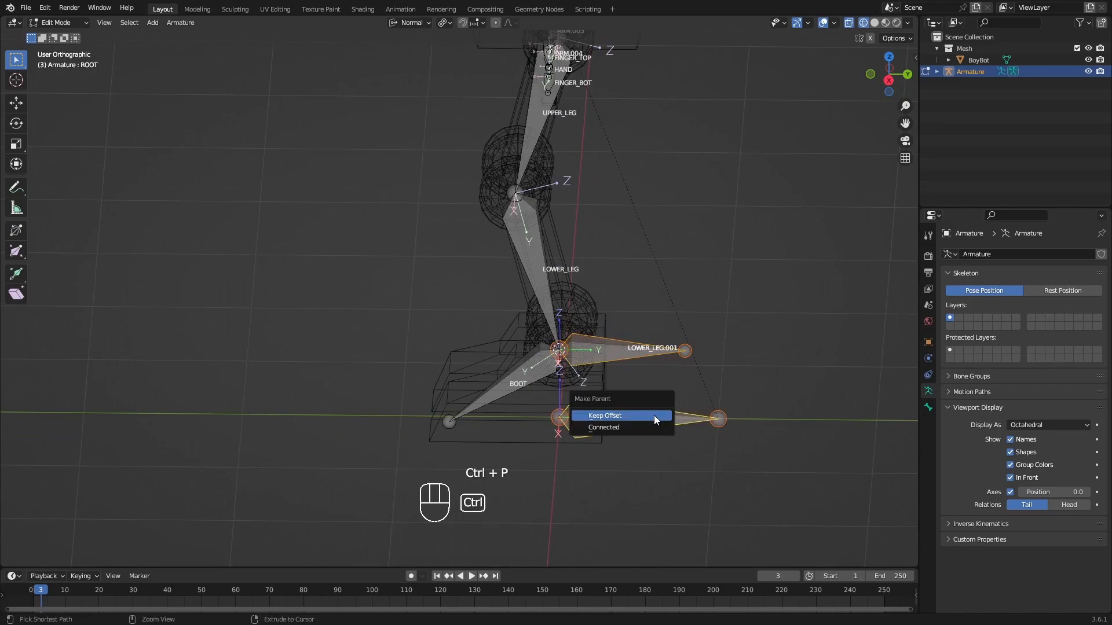
left_click(654, 415)
middle_click_drag(654, 415, 590, 352)
scroll(595, 329, "up", 4)
middle_click_drag(627, 311, 694, 329, "shift")
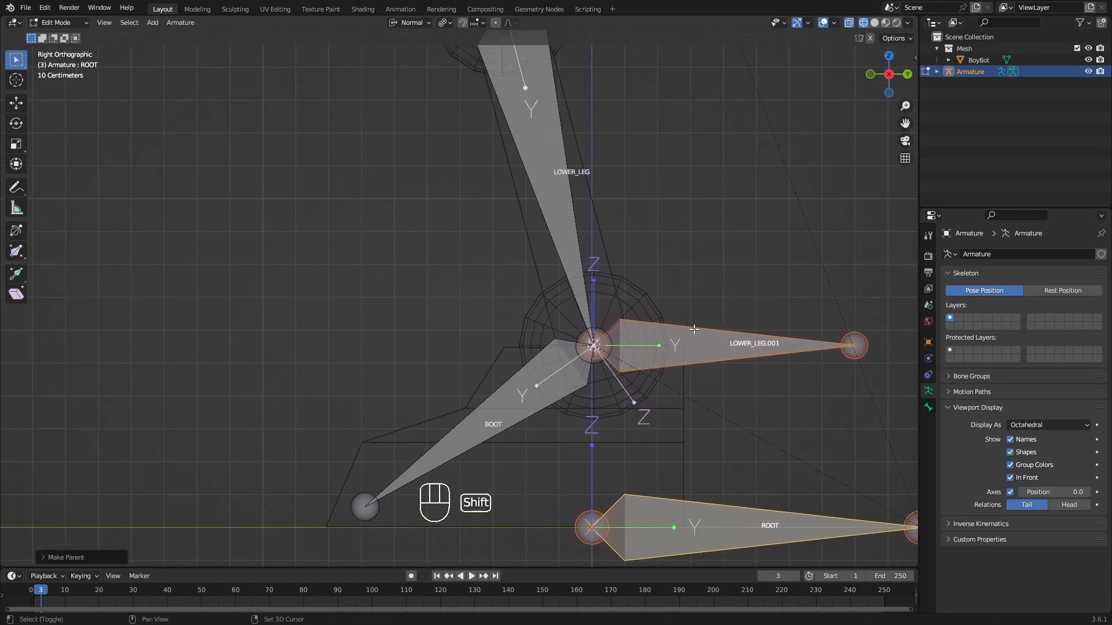
- Switch the armature back to Pose Mode
scroll(695, 329, "down", 5)
middle_click_drag(648, 245, 615, 336, "shift")
scroll(637, 359, "down", 1)
key("Tab")
left_click(628, 406)
- Rename the new horizontal bone at the ankle as LEG_IK
left_click(617, 383)
middle_click_drag(641, 383, 619, 405)
scroll(629, 403, "up", 3)
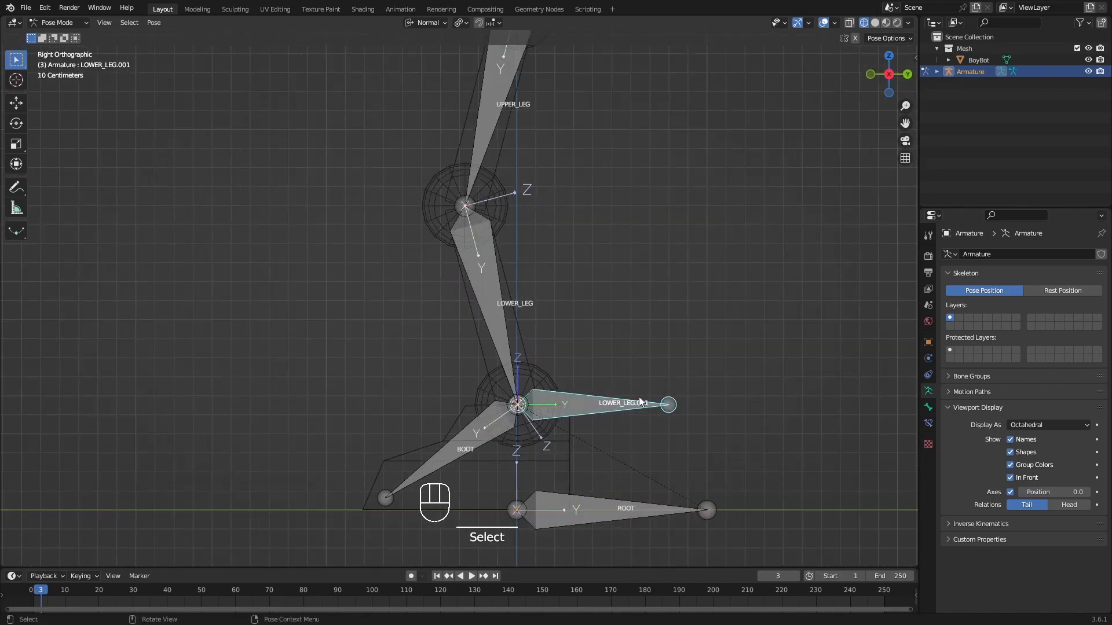
key("F2")
key("shift")
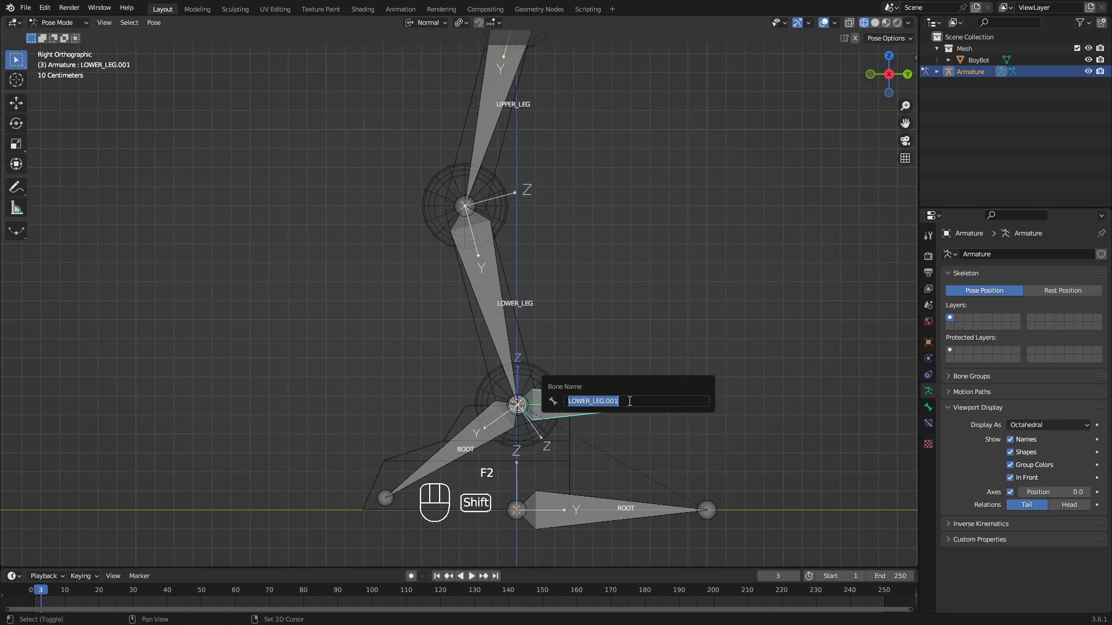
key("BackSpace")
type("LE")
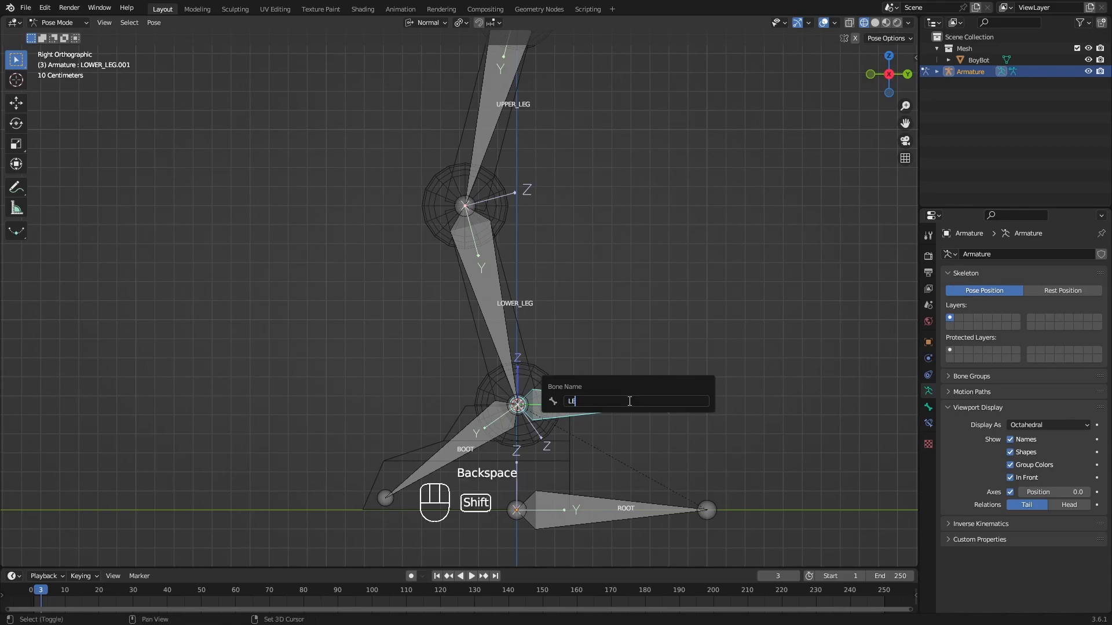
type("G_IK")
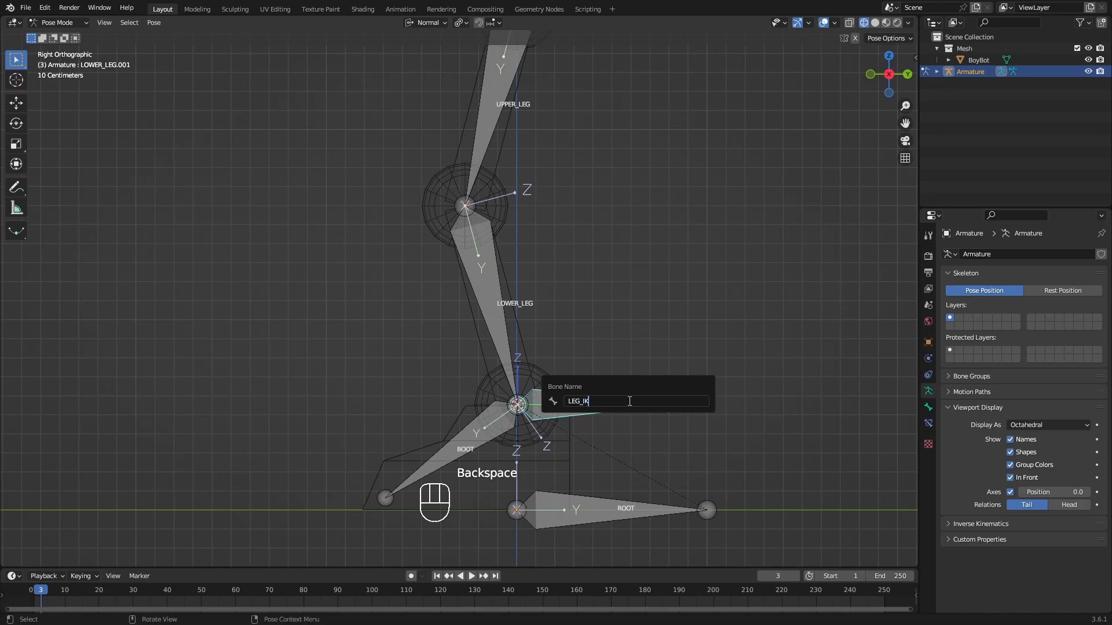
key("Return")
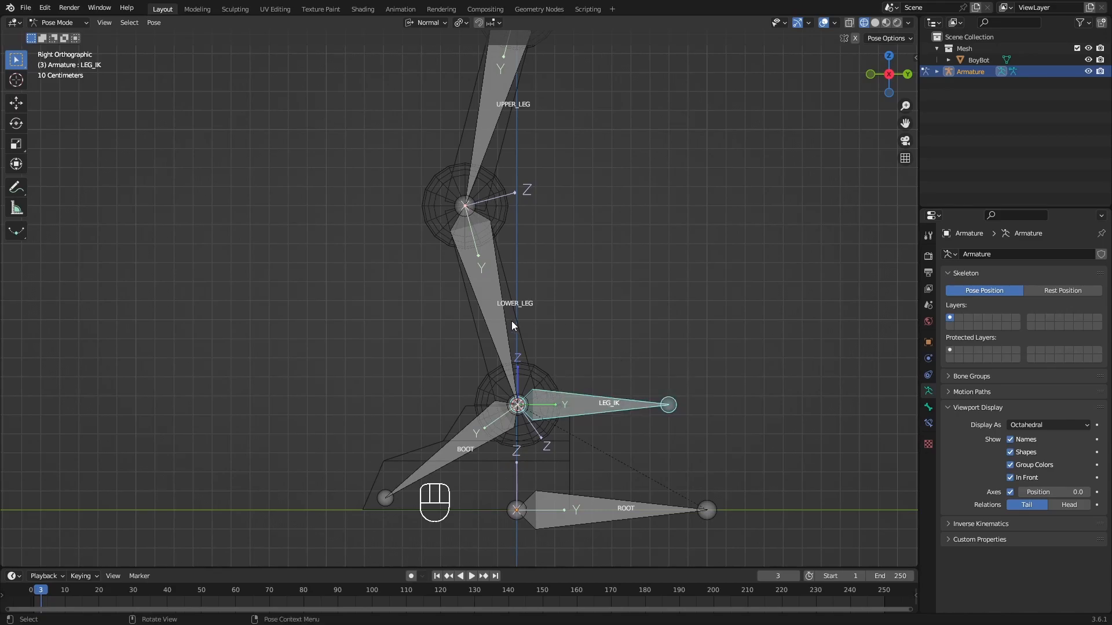
- Add an Inverse Kinematics constraint to the LOWER_LEG bone with LEG_IK as its target
middle_click_drag(557, 394, 659, 401, "shift")
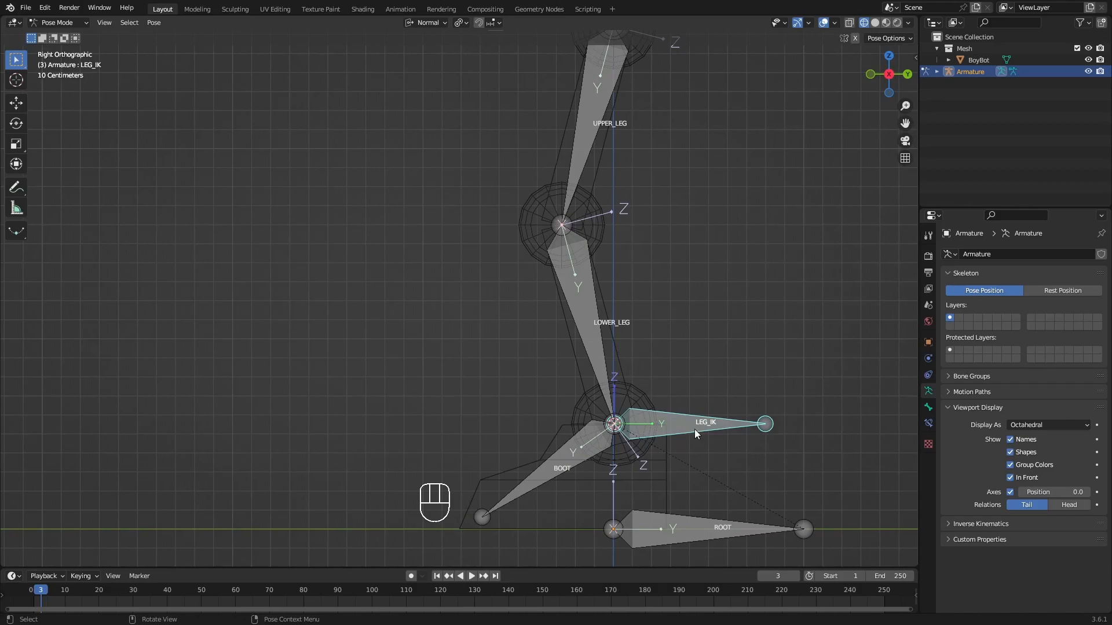
left_click(656, 404)
middle_click_drag(708, 422, 725, 434, "shift")
left_click(615, 371, "shift")
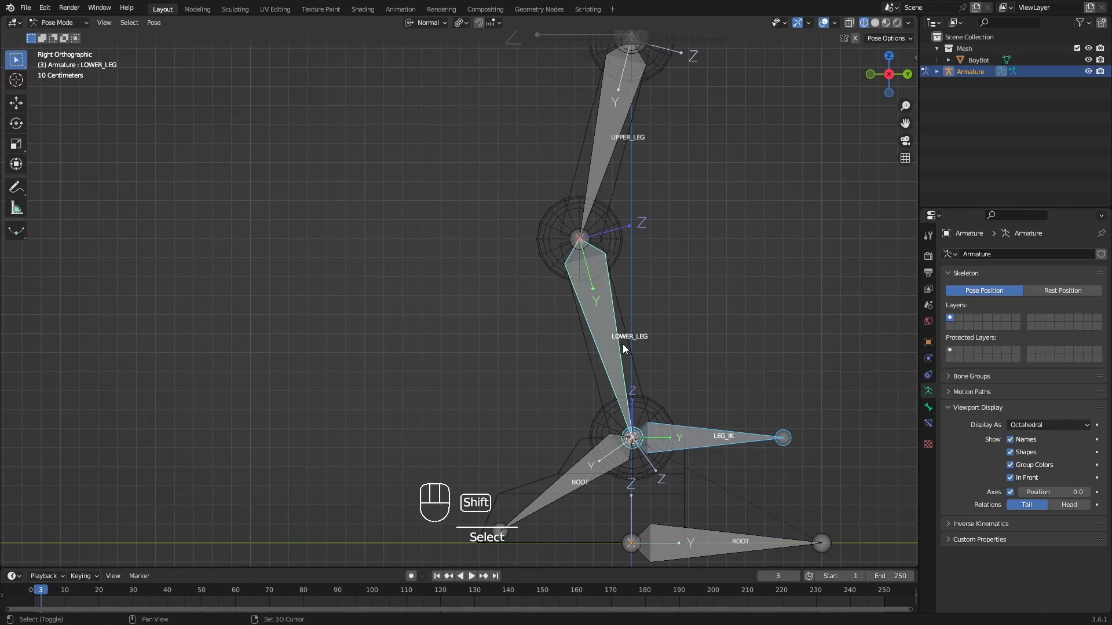
middle_click_drag(620, 346, 562, 338, "shift")
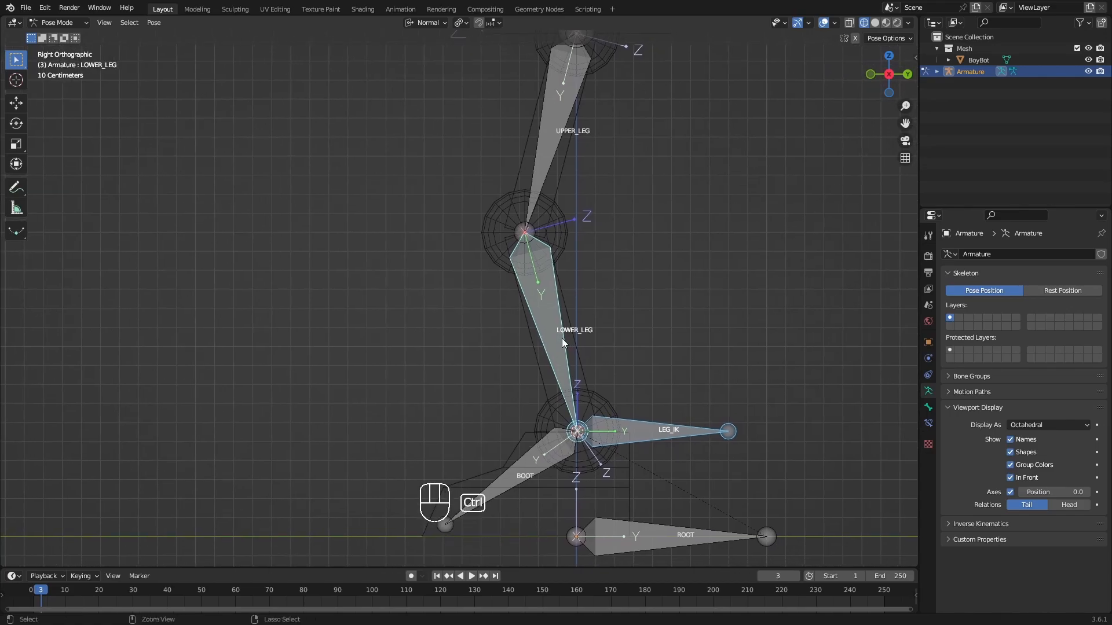
key("shift+ctrl+c")
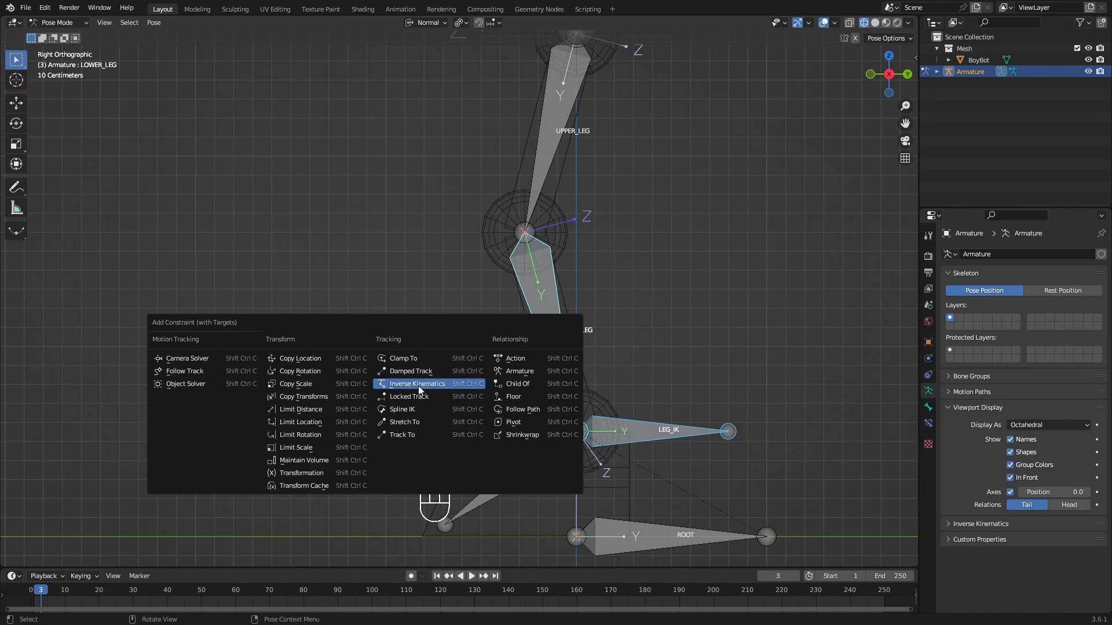
left_click(435, 385)
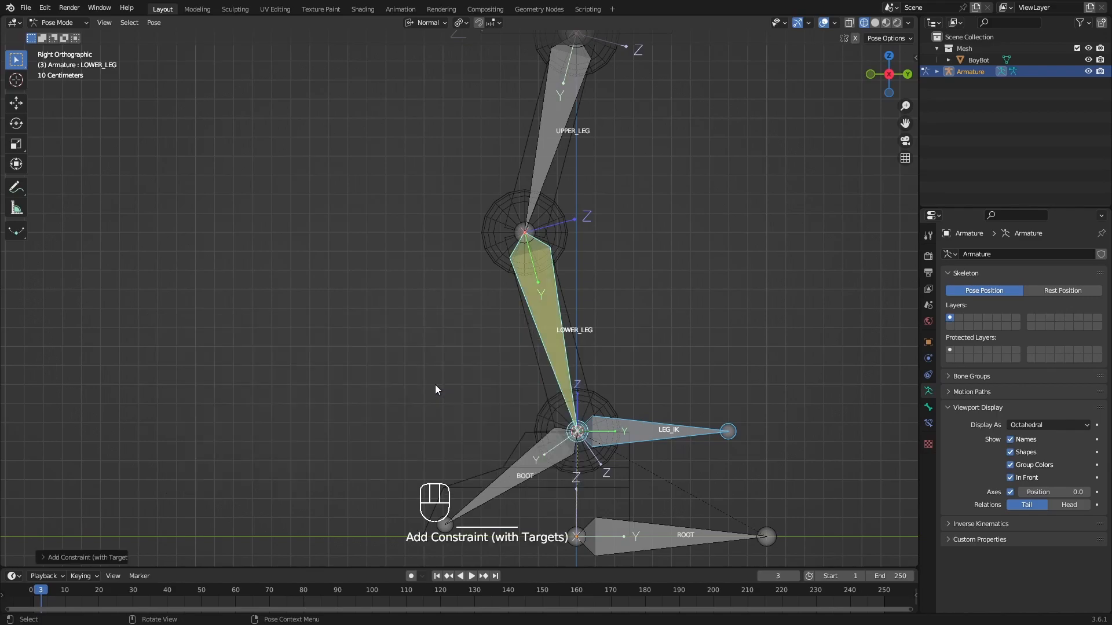
- Trial-move the LEG_IK bone to test how the leg follows the new IK constraint, cancelling the move
scroll(683, 460, "down", 3)
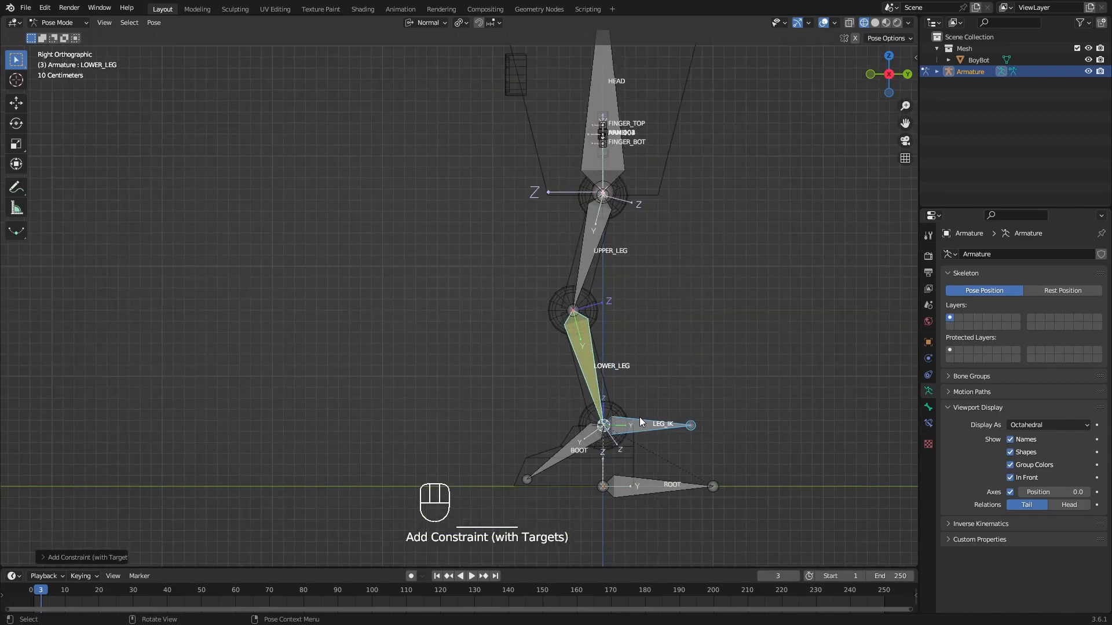
middle_click_drag(639, 417, 663, 443, "shift")
left_click(598, 439)
key("g")
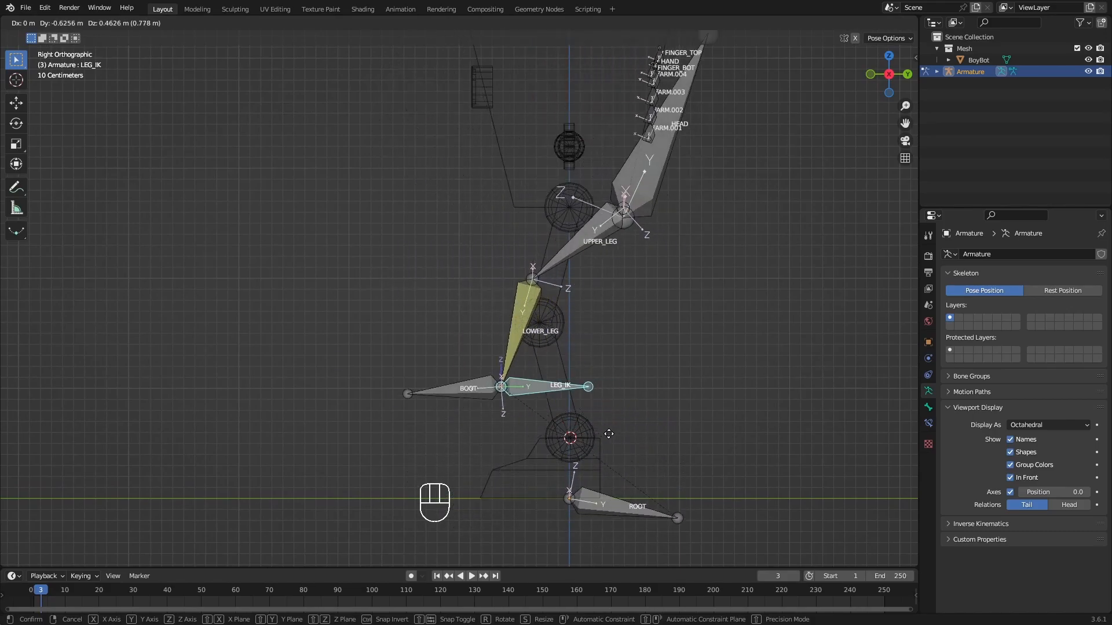
right_click(689, 412)
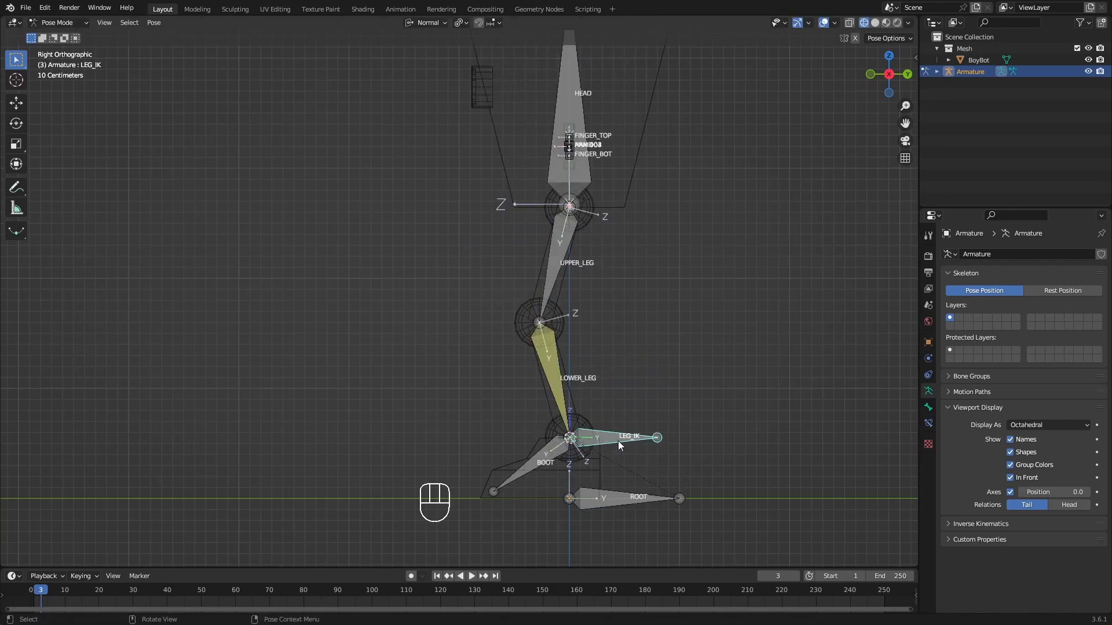
- Set the Chain Length of the LOWER_LEG bone's IK constraint to 2
left_click(928, 425)
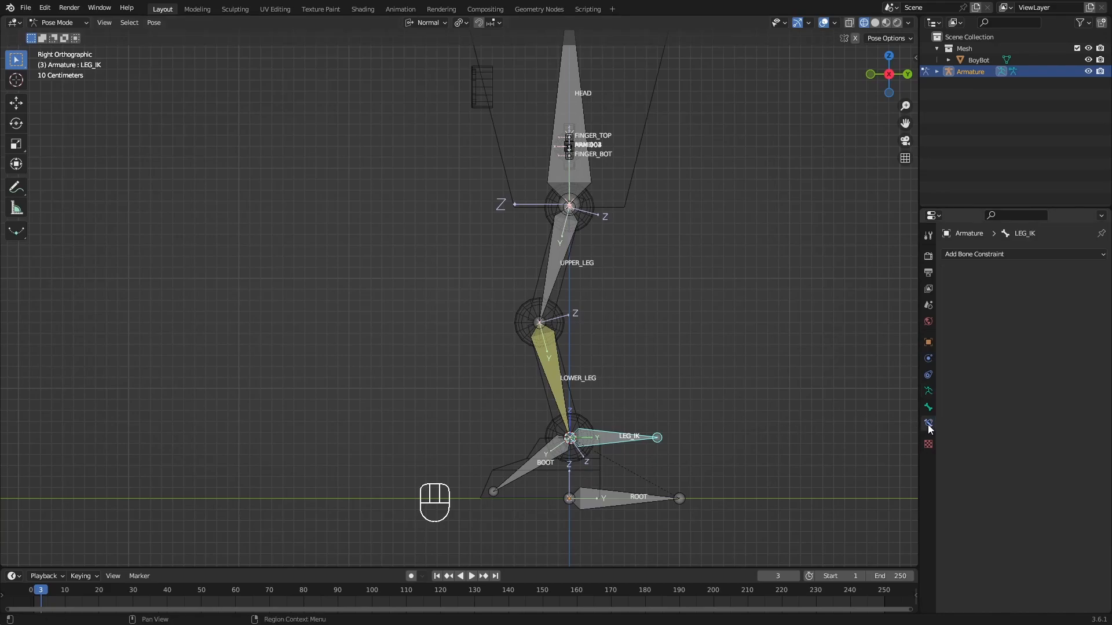
left_click(553, 377)
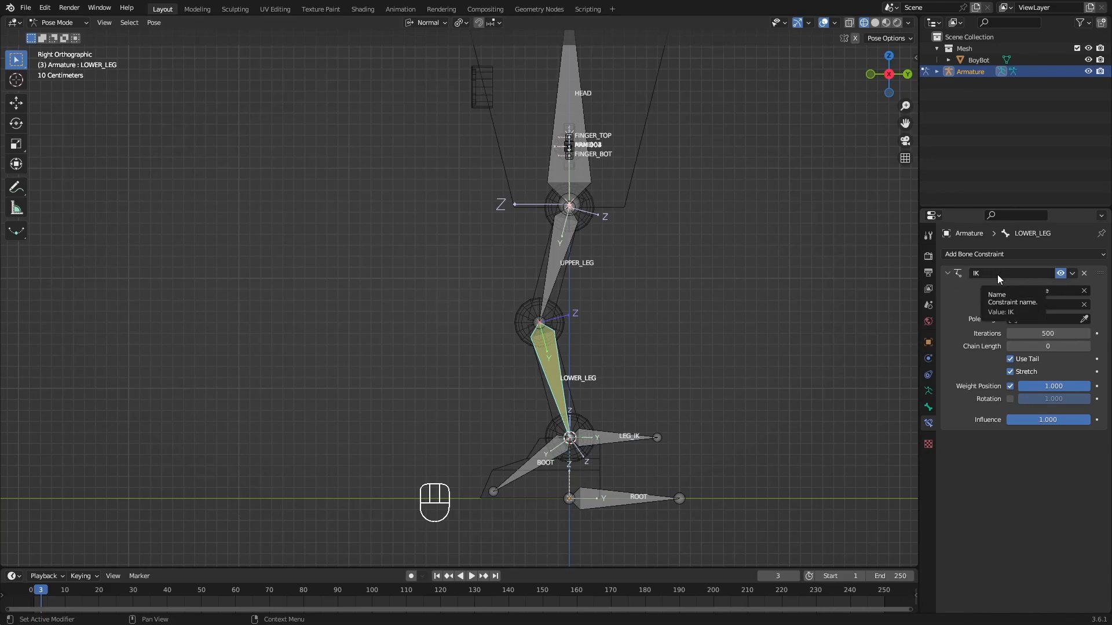
middle_click_drag(593, 403, 672, 408, "shift")
scroll(642, 377, "up", 3)
scroll(657, 367, "down", 1)
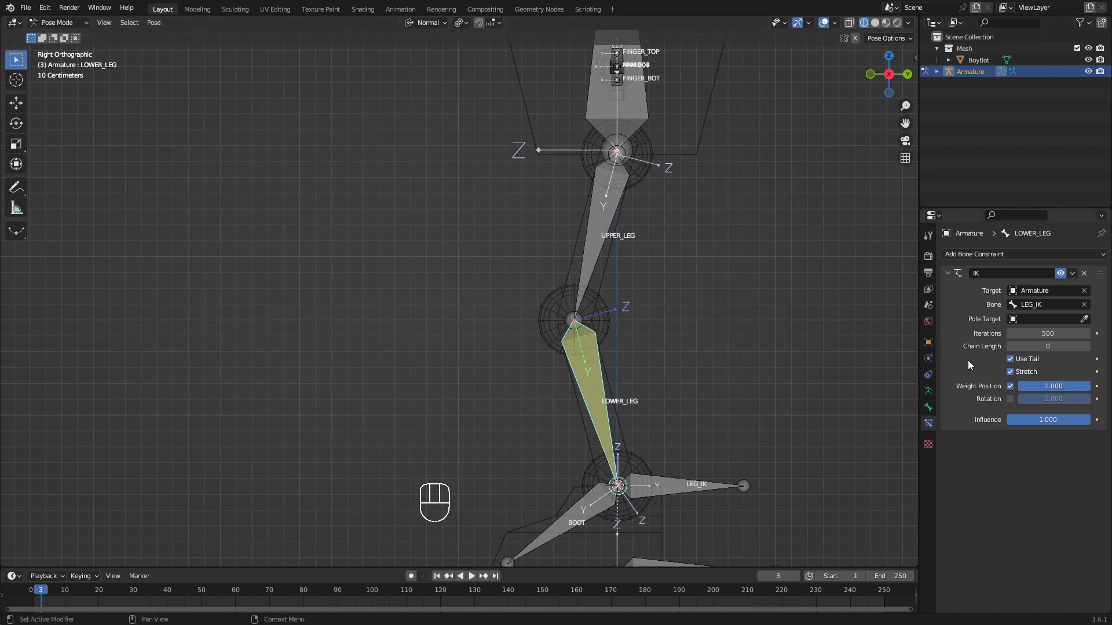
left_click(1054, 347)
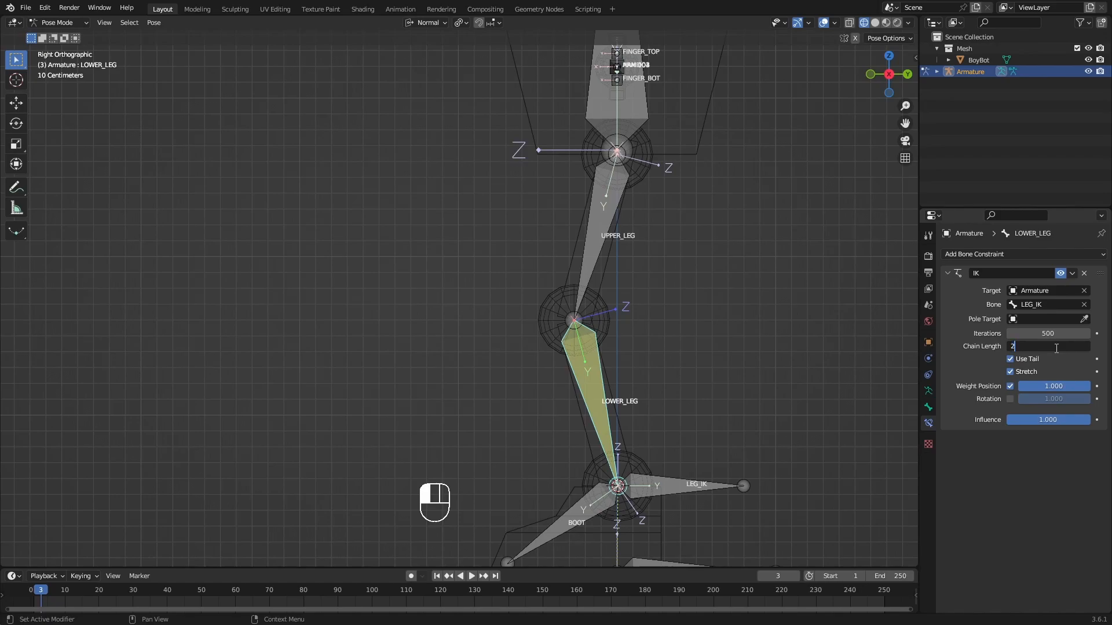
key("Return")
- Trial-move the LEG_IK bone again to test the two-bone IK chain, cancelling the move
scroll(688, 353, "down", 4)
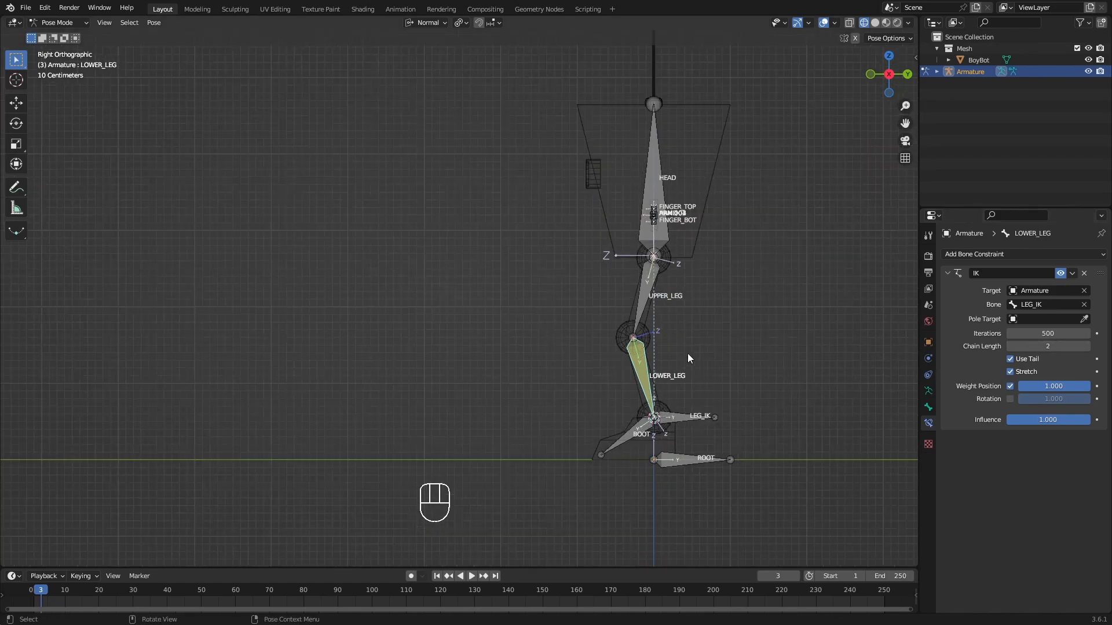
middle_click_drag(688, 354, 664, 336, "shift")
left_click(657, 395)
middle_click_drag(749, 373, 739, 405, "shift")
key("g")
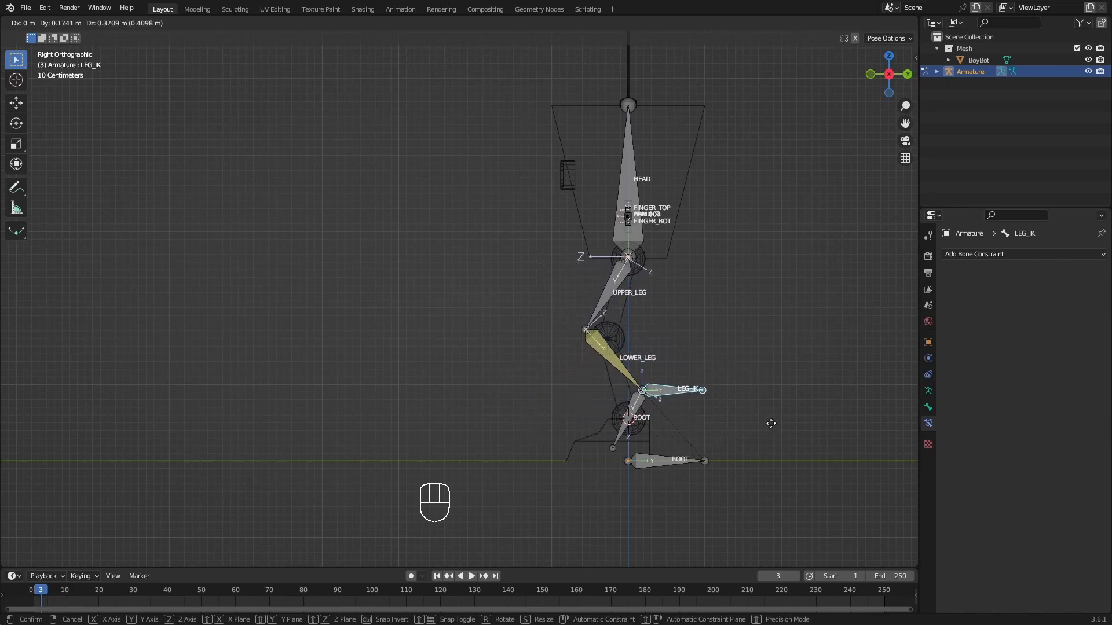
right_click(702, 374)
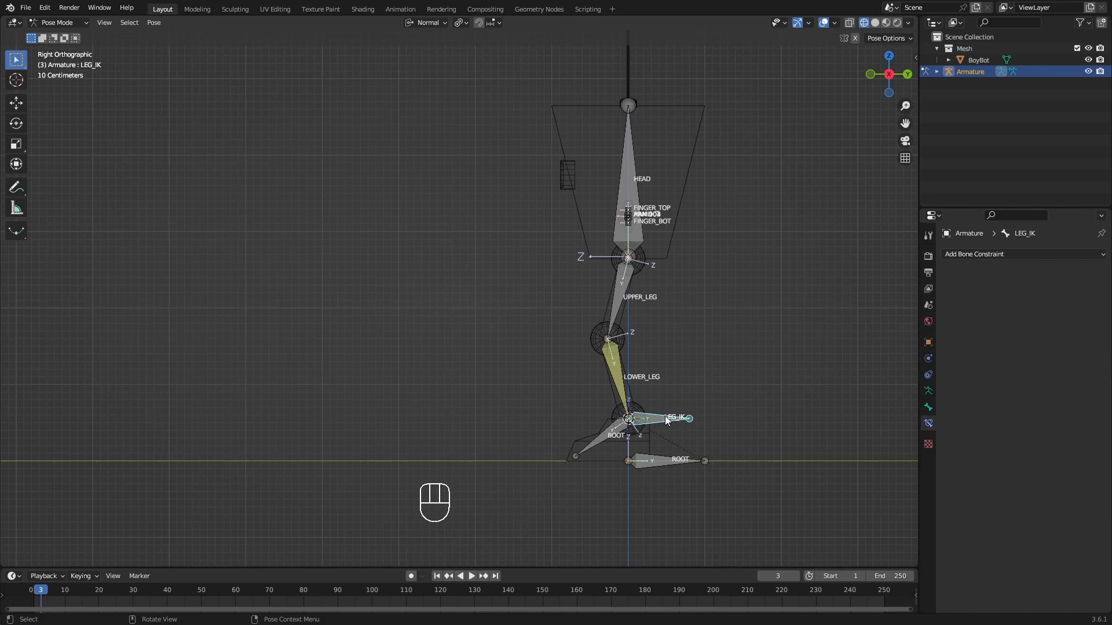
- In Edit Mode, parent the BOOT bone to the LEG_IK bone using Keep Offset
middle_click_drag(652, 415, 605, 391, "shift")
key("Tab")
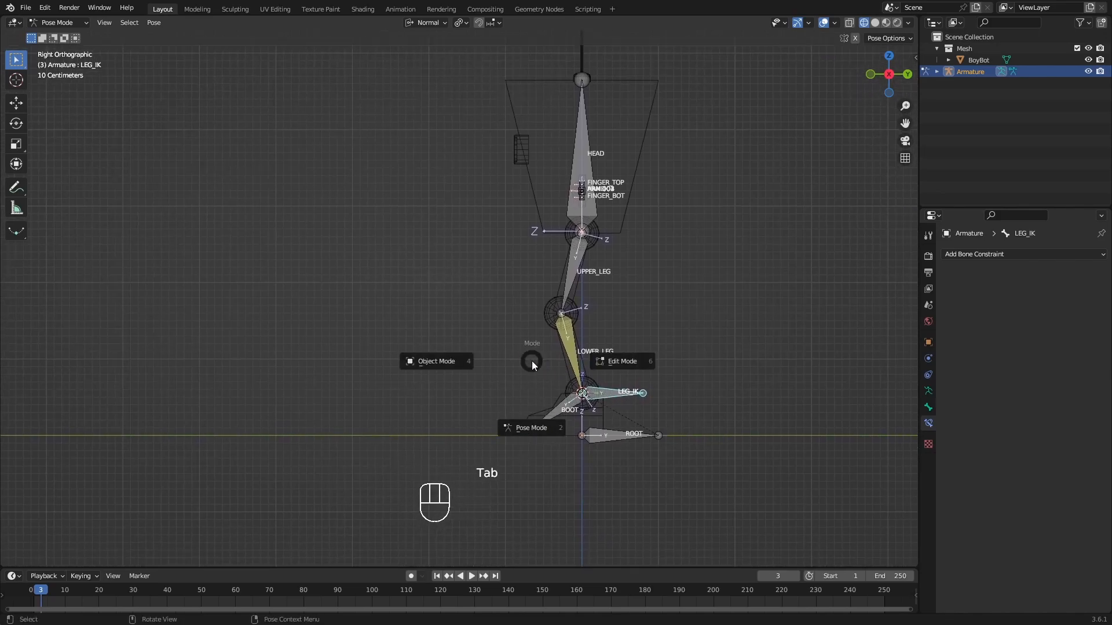
left_click(596, 364)
scroll(575, 404, "up", 4)
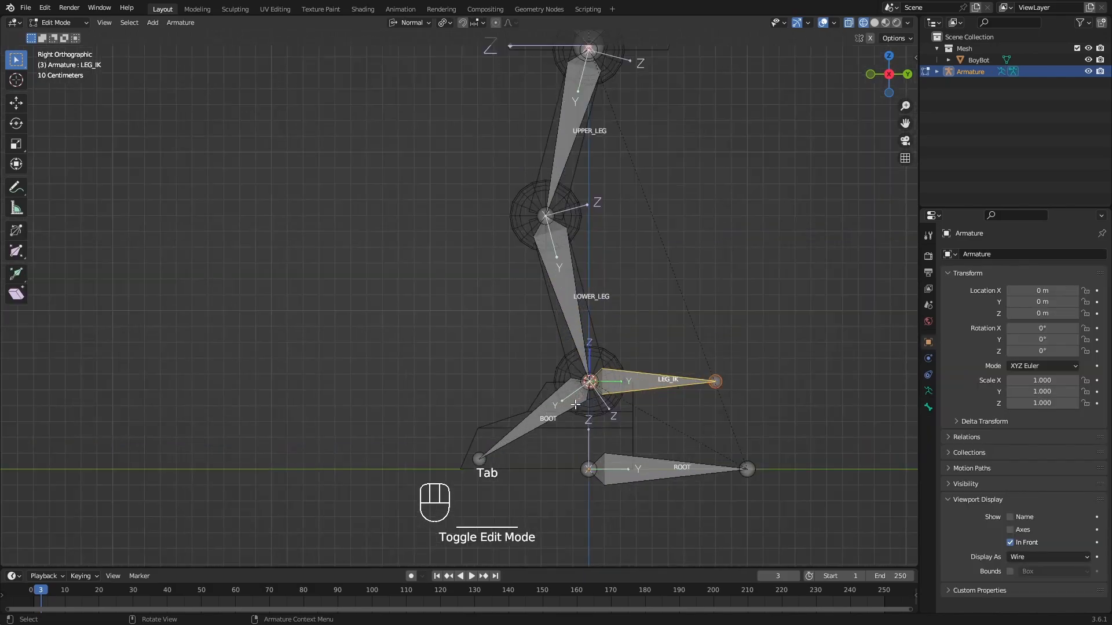
left_click(548, 409)
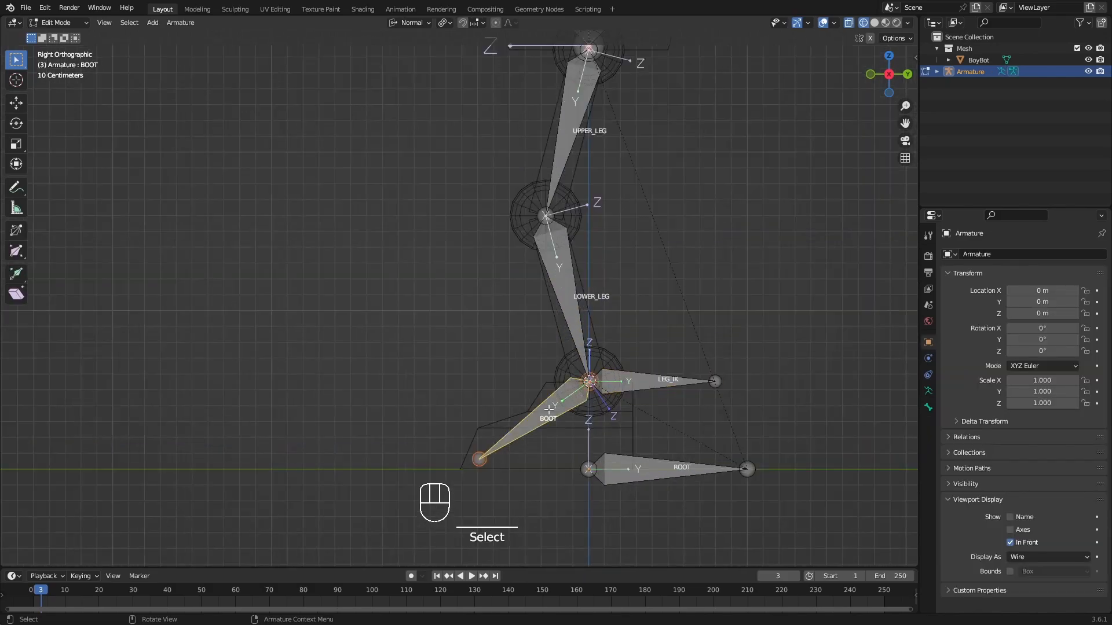
left_click(634, 385, "shift")
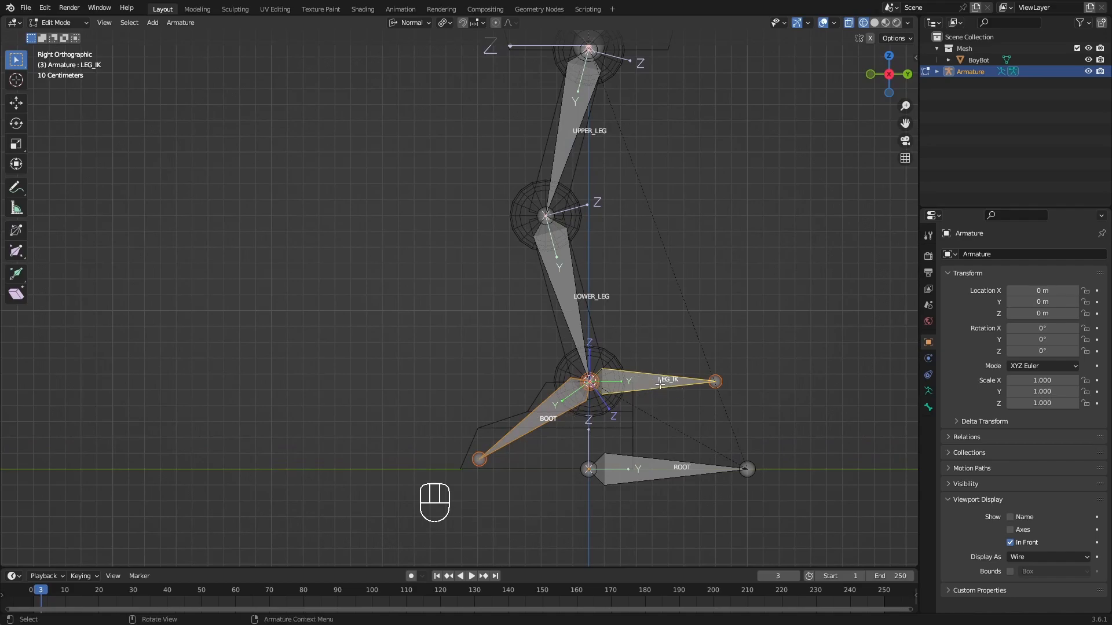
key("ctrl+p")
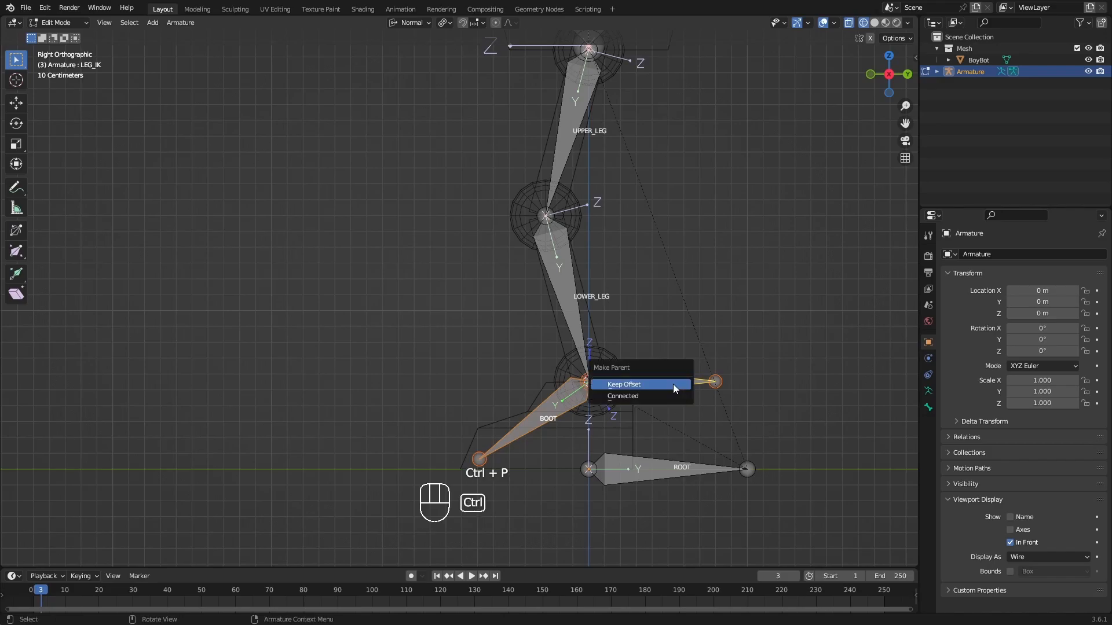
left_click(673, 384)
- In Pose Mode, trial-move the LEG_IK bone to test that the boot follows it, and cancel the move
scroll(648, 352, "down", 4)
middle_click_drag(648, 352, 618, 358, "shift")
key("Tab")
left_click(590, 372)
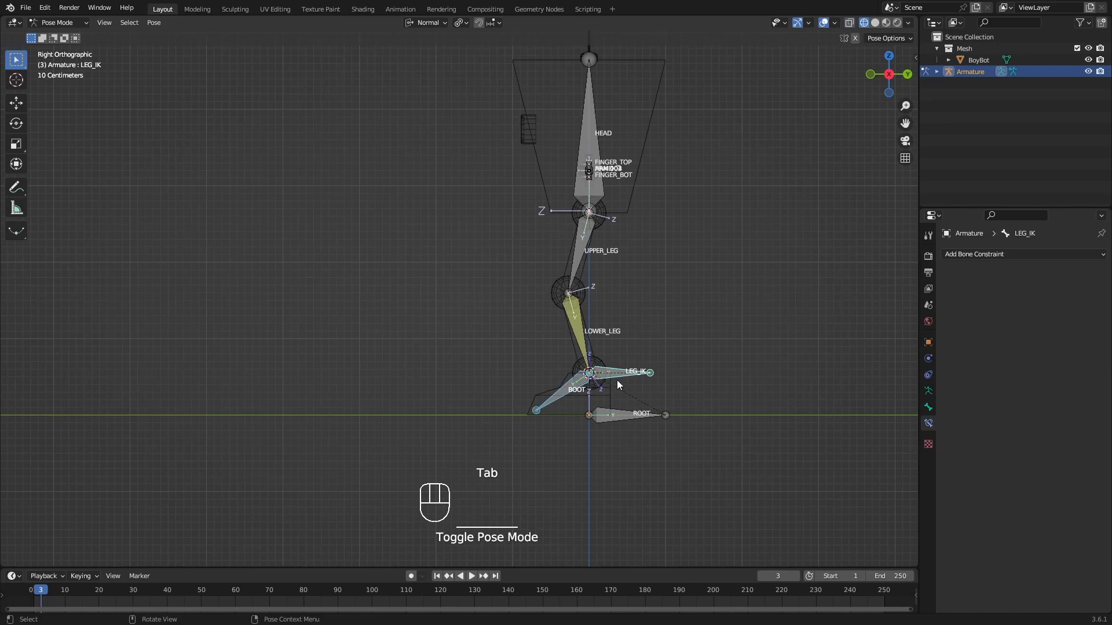
left_click(613, 373)
middle_click_drag(613, 373, 630, 379, "shift")
key("g")
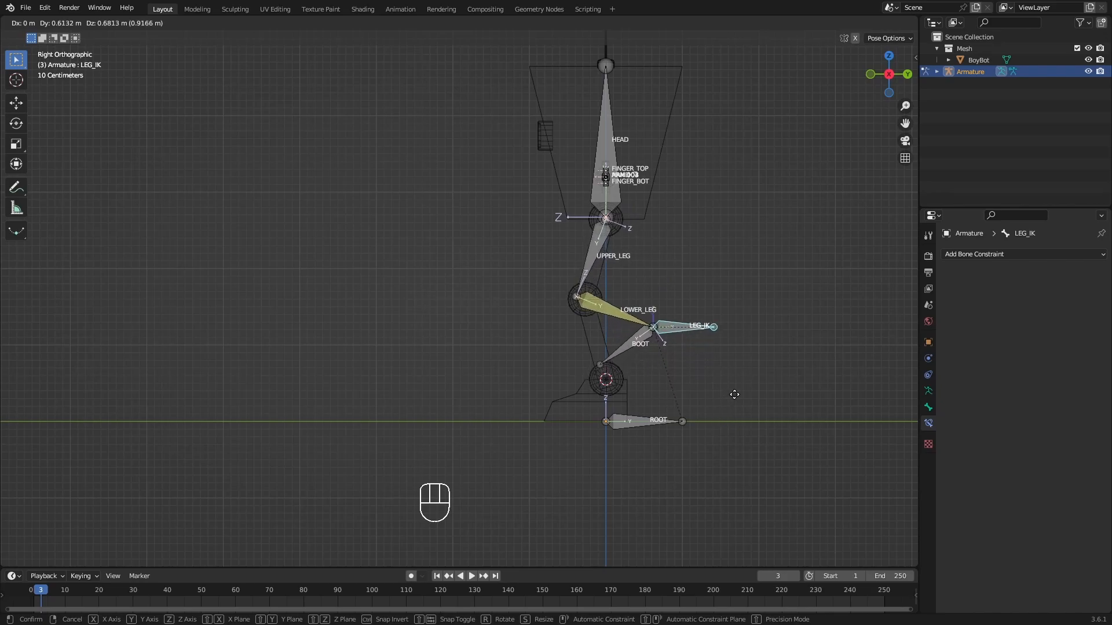
left_click(681, 442)
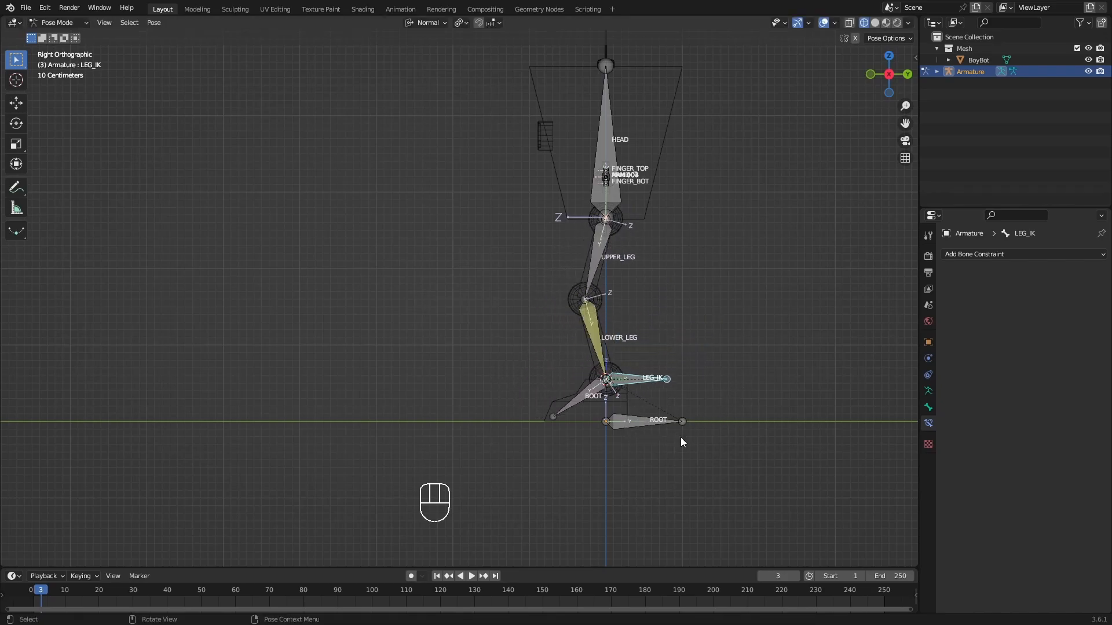
- From the front view, trial-move the HEAD bone to test how the leg bends, and cancel the move
middle_click_drag(612, 297, 718, 307)
left_click(565, 196)
key("g")
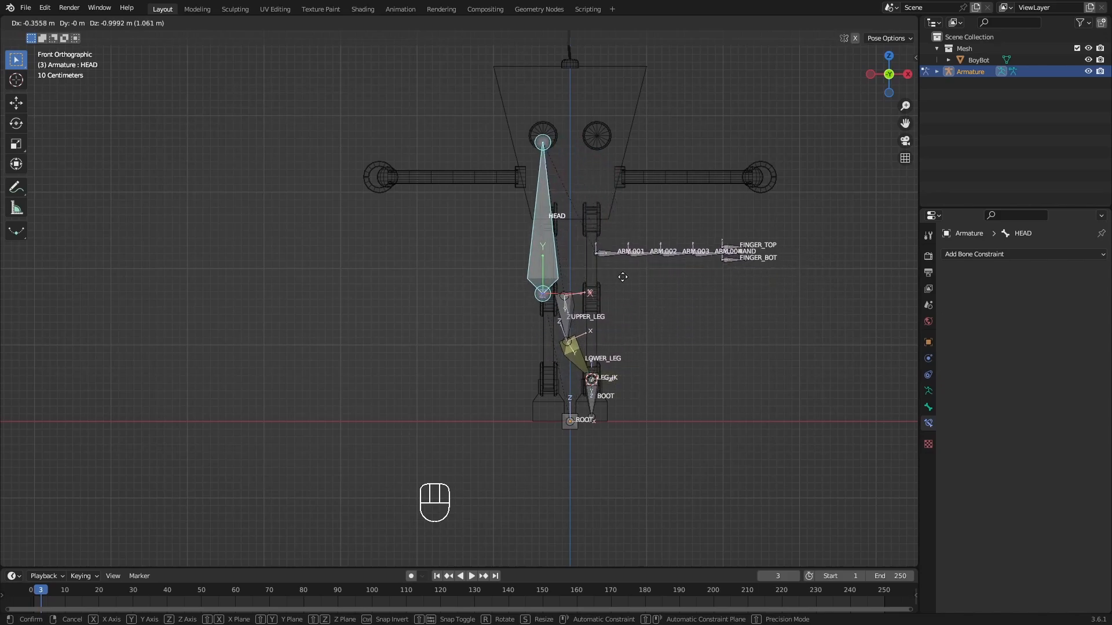
key("Escape")
- Examine the knee bend between UPPER_LEG and LOWER_LEG from the side and the IK constraint settings on LOWER_LEG
left_click(587, 257)
middle_click_drag(634, 297, 567, 306)
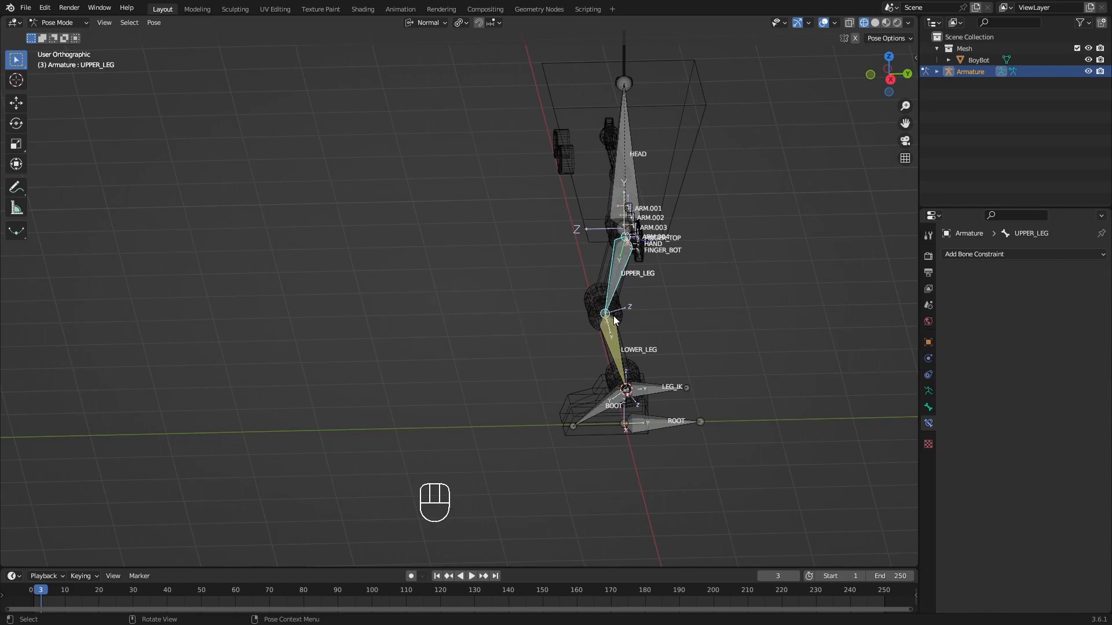
middle_click_drag(509, 322, 603, 316)
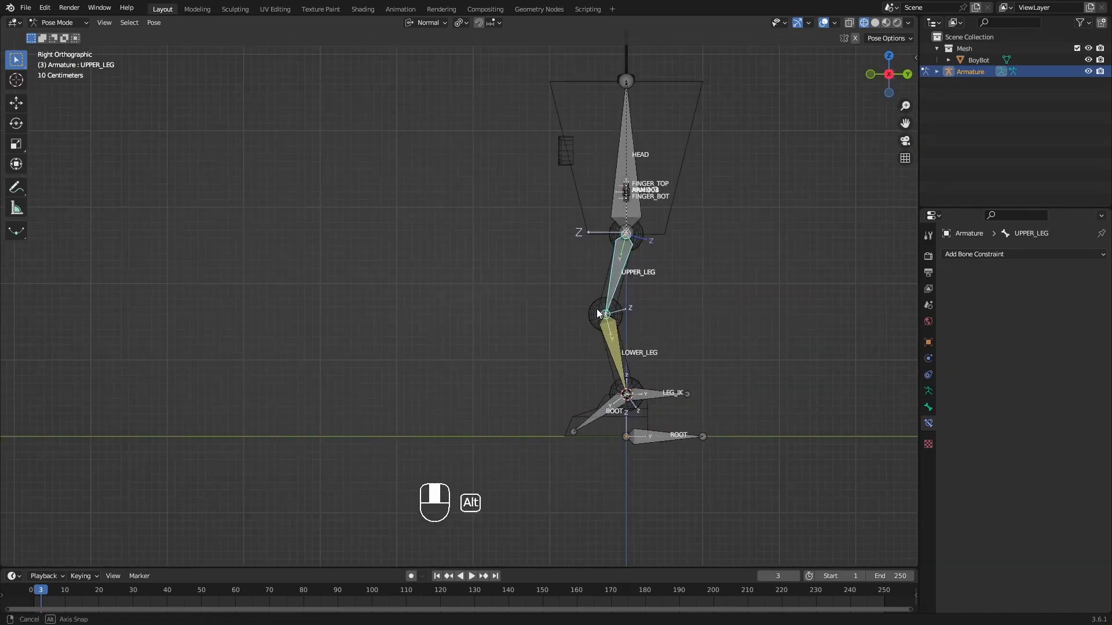
left_click(615, 348)
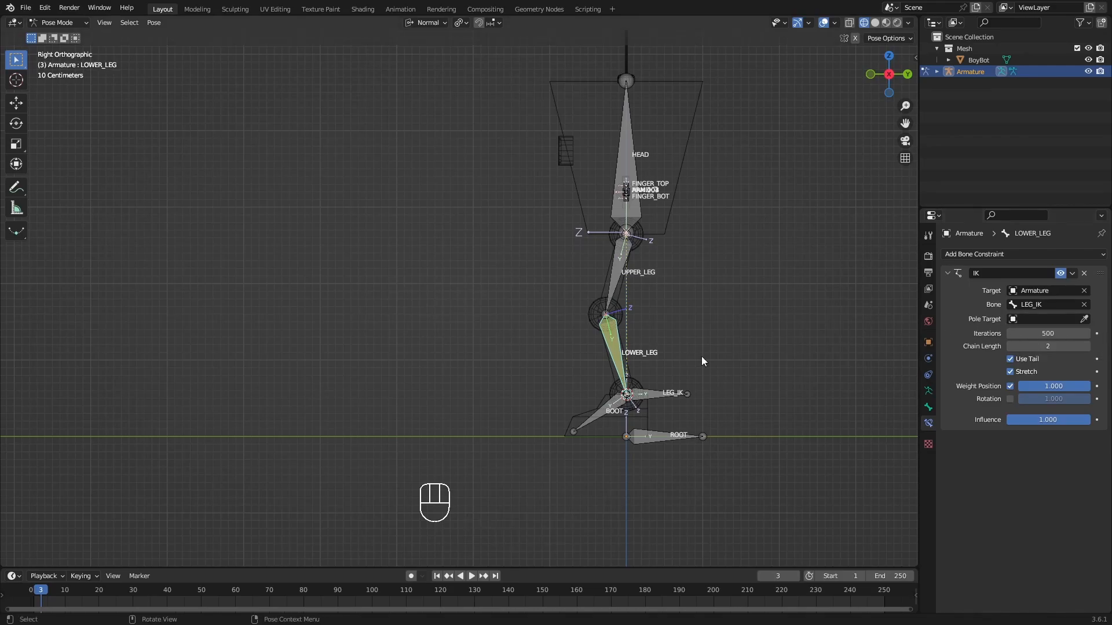
scroll(585, 339, "up", 3)
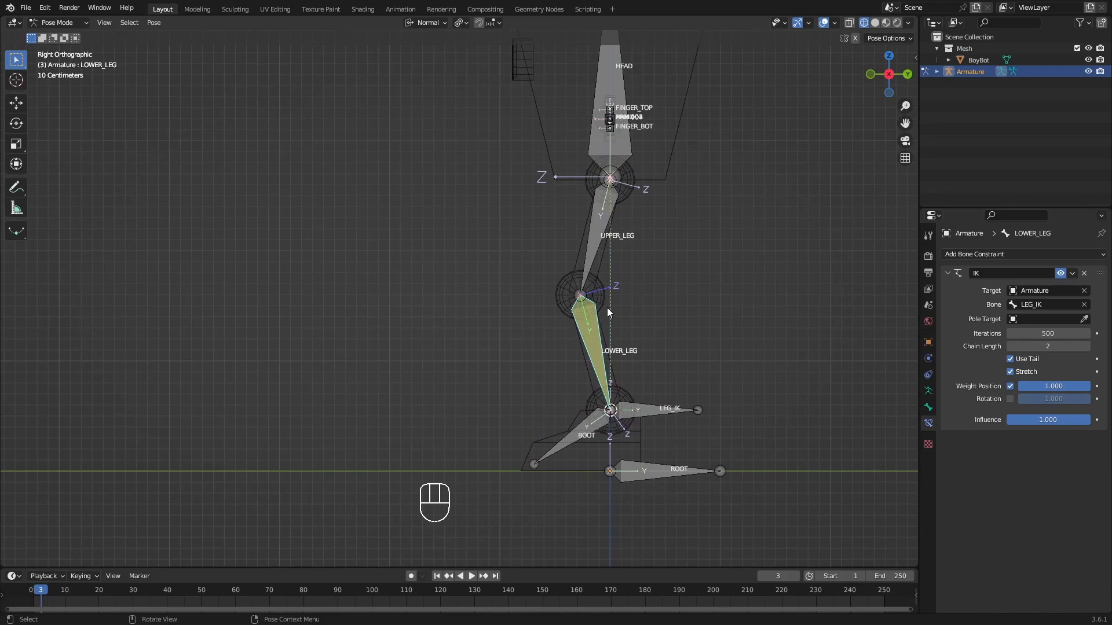
middle_click_drag(581, 305, 669, 329, "shift")
- In Edit Mode, duplicate the LEG_IK bone and place the copy at knee height, a short distance in front of the leg
key("Tab")
left_click(720, 439)
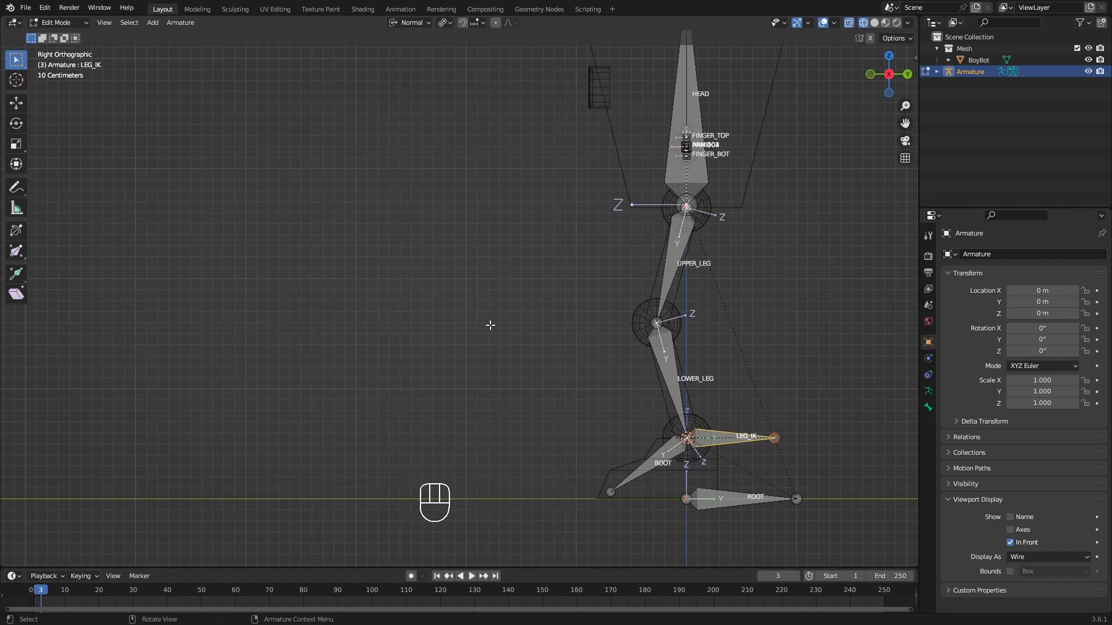
middle_click_drag(631, 343, 595, 348, "shift")
middle_click_drag(693, 441, 670, 449, "shift")
left_click(667, 455)
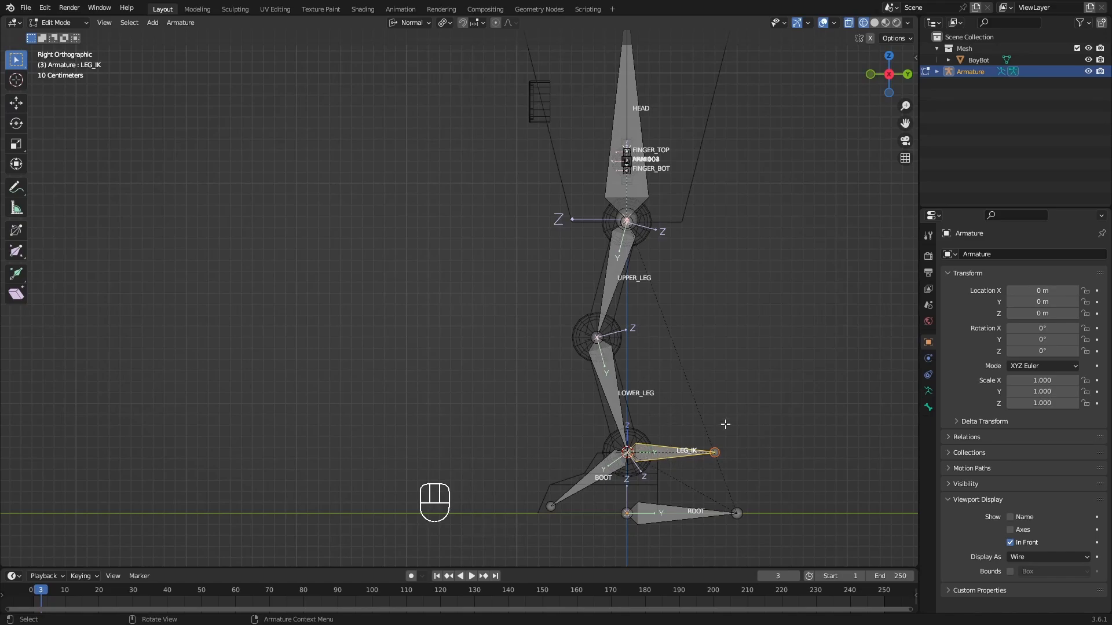
key("shift+d")
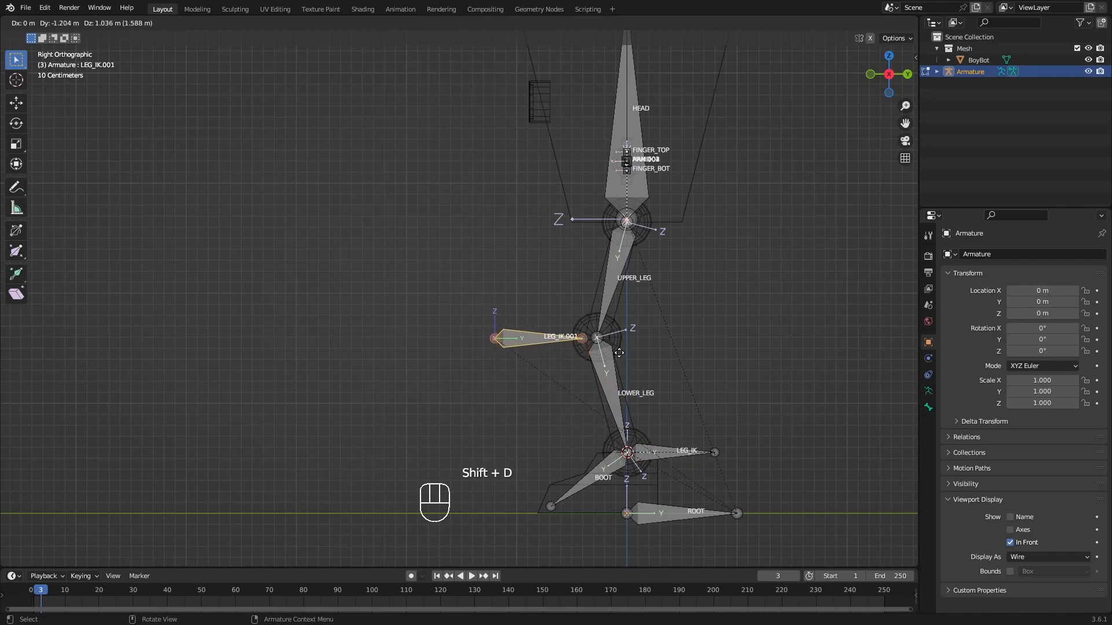
left_click(567, 354)
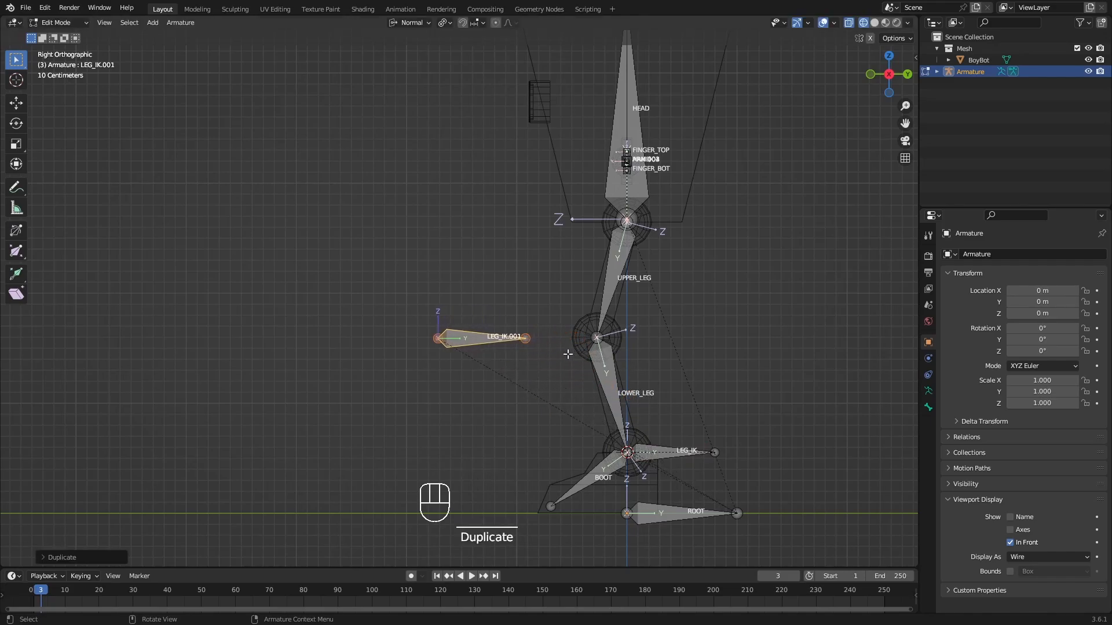
- Rename the duplicated bone in front of the knee to POLE_TARGET
middle_click_drag(459, 328, 582, 382, "shift")
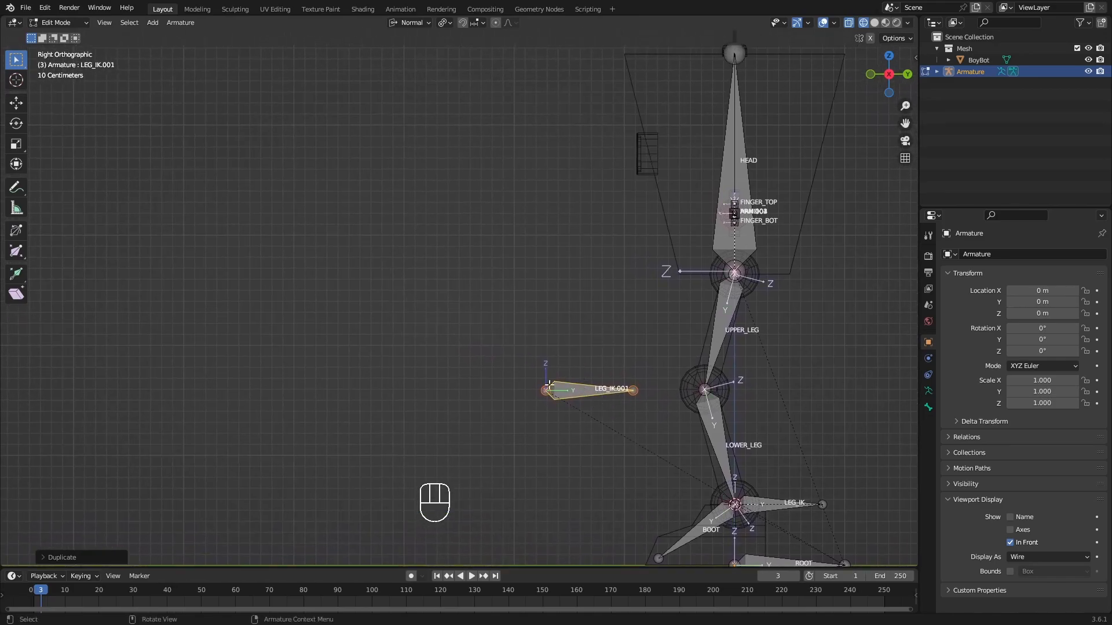
key("F2")
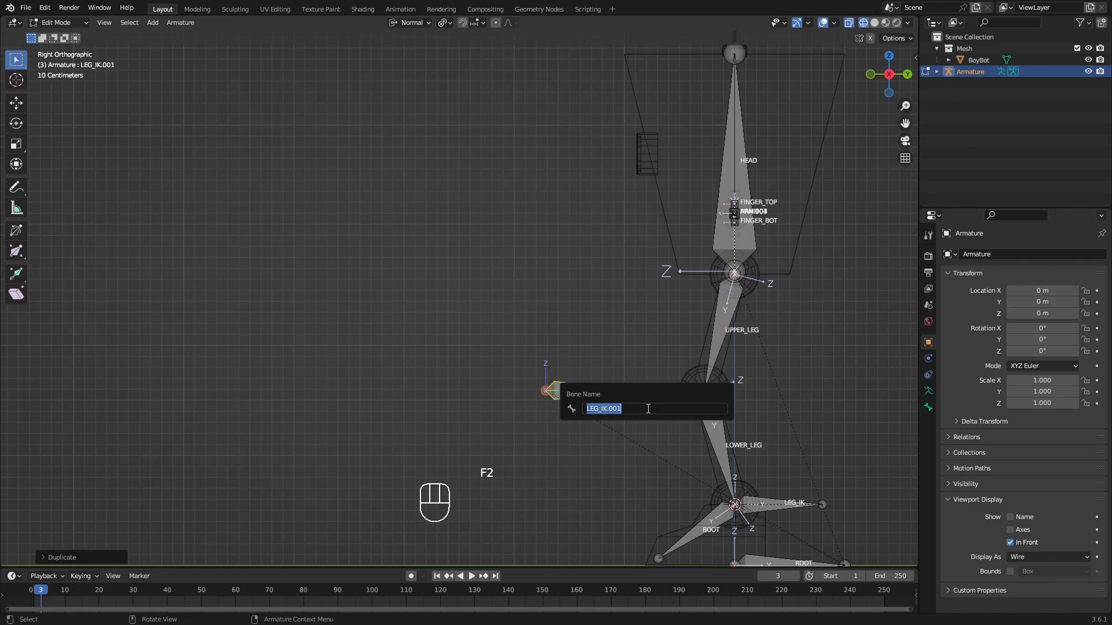
type("FO")
key("BackSpace")
type("OLE")
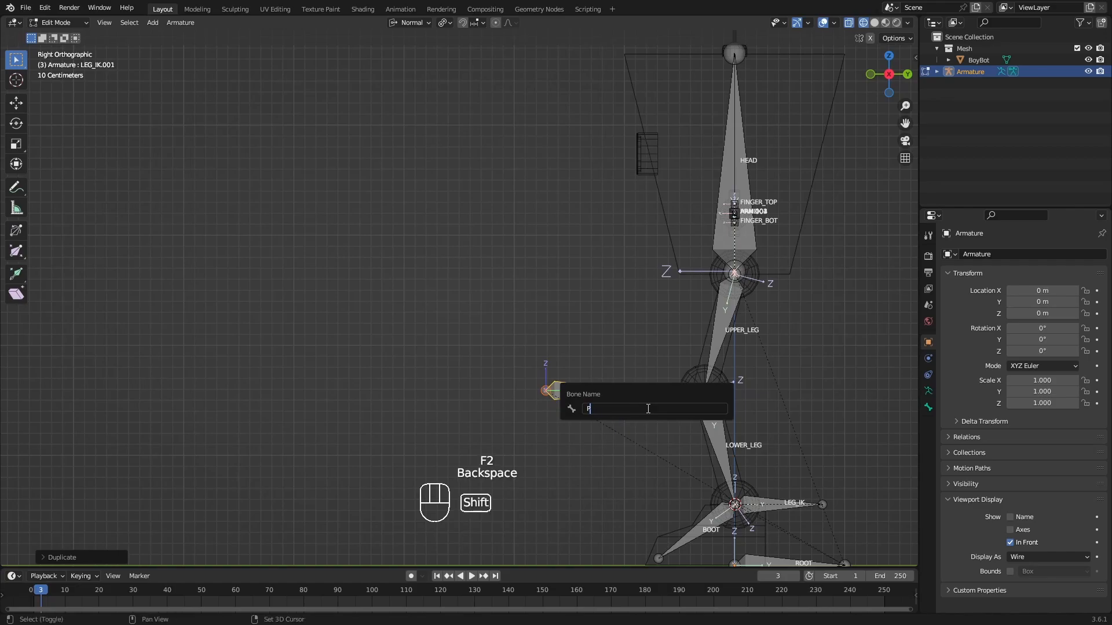
type("_TARGET")
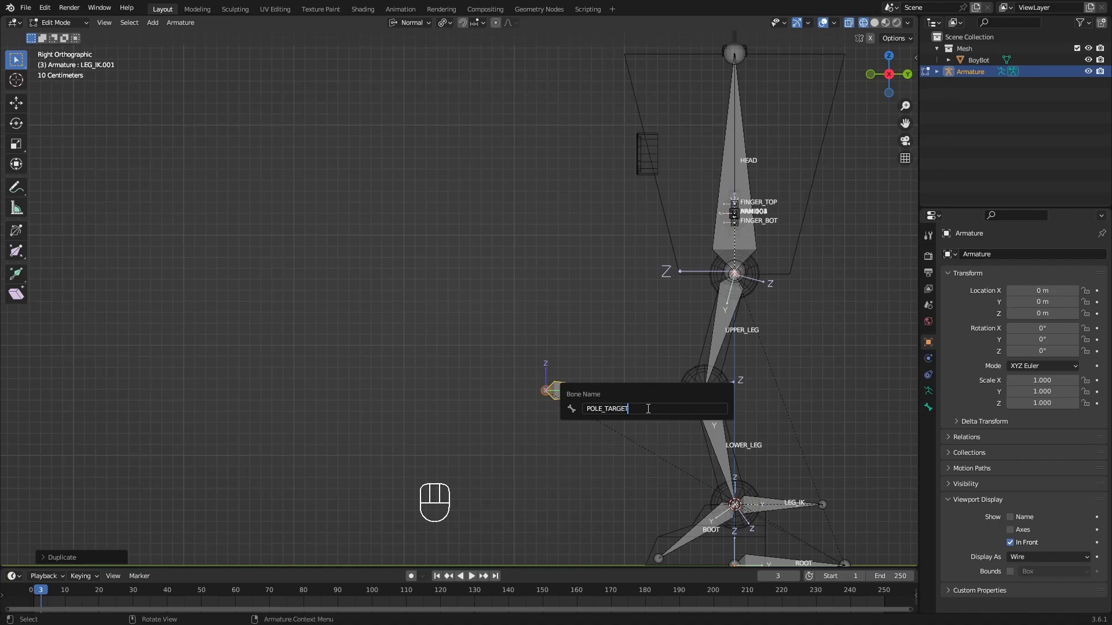
key("Return")
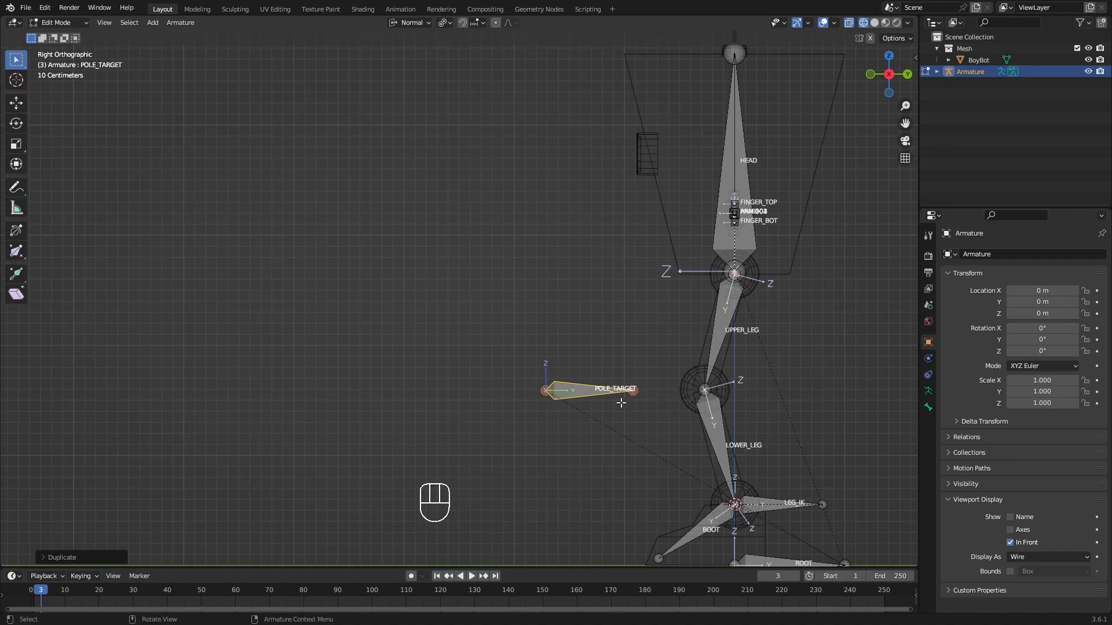
- Parent the POLE_TARGET bone to the LEG_IK bone, keeping its offset
scroll(620, 404, "down", 3)
mouse_move(579, 393)
middle_mouse_down("shift")
mouse_move(571, 348)
mouse_move(565, 384)
mouse_move(592, 381)
middle_mouse_up("shift")
key("Tab")
left_click(686, 427)
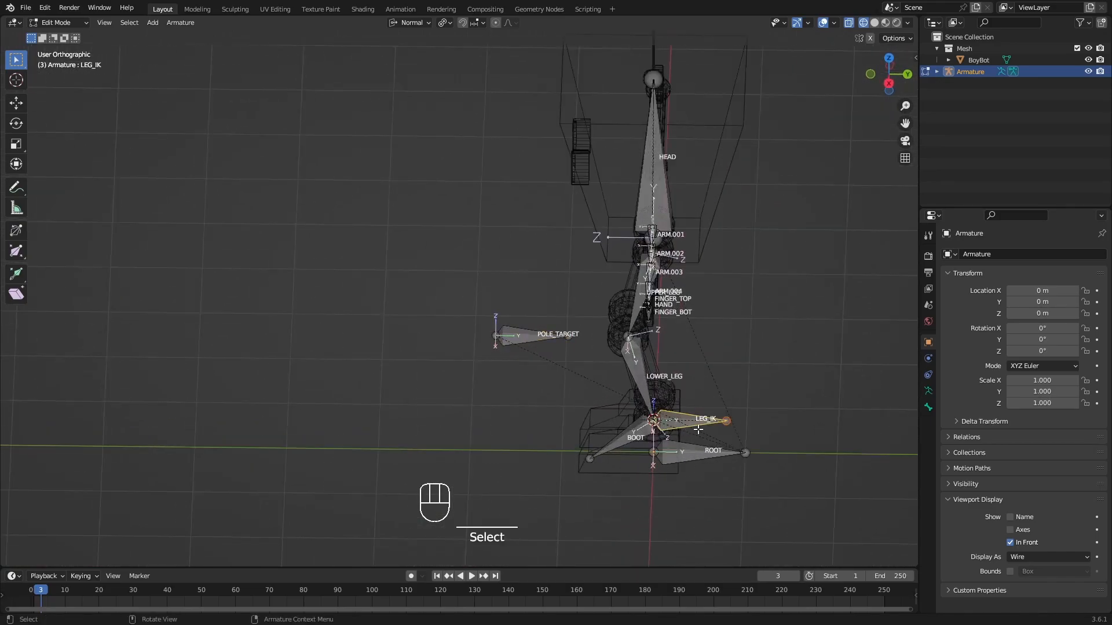
left_click(523, 338)
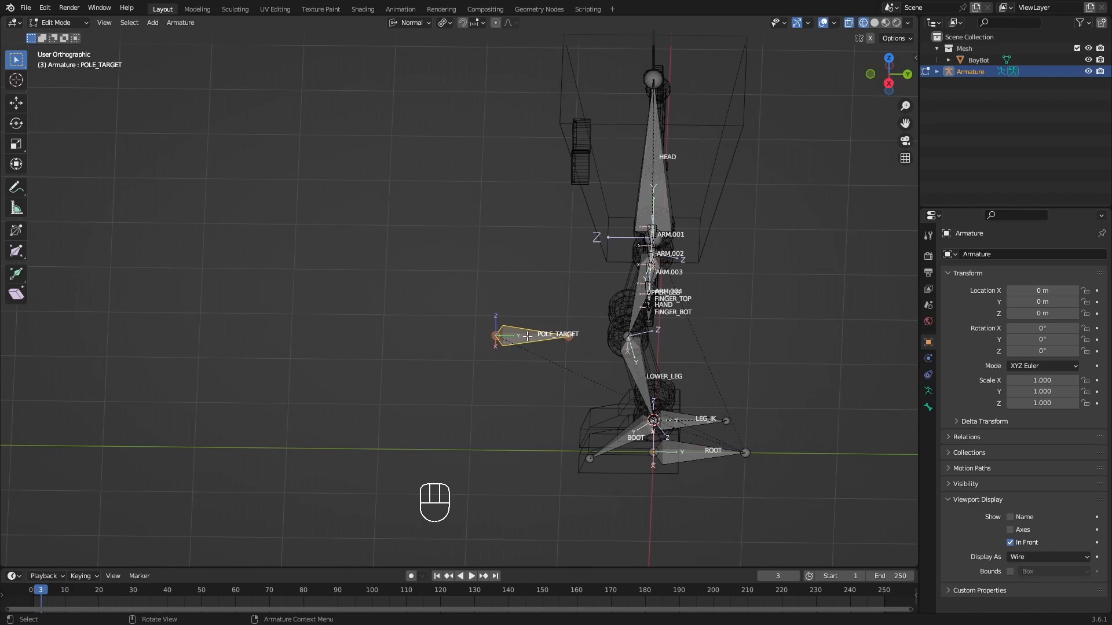
left_click(693, 423, "shift")
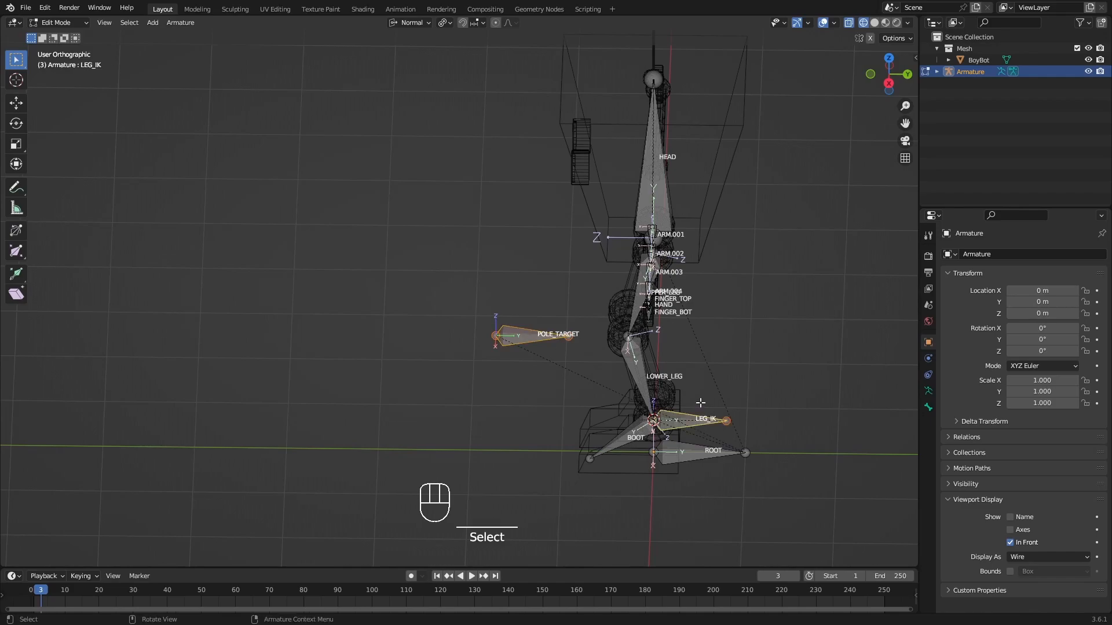
key("ctrl")
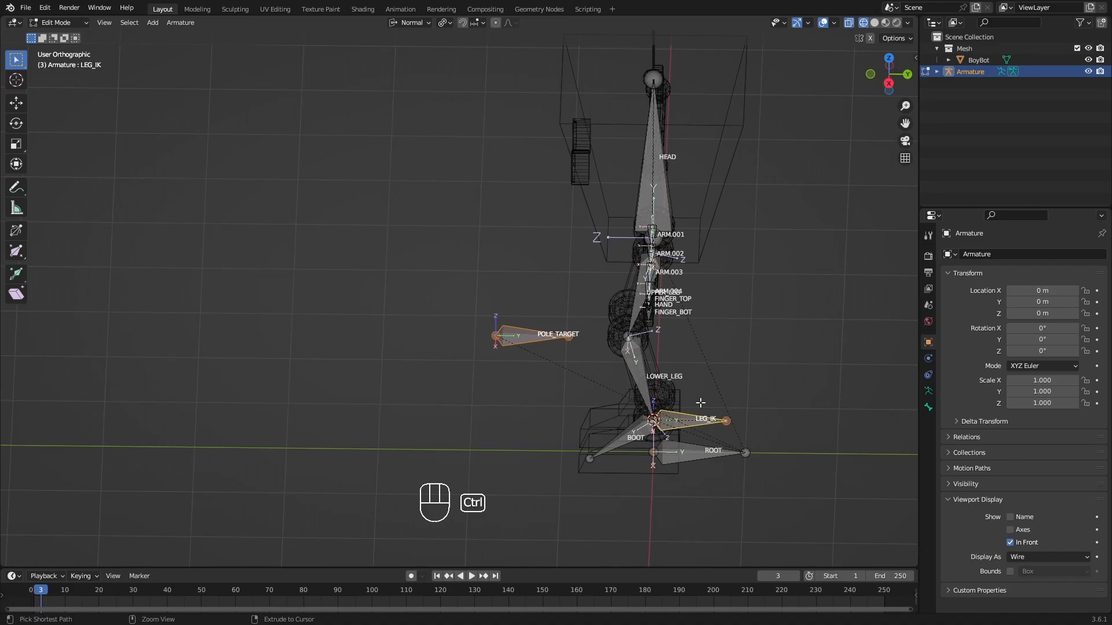
key("ctrl+p")
left_click(700, 402)
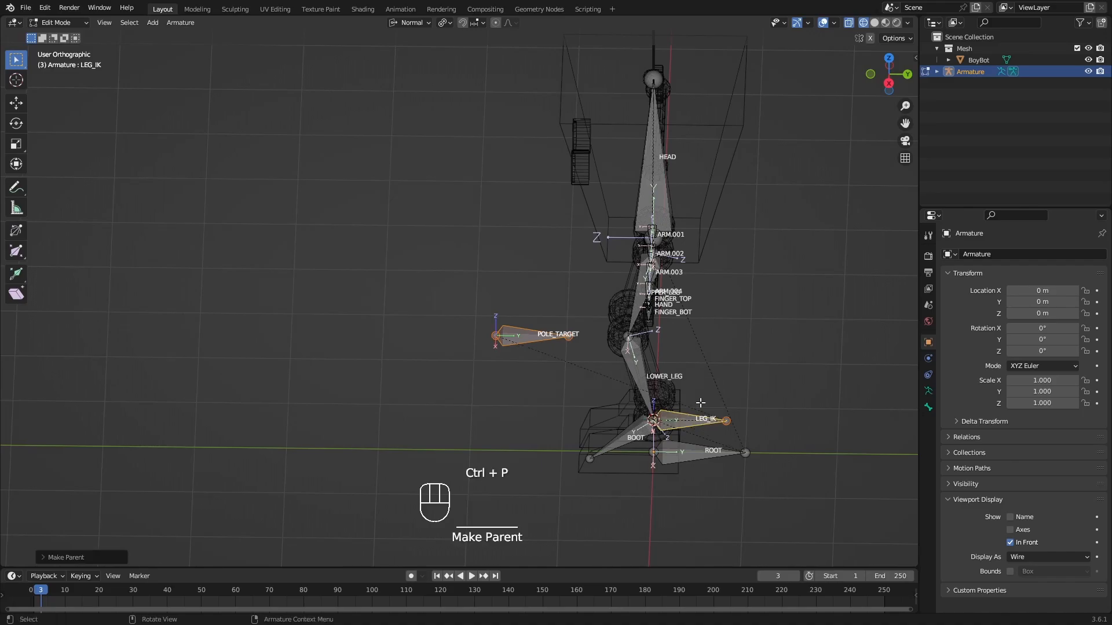
- In Pose Mode, trial-move the LEG_IK bone to test that POLE_TARGET follows it, and cancel the move
key("Tab")
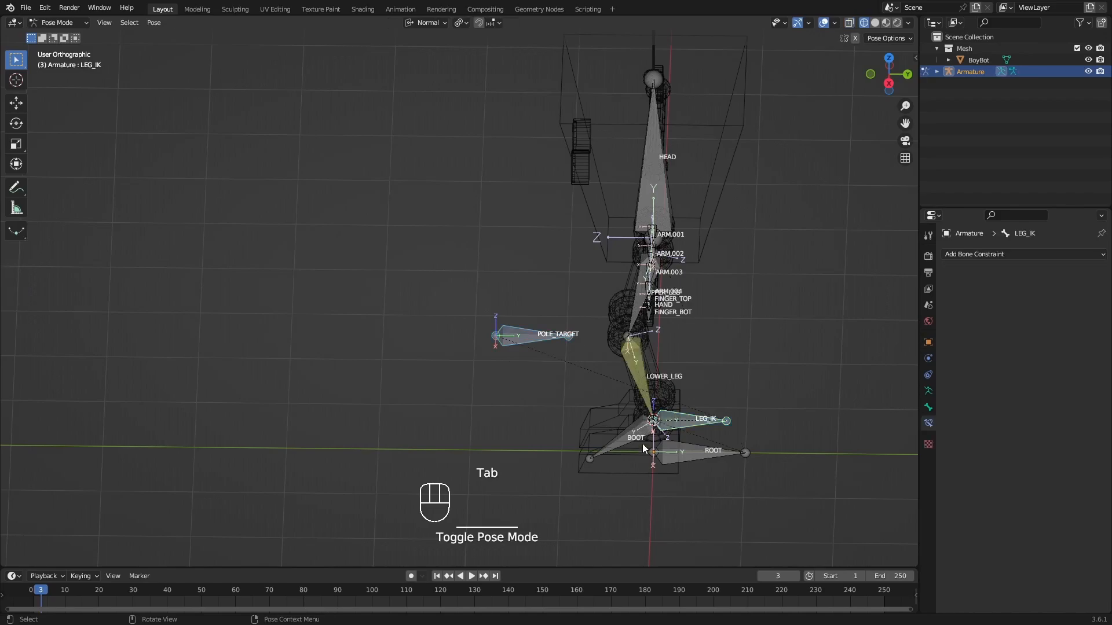
middle_click_drag(697, 444, 694, 398)
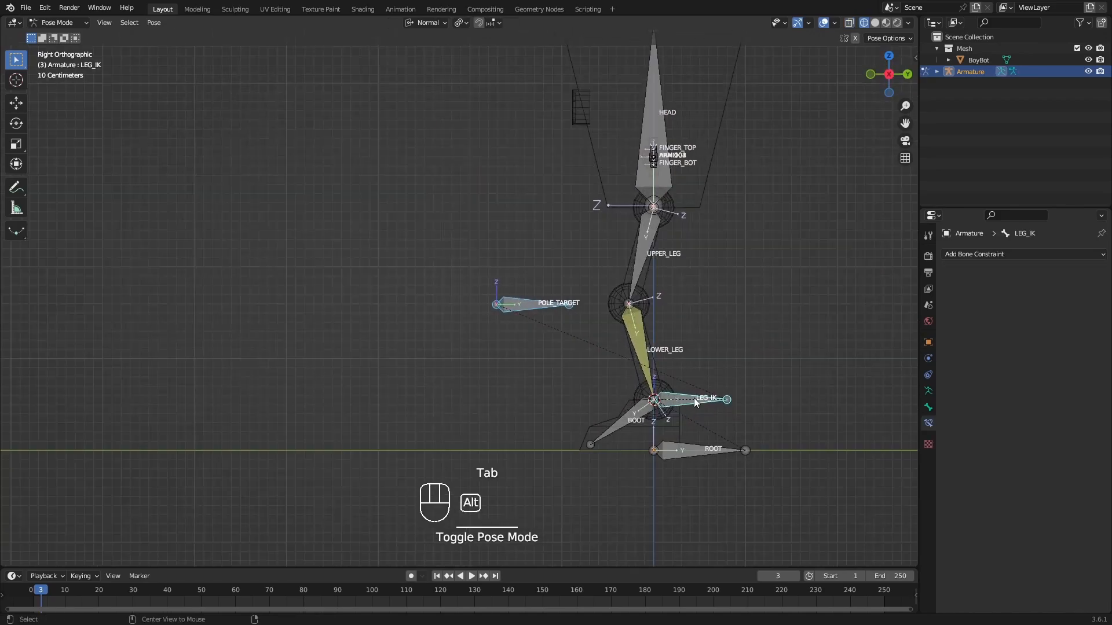
left_click(690, 402)
key("g")
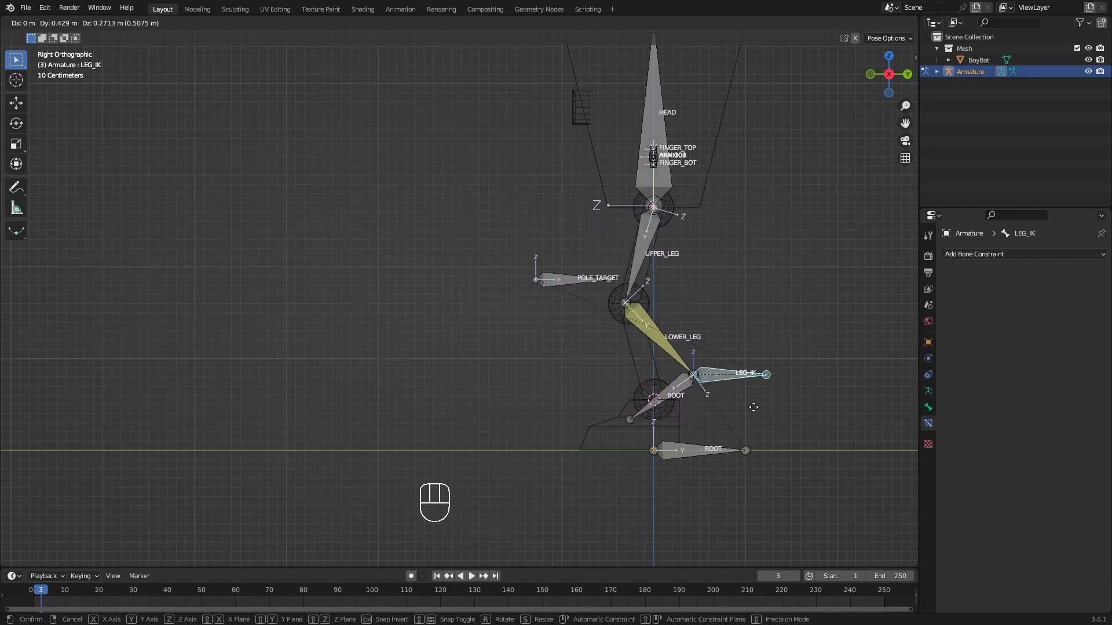
key("Escape")
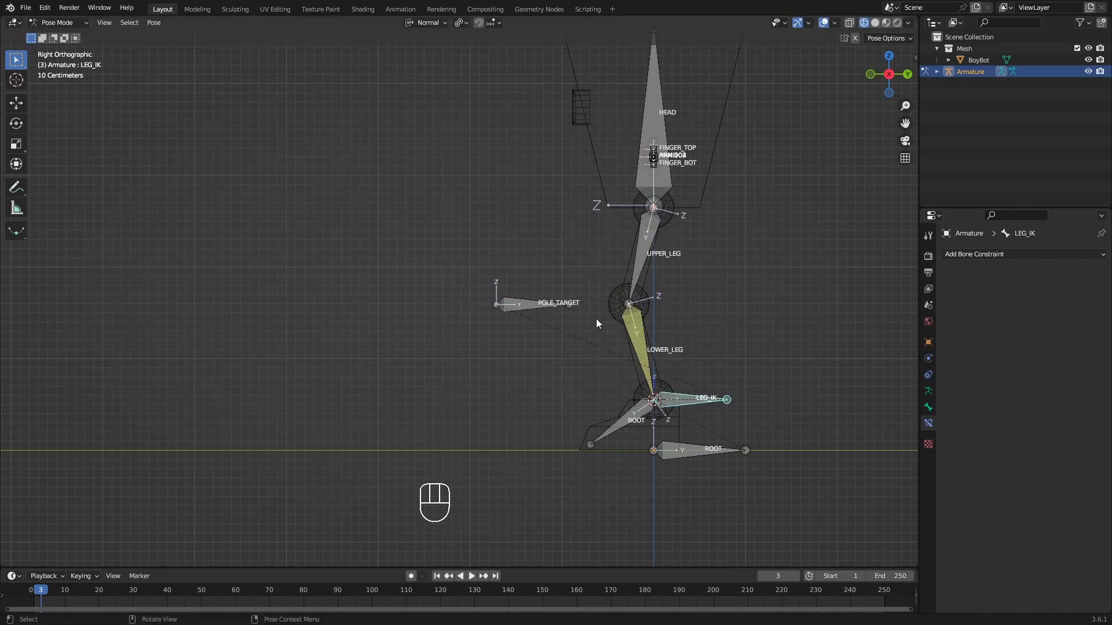
- Set the pole target of the LOWER_LEG bone's IK constraint to the Armature's POLE_TARGET bone
left_click(642, 343)
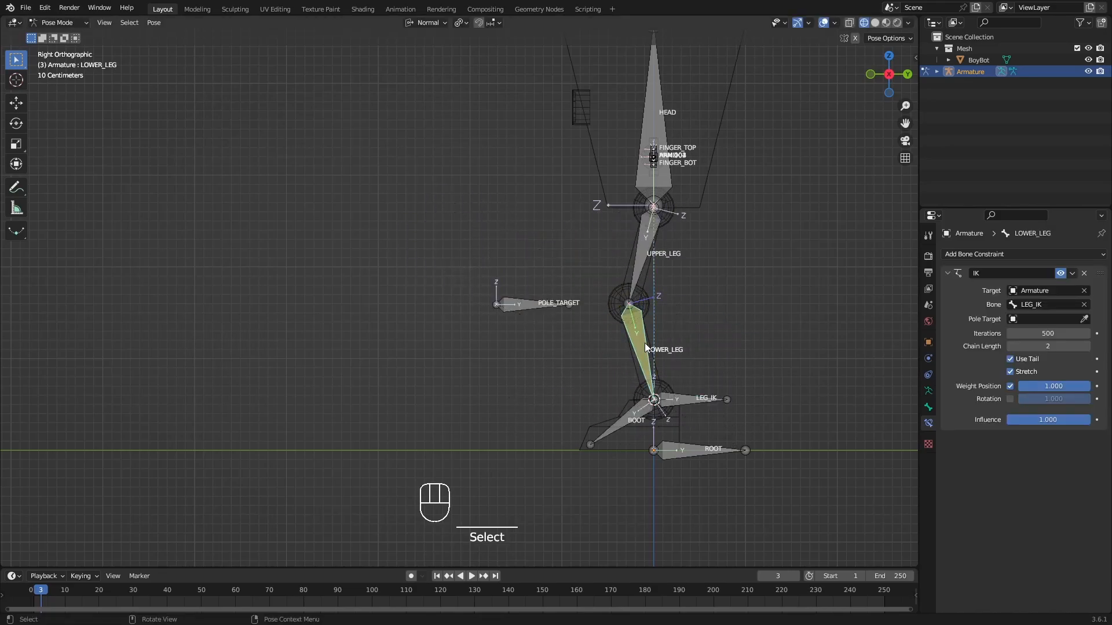
left_click(1037, 318)
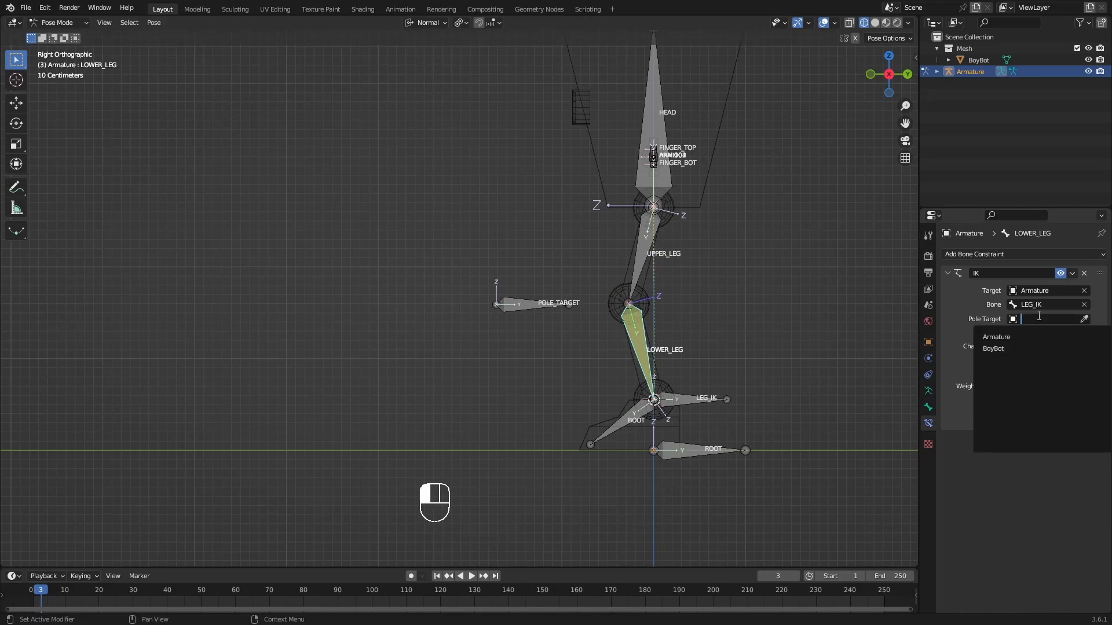
left_click(1016, 338)
left_click(1037, 334)
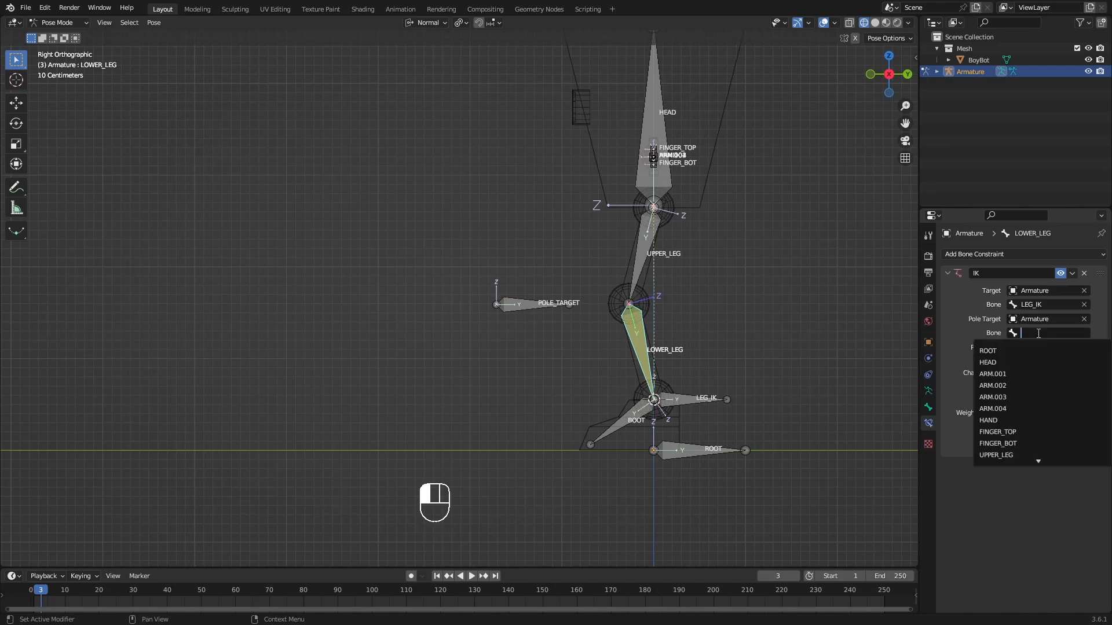
type("Po")
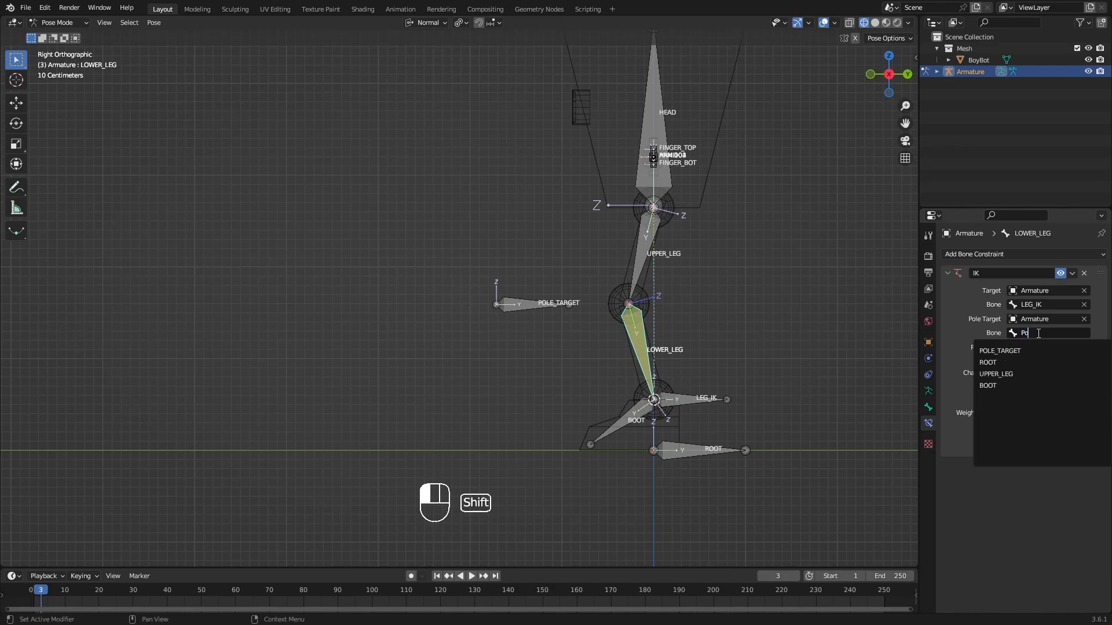
left_click(1000, 351)
- Set the pole angle of LOWER_LEG's IK constraint to -90°, so the knee points towards the pole target
middle_click_drag(721, 343, 711, 379)
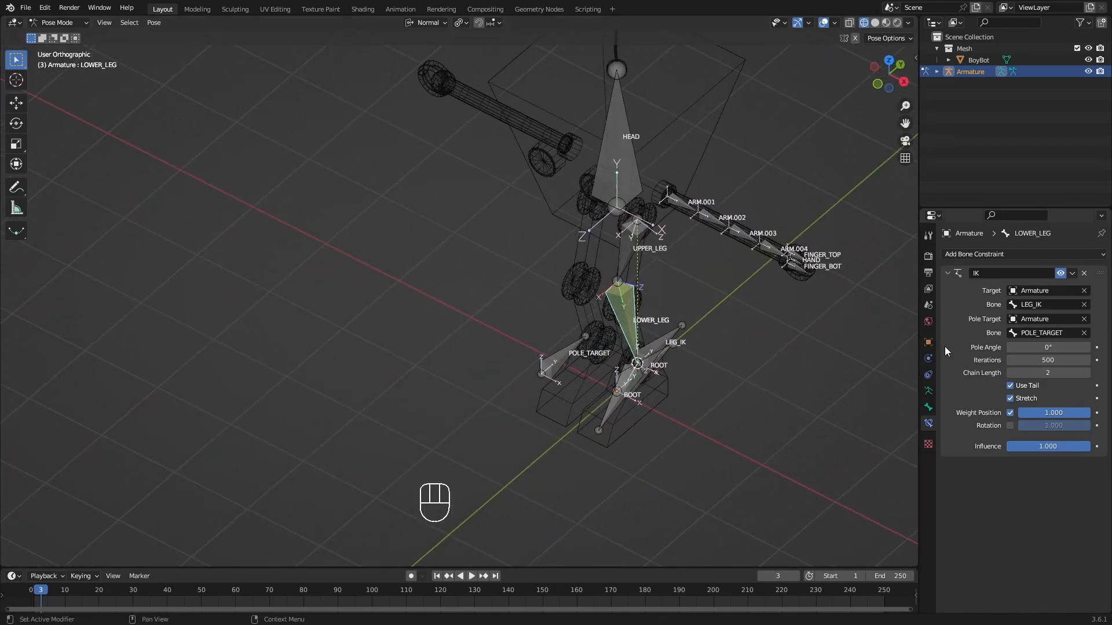
left_click_drag(1042, 347, 987, 347)
left_click(1057, 347)
type("=")
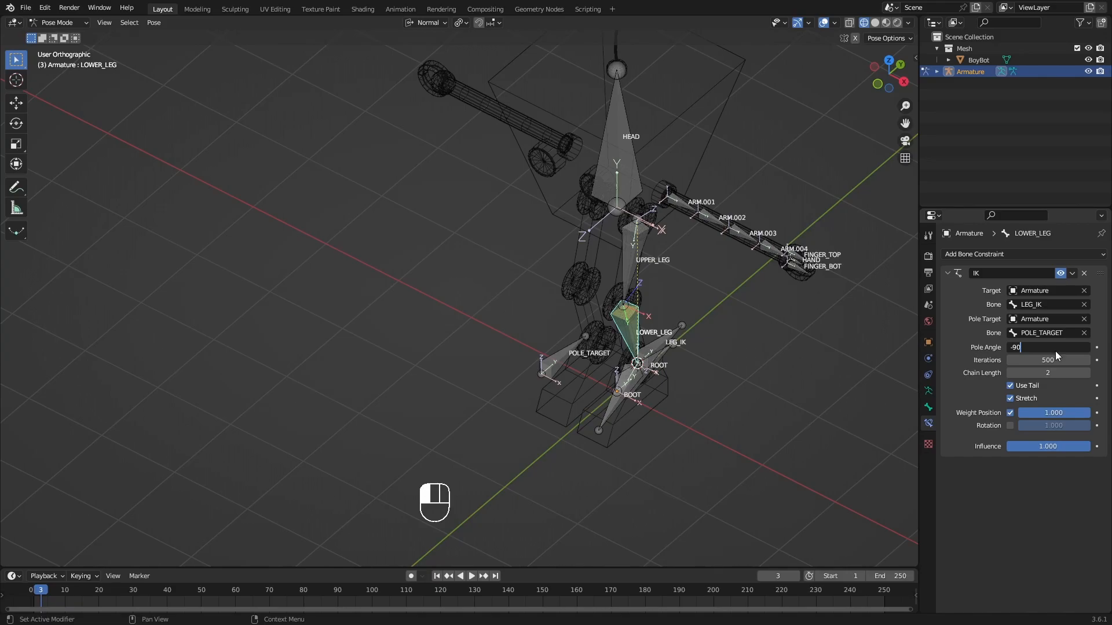
type("90")
key("Return")
- Trial-move the POLE_TARGET bone around in front of the leg to test the knee's direction, and cancel the move
middle_click_drag(610, 364, 670, 365, "alt")
scroll(637, 227, "up", 5)
scroll(633, 337, "down", 4)
left_click(582, 366)
key("g")
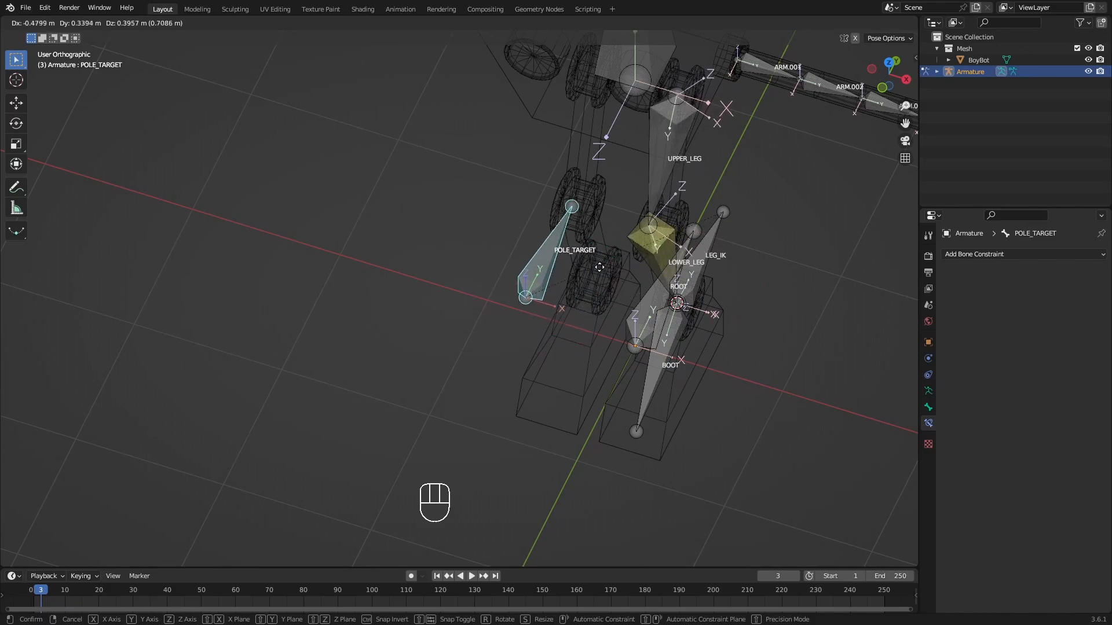
left_click(671, 317)
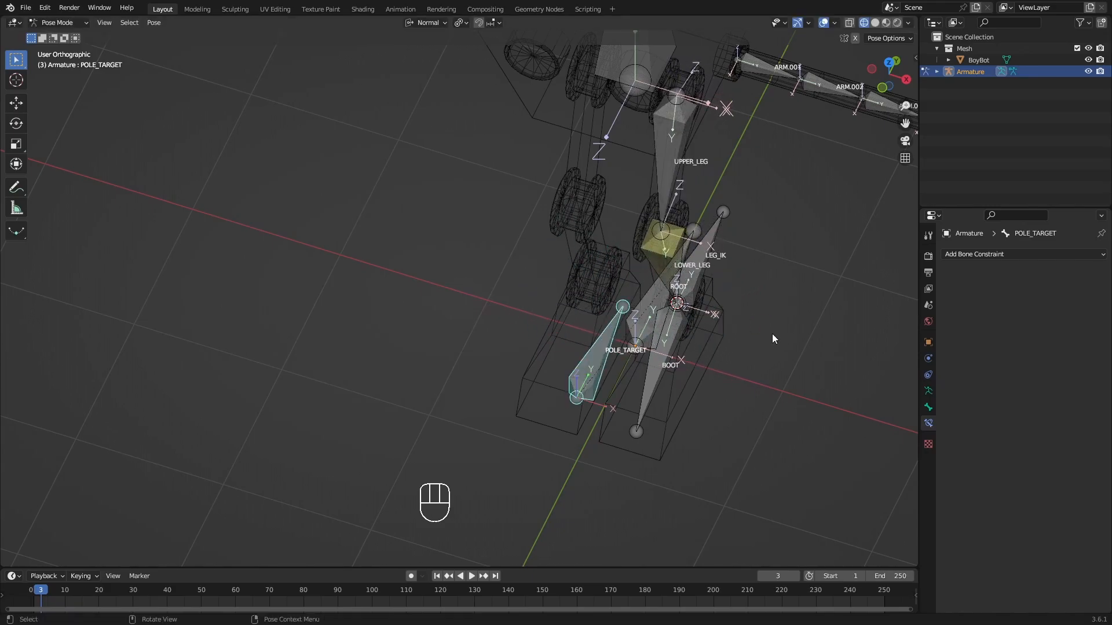
- In the side view, trial-move the POLE_TARGET bone farther from the knee and cancel the move
middle_click_drag(710, 258, 618, 287)
scroll(660, 186, "down", 2)
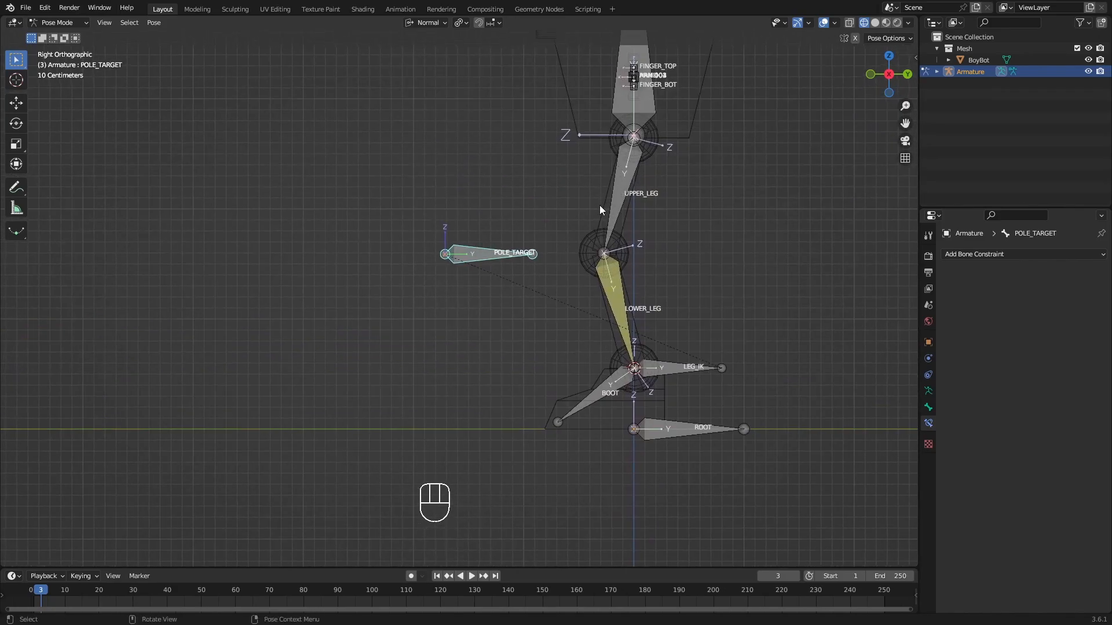
scroll(641, 201, "down", 2)
middle_click_drag(641, 200, 648, 281, "shift")
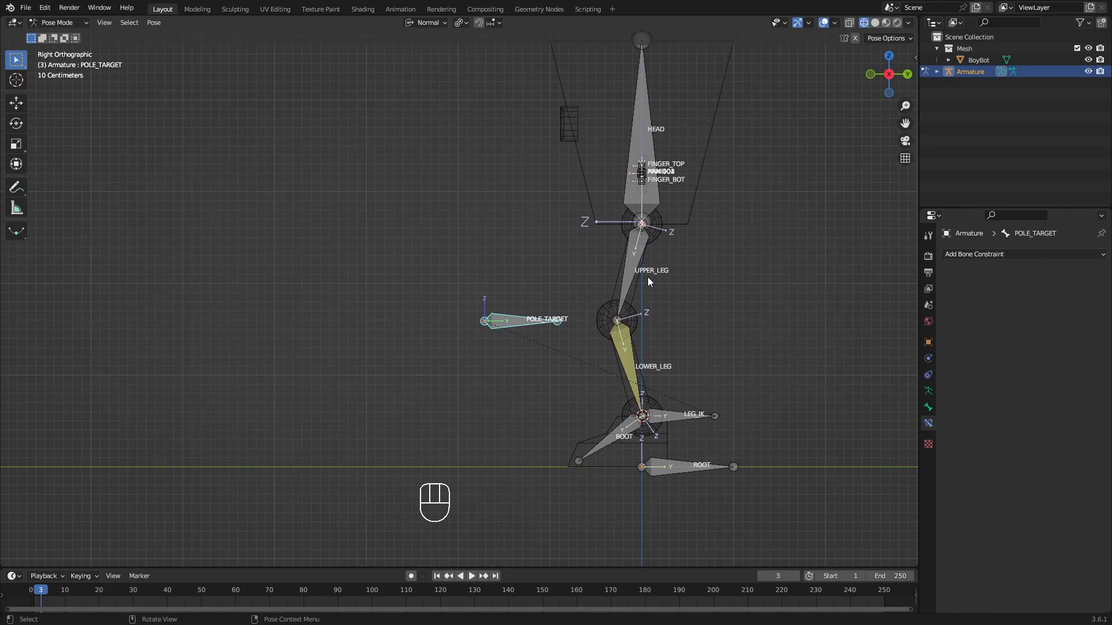
scroll(648, 294, "down", 1)
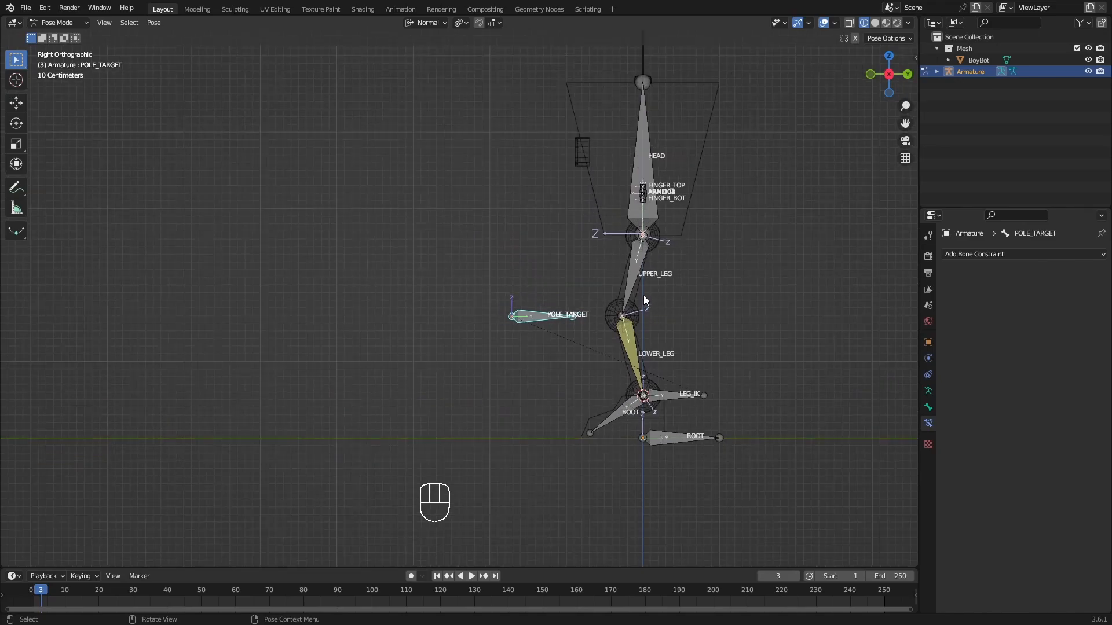
scroll(641, 297, "up", 2)
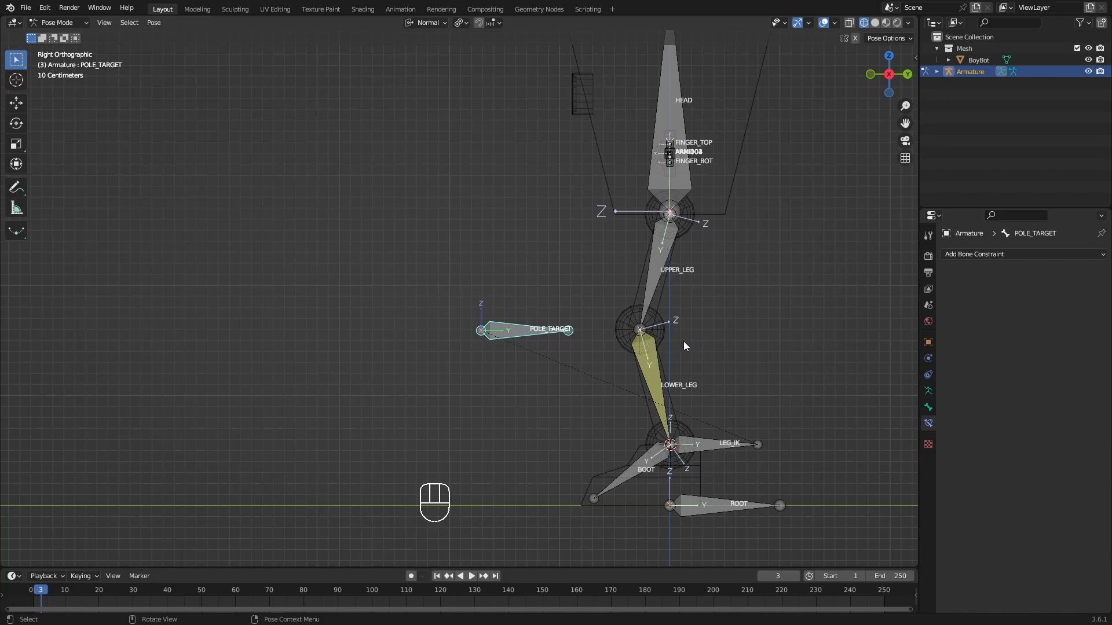
middle_click_drag(625, 332, 632, 307, "shift")
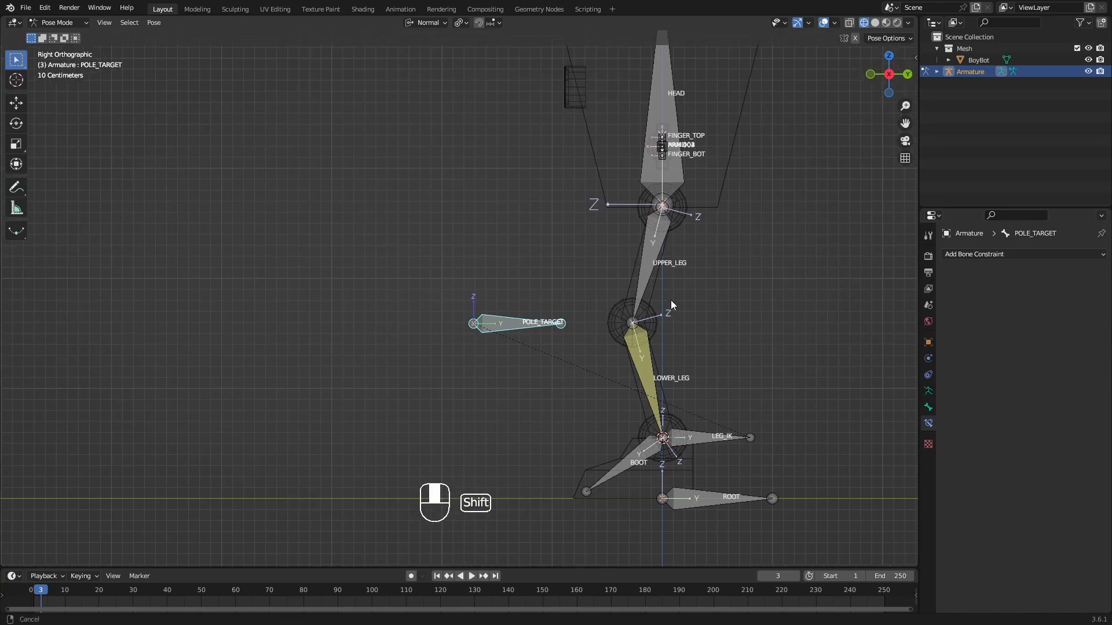
left_click(526, 312)
key("g")
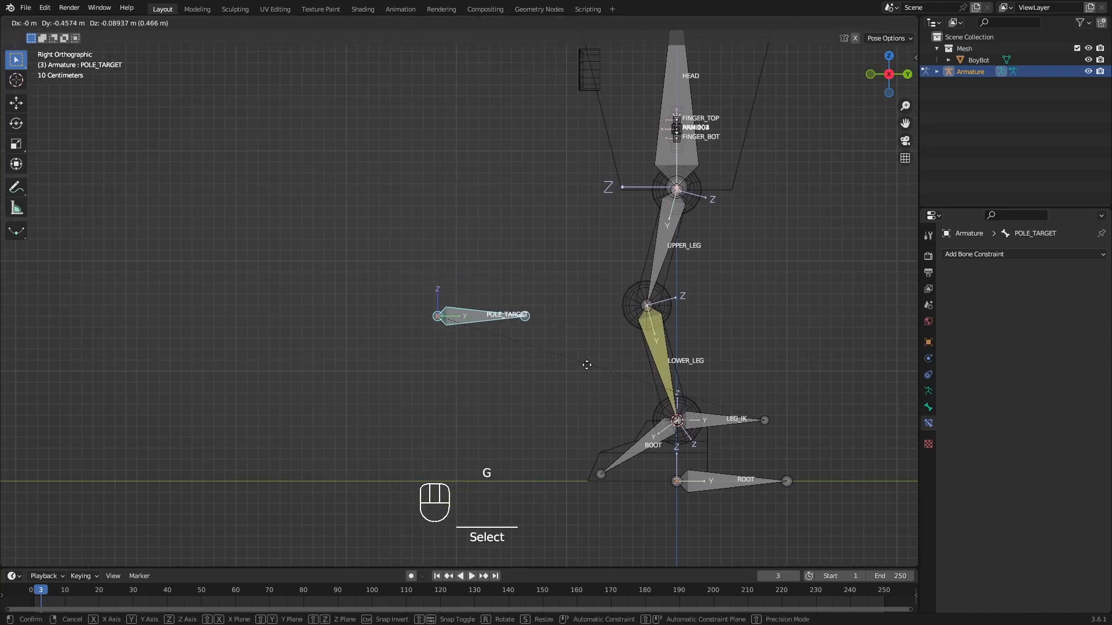
right_click(574, 313)
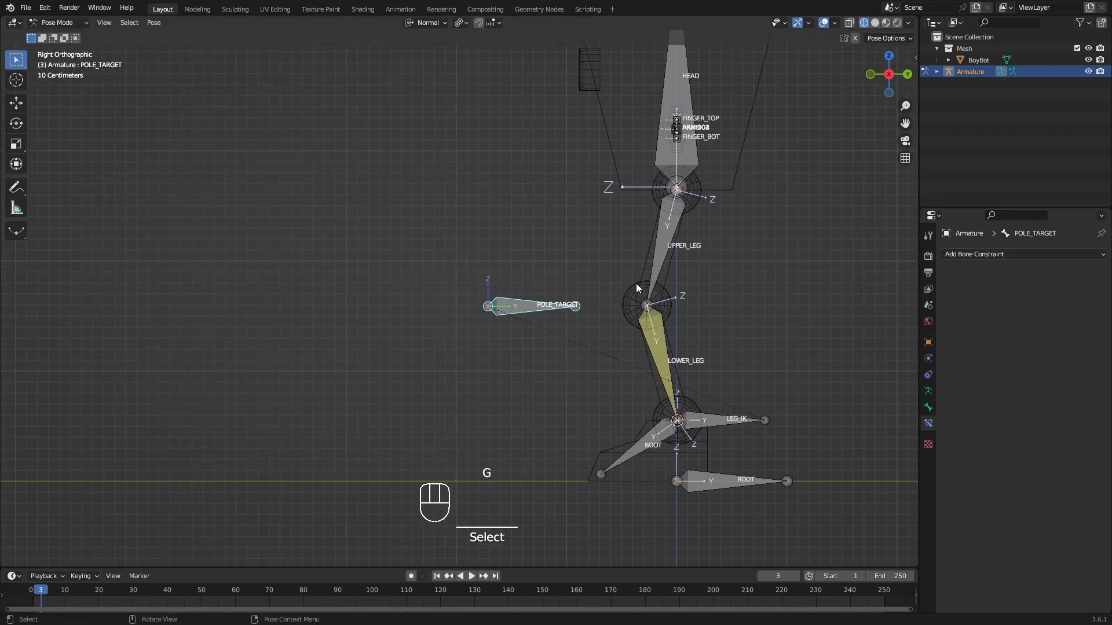
- In the front view, select all arm, hand, finger and leg bones including LEG_IK and POLE_TARGET, leaving out HEAD and ROOT
mouse_move(625, 329)
middle_mouse_down("shift")
mouse_move(578, 359)
mouse_move(543, 352)
mouse_move(670, 353)
mouse_move(634, 361)
mouse_move(658, 340)
mouse_move(641, 366)
mouse_move(614, 324)
middle_mouse_up("shift")
scroll(597, 348, "down", 1)
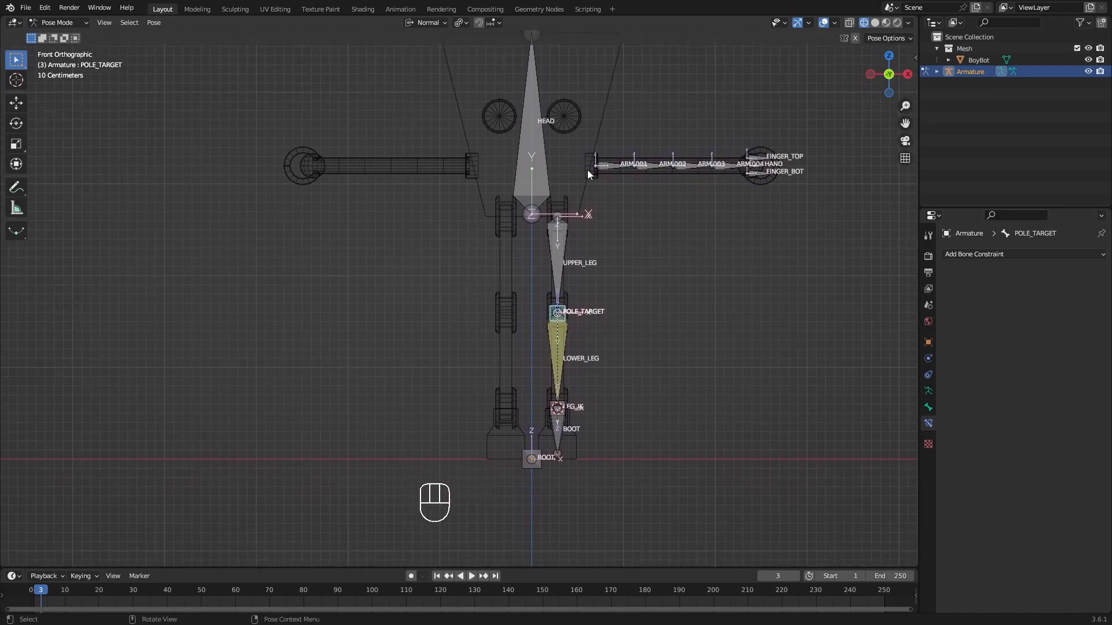
left_click_drag(555, 120, 846, 457)
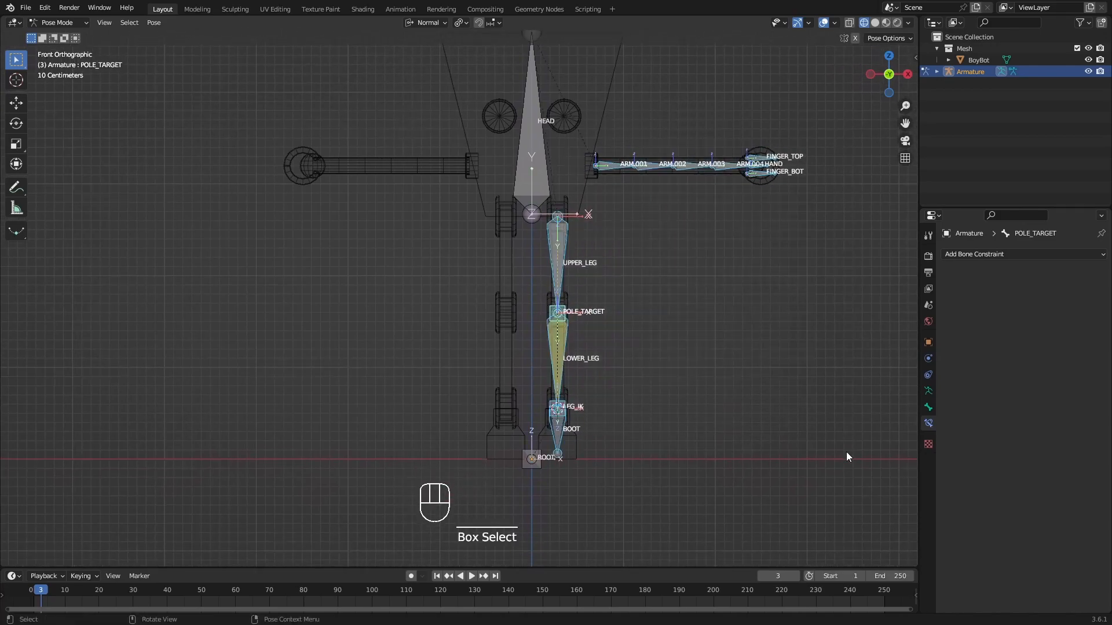
middle_click_drag(703, 254, 694, 369, "shift")
middle_click_drag(725, 316, 511, 330)
middle_click_drag(730, 343, 409, 364, "shift")
middle_click_drag(534, 331, 702, 344)
middle_click_drag(407, 316, 606, 196, "shift")
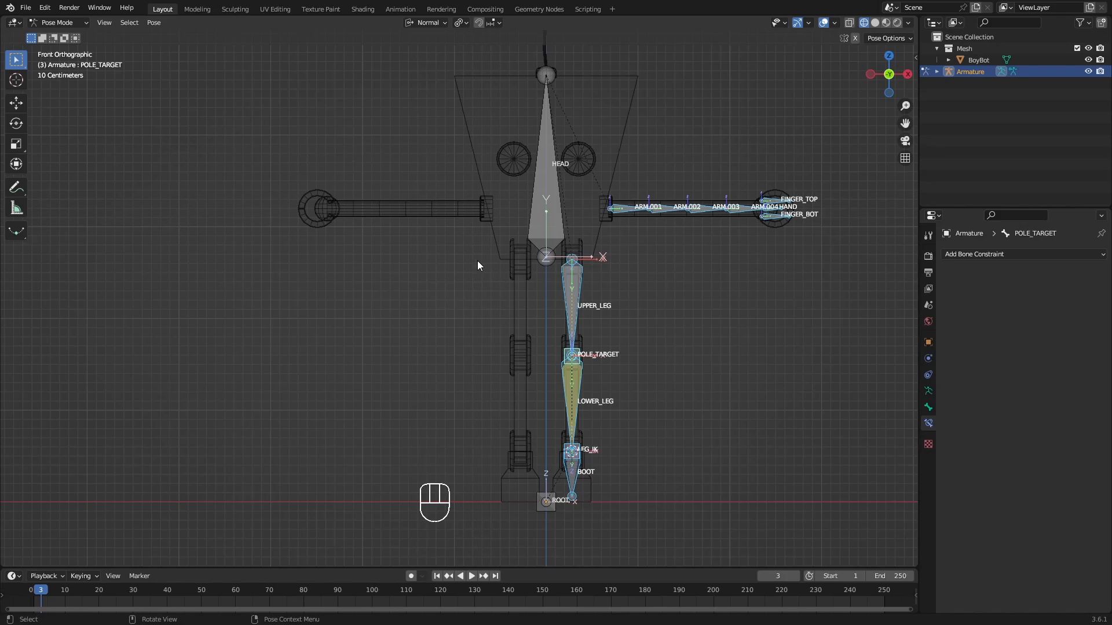
middle_click_drag(648, 307, 585, 347, "shift")
- In Edit Mode, give the selected arm and leg bones side suffixes with Auto-Name Left/Right
key("Tab")
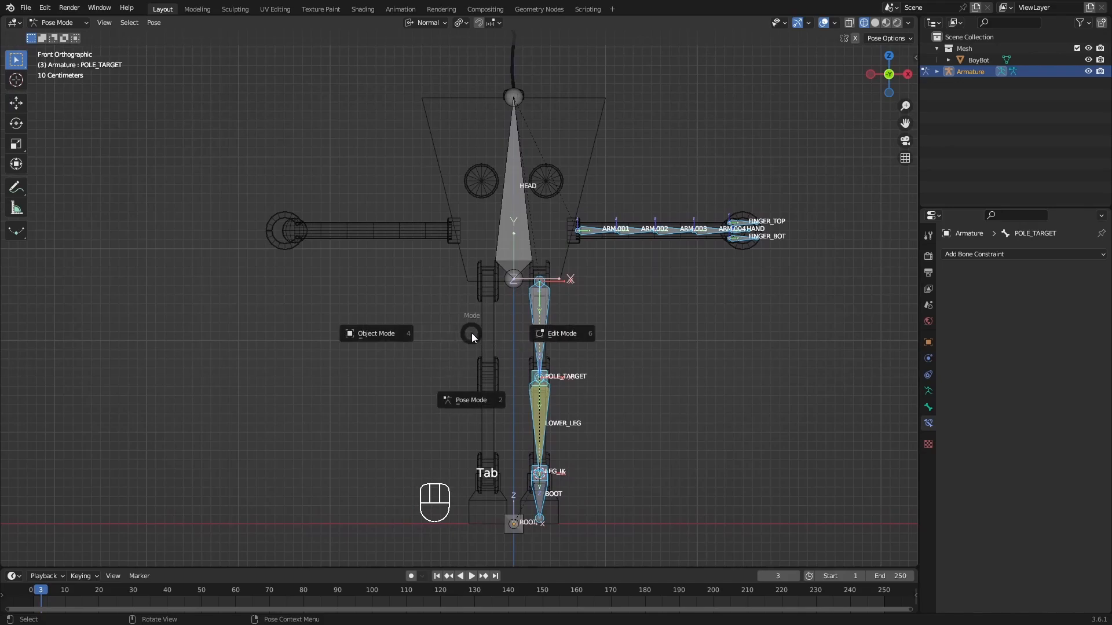
left_click(562, 334)
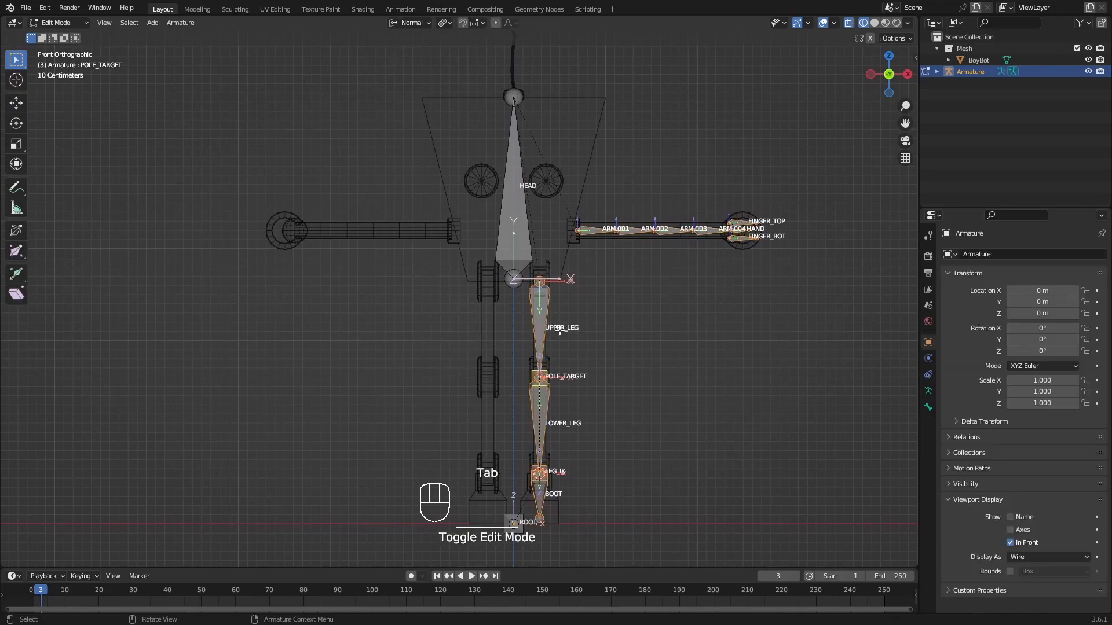
middle_click_drag(586, 324, 561, 304, "shift")
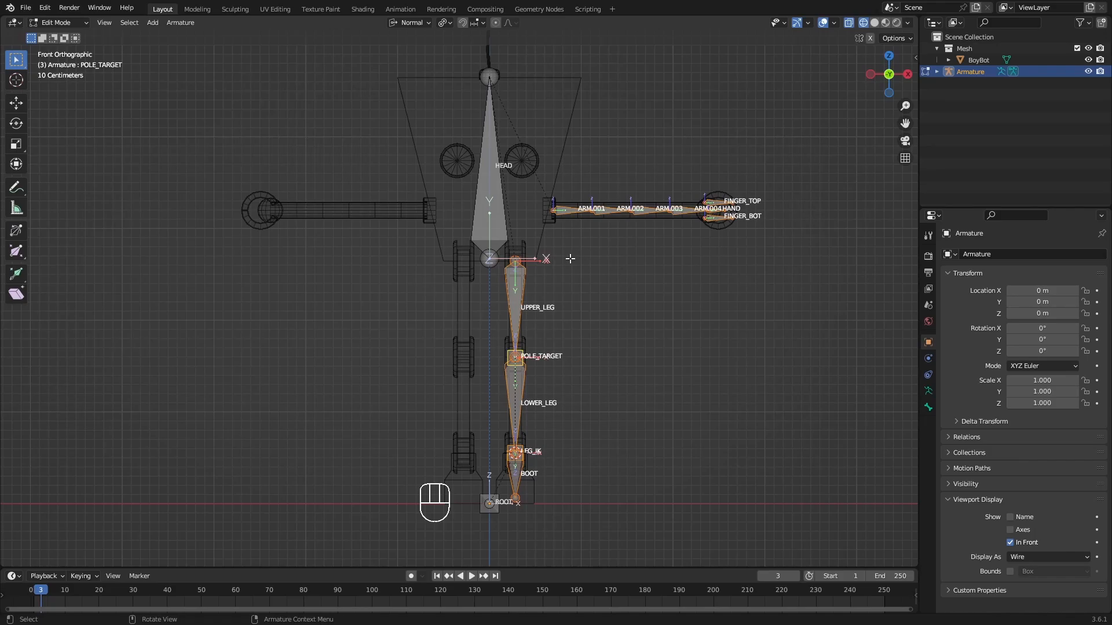
right_click(517, 288)
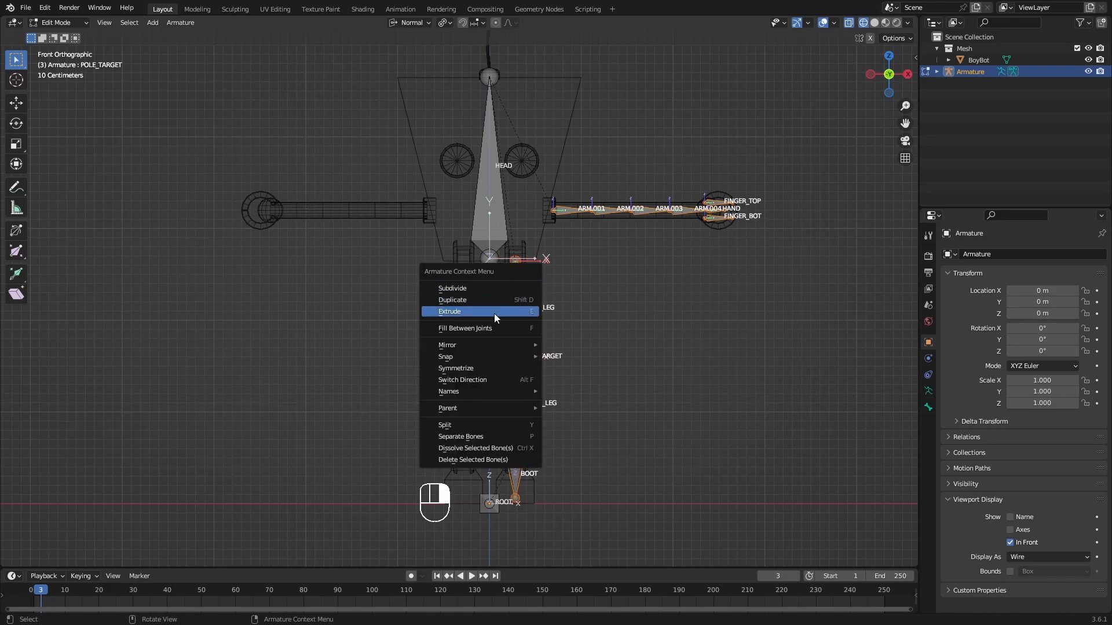
mouse_move(468, 391)
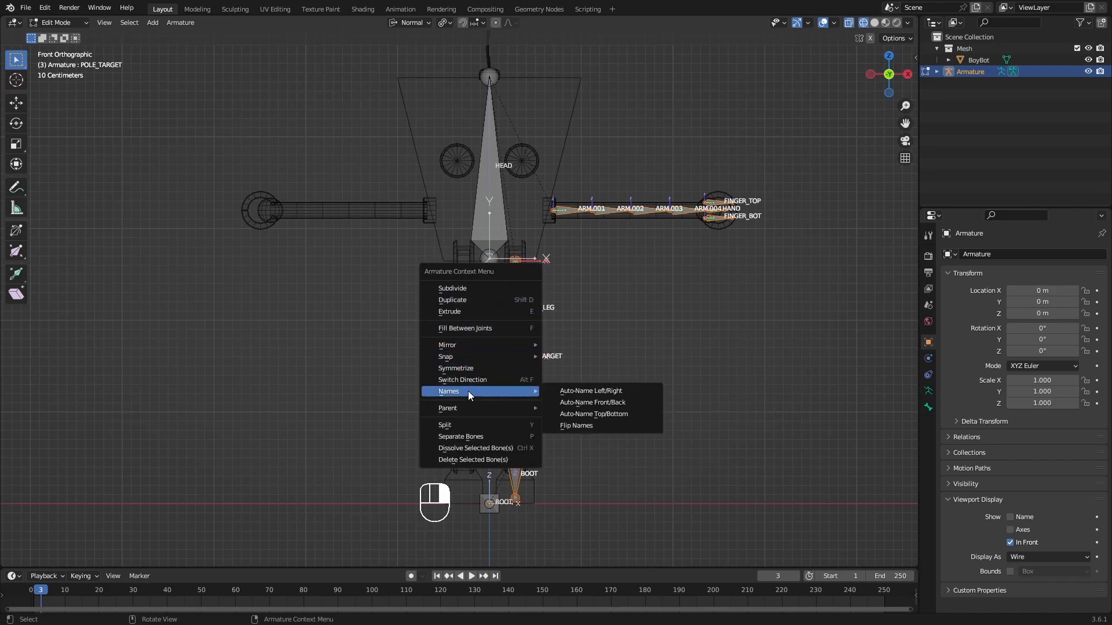
left_click(598, 392)
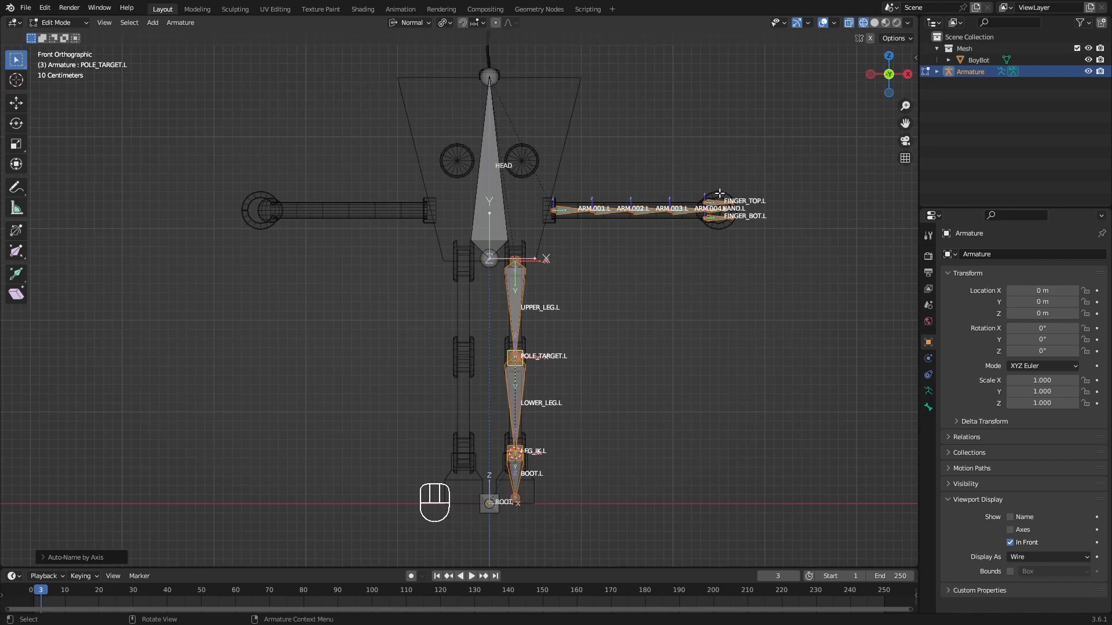
- Symmetrize the selected arm and leg bones to the robot's opposite side
scroll(566, 310, "up", 2)
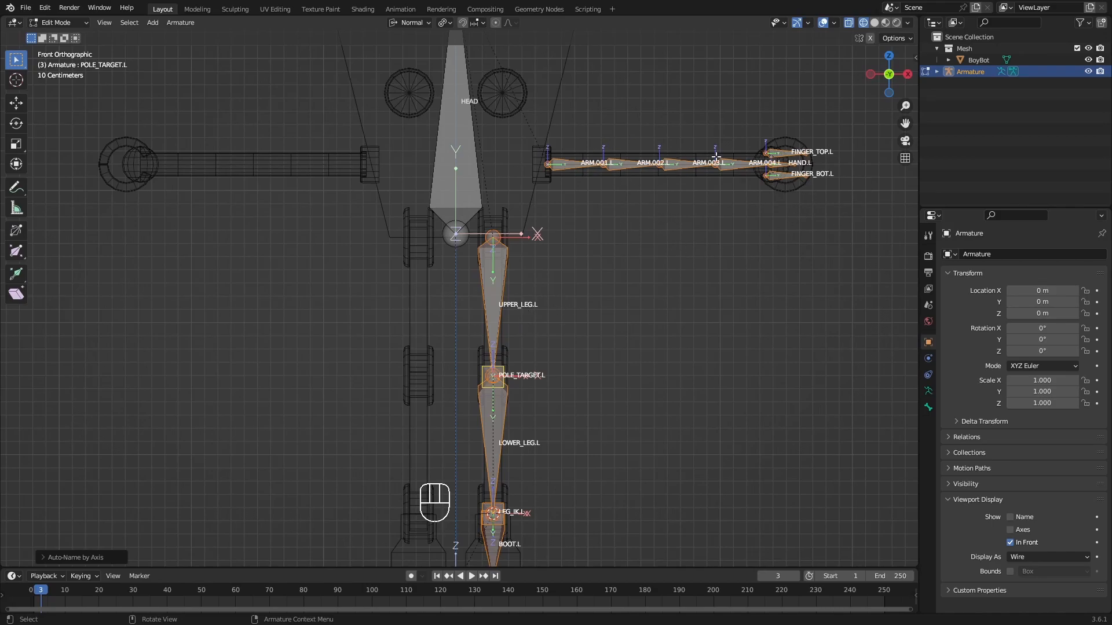
scroll(716, 156, "down", 4)
middle_click_drag(666, 191, 634, 293, "shift")
middle_click_drag(630, 238, 642, 275, "shift")
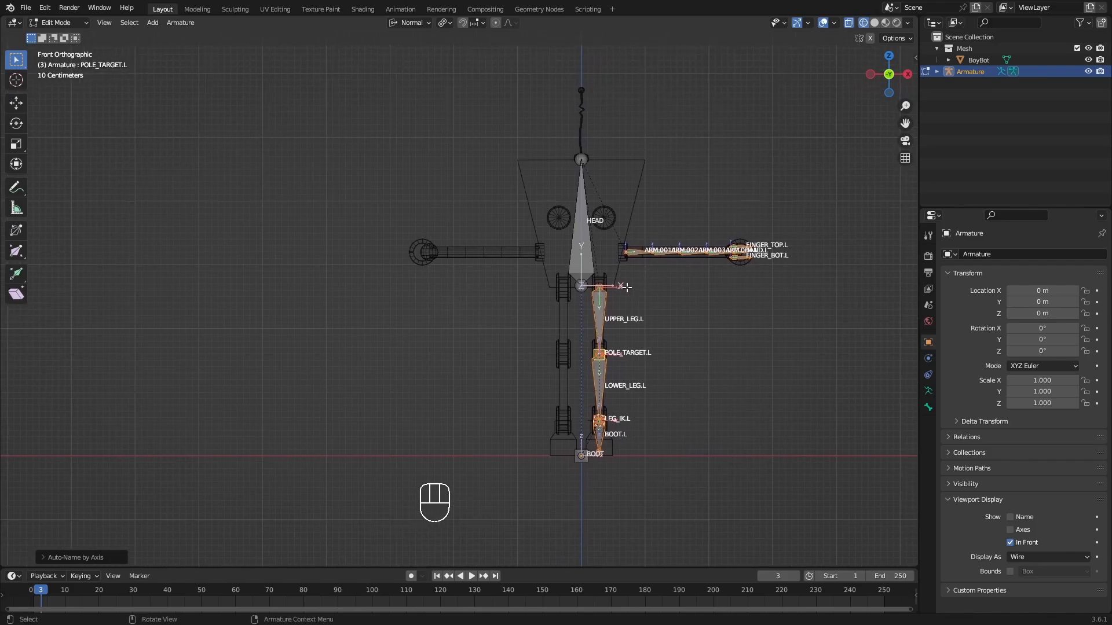
scroll(625, 288, "up", 2)
right_click(589, 300)
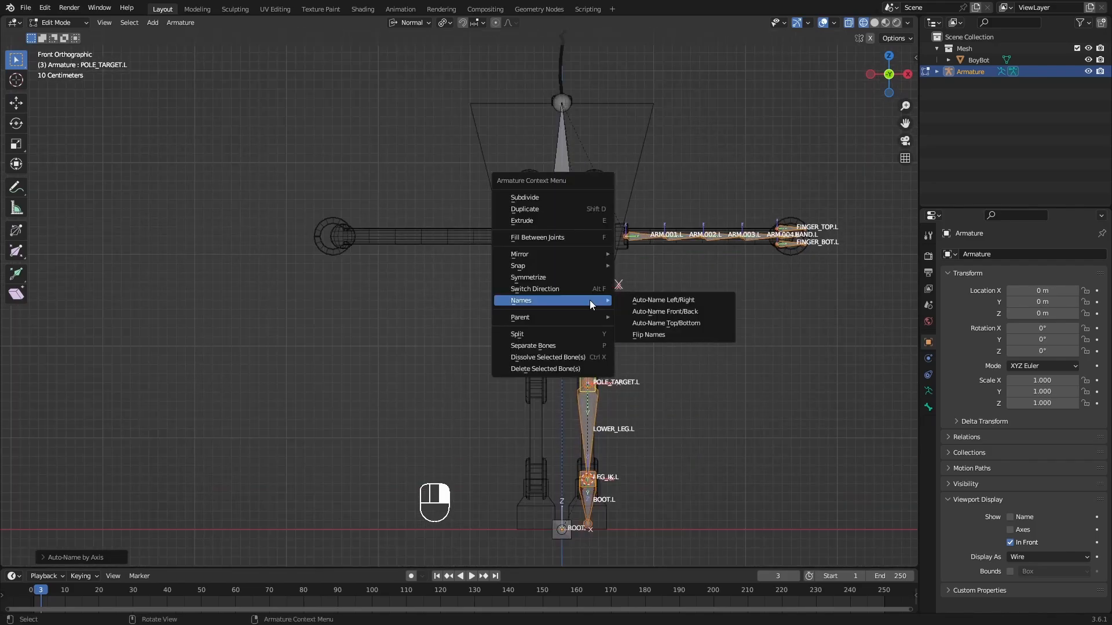
left_click(550, 277)
middle_click_drag(660, 284, 581, 246, "shift")
scroll(575, 248, "down", 1)
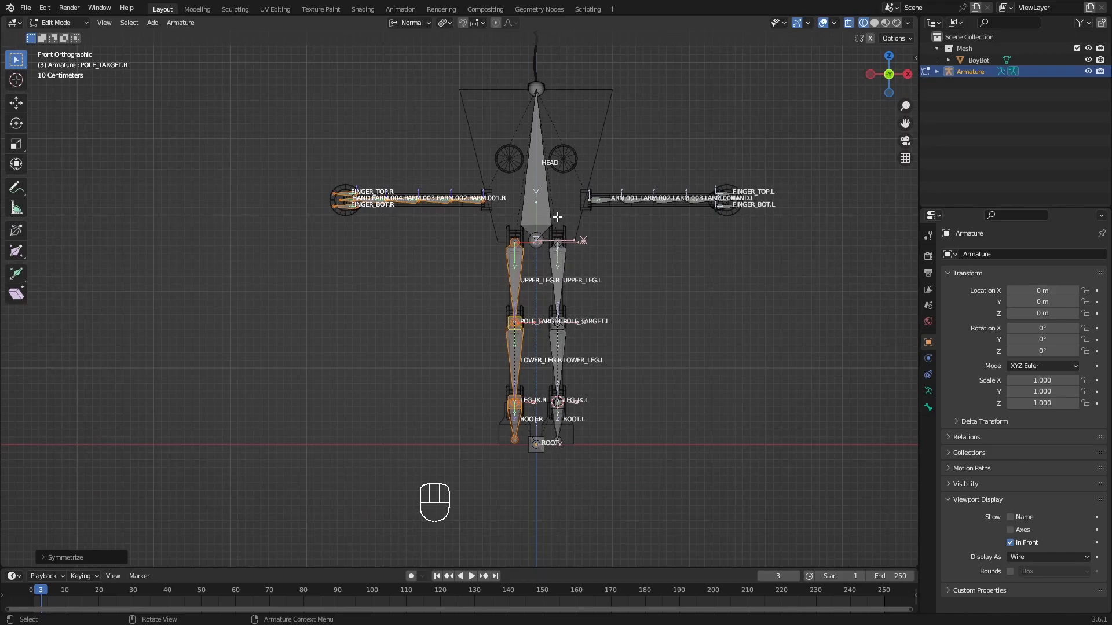
- Return to Pose Mode, trial-move the LEG_IK.L bone backwards and up in the side view, and cancel the move
key("Tab")
mouse_move(567, 339)
middle_mouse_down()
mouse_move(581, 395)
mouse_move(645, 394)
mouse_move(555, 324)
middle_mouse_up()
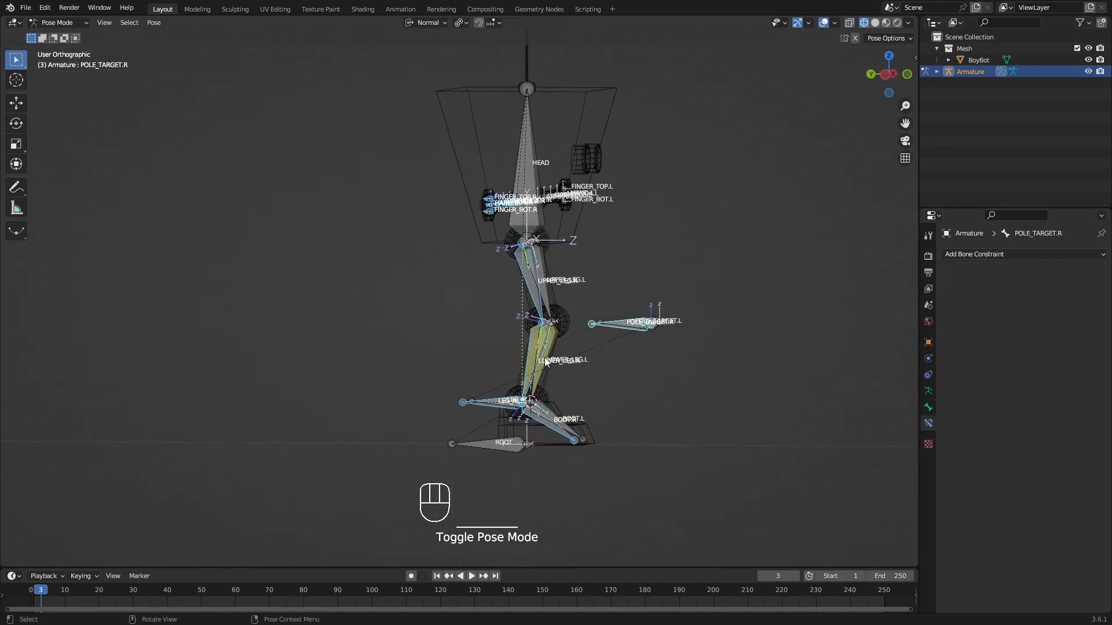
middle_click_drag(546, 362, 565, 357)
left_click(494, 404)
key("g")
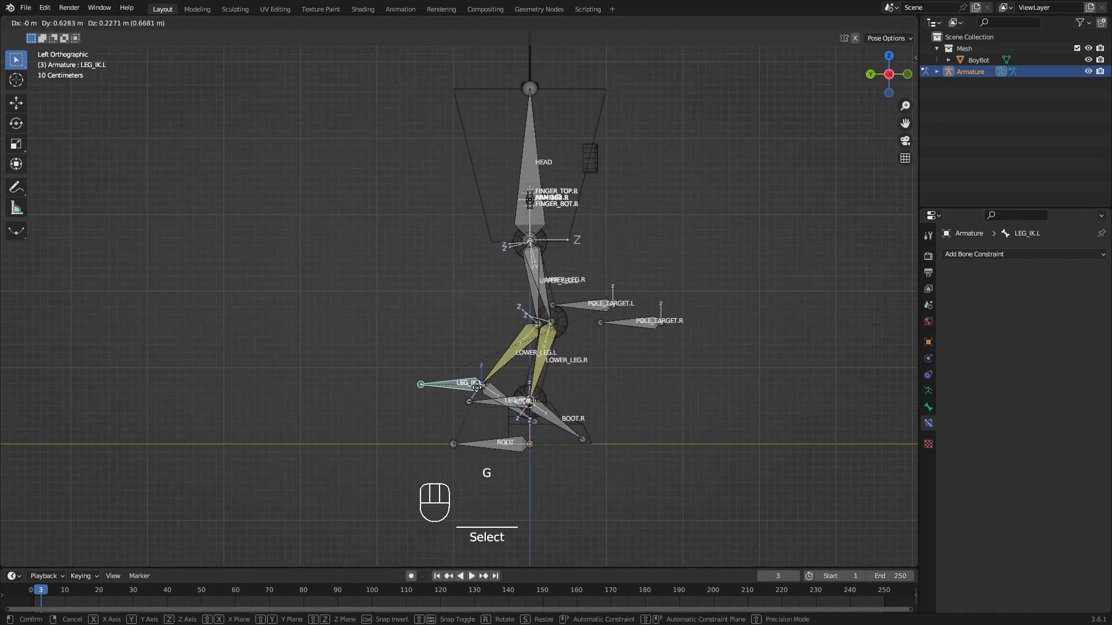
right_click(482, 390)
- Trial-move the POLE_TARGET.R bone to test the mirrored knee, cancel the move and return to the front view
middle_click_drag(564, 311, 515, 343)
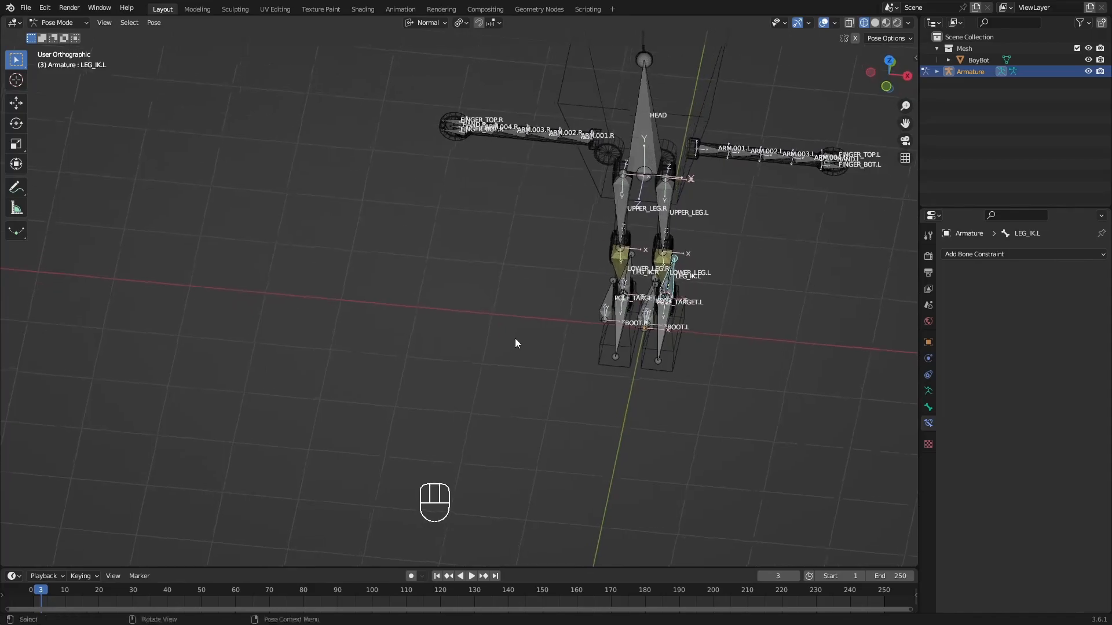
left_click(604, 309)
key("g")
right_click(589, 319)
middle_click_drag(593, 321, 648, 263)
middle_click_drag(694, 215, 583, 331, "shift")
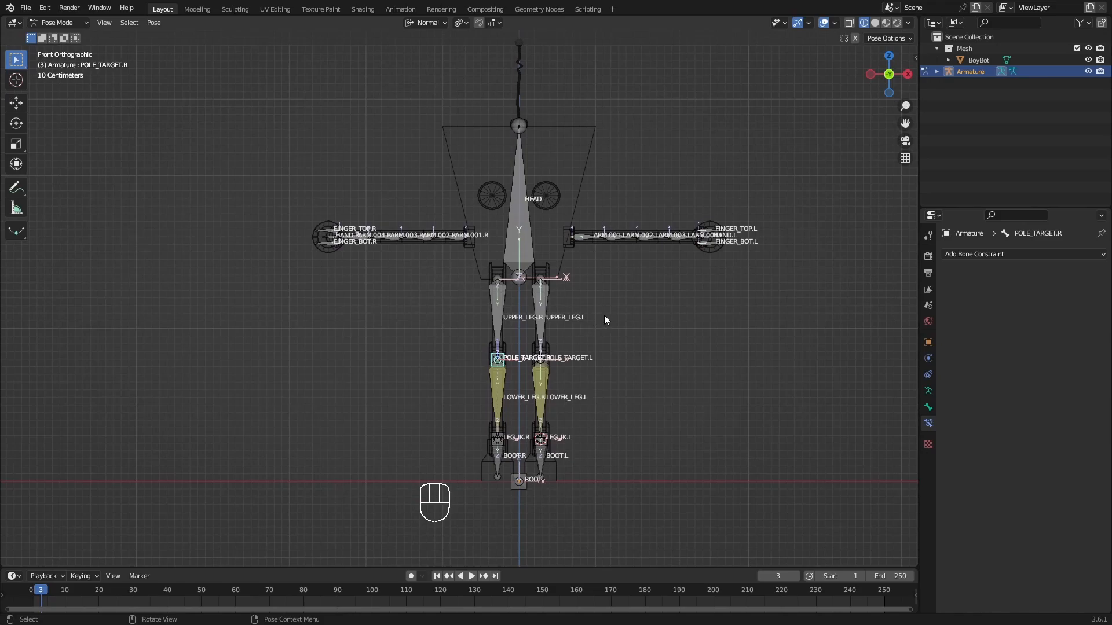
mouse_move(582, 319)
middle_mouse_down("shift")
mouse_move(590, 304)
mouse_move(599, 327)
middle_mouse_up("shift")
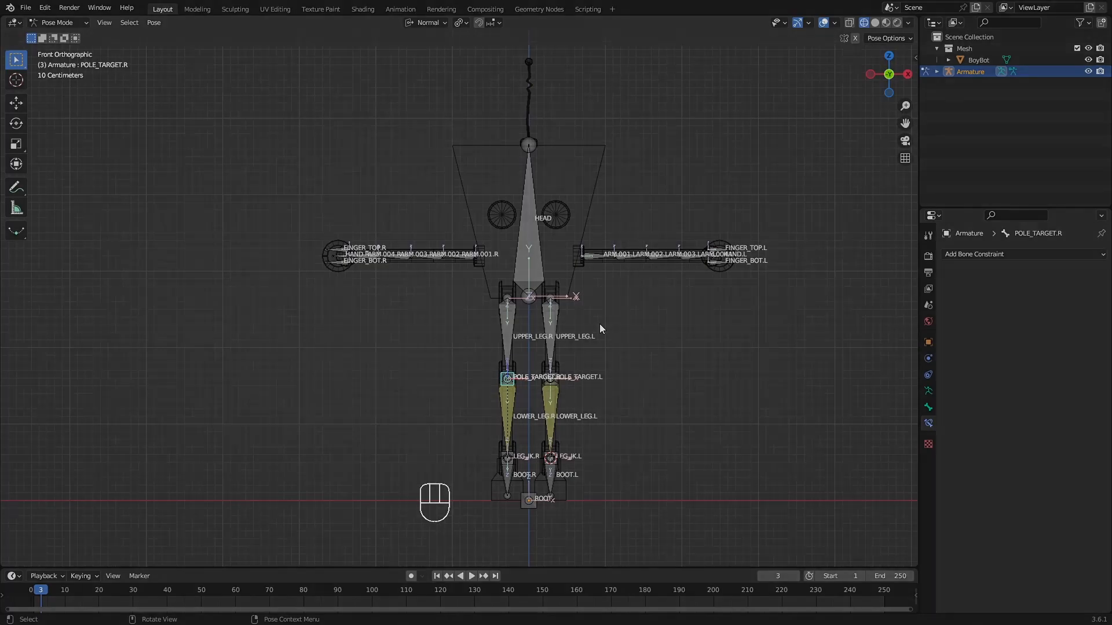